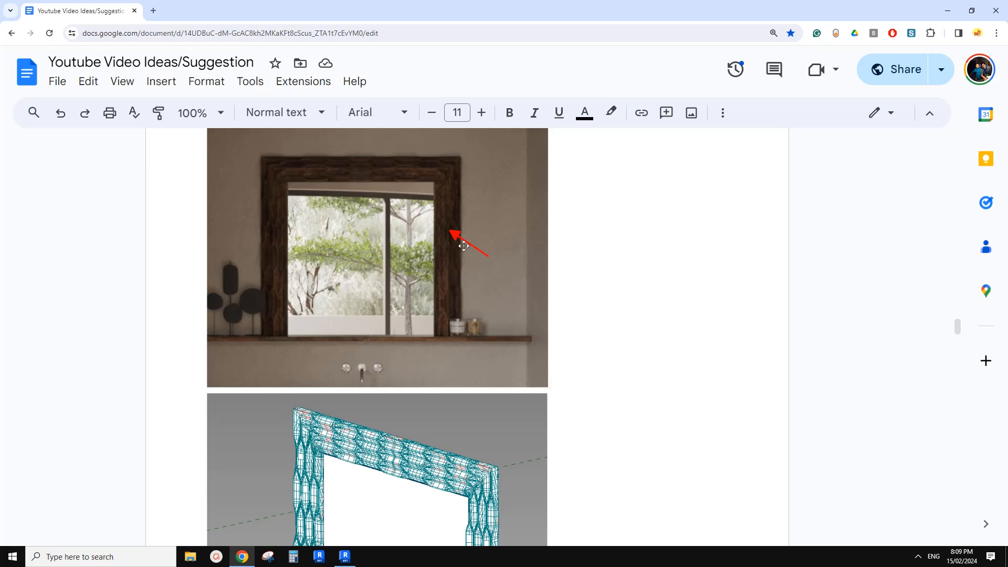
# - Check the frame images in the browser document, switch to Revit and create a family from the Metric Generic Model Pattern Based template
pyautogui.scroll(-3, 394, 343)
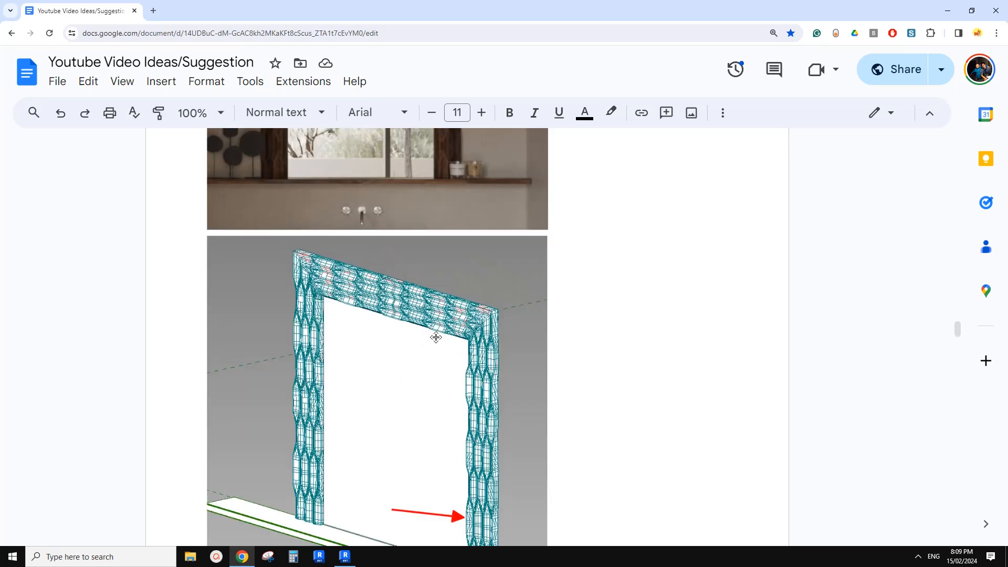
pyautogui.click(344, 556)
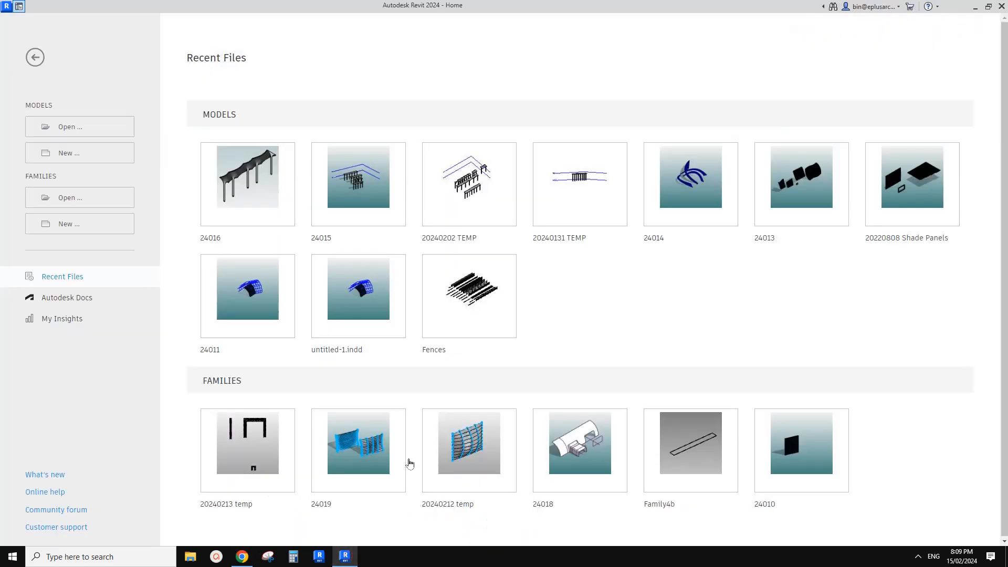
pyautogui.click(84, 222)
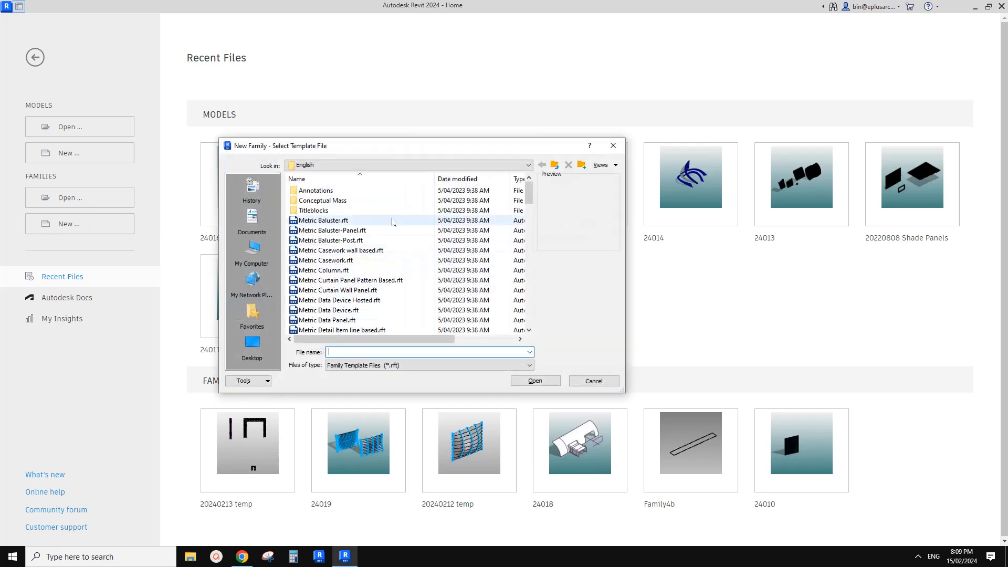
pyautogui.scroll(-8, 529, 229)
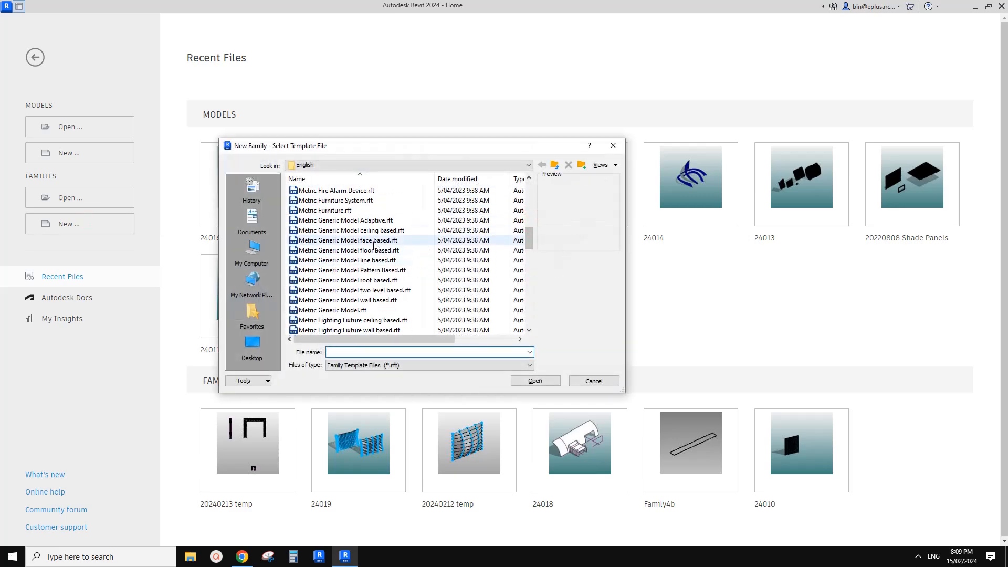
pyautogui.click(398, 271)
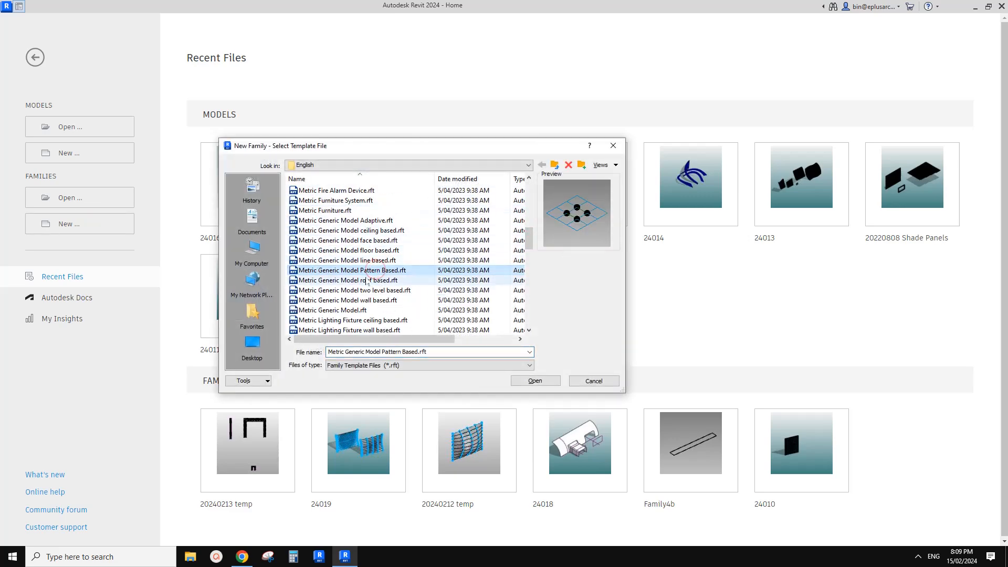
pyautogui.click(538, 381)
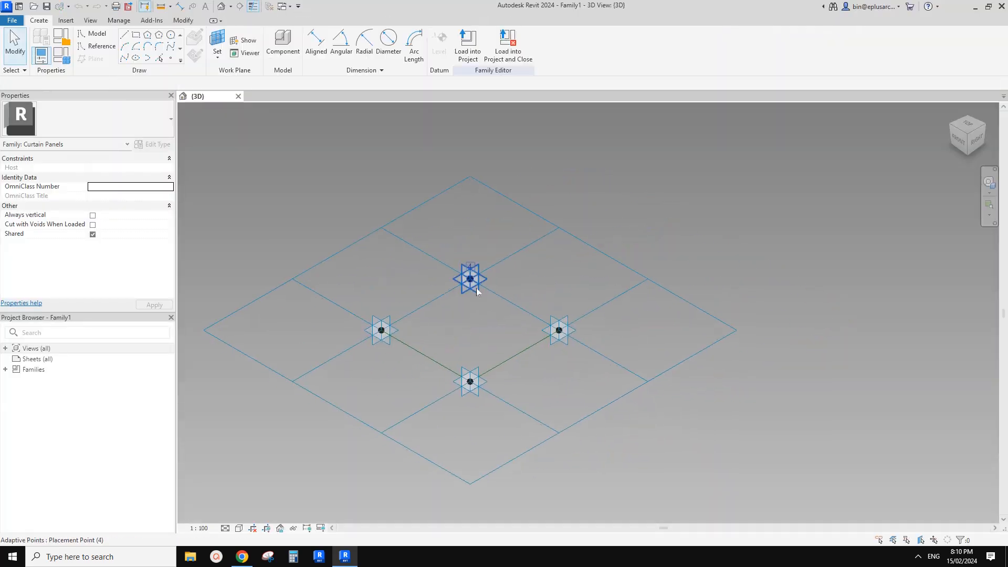
# - Change the tile pattern grid's type to Hexagon
pyautogui.click(437, 197)
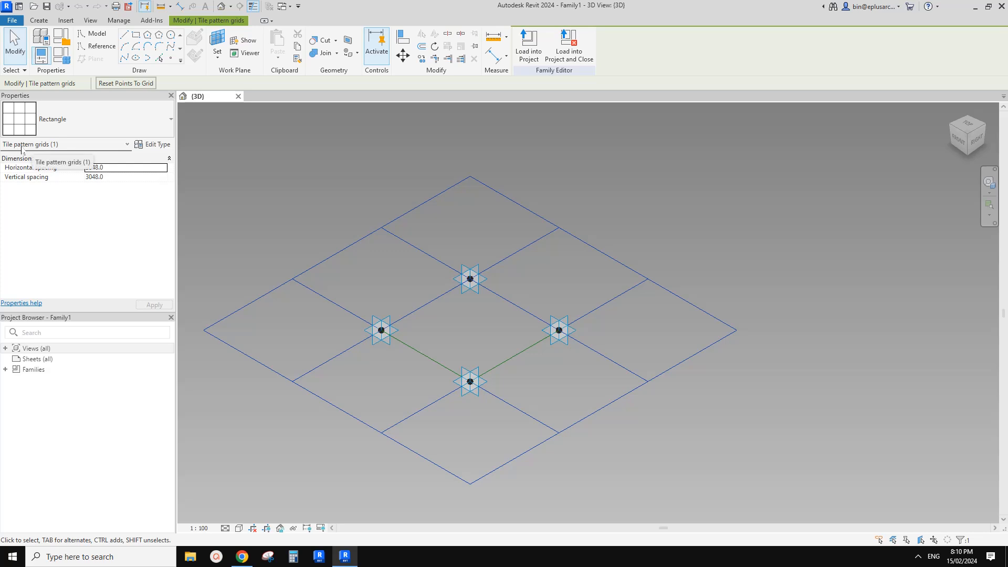
pyautogui.click(104, 124)
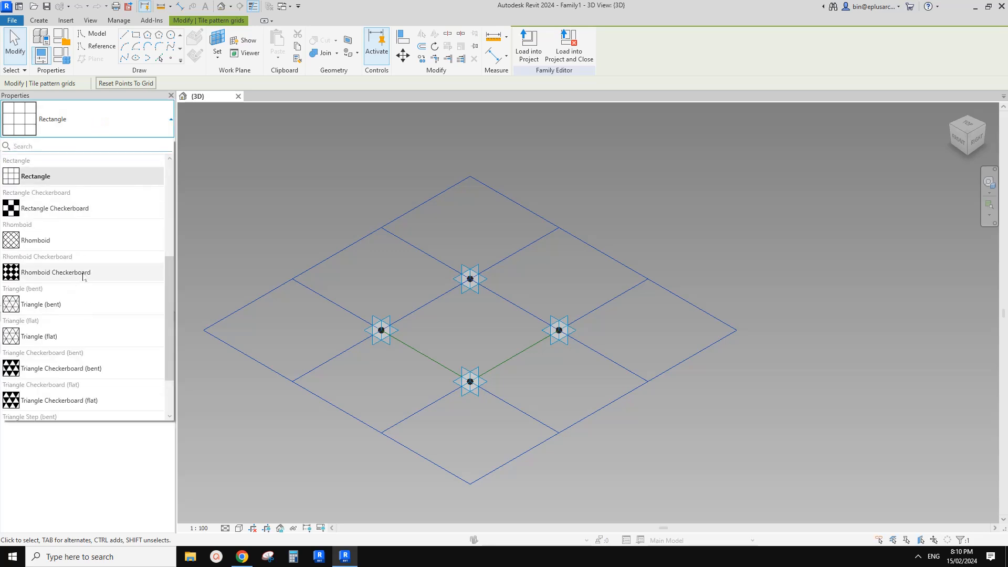
pyautogui.scroll(5, 168, 250)
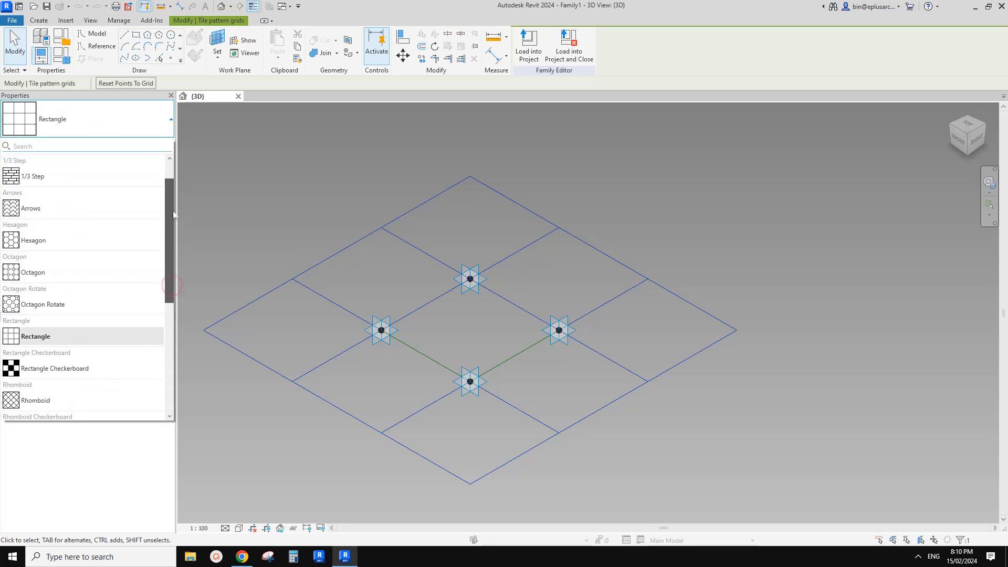
pyautogui.click(53, 258)
pyautogui.click(266, 178)
pyautogui.scroll(-2, 307, 208)
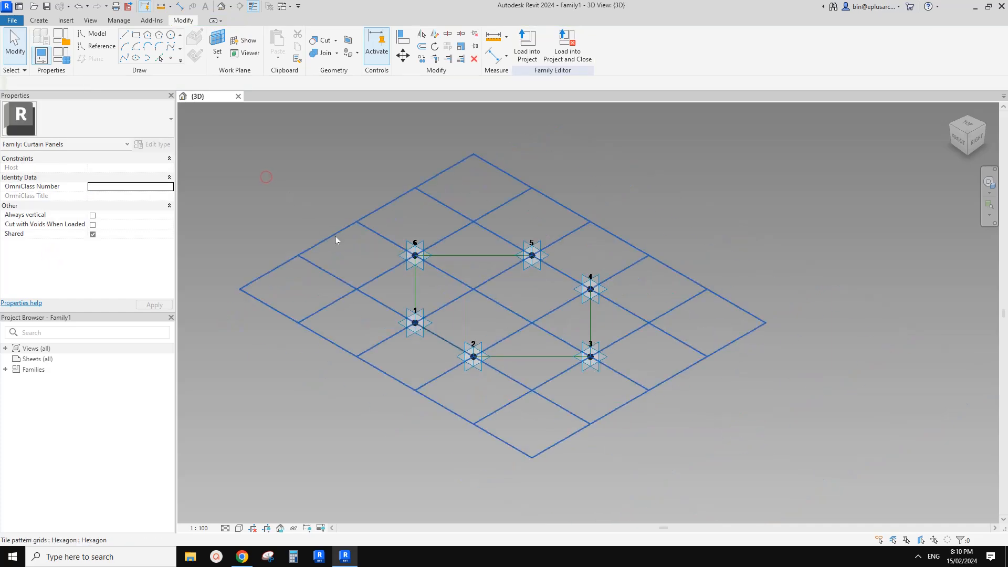
pyautogui.keyDown('shift'); pyautogui.moveTo(467, 302); pyautogui.dragTo(396, 315, button='middle'); pyautogui.keyUp('shift')
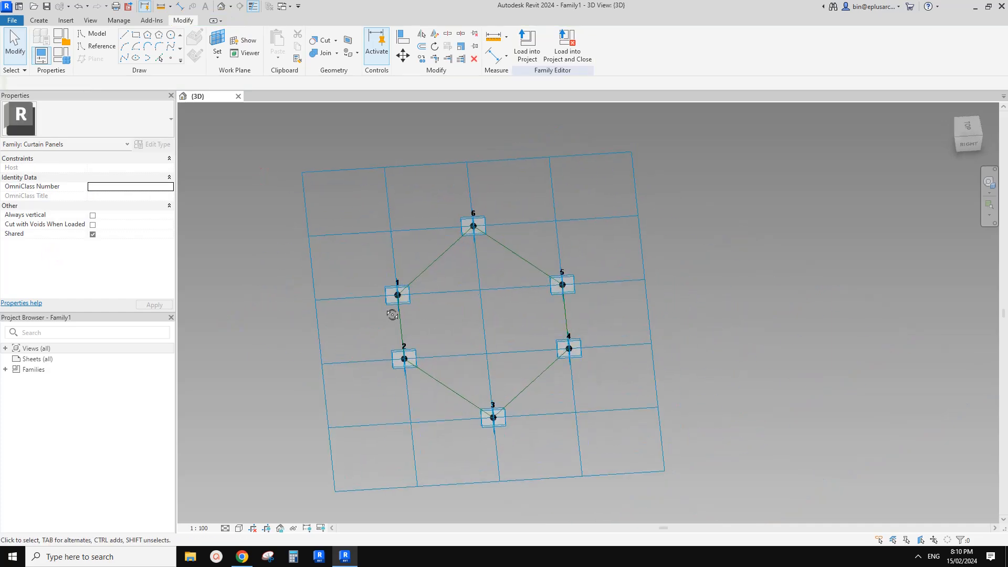
# - Set the vertical spacing of the hexagon tile pattern grid to 1500
pyautogui.click(386, 165)
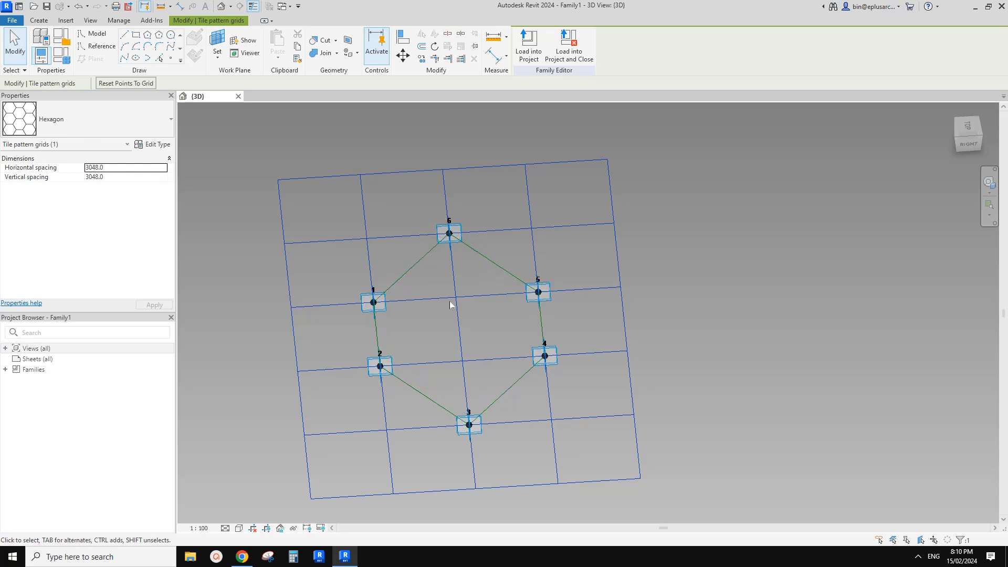
pyautogui.click(242, 557)
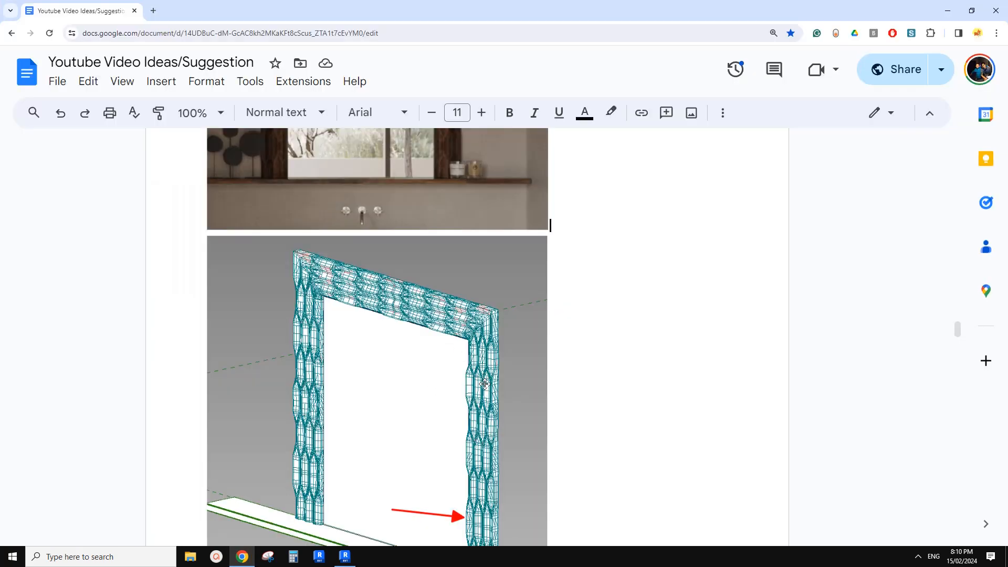
pyautogui.click(348, 561)
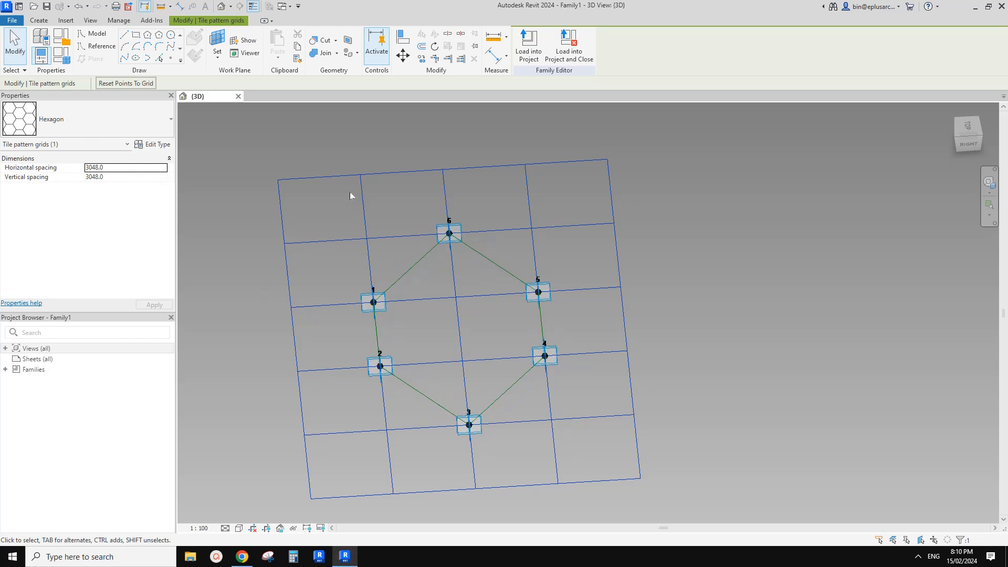
pyautogui.click(350, 176)
pyautogui.click(123, 179)
pyautogui.write('15')
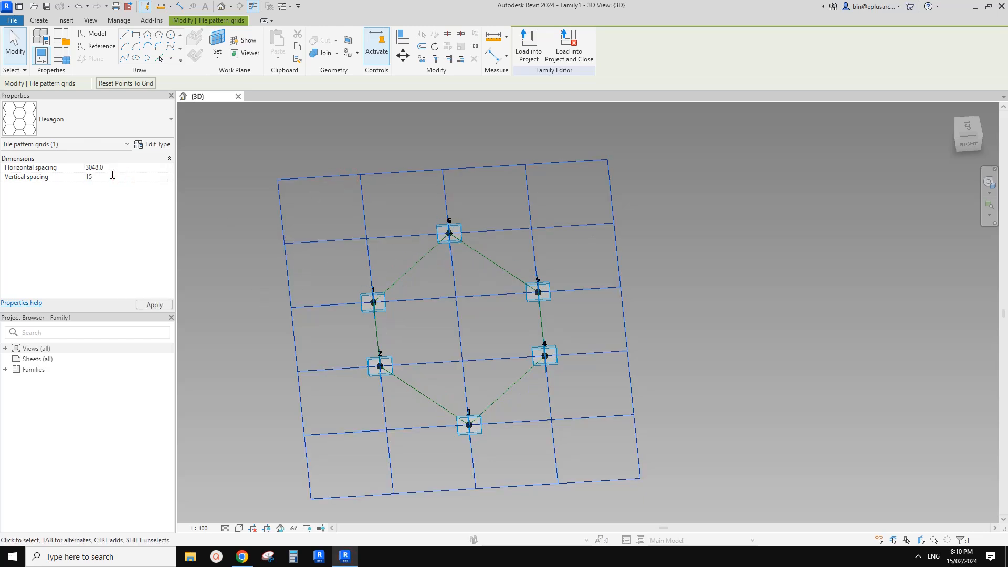
pyautogui.moveTo(450, 290); pyautogui.dragTo(415, 247, button='middle')
pyautogui.scroll(2, 448, 307)
pyautogui.moveTo(437, 304); pyautogui.dragTo(512, 279, button='middle')
pyautogui.click(479, 287)
pyautogui.scroll(1, 479, 288)
# - Switch to the browser document to examine the frame photo and wireframe image, and return to Revit
pyautogui.click(242, 557)
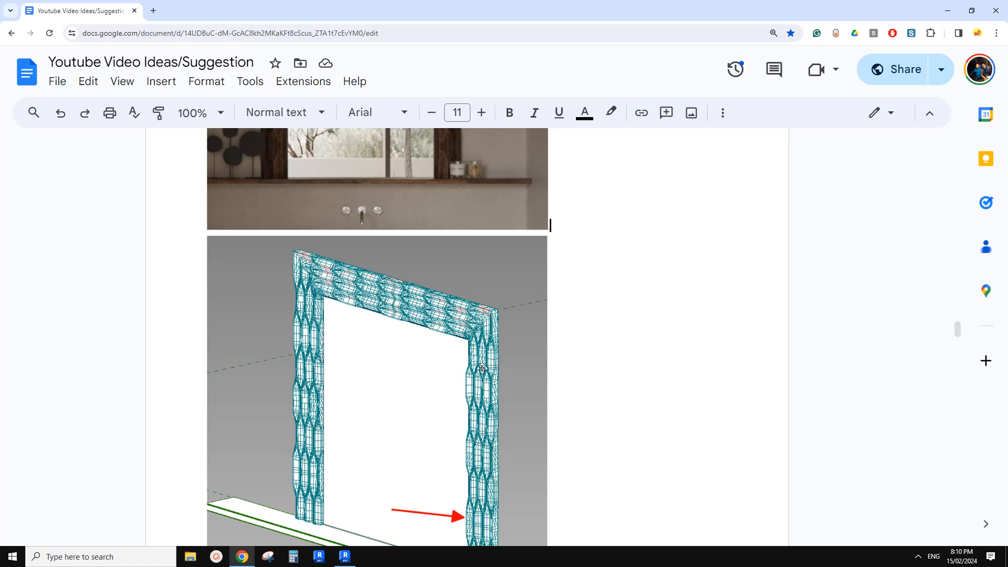
pyautogui.scroll(3, 429, 305)
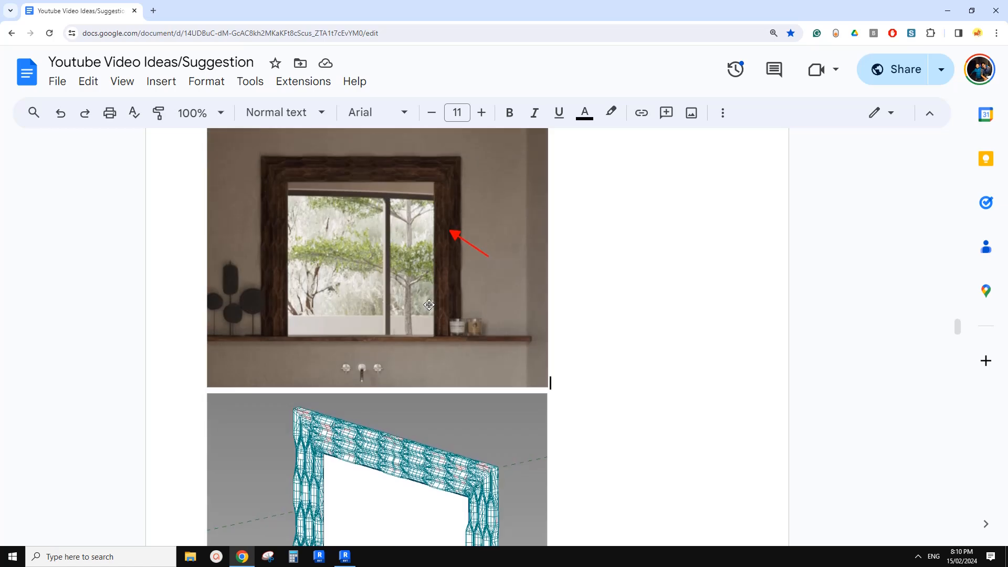
pyautogui.scroll(-1, 466, 294)
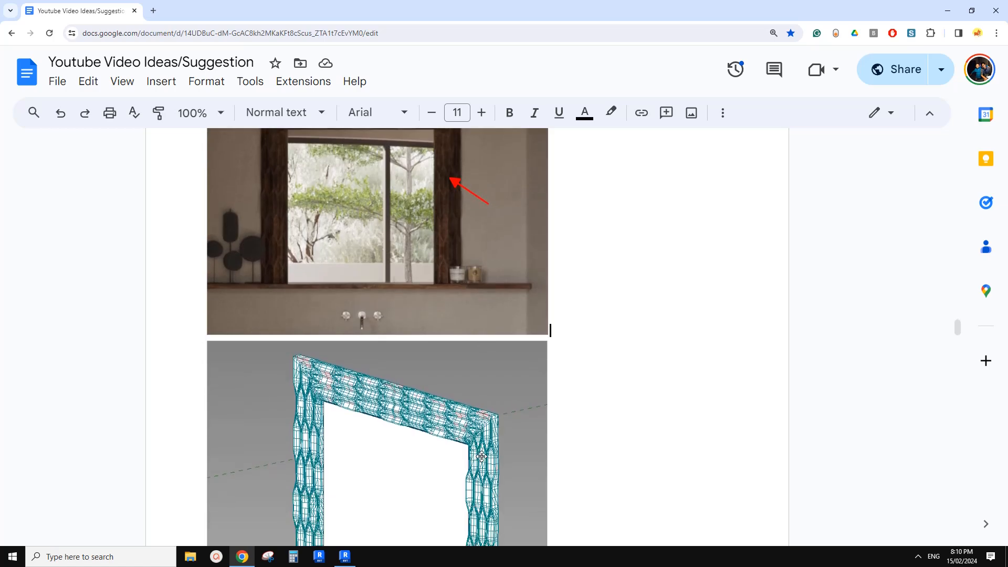
pyautogui.scroll(1, 449, 220)
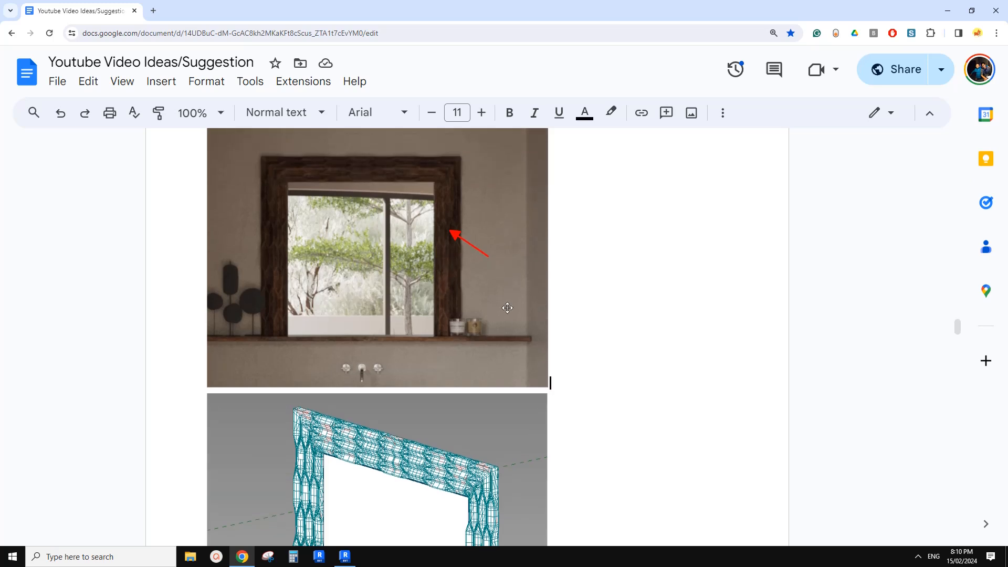
pyautogui.click(345, 556)
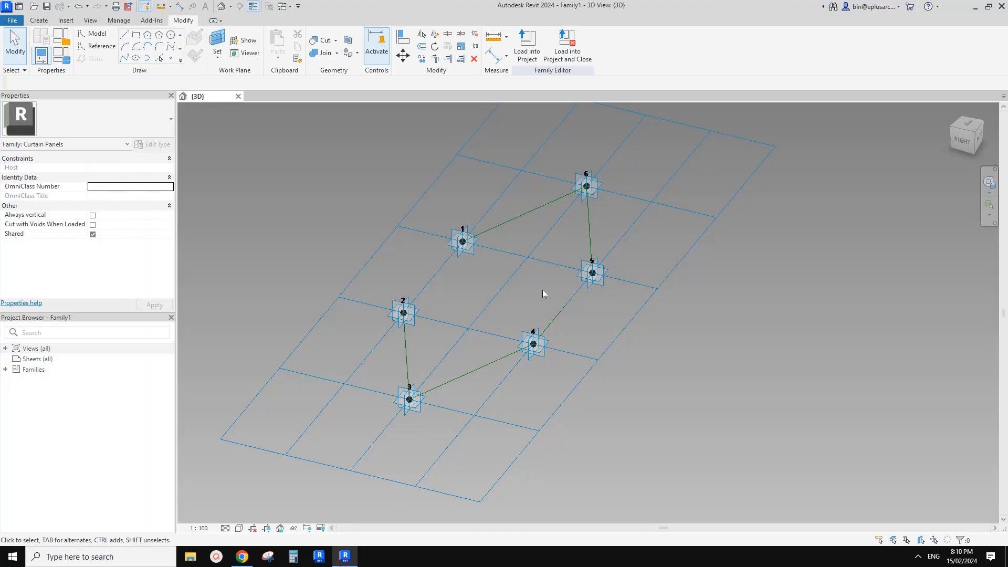
# - Connect adaptive points 2 and 4 with a line through the points and make it a reference line
pyautogui.keyDown('shift'); pyautogui.moveTo(547, 293); pyautogui.dragTo(520, 338, button='middle'); pyautogui.keyUp('shift')
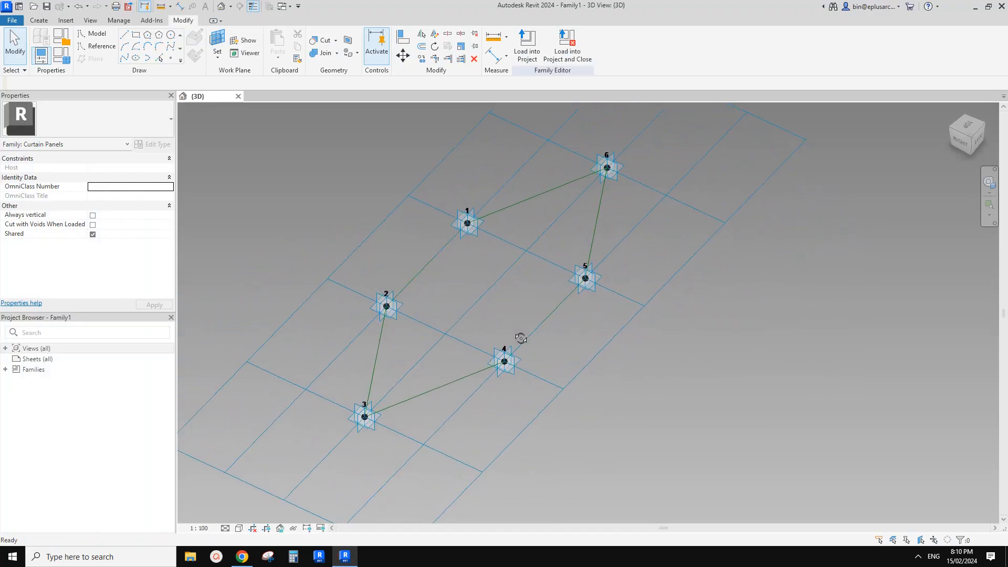
pyautogui.click(386, 306)
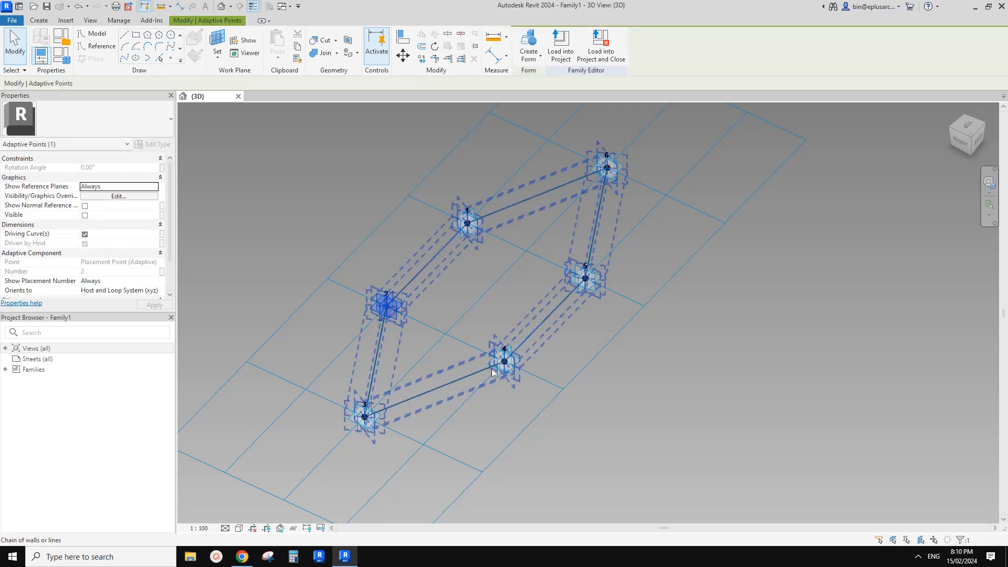
pyautogui.keyDown('ctrl'); pyautogui.click(504, 361); pyautogui.keyUp('ctrl')
pyautogui.click(124, 58)
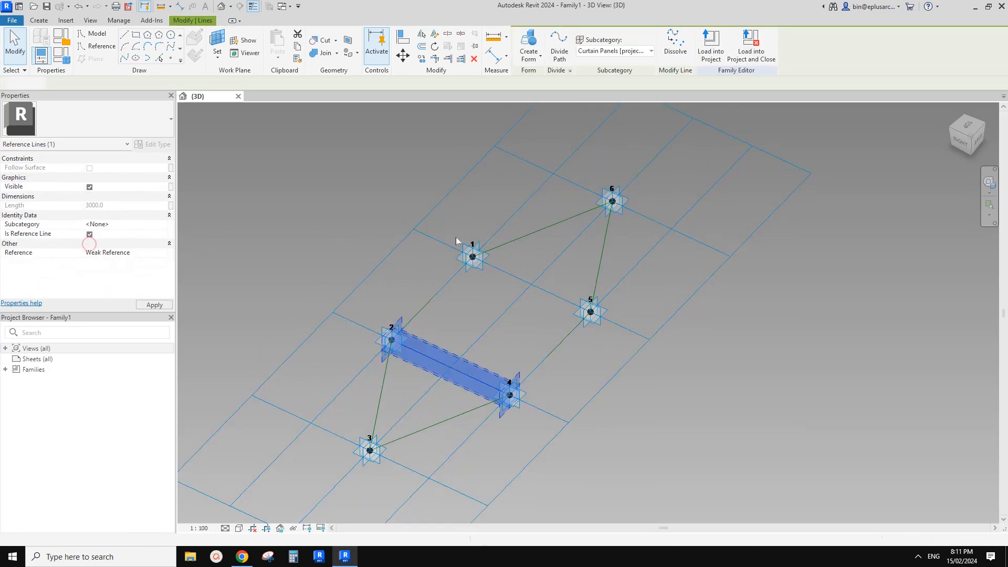
# - Connect adaptive points 1 and 5 with a line through the points and make it a reference line
pyautogui.press('Tab')
pyautogui.click(484, 253)
pyautogui.click(518, 291)
pyautogui.click(480, 272)
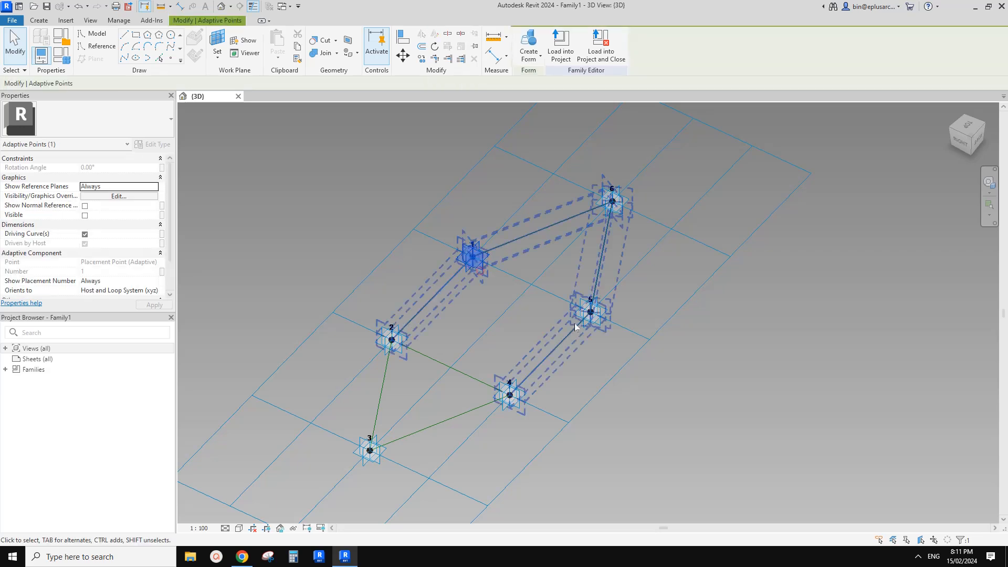
pyautogui.keyDown('ctrl'); pyautogui.click(593, 324); pyautogui.keyUp('ctrl')
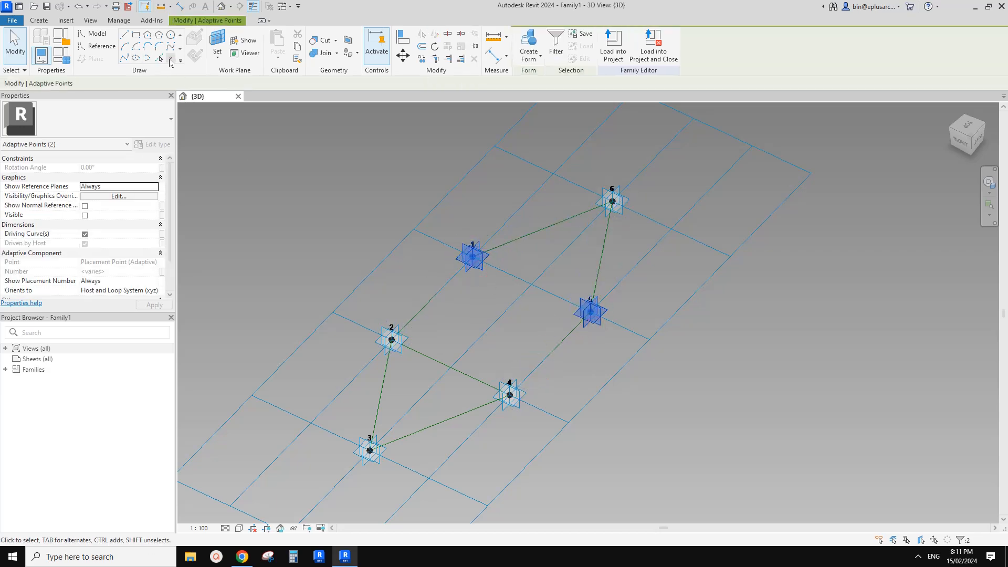
pyautogui.click(124, 57)
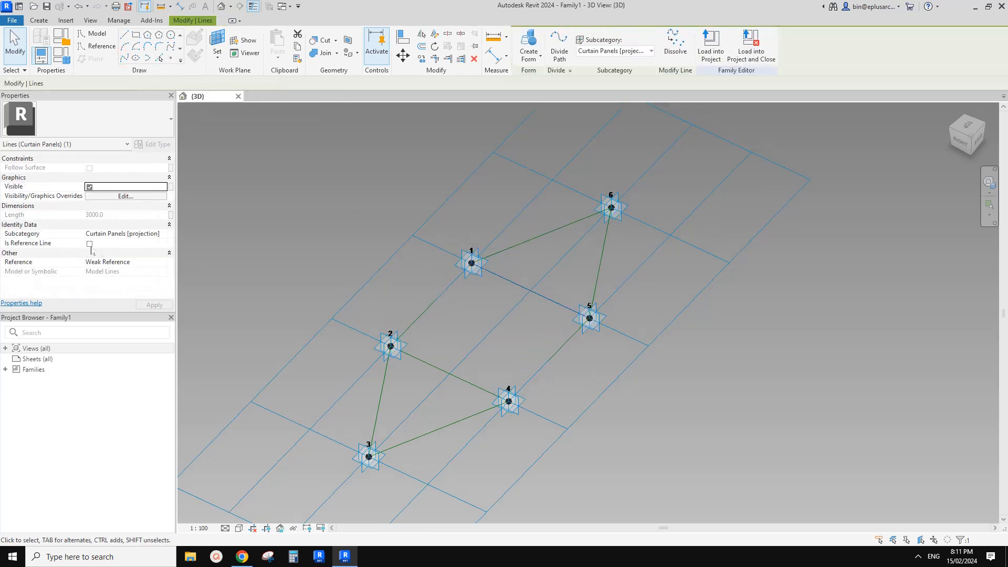
pyautogui.click(90, 244)
pyautogui.moveTo(508, 325); pyautogui.dragTo(515, 331, button='middle')
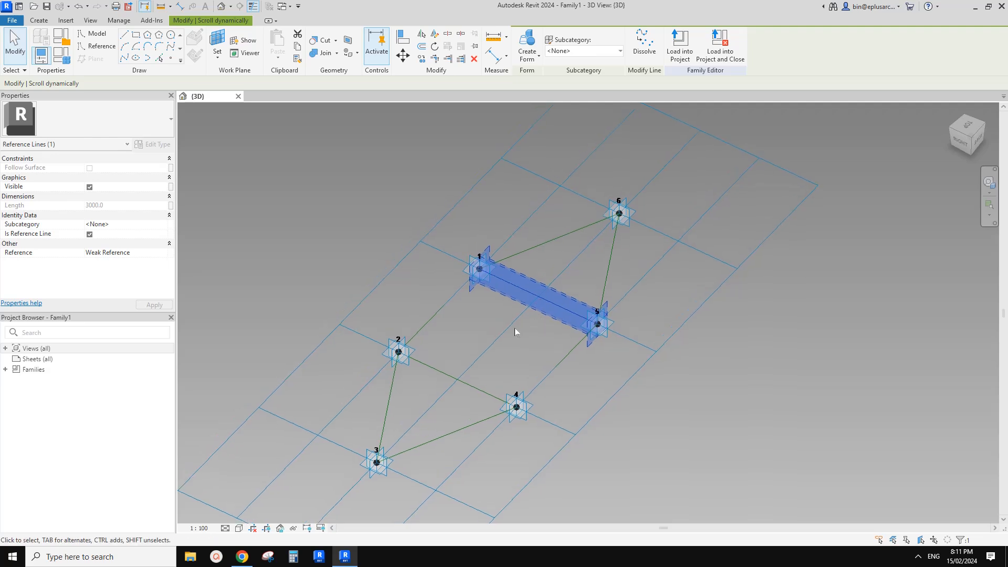
pyautogui.click(496, 331)
# - Place a reference point at the midpoint of each of the two cross reference lines, 2–4 and 1–5
pyautogui.click(171, 58)
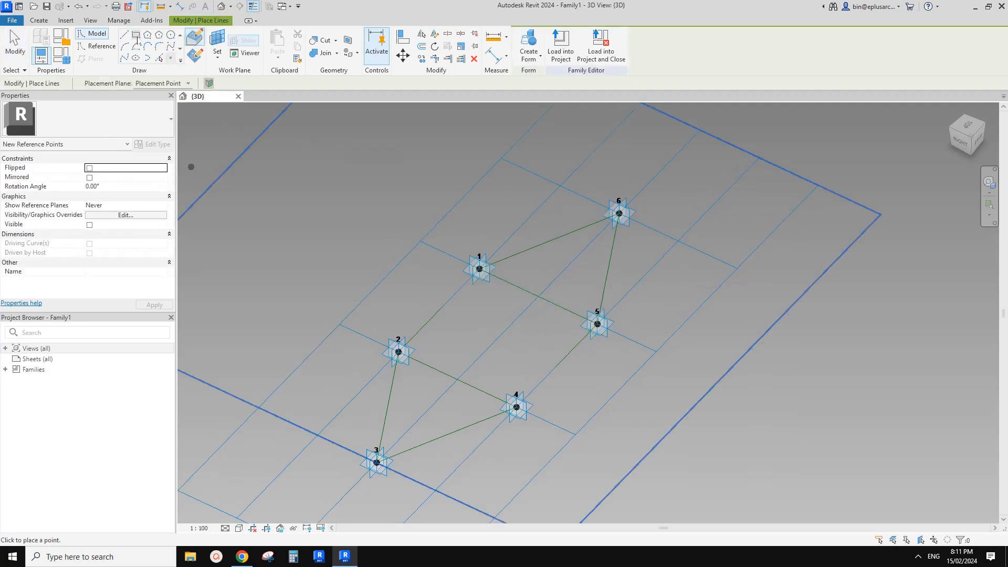
pyautogui.click(458, 379)
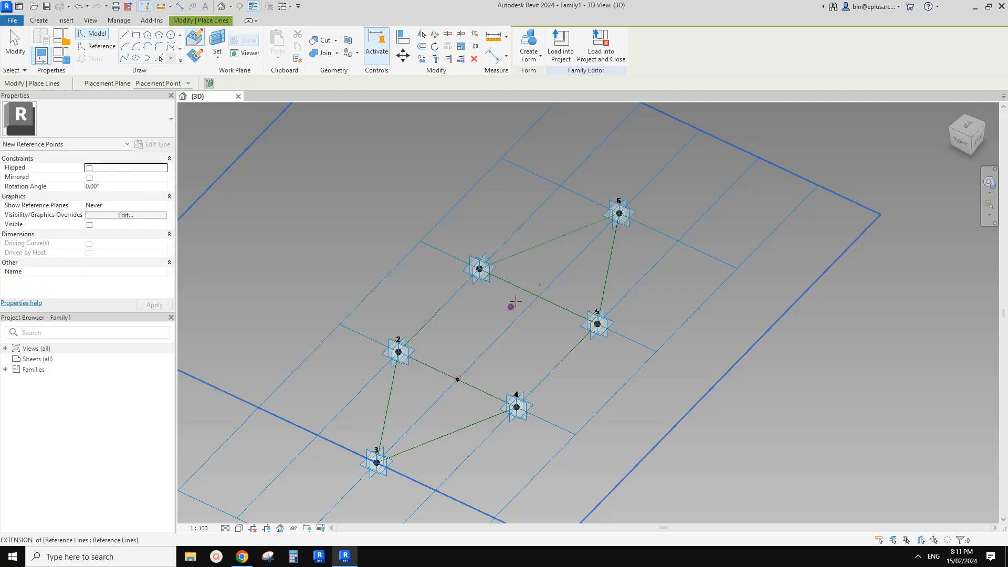
pyautogui.click(539, 297)
pyautogui.moveTo(464, 316); pyautogui.dragTo(488, 292, button='middle')
pyautogui.press('Escape')
pyautogui.press('Escape')
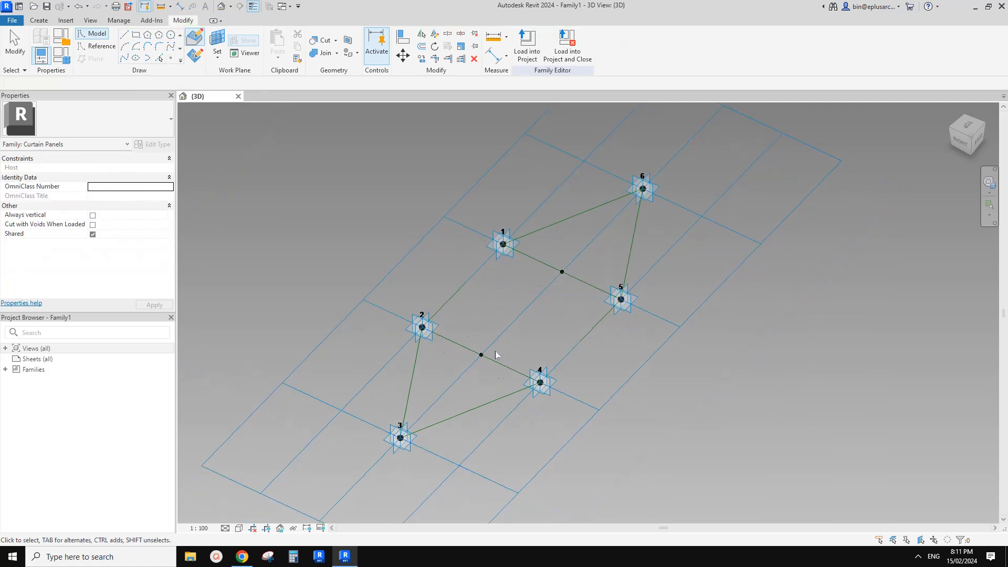
# - Set Show Reference Planes to Always for both midpoint reference points and turn off Show Normal Reference Plane Only
pyautogui.click(495, 363)
pyautogui.keyDown('ctrl'); pyautogui.click(561, 271); pyautogui.keyUp('ctrl')
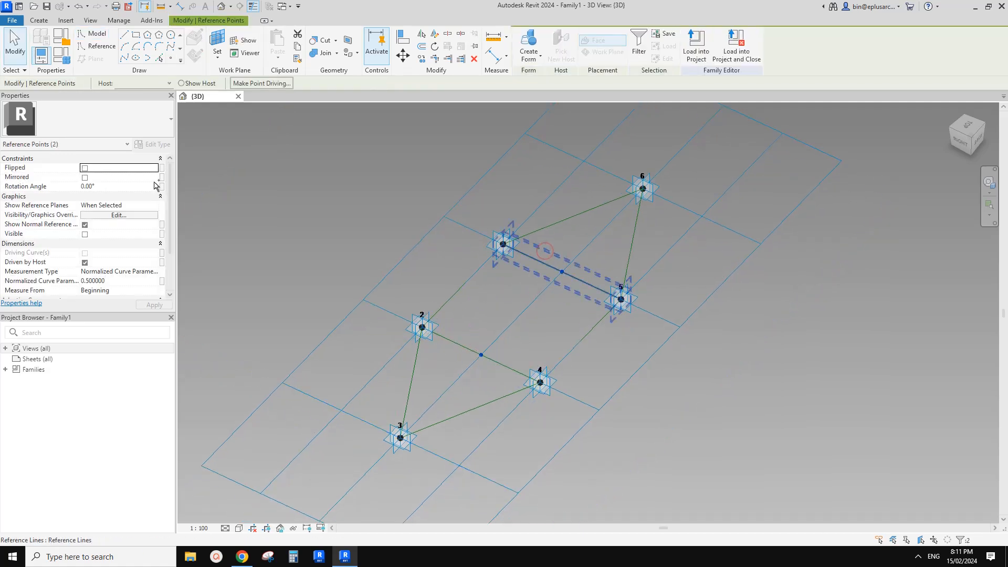
pyautogui.click(156, 205)
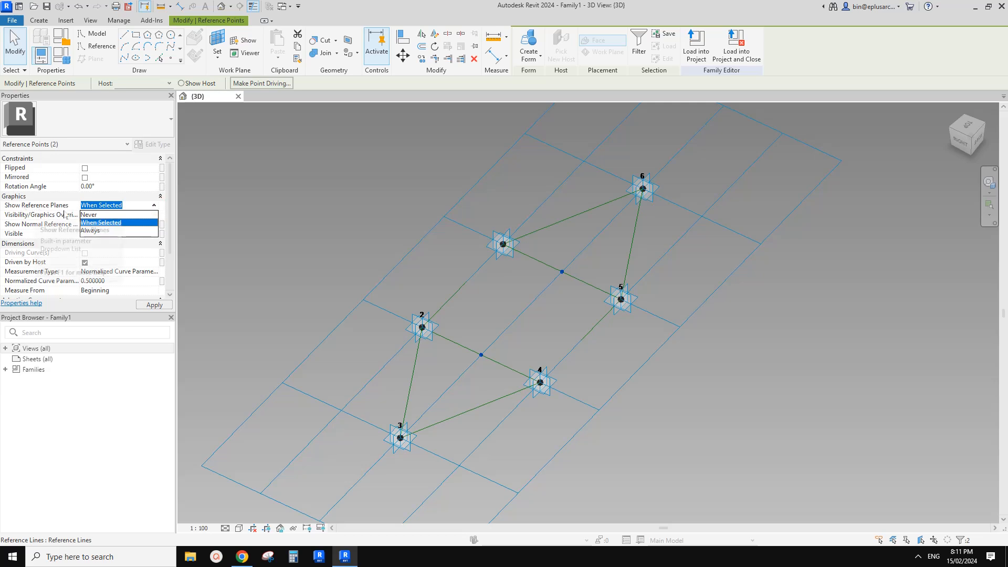
pyautogui.click(90, 231)
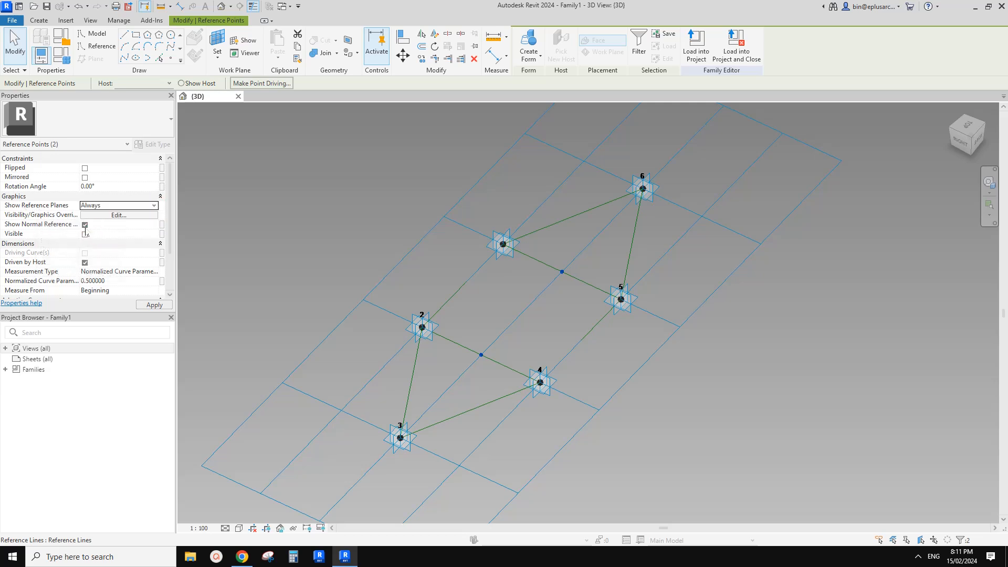
pyautogui.click(85, 225)
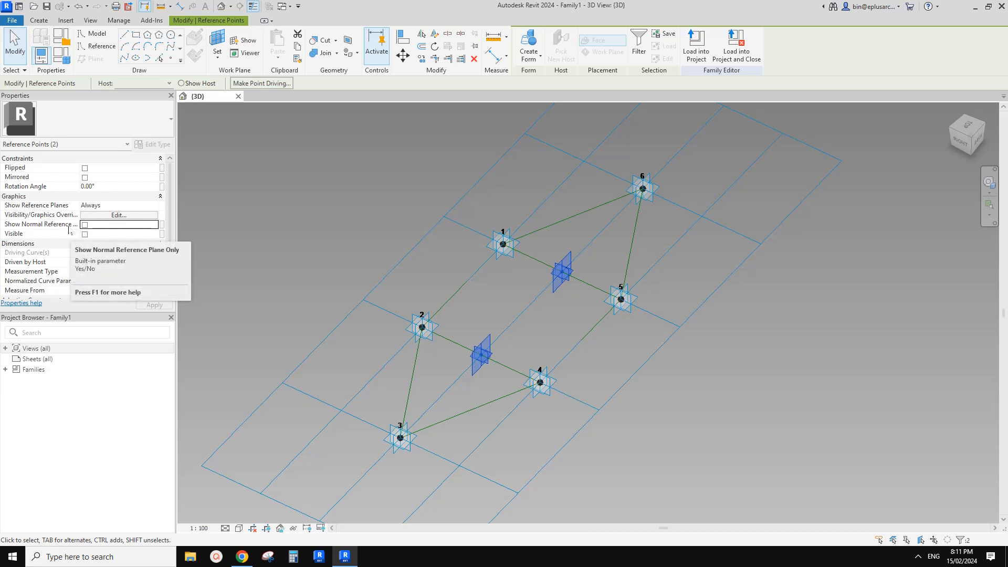
pyautogui.keyDown('shift'); pyautogui.moveTo(481, 264); pyautogui.dragTo(471, 267, button='middle'); pyautogui.keyUp('shift')
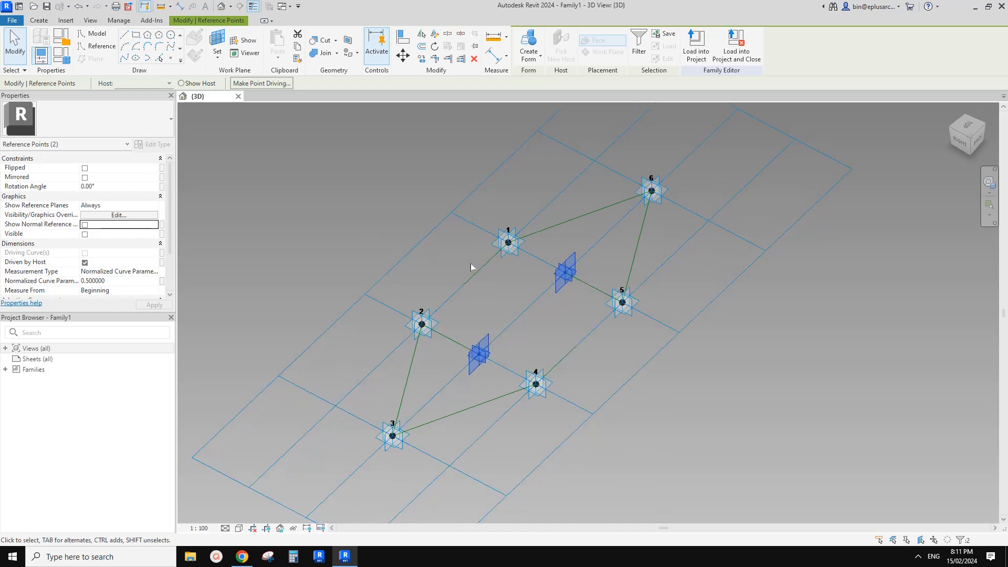
# - Place a new reference point on the 2–4 line's midpoint point, hosted on that point's horizontal reference plane
pyautogui.keyDown('shift'); pyautogui.moveTo(597, 369); pyautogui.dragTo(494, 345, button='middle'); pyautogui.keyUp('shift')
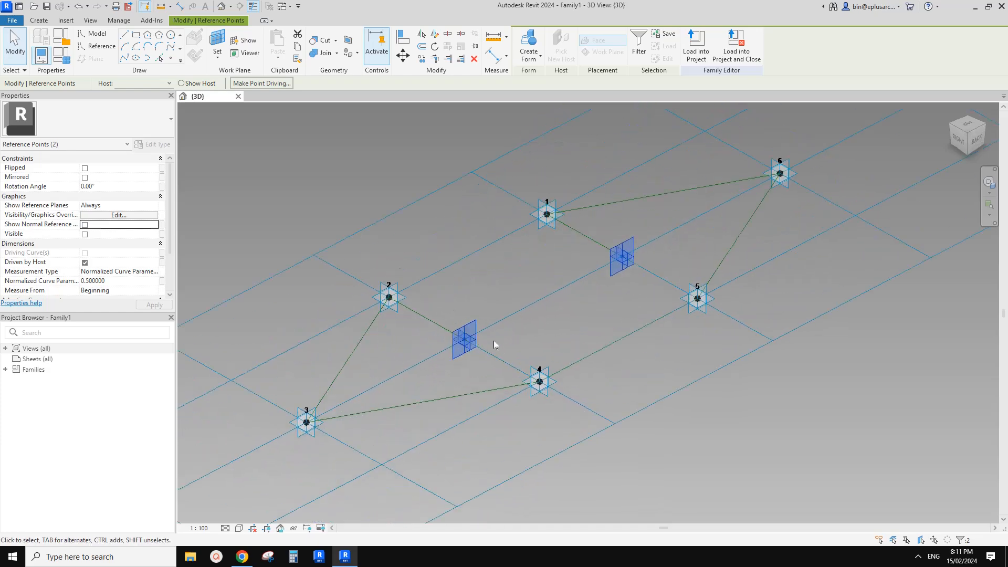
pyautogui.click(170, 59)
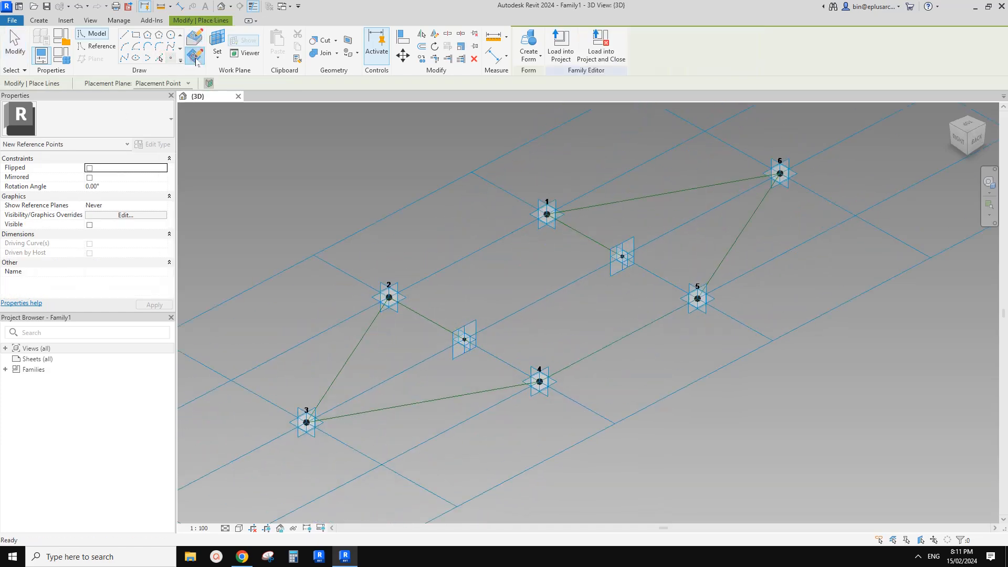
pyautogui.click(195, 58)
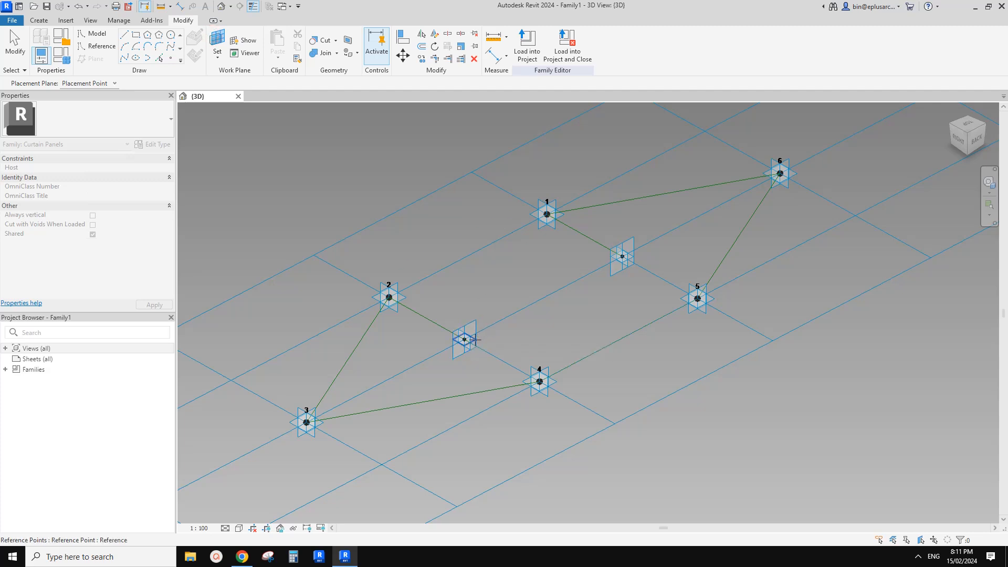
pyautogui.click(475, 339)
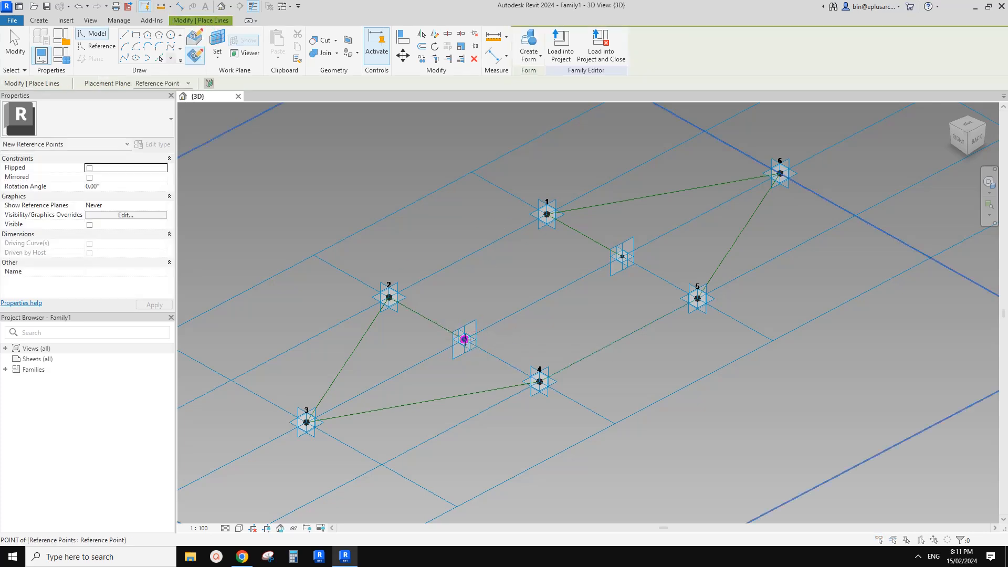
pyautogui.click(464, 340)
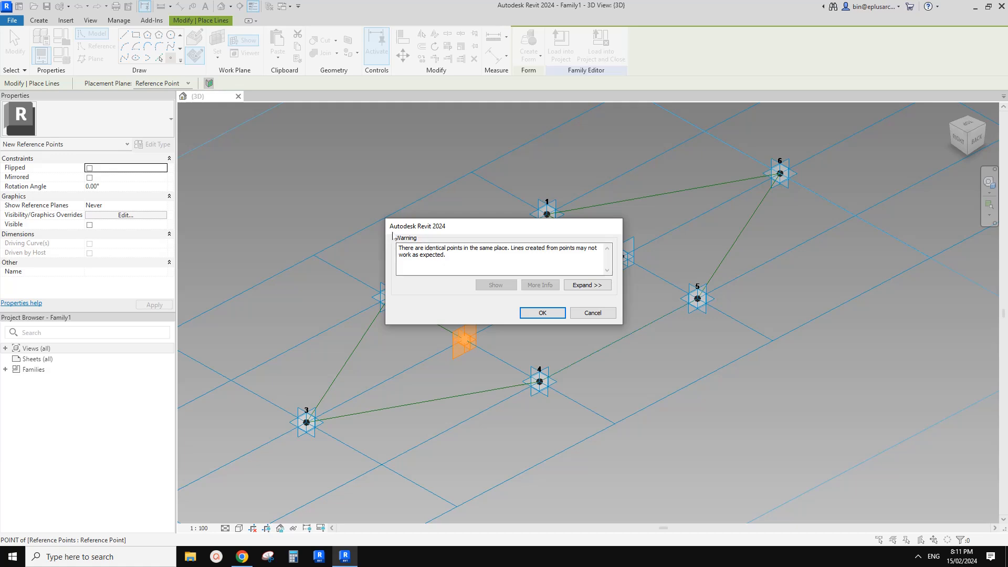
pyautogui.click(539, 310)
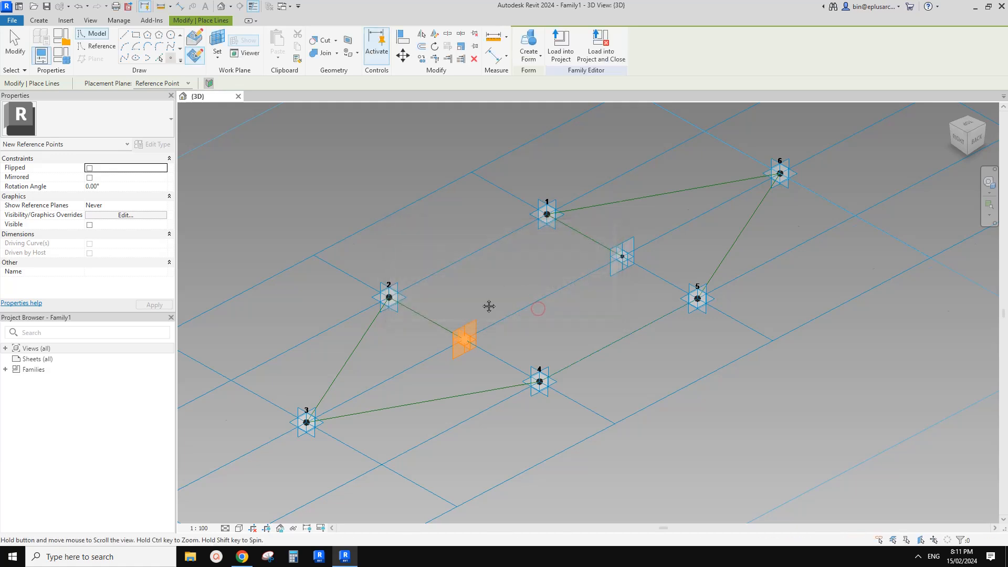
pyautogui.moveTo(489, 306); pyautogui.dragTo(460, 332, button='middle')
pyautogui.press('Escape')
pyautogui.press('Escape')
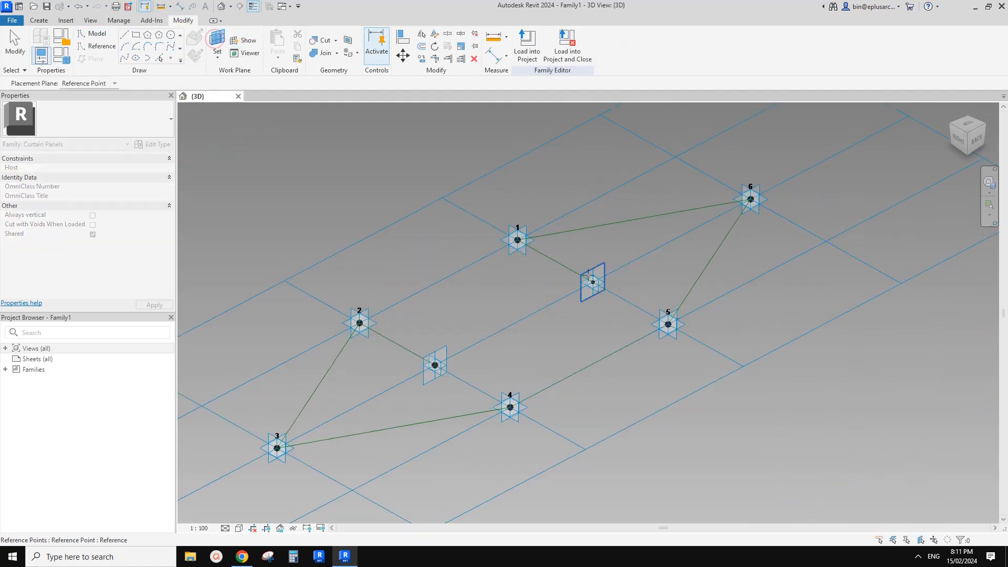
# - Place a new reference point on the 1–5 line's midpoint point, hosted on that point's own reference plane
pyautogui.click(593, 282)
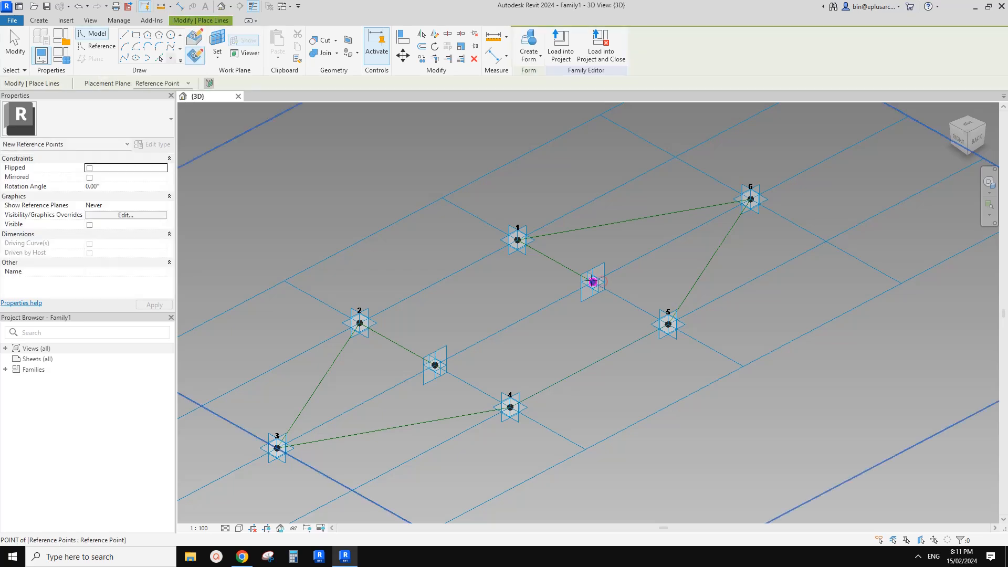
pyautogui.click(591, 280)
pyautogui.click(542, 313)
pyautogui.press('Escape')
pyautogui.press('Escape')
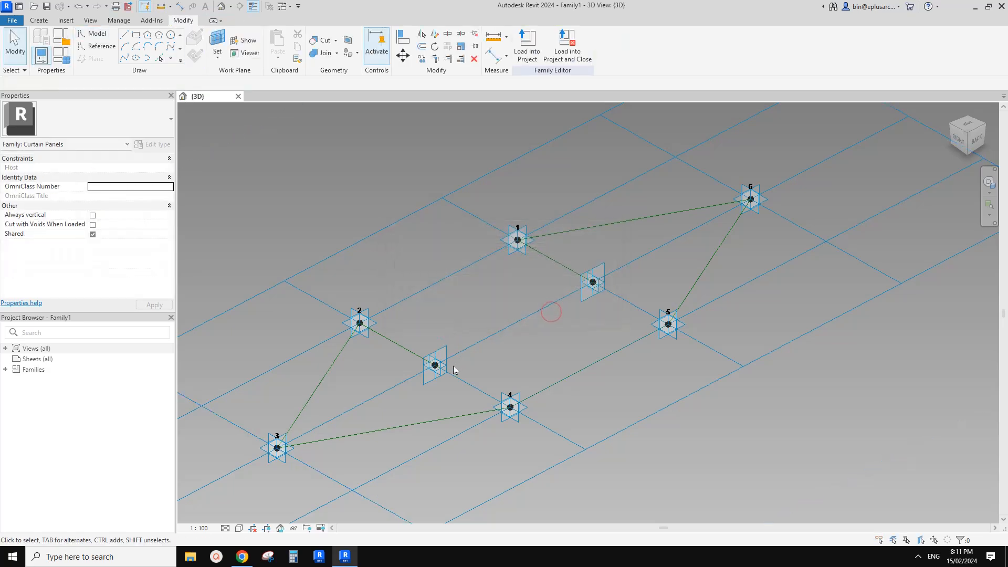
# - Raise the hosted point at the 2–4 midpoint by about 700 and offset the one at the 1–5 midpoint upward too
pyautogui.click(435, 366)
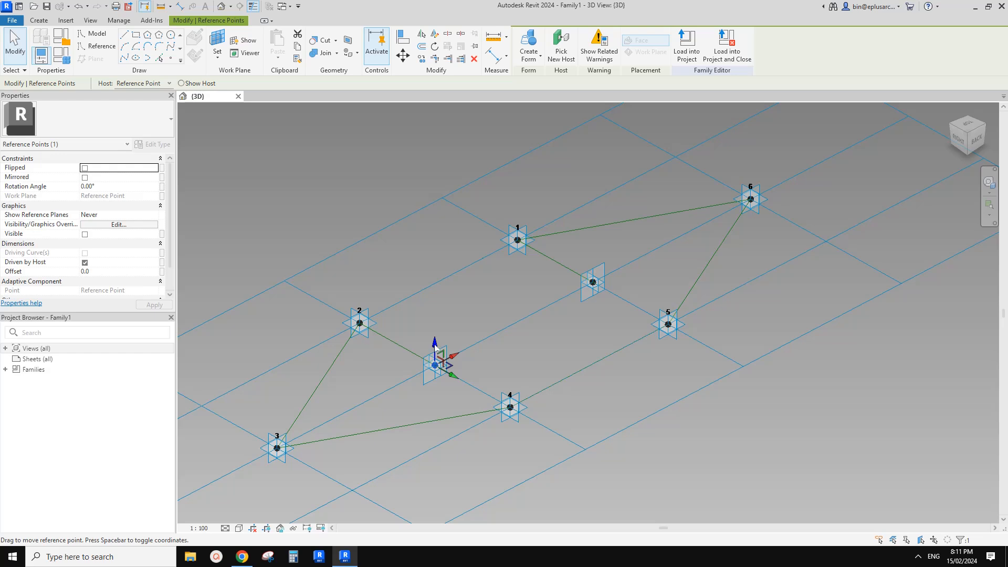
pyautogui.moveTo(435, 348); pyautogui.dragTo(435, 306)
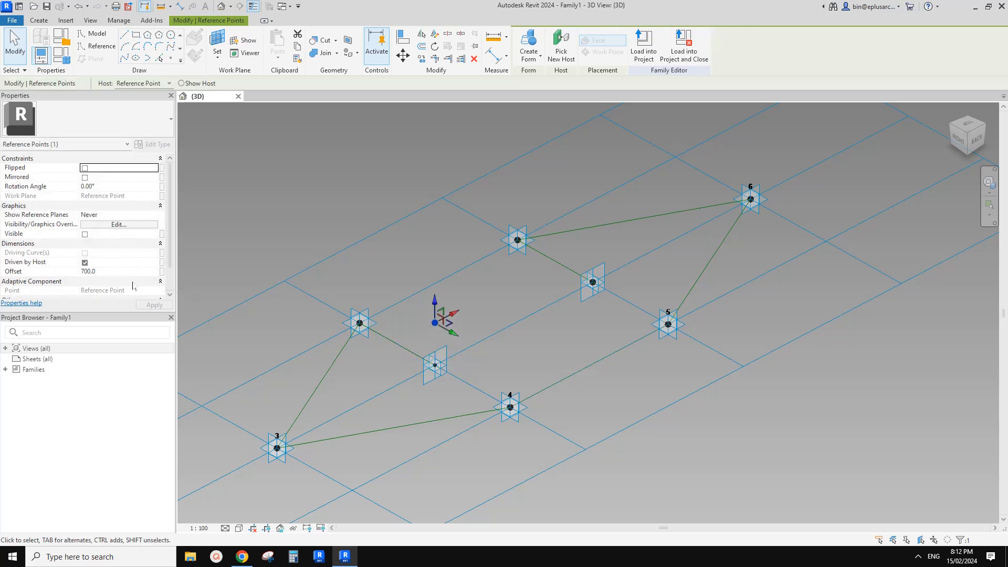
pyautogui.click(591, 283)
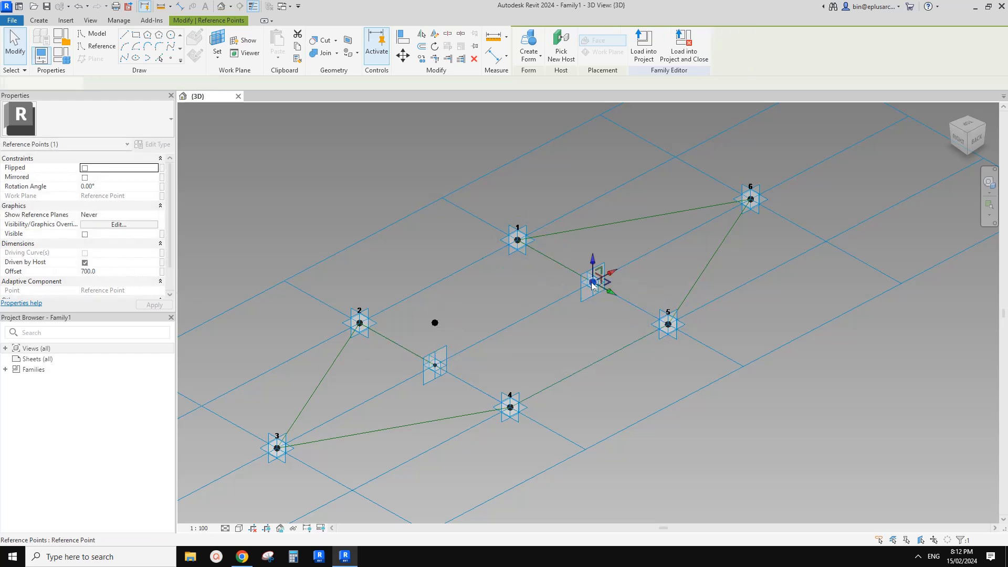
# - Associate the Driven by Host property of both offset points with a new type-based family parameter named ofs
pyautogui.keyDown('ctrl'); pyautogui.click(435, 322); pyautogui.keyUp('ctrl')
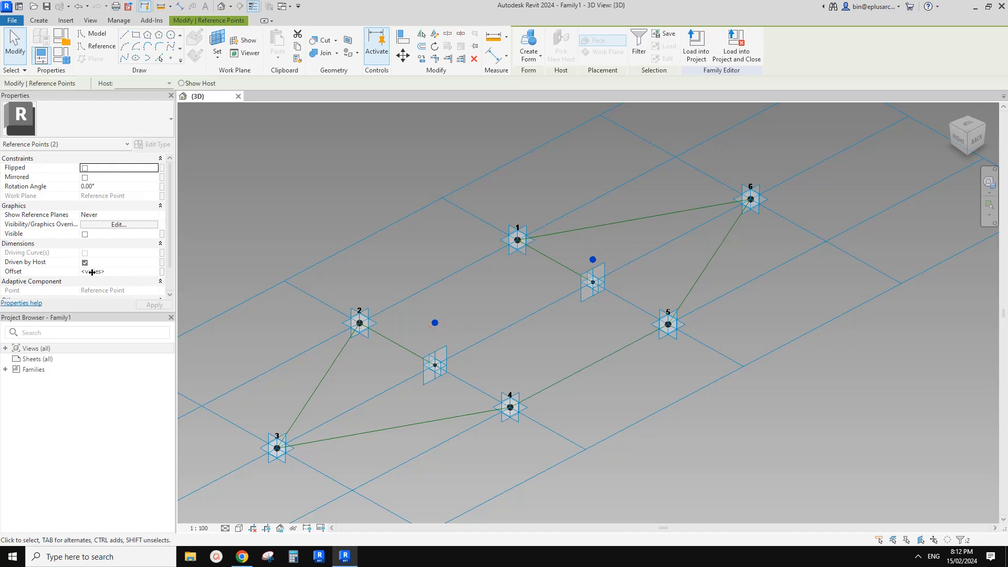
pyautogui.click(162, 265)
pyautogui.click(378, 349)
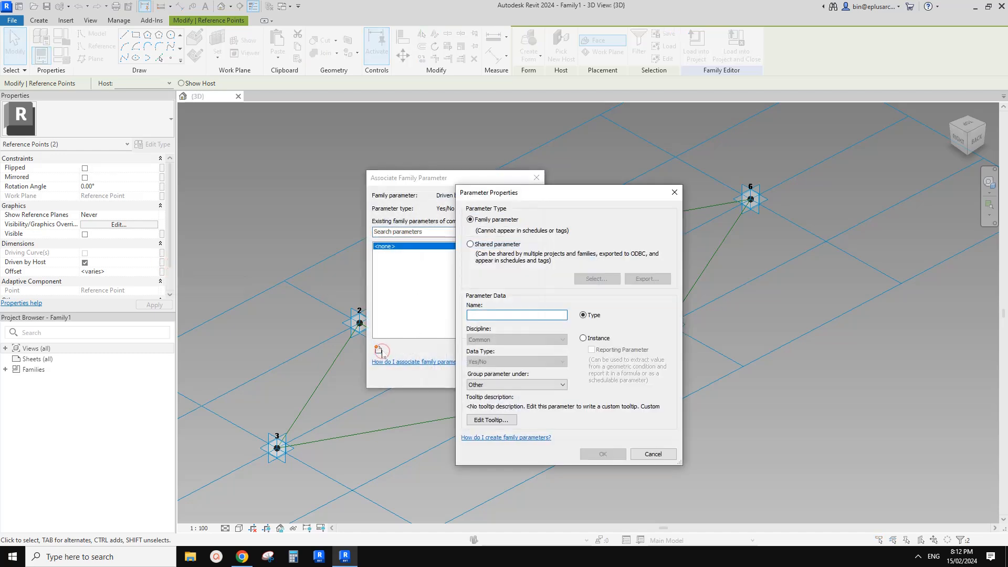
pyautogui.write('ofs')
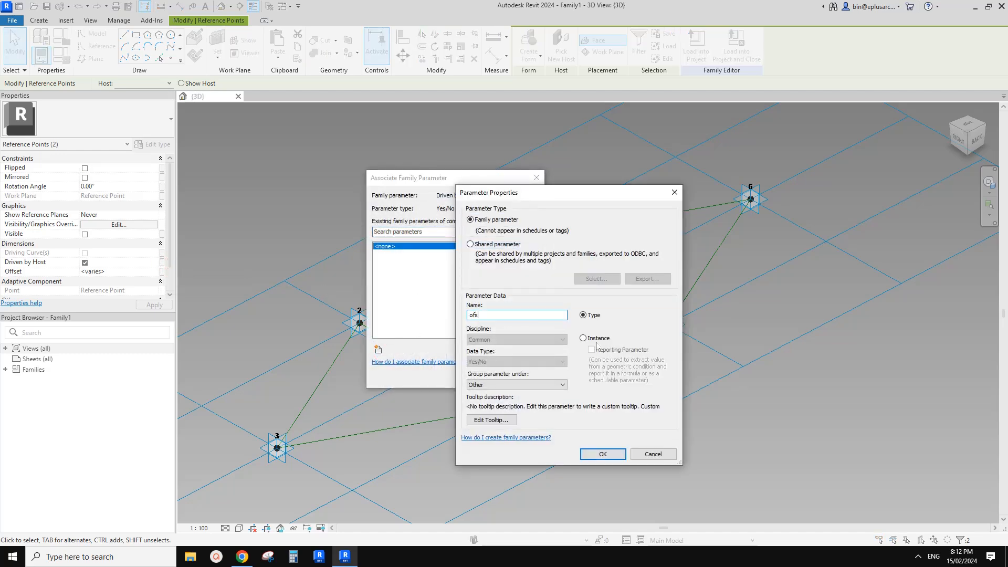
pyautogui.click(604, 452)
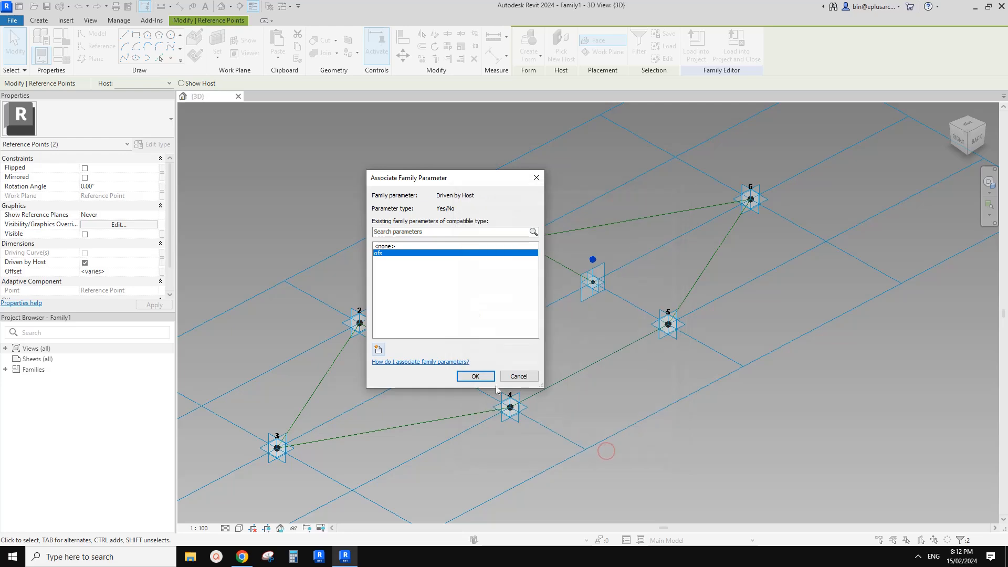
pyautogui.click(488, 378)
pyautogui.keyDown('shift'); pyautogui.moveTo(550, 344); pyautogui.dragTo(565, 326, button='middle'); pyautogui.keyUp('shift')
pyautogui.press('Escape')
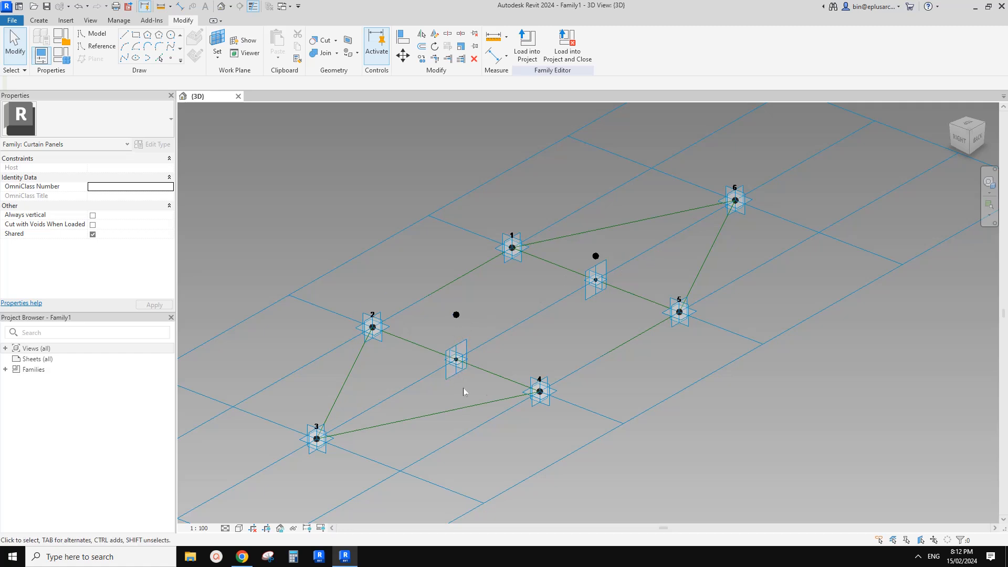
# - Set the rotation angle of both midpoint reference points on lines 2–4 and 1–5 to 180°
pyautogui.click(458, 371)
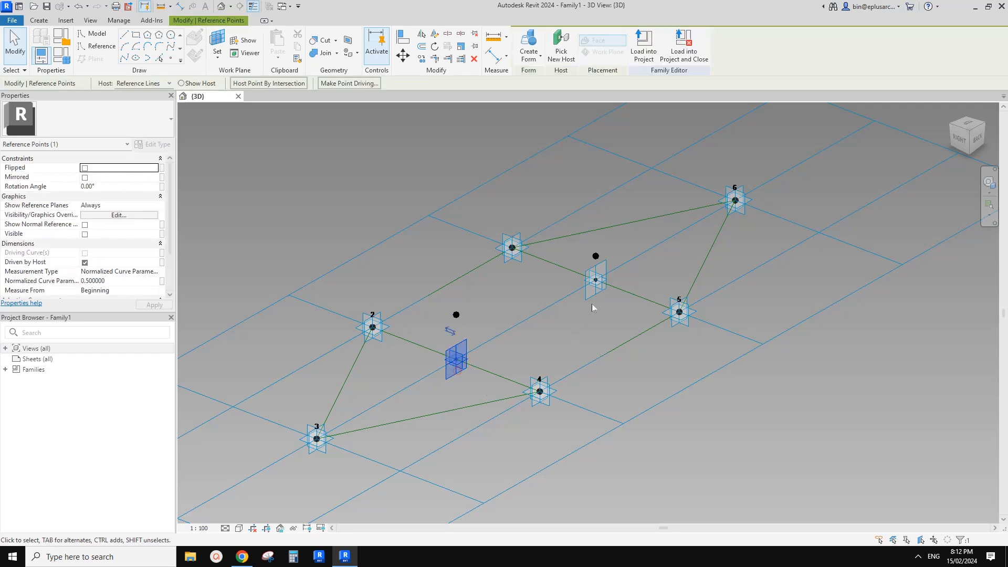
pyautogui.click(485, 313)
pyautogui.click(460, 352)
pyautogui.click(474, 313)
pyautogui.click(456, 315)
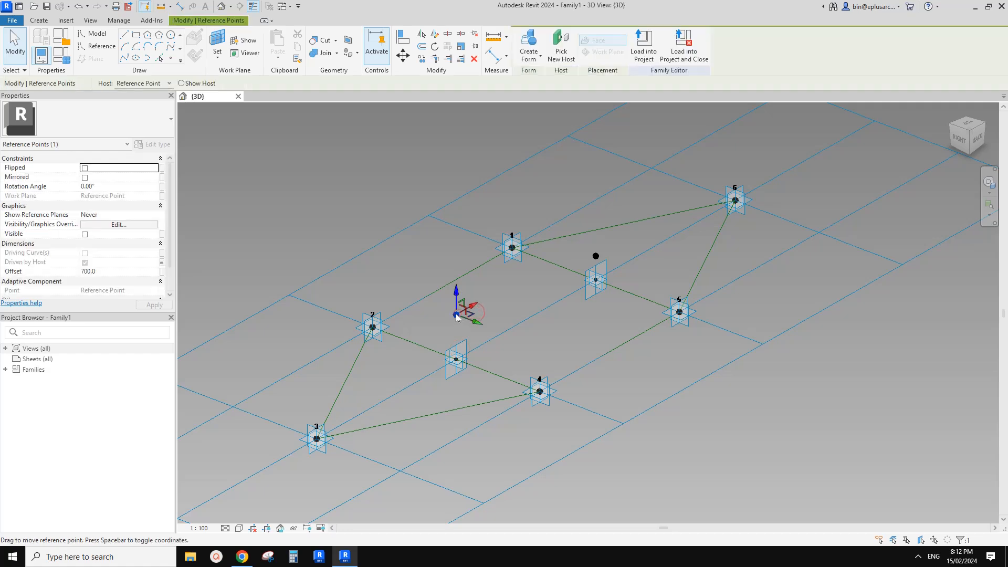
pyautogui.click(546, 353)
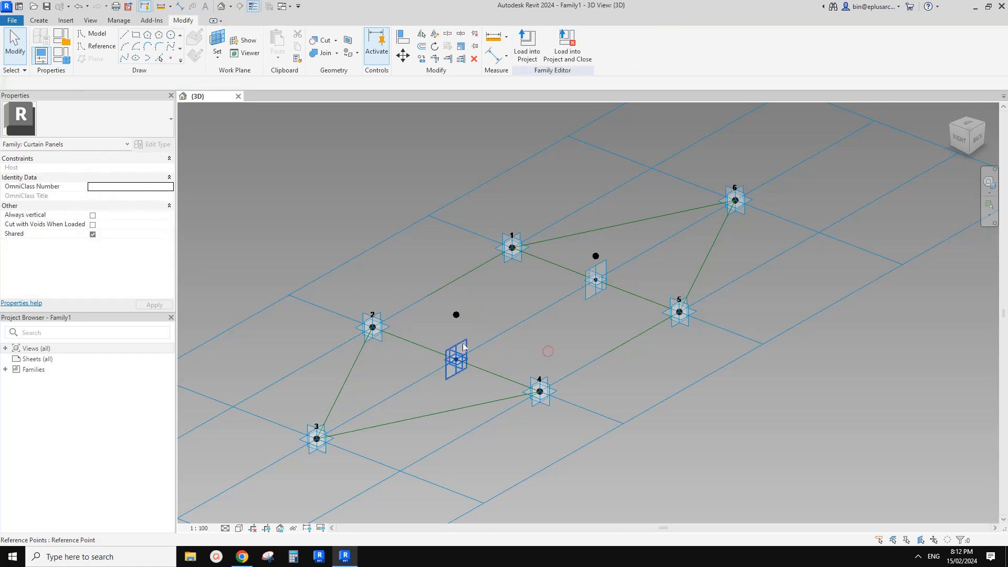
pyautogui.click(461, 344)
pyautogui.keyDown('ctrl'); pyautogui.click(590, 301); pyautogui.keyUp('ctrl')
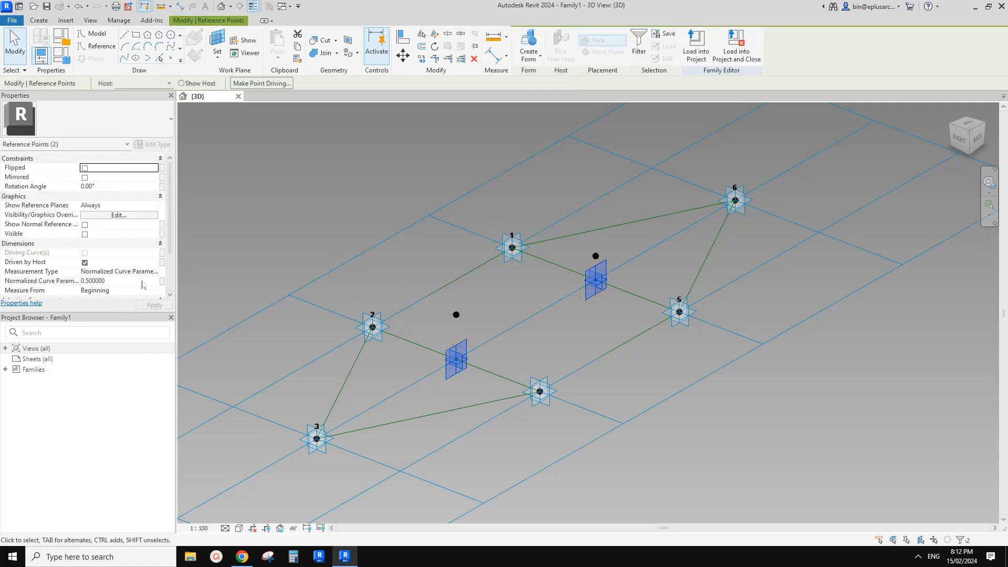
pyautogui.click(130, 188)
pyautogui.write('18')
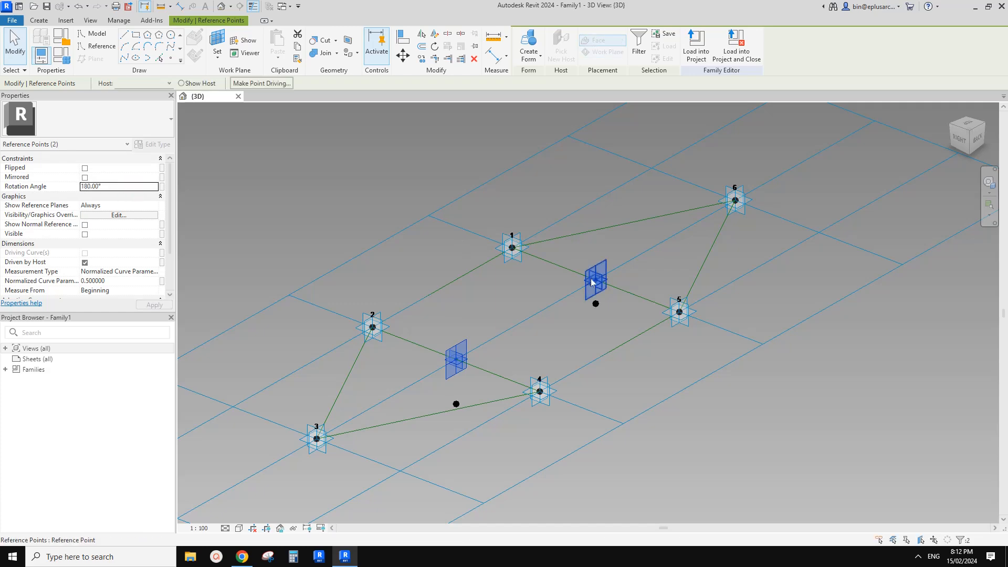
# - Inspect the flipped offset points from other angles and compare them with the mirror frame reference image in the browser, returning to Revit
pyautogui.keyDown('shift'); pyautogui.moveTo(614, 368); pyautogui.dragTo(628, 432, button='middle'); pyautogui.keyUp('shift')
pyautogui.click(576, 367)
pyautogui.keyDown('shift'); pyautogui.moveTo(577, 367); pyautogui.dragTo(551, 367, button='middle'); pyautogui.keyUp('shift')
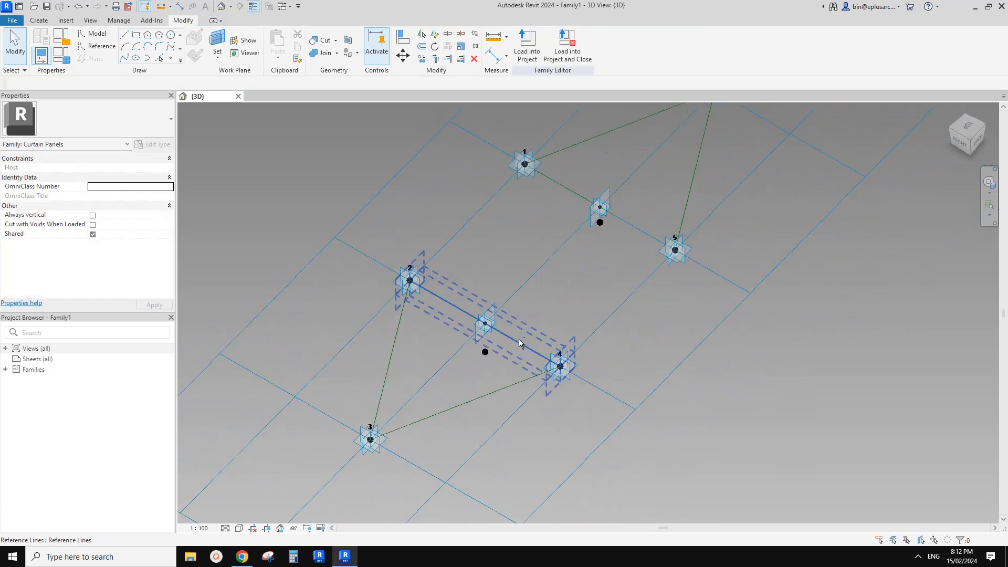
pyautogui.click(248, 551)
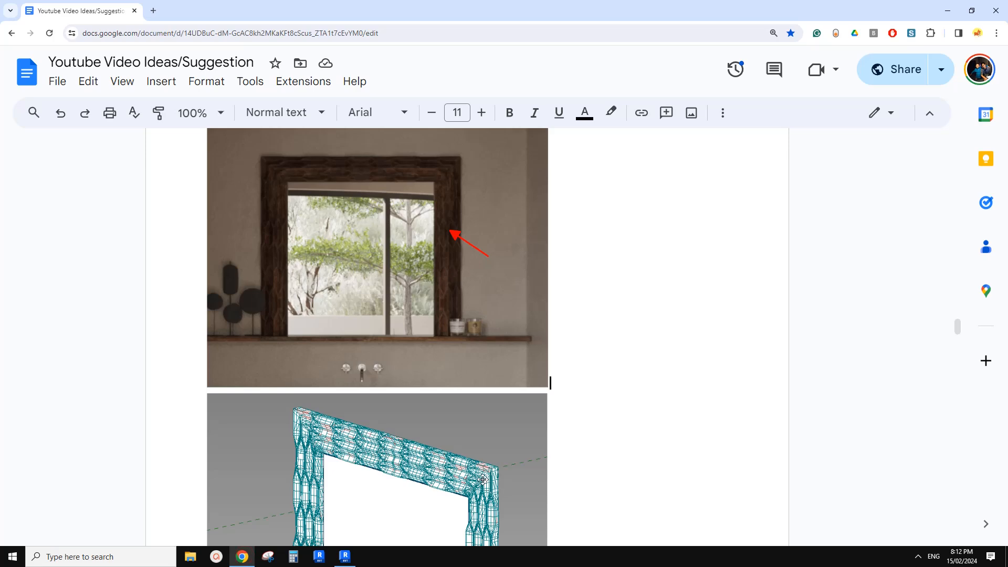
pyautogui.click(345, 557)
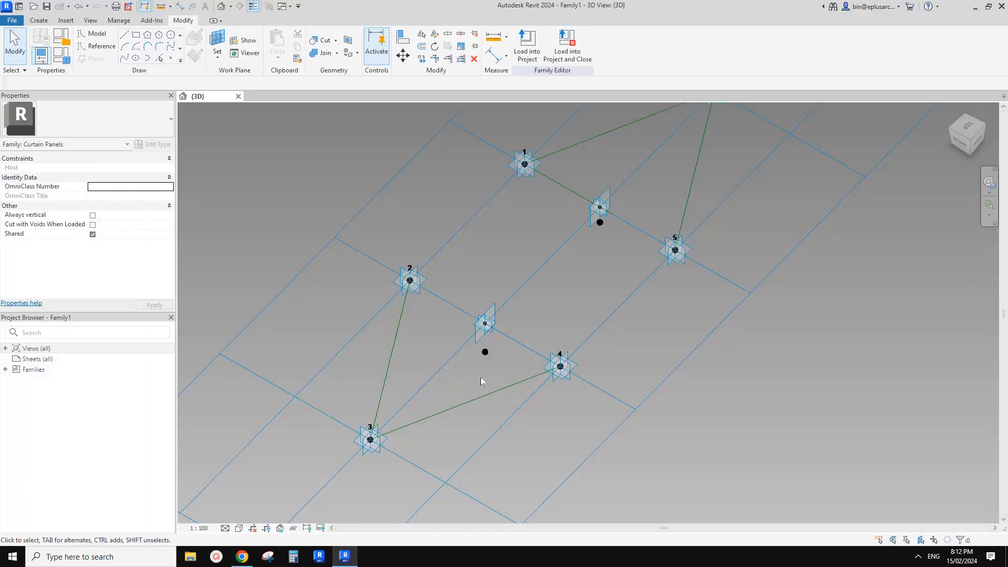
# - Connect adaptive point 3 and the offset point below the 2–4 midpoint with a spline through points and make it a reference line
pyautogui.keyDown('shift'); pyautogui.moveTo(480, 377); pyautogui.dragTo(460, 368, button='middle'); pyautogui.keyUp('shift')
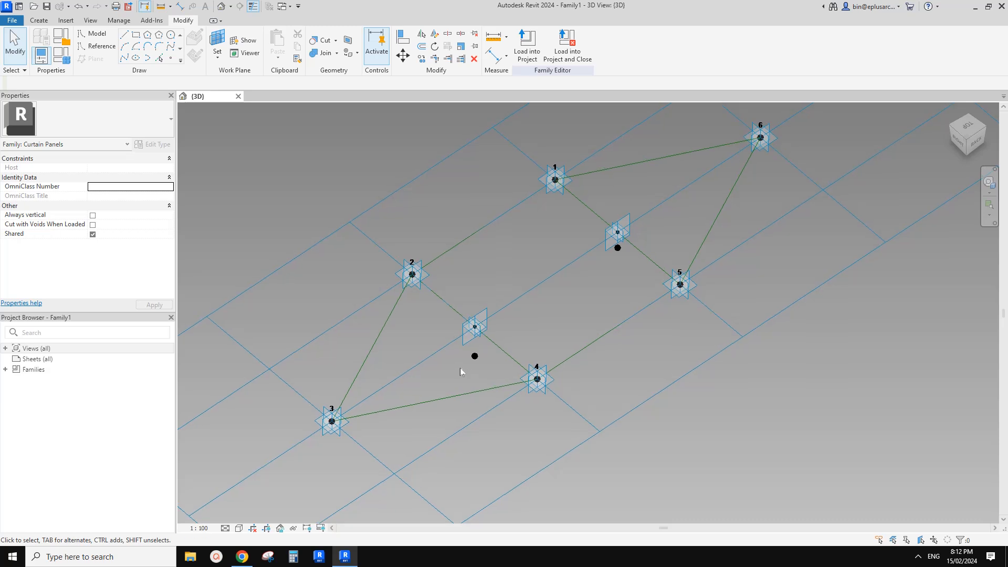
pyautogui.click(331, 421)
pyautogui.keyDown('ctrl'); pyautogui.click(474, 356); pyautogui.keyUp('ctrl')
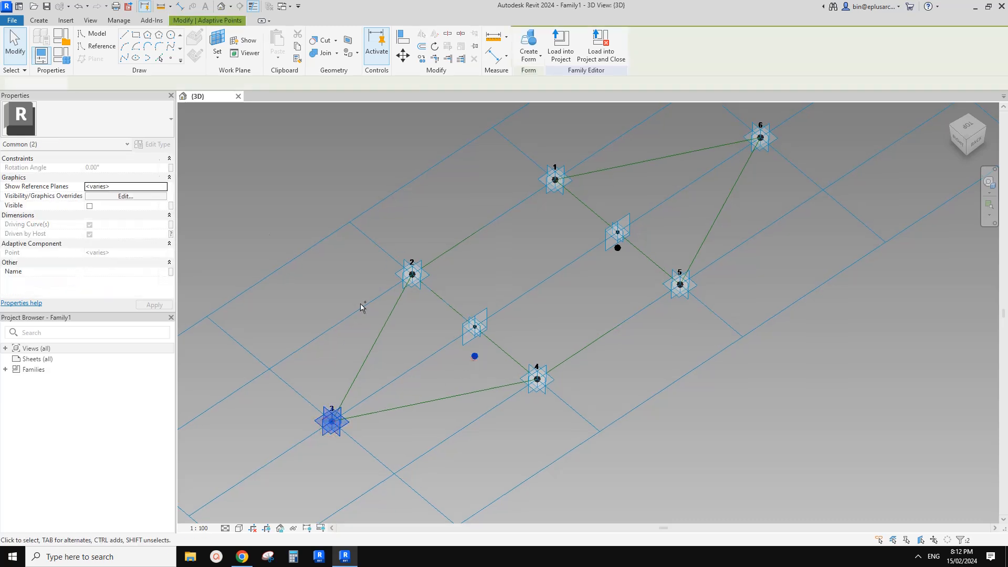
pyautogui.click(124, 57)
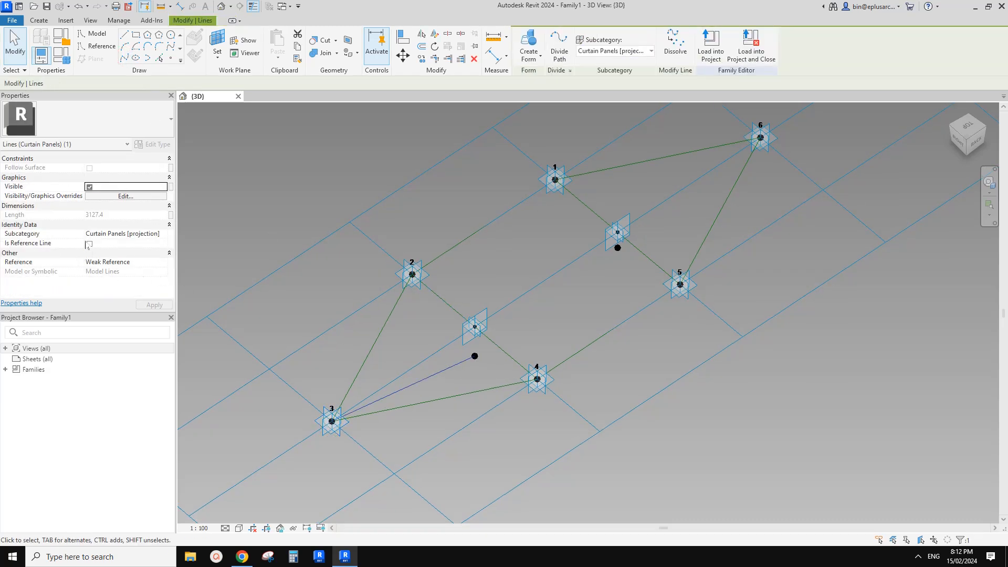
pyautogui.click(88, 244)
# - Test the rig by sliding the midpoint reference point on line 2–4 towards point 4, and undo the move
pyautogui.moveTo(518, 289); pyautogui.dragTo(516, 290, button='middle')
pyautogui.click(463, 352)
pyautogui.moveTo(474, 328); pyautogui.dragTo(492, 344)
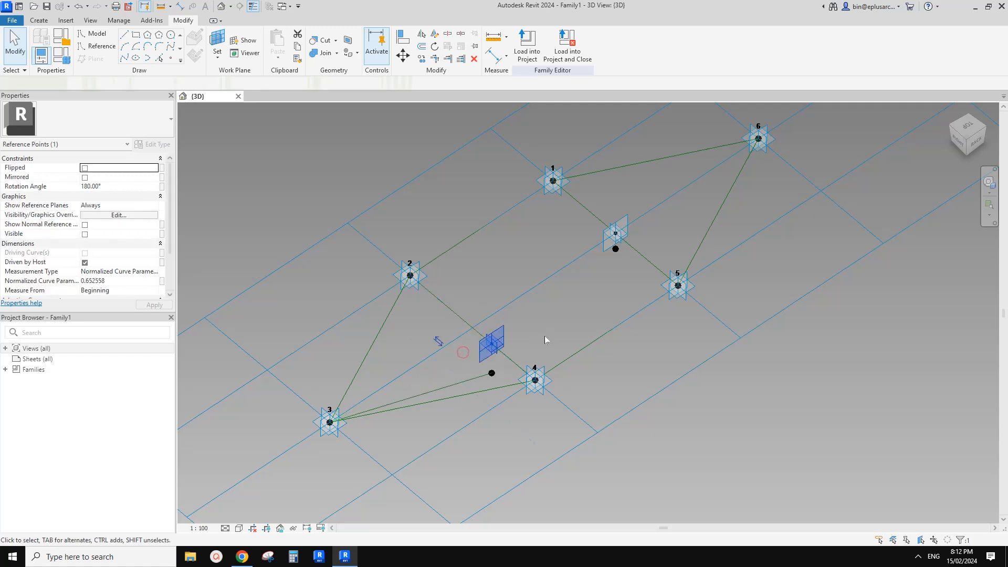
pyautogui.hotkey('ctrl', 'z')
# - Connect the two offset points below the midpoints with a spline through points and make it a reference line
pyautogui.scroll(1, 504, 339)
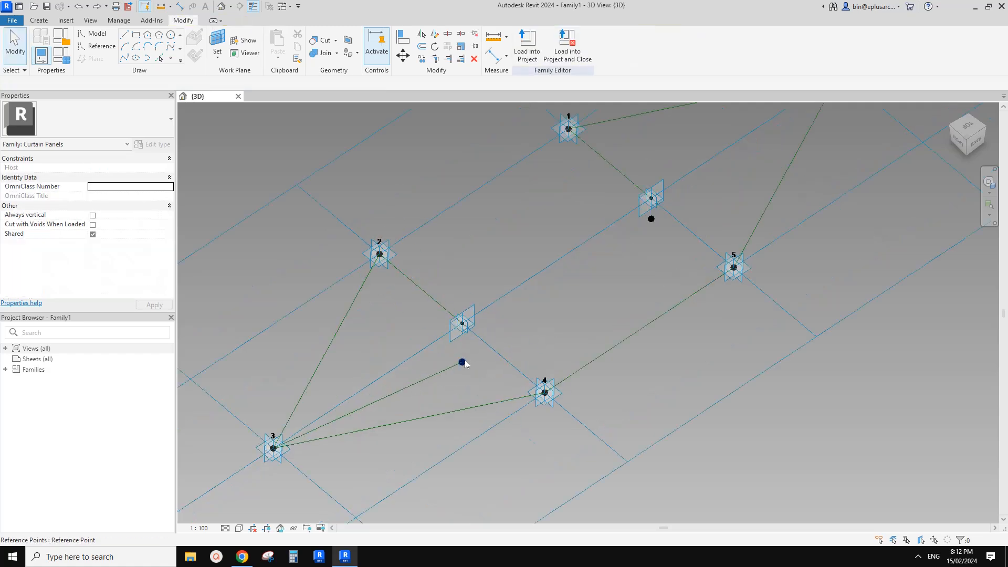
pyautogui.click(462, 362)
pyautogui.keyDown('ctrl'); pyautogui.click(651, 219); pyautogui.keyUp('ctrl')
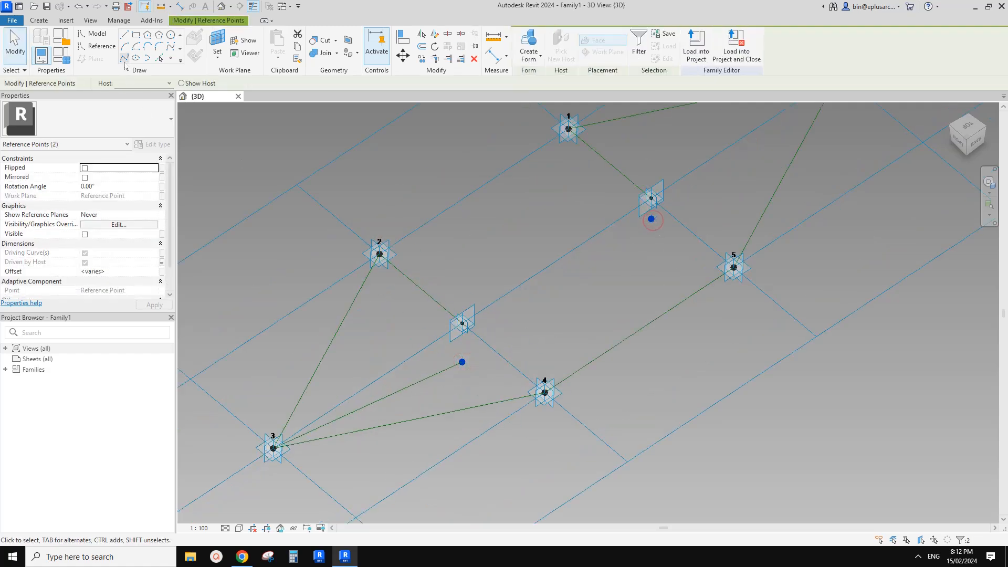
pyautogui.click(124, 58)
pyautogui.click(89, 243)
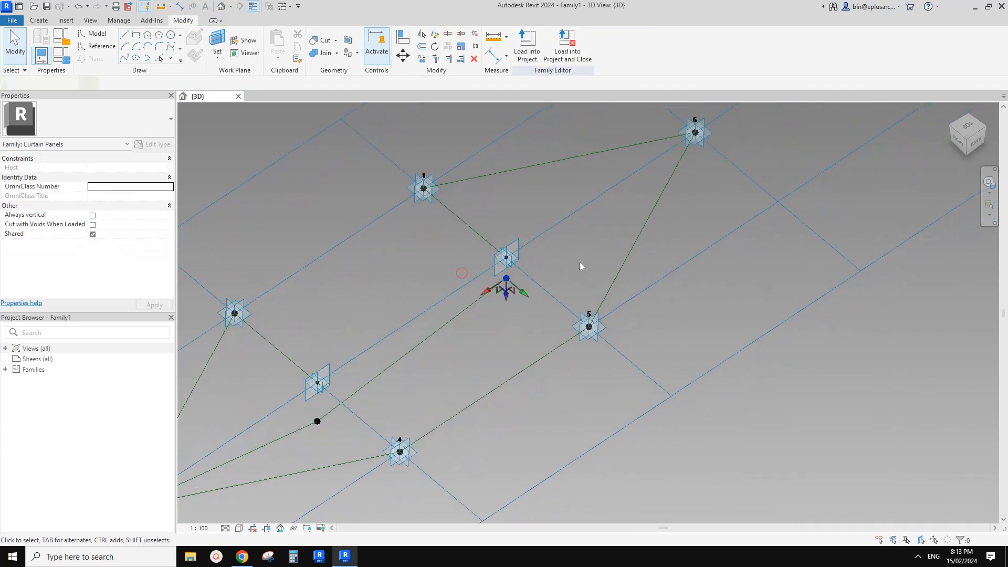
# - Connect the offset point below the 1–5 midpoint to adaptive point 6 with a spline through points and make it a reference line
pyautogui.click(695, 126)
pyautogui.moveTo(695, 124); pyautogui.dragTo(659, 173, button='middle')
pyautogui.keyDown('ctrl'); pyautogui.click(667, 183); pyautogui.keyUp('ctrl')
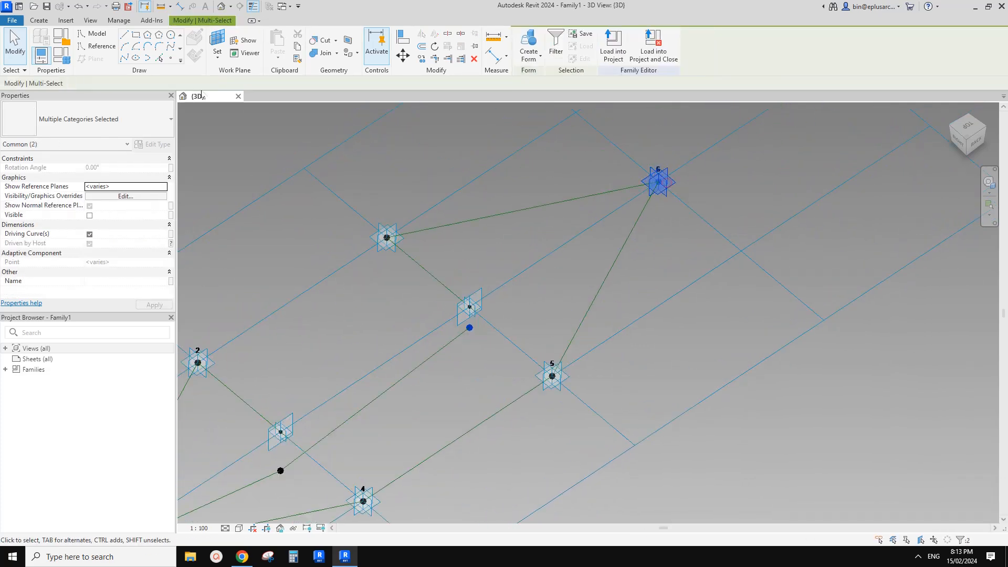
pyautogui.click(126, 59)
pyautogui.scroll(-1, 457, 219)
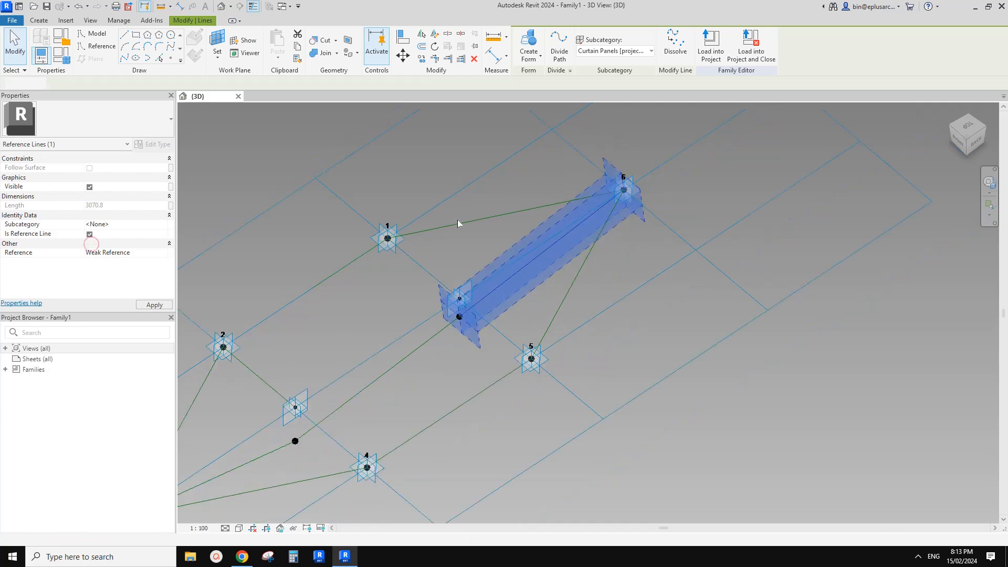
pyautogui.scroll(-1, 458, 219)
pyautogui.click(439, 229)
pyautogui.moveTo(383, 281); pyautogui.dragTo(506, 245, button='middle')
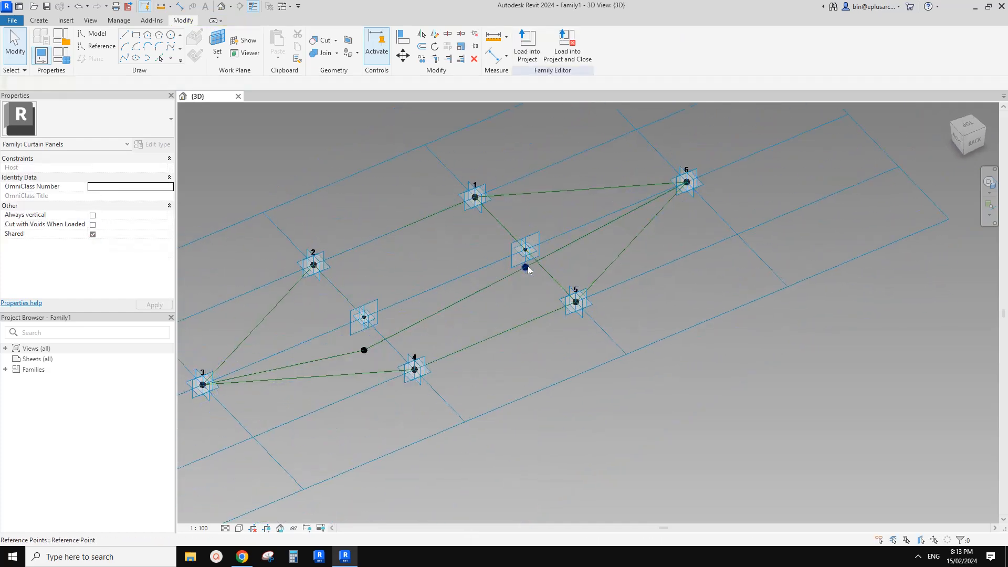
# - Set the offset of the reference point below the 1–5 midpoint to 700
pyautogui.moveTo(550, 278)
pyautogui.keyDown('shift'); pyautogui.mouseDown(button='middle')
pyautogui.moveTo(495, 223)
pyautogui.moveTo(532, 281)
pyautogui.mouseUp(button='middle'); pyautogui.keyUp('shift')
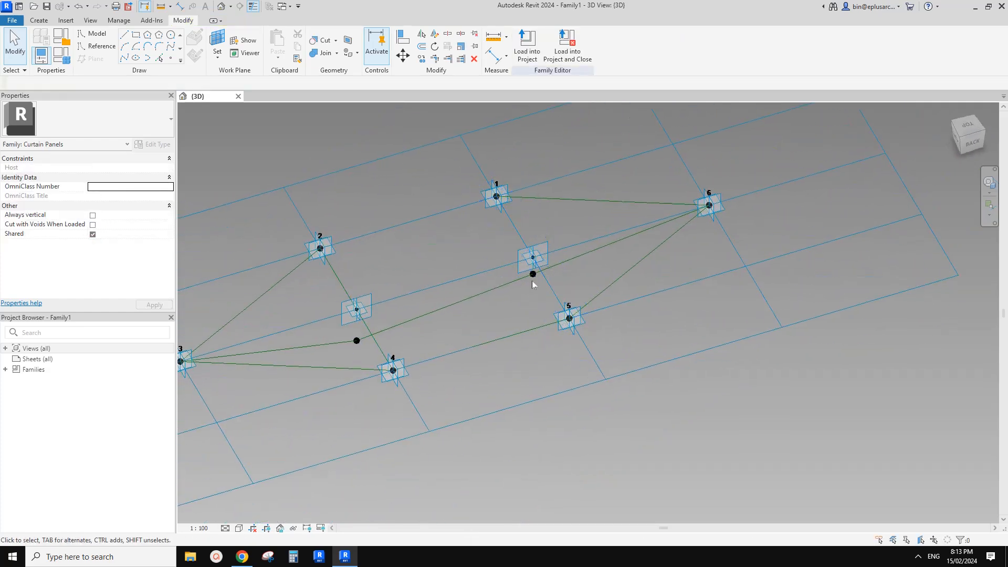
pyautogui.click(533, 274)
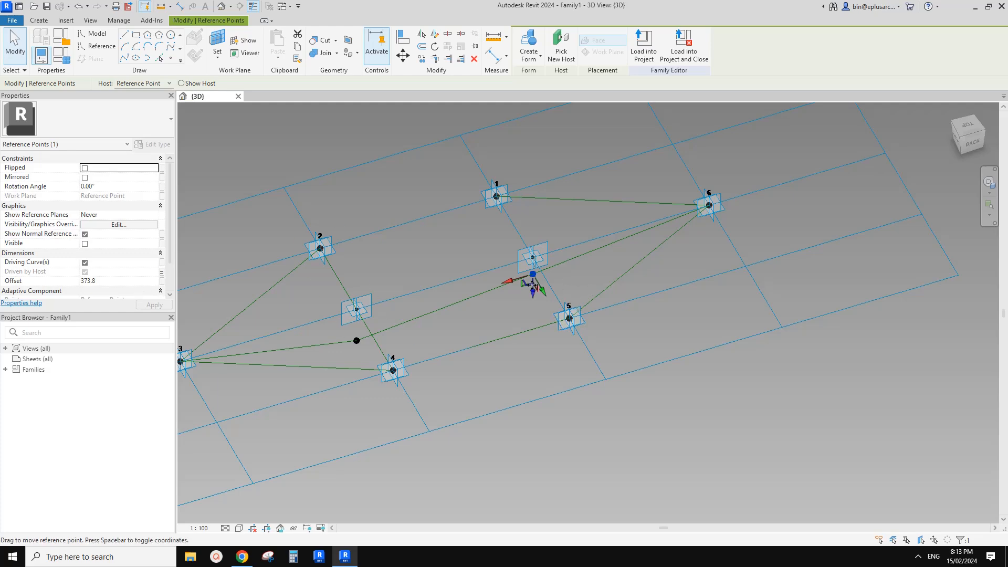
pyautogui.keyDown('shift'); pyautogui.moveTo(448, 303); pyautogui.dragTo(330, 299, button='middle'); pyautogui.keyUp('shift')
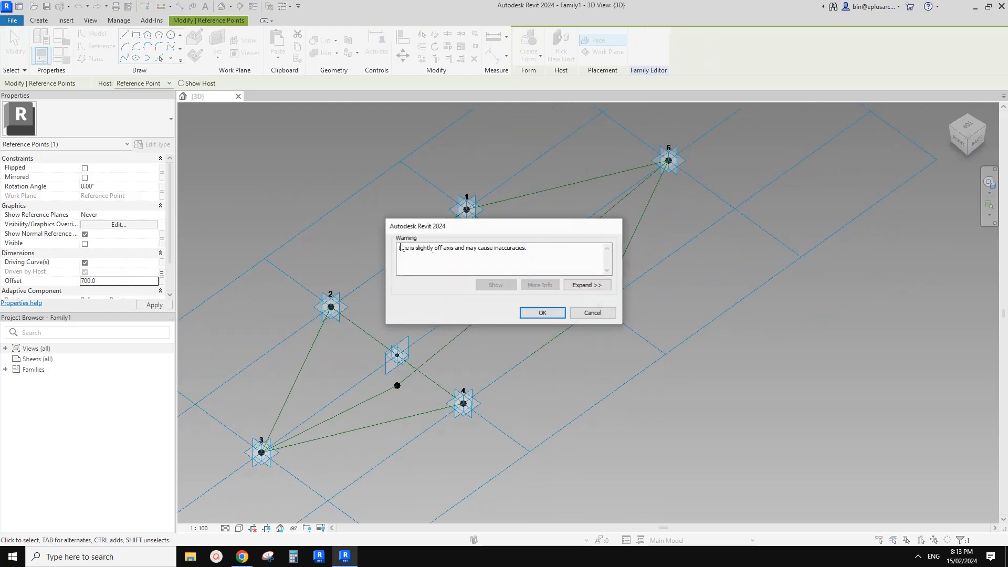
pyautogui.click(550, 316)
pyautogui.keyDown('shift'); pyautogui.moveTo(523, 252); pyautogui.dragTo(462, 210, button='middle'); pyautogui.keyUp('shift')
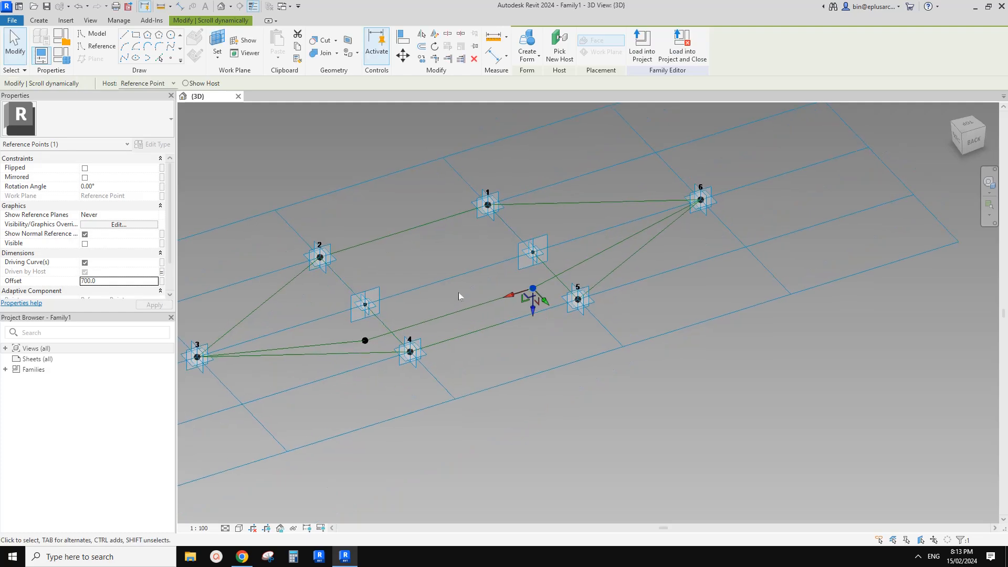
pyautogui.click(458, 292)
# - Check the properties of the offset point below the 2–4 midpoint and of both midpoint reference points
pyautogui.click(367, 342)
pyautogui.keyDown('shift'); pyautogui.moveTo(542, 306); pyautogui.dragTo(509, 351, button='middle'); pyautogui.keyUp('shift')
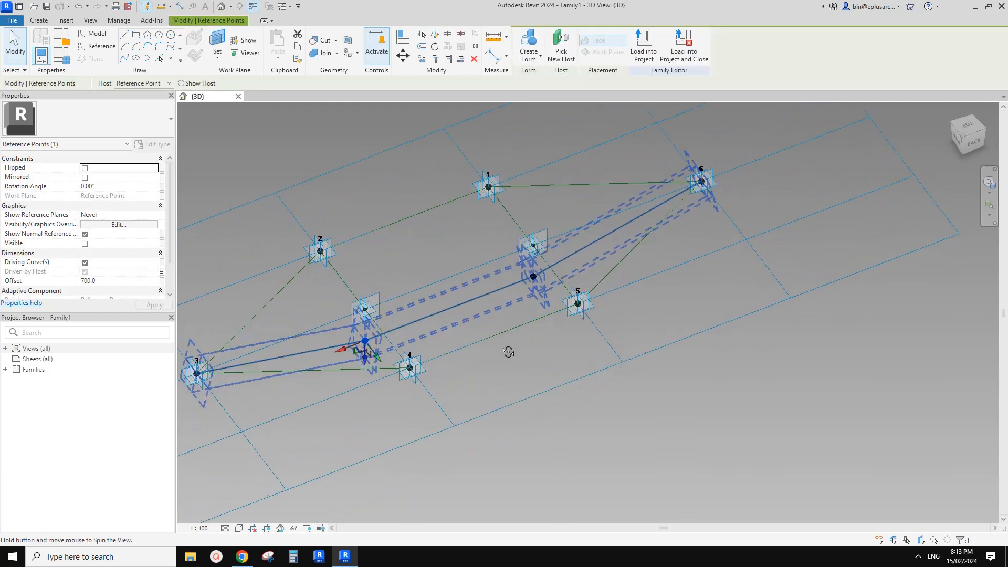
pyautogui.click(472, 320)
pyautogui.keyDown('shift'); pyautogui.moveTo(473, 318); pyautogui.dragTo(509, 278, button='middle'); pyautogui.keyUp('shift')
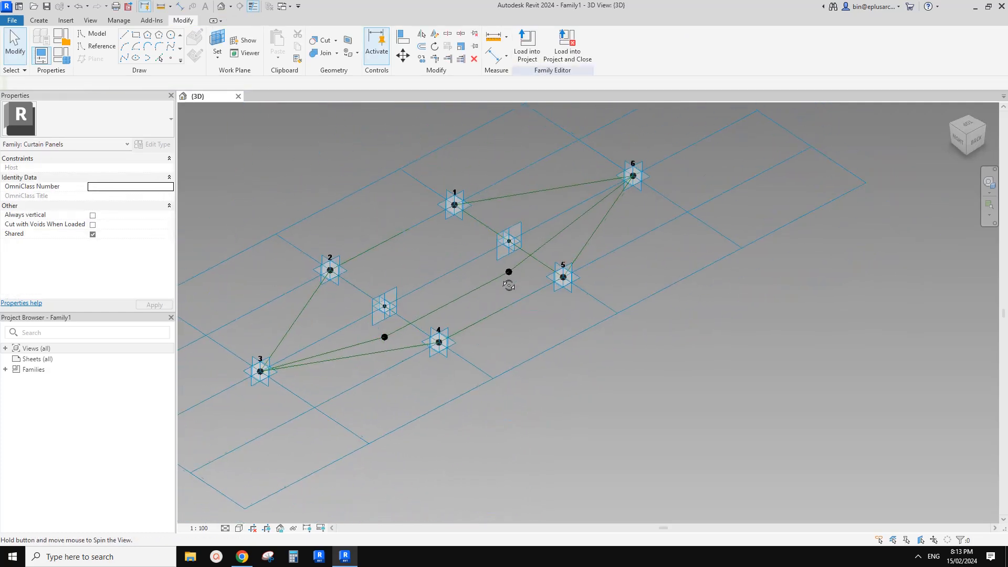
pyautogui.click(513, 248)
pyautogui.click(511, 245)
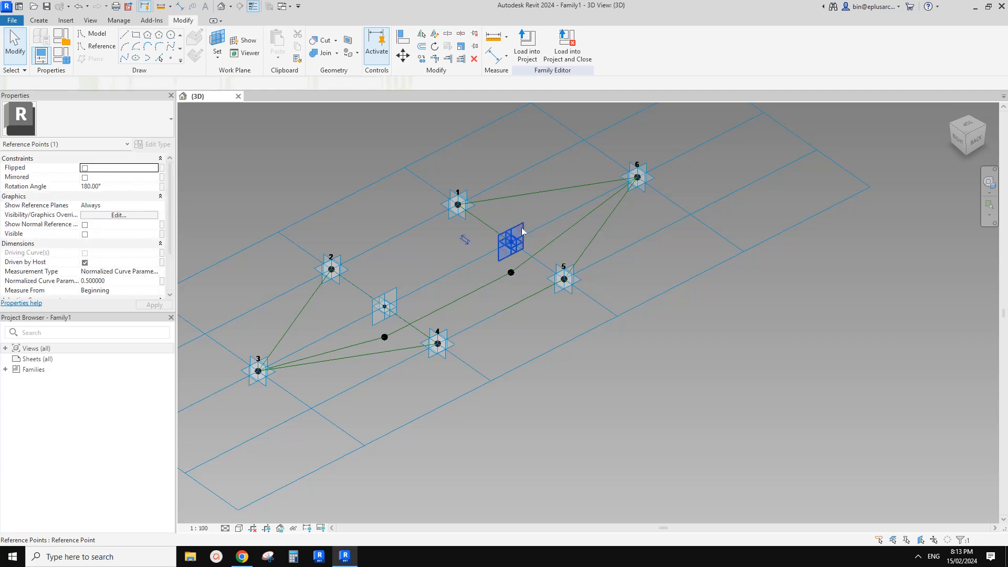
pyautogui.click(387, 308)
pyautogui.click(396, 291)
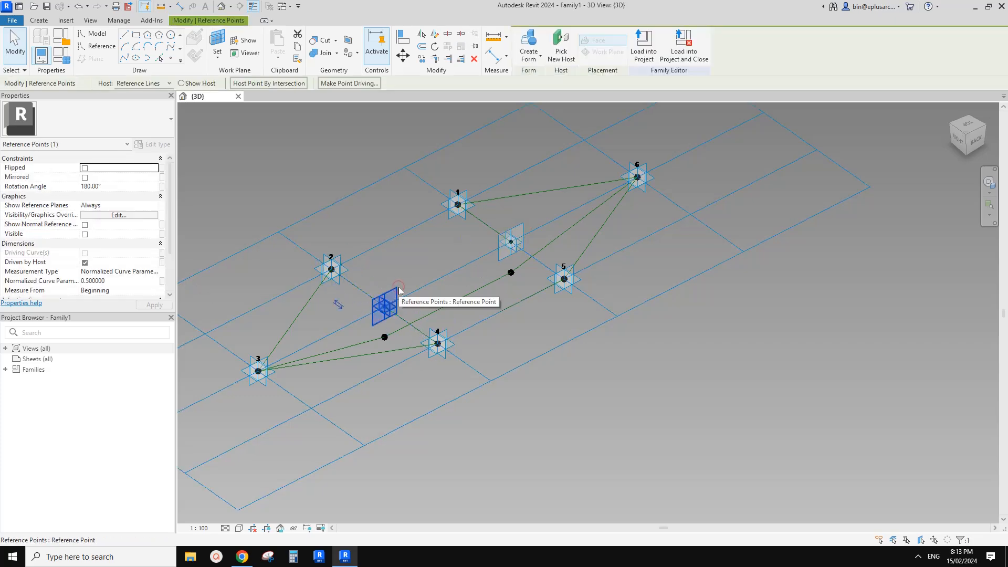
pyautogui.click(482, 307)
pyautogui.moveTo(482, 308); pyautogui.dragTo(550, 274, button='middle')
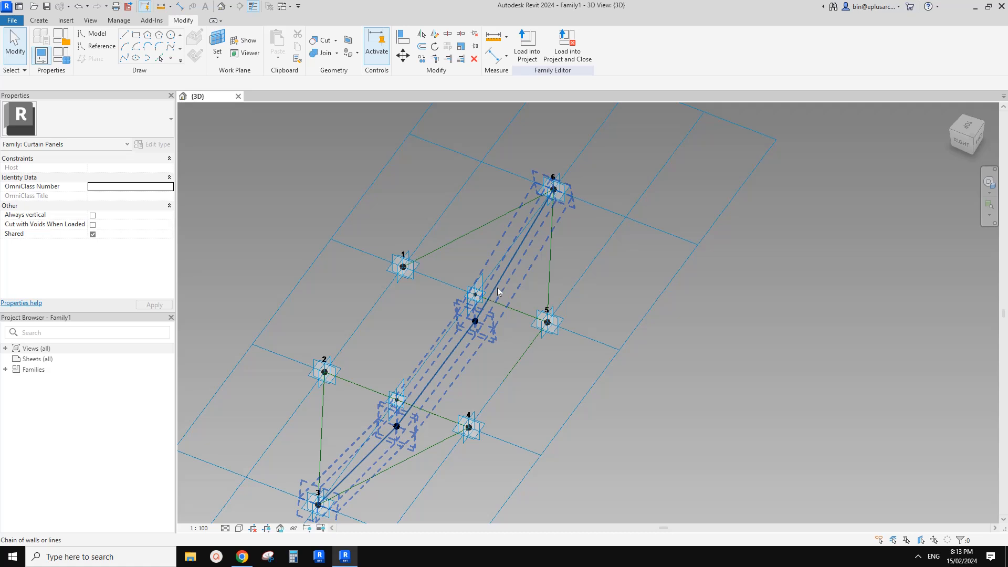
# - Create one surface form from the three ridge reference lines and the border lines 3–4, 4–5 and 5–6
pyautogui.click(497, 288)
pyautogui.moveTo(382, 448); pyautogui.dragTo(402, 408, button='middle')
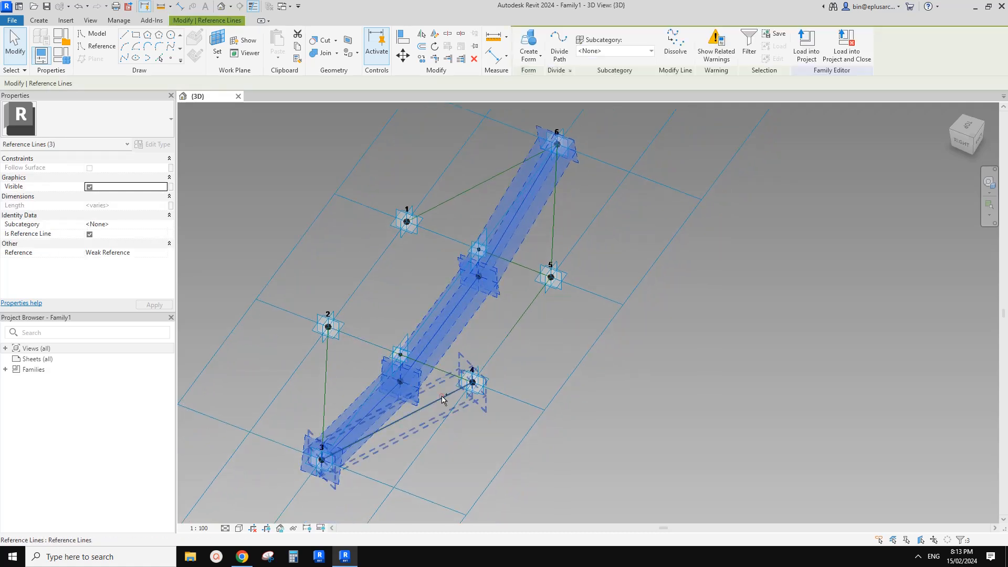
pyautogui.keyDown('ctrl'); pyautogui.click(442, 399); pyautogui.keyUp('ctrl')
pyautogui.keyDown('ctrl'); pyautogui.click(516, 323); pyautogui.keyUp('ctrl')
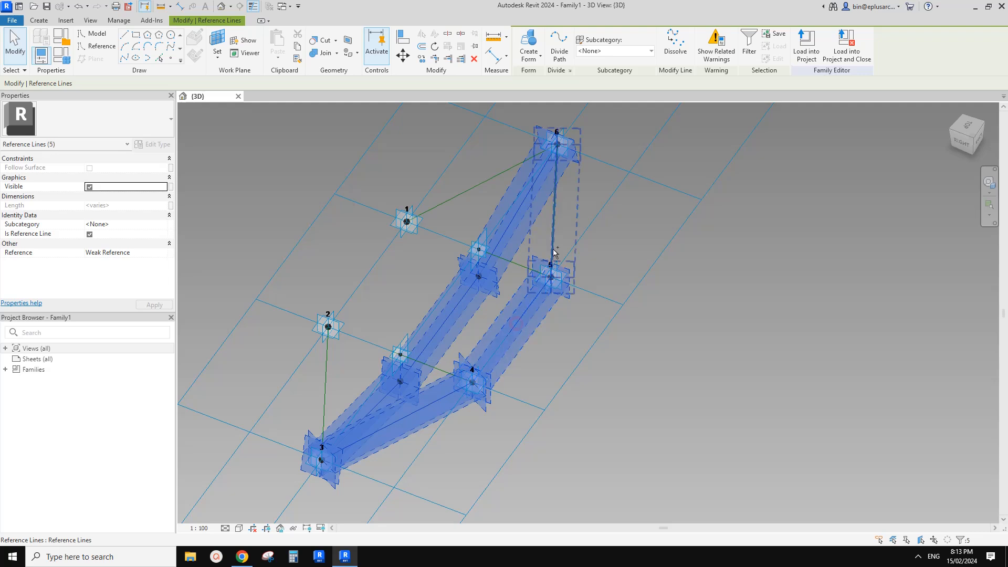
pyautogui.click(531, 47)
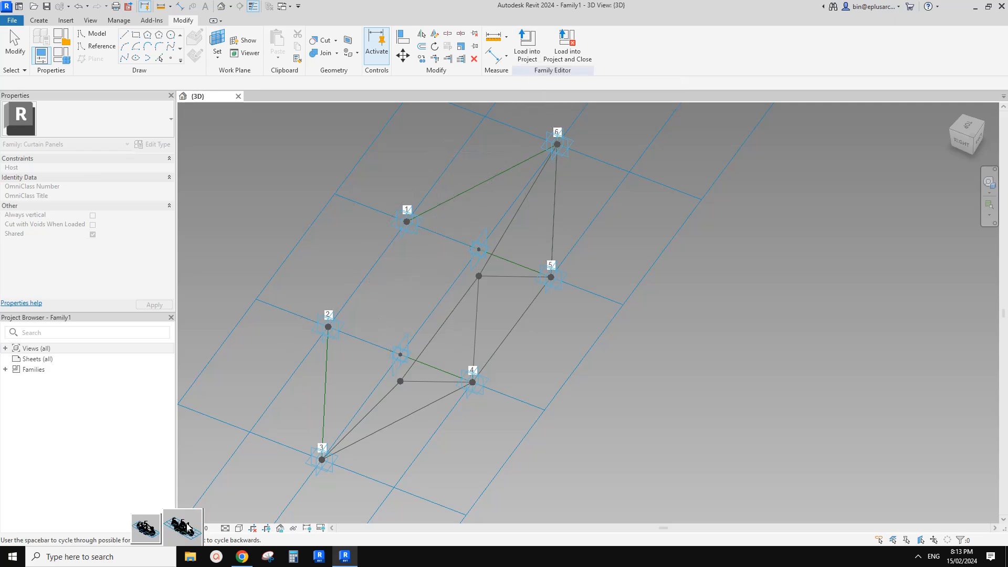
pyautogui.click(184, 527)
# - Inspect the folded surface between the ridge and border lines from several angles, and delete the form
pyautogui.keyDown('shift'); pyautogui.moveTo(581, 342); pyautogui.dragTo(542, 358, button='middle'); pyautogui.keyUp('shift')
pyautogui.click(541, 297)
pyautogui.click(652, 373)
pyautogui.keyDown('shift'); pyautogui.moveTo(652, 373); pyautogui.dragTo(546, 325, button='middle'); pyautogui.keyUp('shift')
pyautogui.keyDown('shift'); pyautogui.moveTo(527, 358); pyautogui.dragTo(535, 331, button='middle'); pyautogui.keyUp('shift')
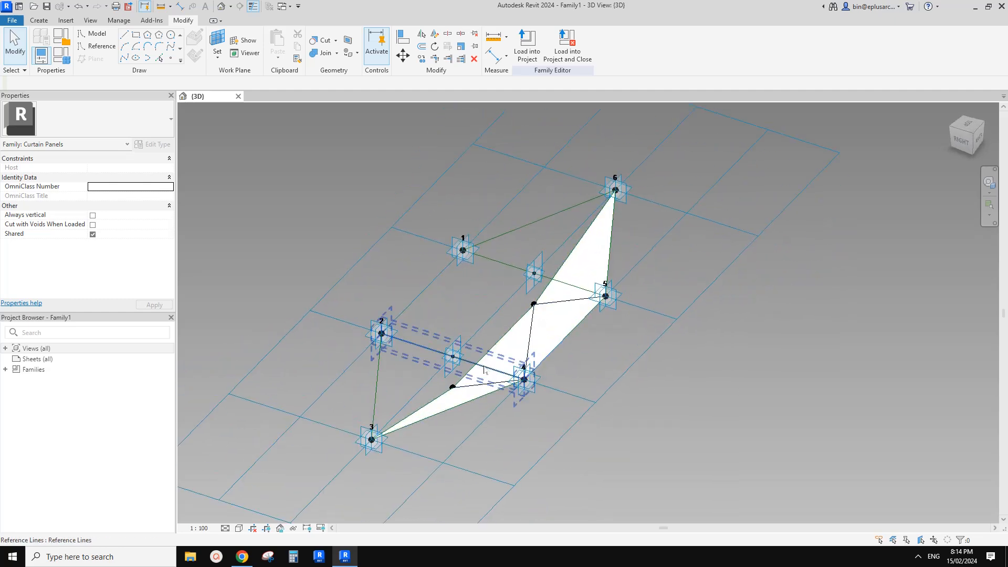
pyautogui.keyDown('shift'); pyautogui.moveTo(605, 296); pyautogui.dragTo(665, 387, button='middle'); pyautogui.keyUp('shift')
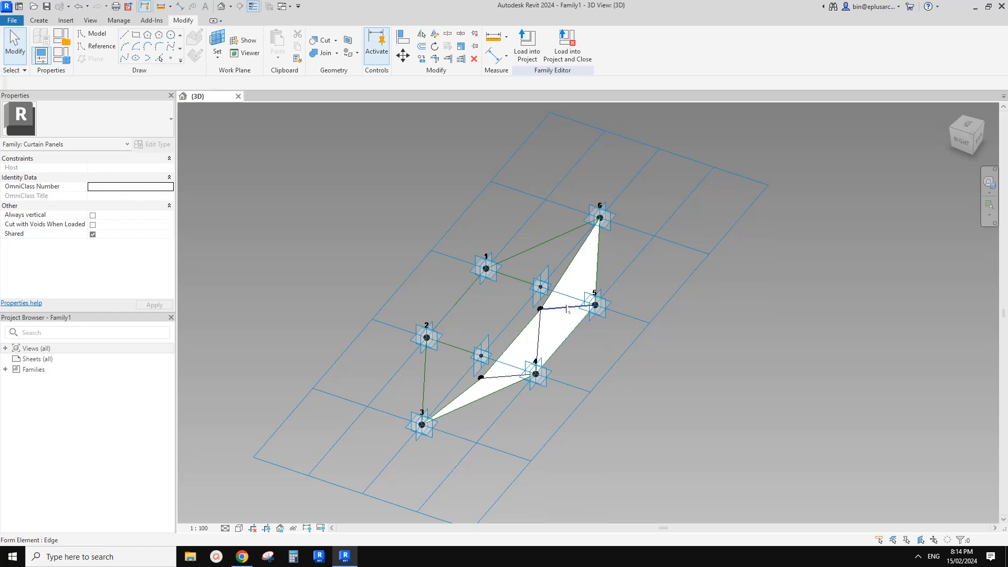
pyautogui.scroll(2, 563, 334)
pyautogui.click(561, 333)
pyautogui.keyDown('shift'); pyautogui.moveTo(561, 329); pyautogui.dragTo(576, 232, button='middle'); pyautogui.keyUp('shift')
pyautogui.press('Delete')
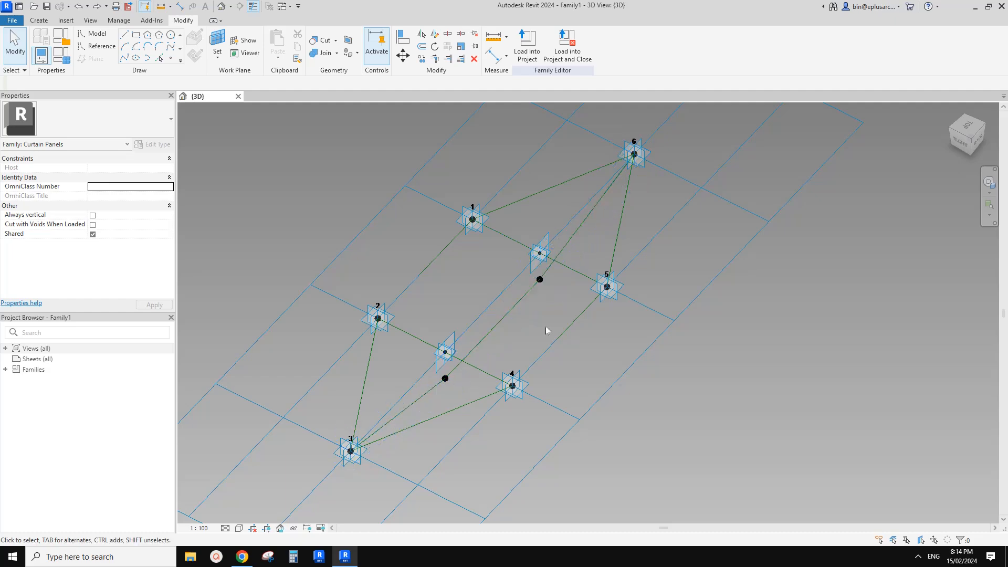
# - Connect the offset point below the 2–4 midpoint to adaptive point 4 with a spline through points and make it a reference line
pyautogui.scroll(3, 547, 327)
pyautogui.keyDown('shift'); pyautogui.moveTo(547, 327); pyautogui.dragTo(496, 349, button='middle'); pyautogui.keyUp('shift')
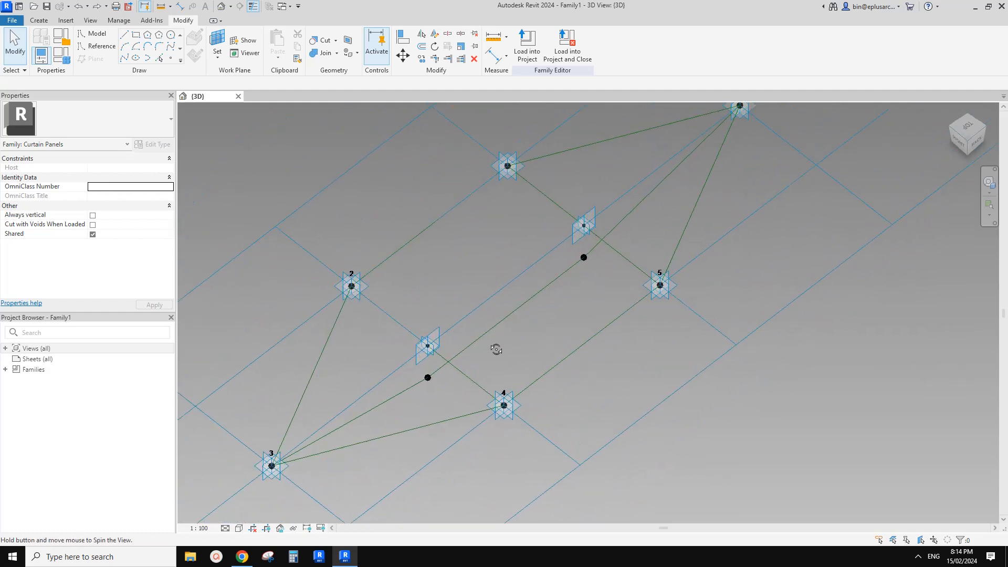
pyautogui.moveTo(563, 303); pyautogui.dragTo(541, 304, button='middle')
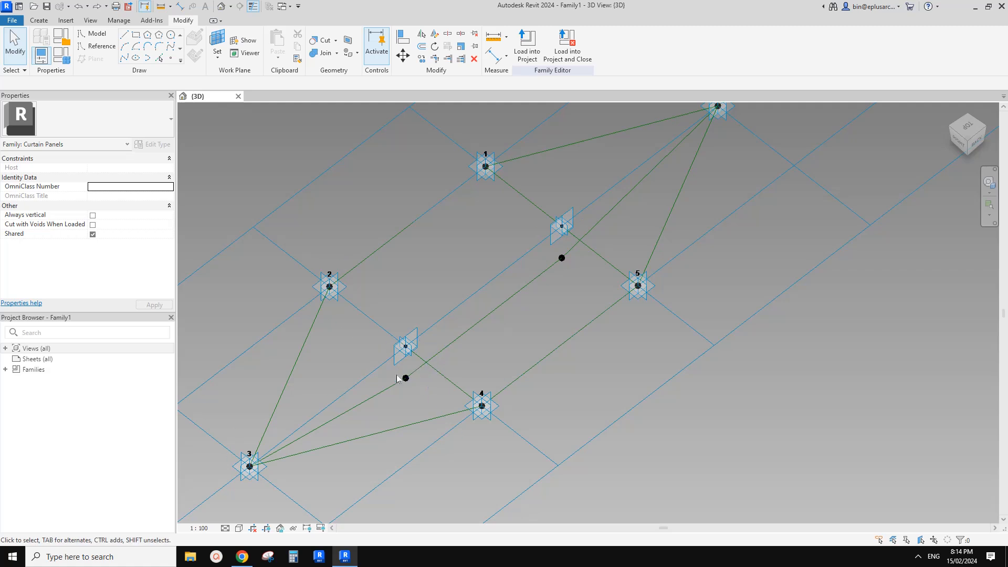
pyautogui.moveTo(498, 423); pyautogui.dragTo(503, 422)
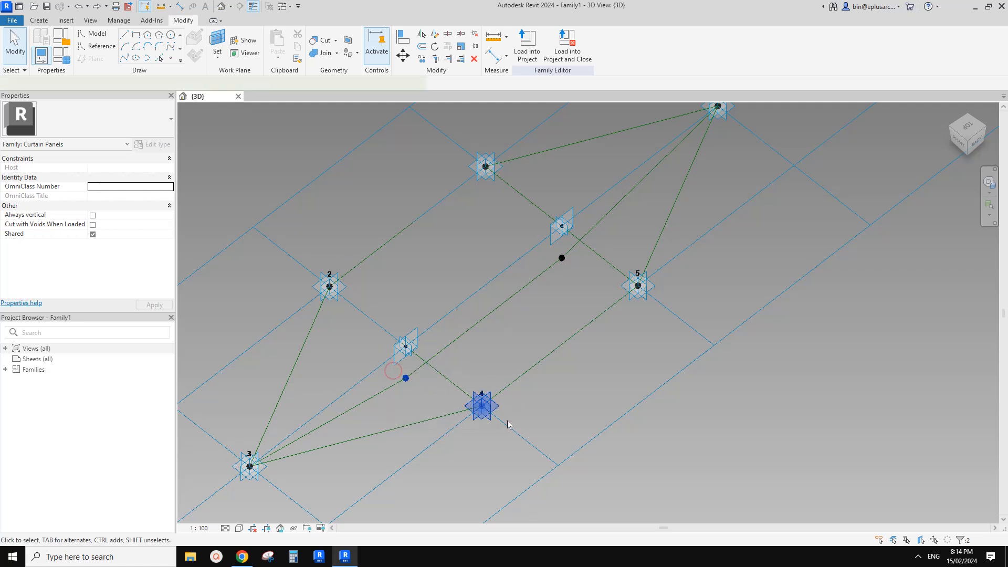
pyautogui.click(126, 59)
pyautogui.click(90, 244)
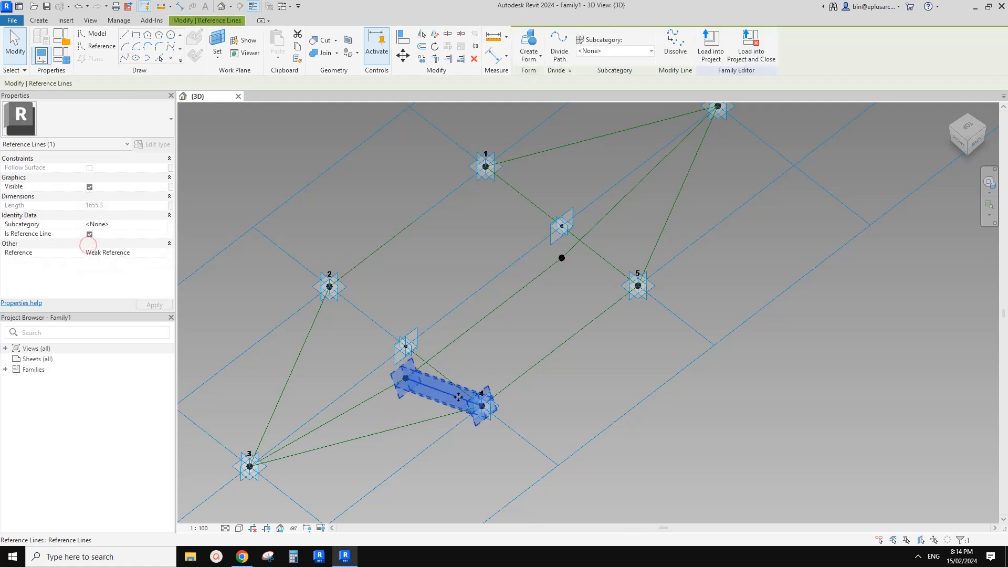
# - Connect the offset point below the 1–5 midpoint to adaptive point 5 with a spline through points and make it a reference line
pyautogui.moveTo(568, 272); pyautogui.dragTo(560, 273, button='middle')
pyautogui.moveTo(537, 253); pyautogui.dragTo(653, 304)
pyautogui.click(124, 60)
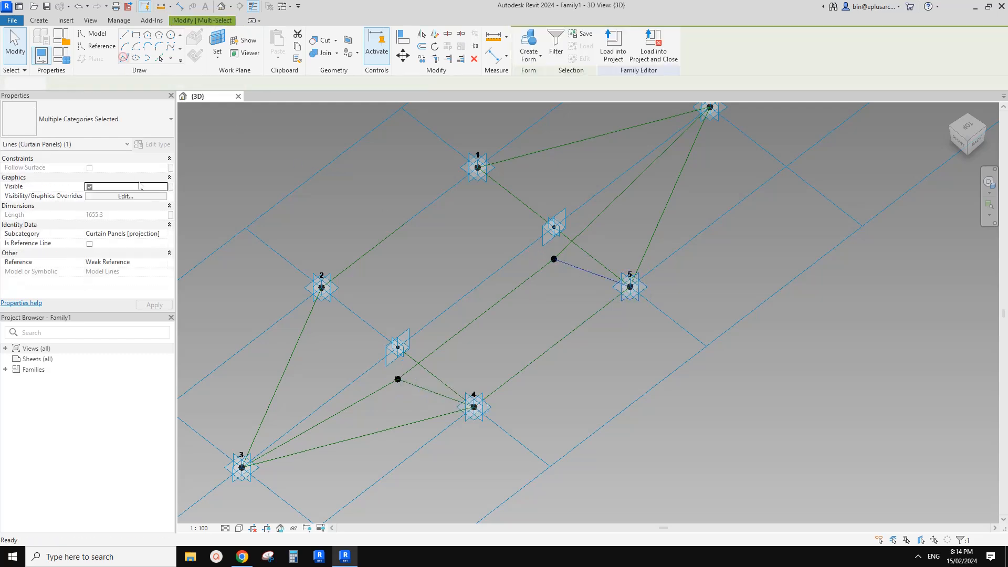
pyautogui.click(89, 243)
pyautogui.click(530, 235)
# - Create a four-sided surface from the reference lines joining the two offset points and adaptive points 4 and 5
pyautogui.scroll(-2, 530, 237)
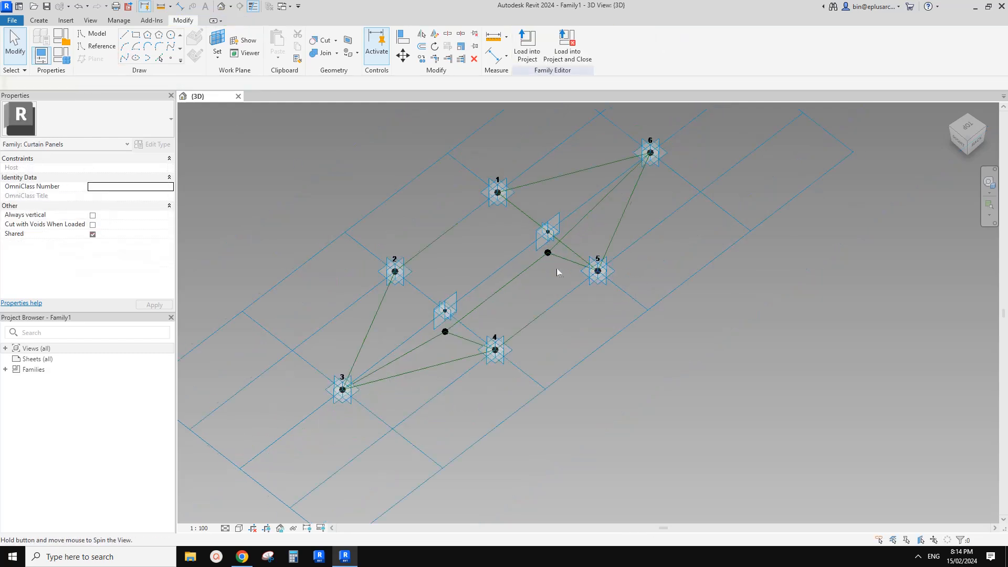
pyautogui.keyDown('shift'); pyautogui.moveTo(556, 269); pyautogui.dragTo(527, 276, button='middle'); pyautogui.keyUp('shift')
pyautogui.click(525, 269)
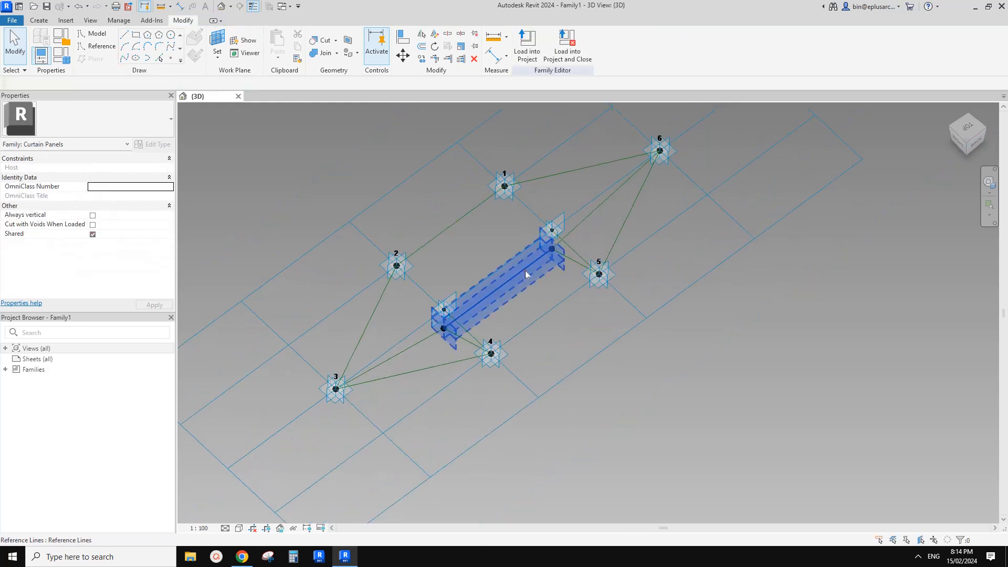
pyautogui.keyDown('ctrl'); pyautogui.click(471, 340); pyautogui.keyUp('ctrl')
pyautogui.keyDown('ctrl'); pyautogui.click(544, 316); pyautogui.keyUp('ctrl')
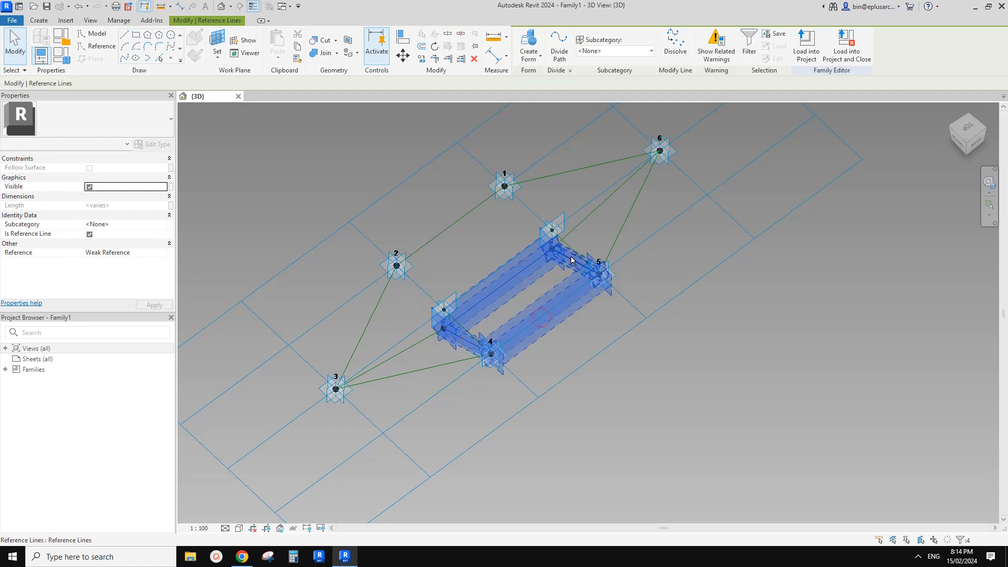
pyautogui.click(529, 41)
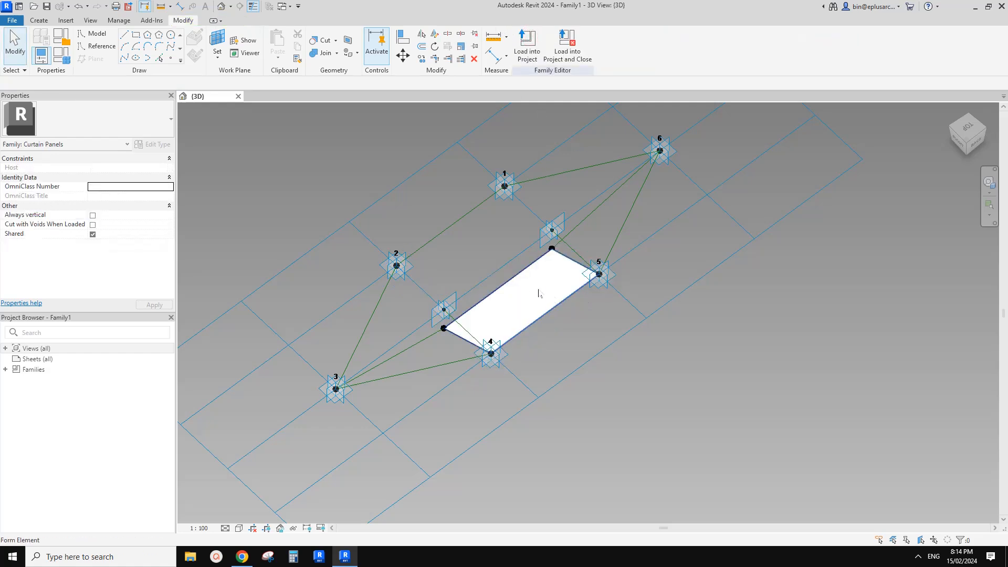
# - Create a flat triangular surface from the reference lines joining adaptive points 3 and 4 and the offset point below the 2–4 midpoint
pyautogui.keyDown('shift'); pyautogui.moveTo(600, 245); pyautogui.dragTo(574, 339, button='middle'); pyautogui.keyUp('shift')
pyautogui.scroll(2, 427, 340)
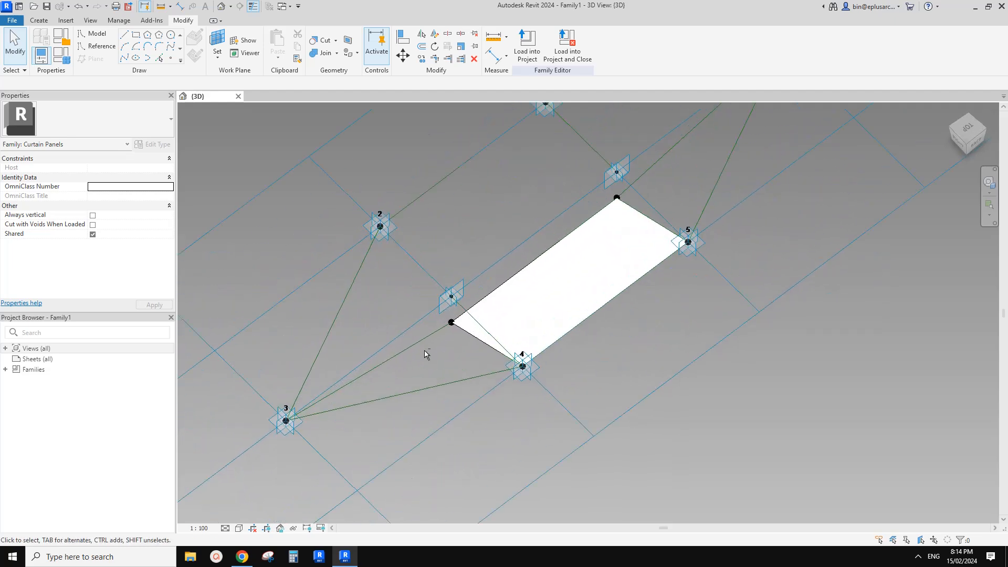
pyautogui.click(475, 340)
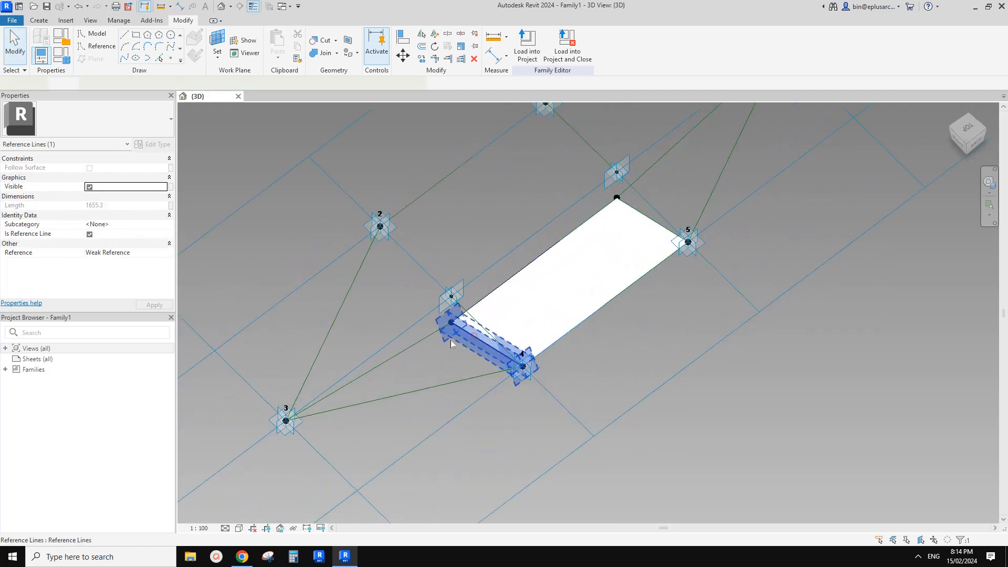
pyautogui.keyDown('ctrl'); pyautogui.click(421, 339); pyautogui.keyUp('ctrl')
pyautogui.keyDown('ctrl'); pyautogui.click(446, 387); pyautogui.keyUp('ctrl')
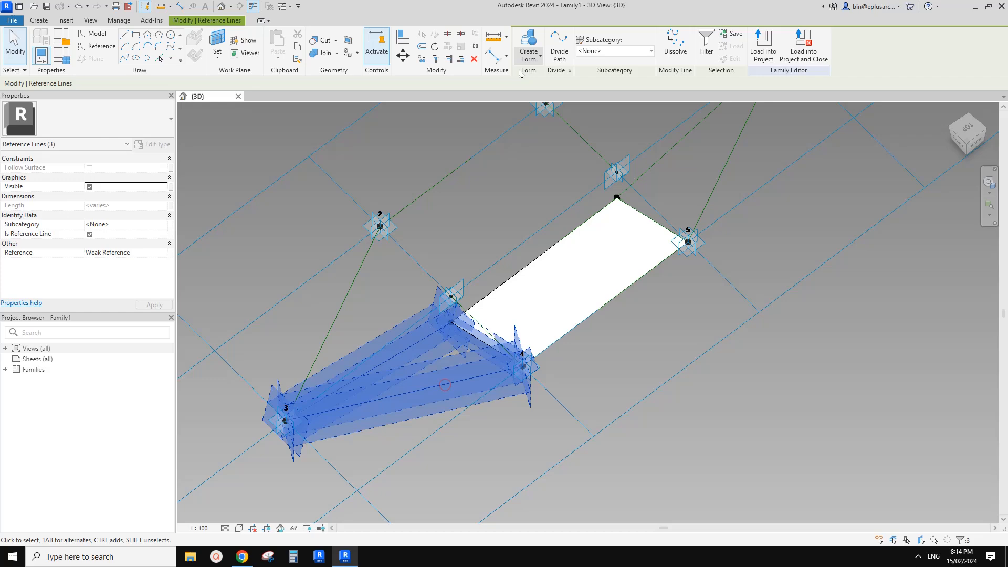
pyautogui.click(527, 46)
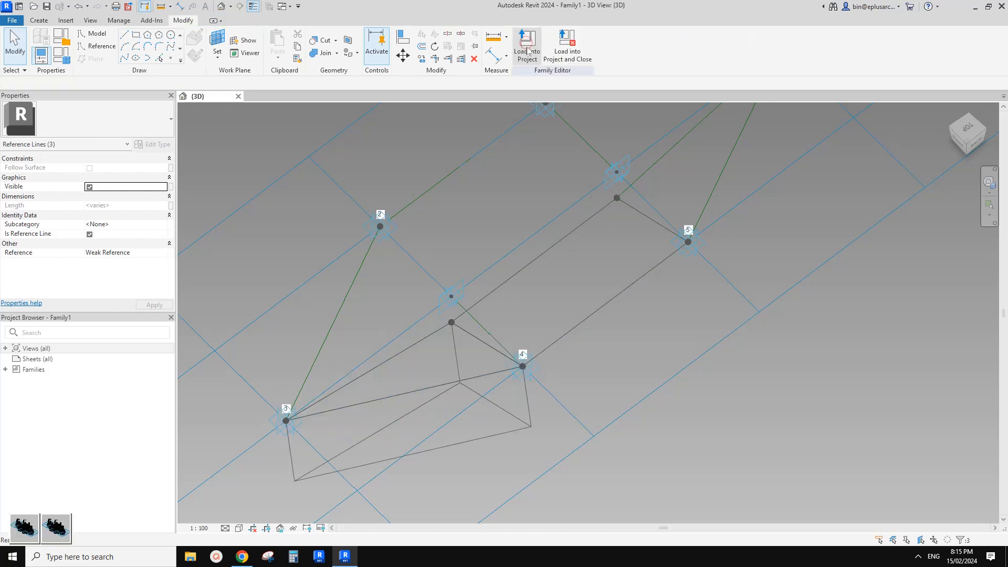
pyautogui.click(62, 532)
# - Create a flat triangular surface from the lines joining points 5, 6 and the offset point below the 1–5 midpoint, undoing the solid extrusion
pyautogui.moveTo(605, 329); pyautogui.dragTo(592, 357, button='middle')
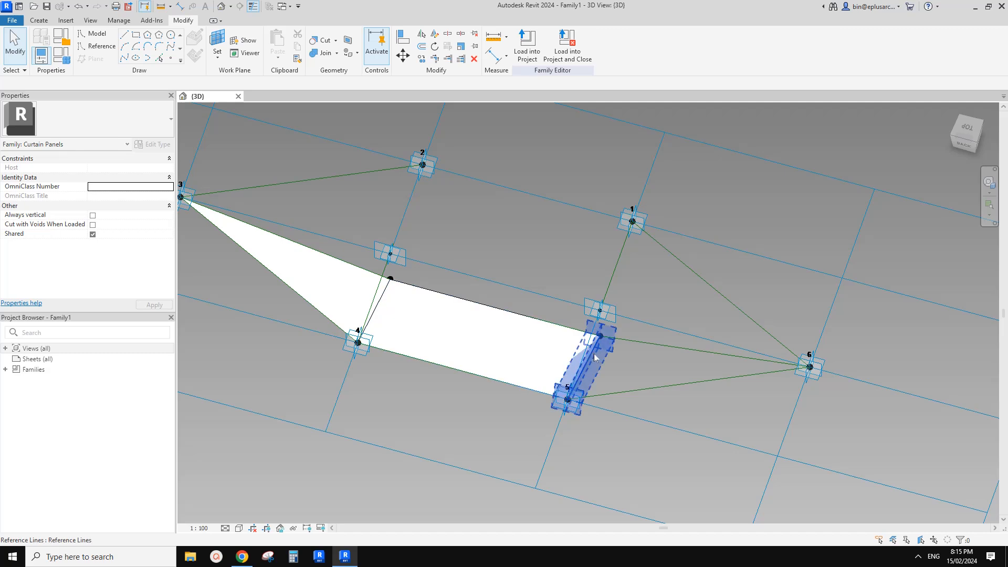
pyautogui.click(594, 354)
pyautogui.keyDown('ctrl'); pyautogui.click(637, 342); pyautogui.keyUp('ctrl')
pyautogui.keyDown('ctrl'); pyautogui.click(656, 388); pyautogui.keyUp('ctrl')
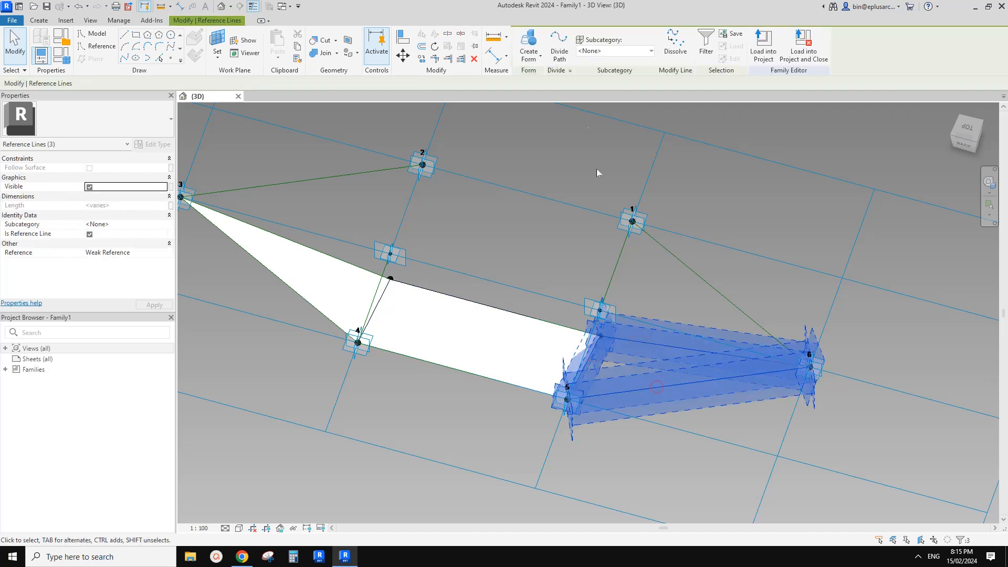
pyautogui.click(528, 42)
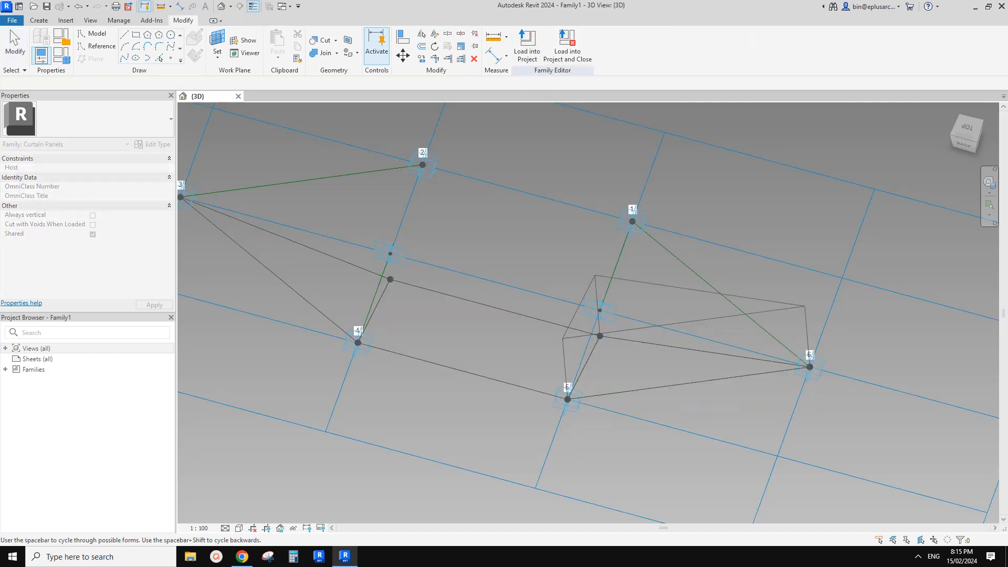
pyautogui.click(4, 530)
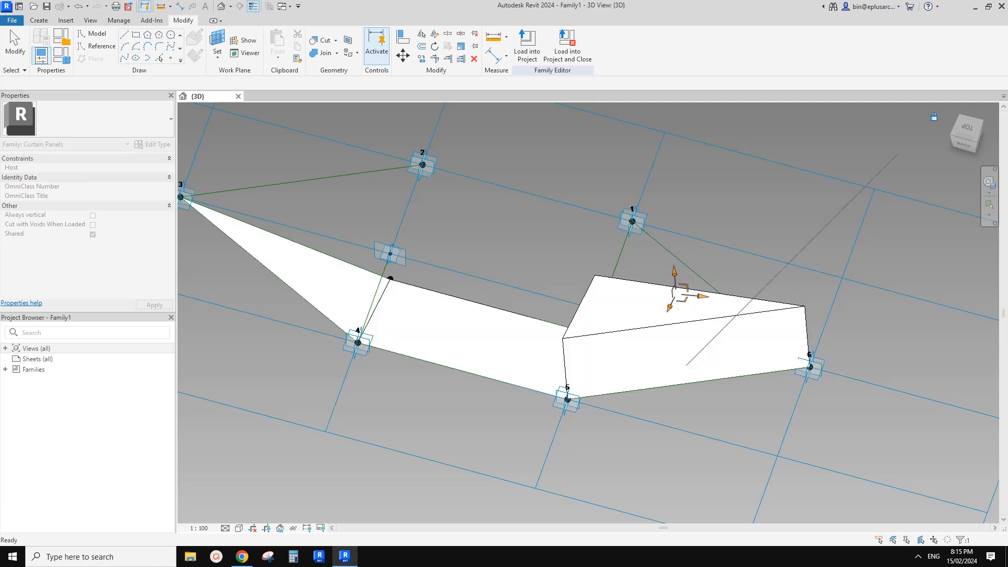
pyautogui.moveTo(497, 355); pyautogui.dragTo(511, 319, button='middle')
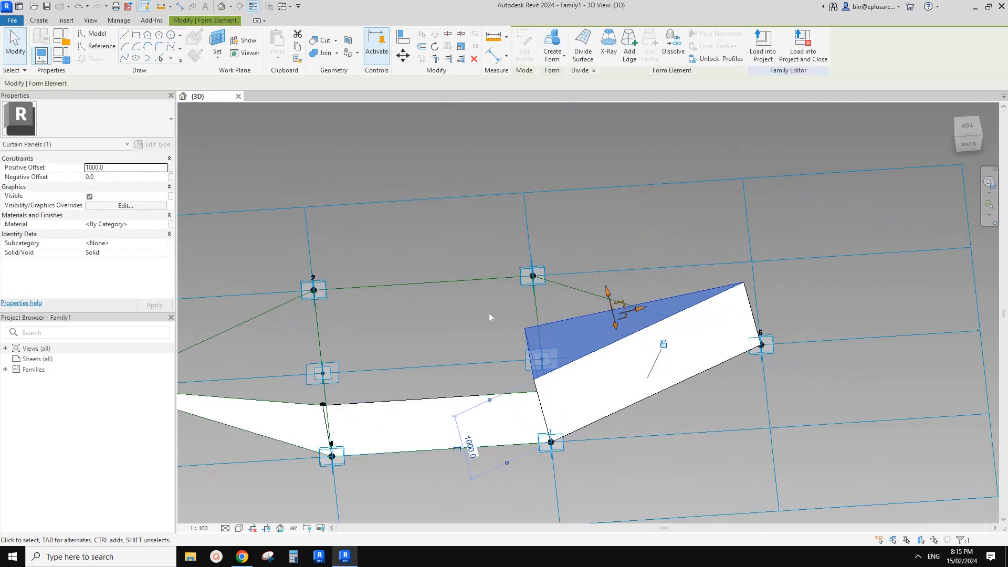
pyautogui.hotkey('ctrl', 'z')
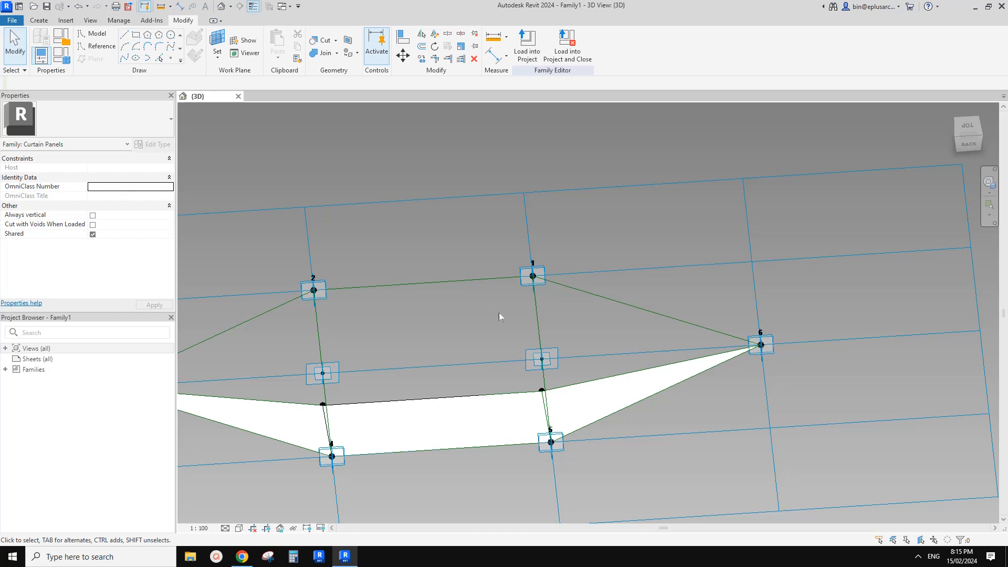
pyautogui.moveTo(618, 363); pyautogui.dragTo(678, 327, button='middle')
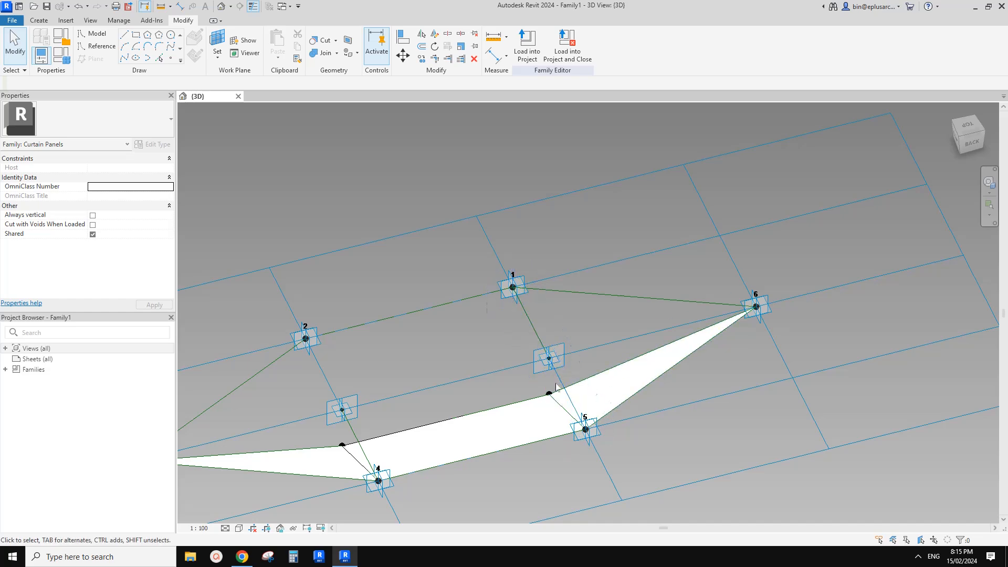
# - Connect adaptive point 1 to the offset point below the 1–5 midpoint with a spline through points and make it a reference line
pyautogui.click(641, 390)
pyautogui.keyDown('shift'); pyautogui.moveTo(645, 389); pyautogui.dragTo(678, 376, button='middle'); pyautogui.keyUp('shift')
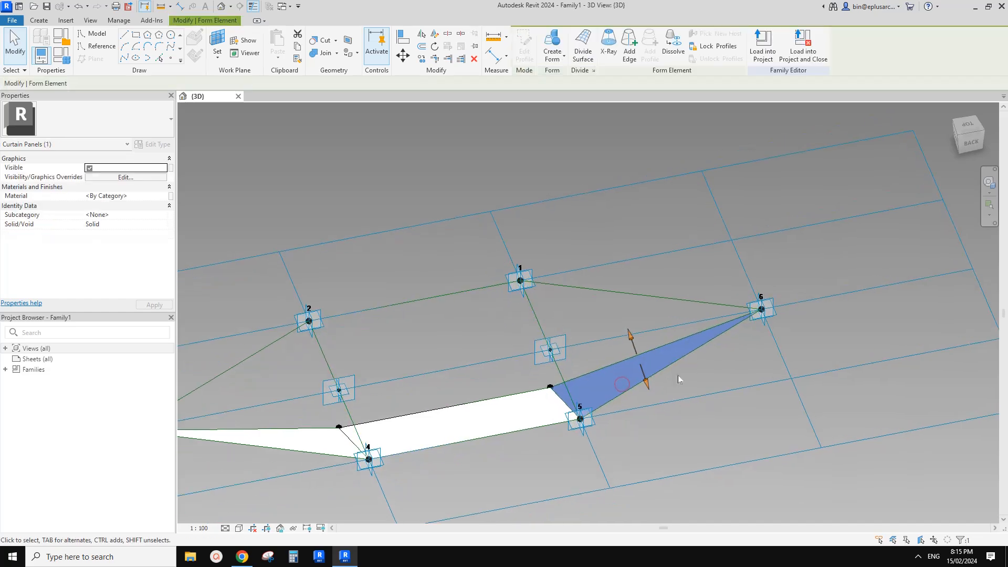
pyautogui.keyDown('shift'); pyautogui.moveTo(615, 384); pyautogui.dragTo(581, 305, button='middle'); pyautogui.keyUp('shift')
pyautogui.press('Escape')
pyautogui.scroll(-1, 609, 369)
pyautogui.click(563, 274)
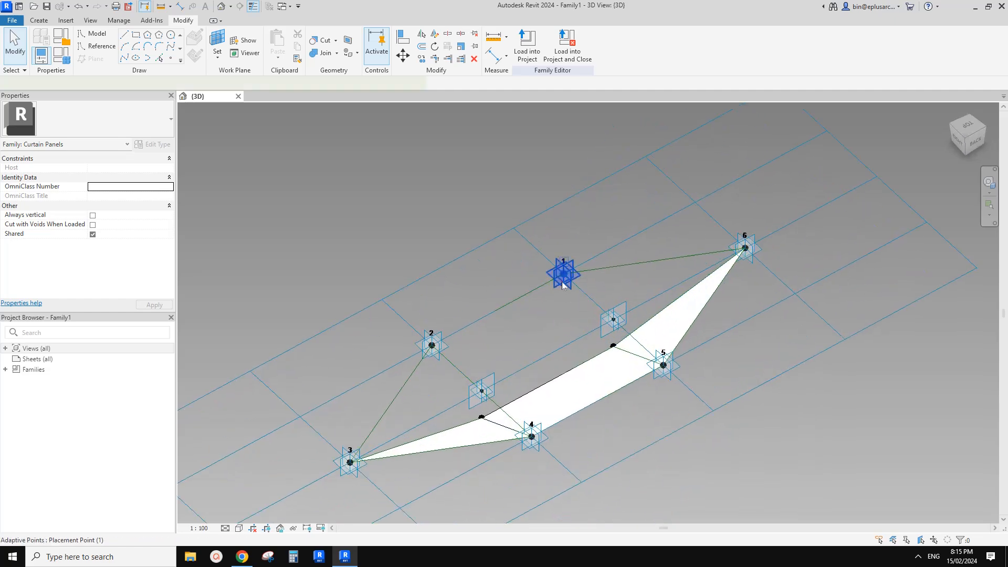
pyautogui.keyDown('ctrl'); pyautogui.click(620, 357); pyautogui.keyUp('ctrl')
pyautogui.click(124, 58)
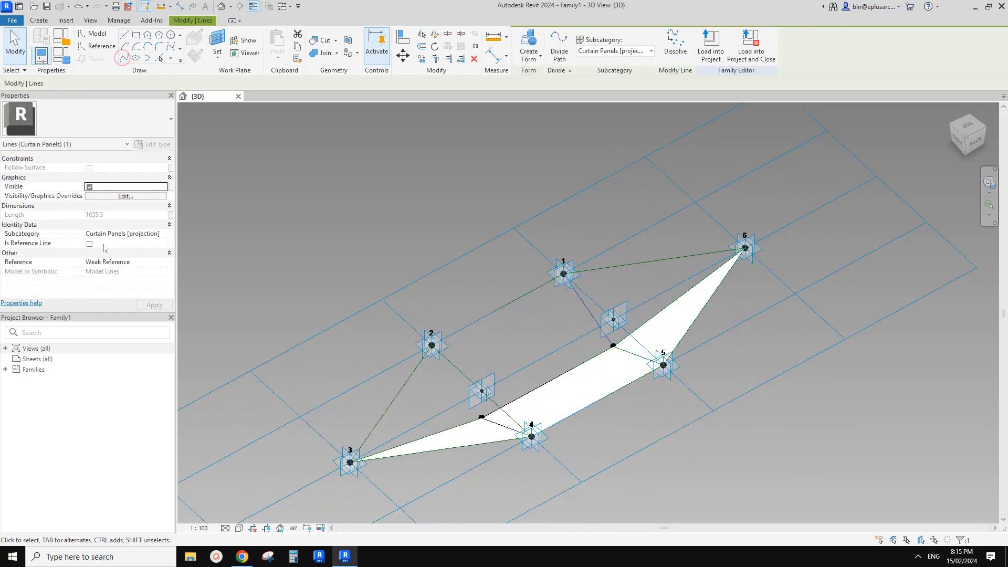
pyautogui.click(90, 246)
pyautogui.click(379, 264)
# - Connect adaptive point 2 to the offset point below the 2–4 midpoint with a spline through points and make it a reference line
pyautogui.click(431, 345)
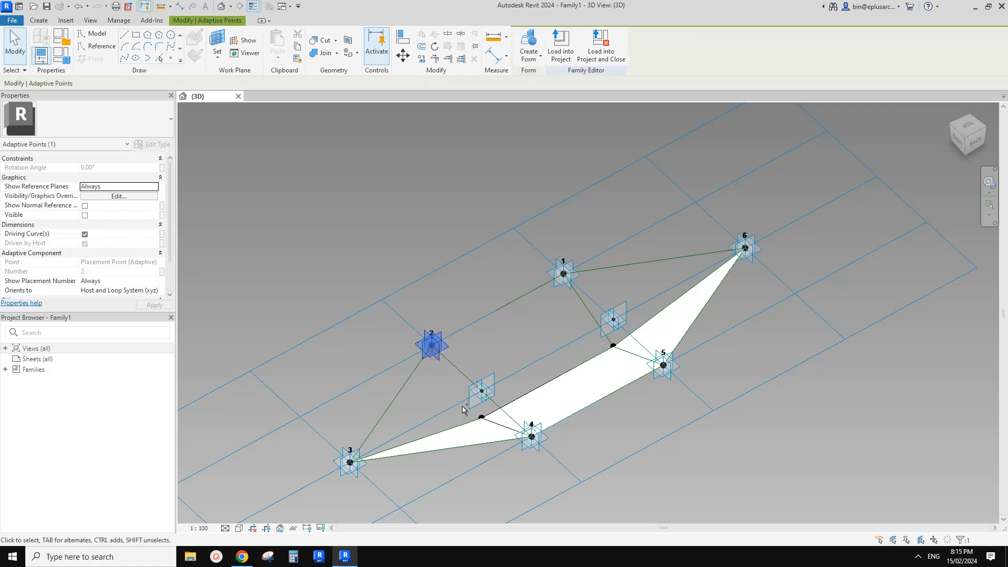
pyautogui.keyDown('ctrl'); pyautogui.click(490, 425); pyautogui.keyUp('ctrl')
pyautogui.click(124, 58)
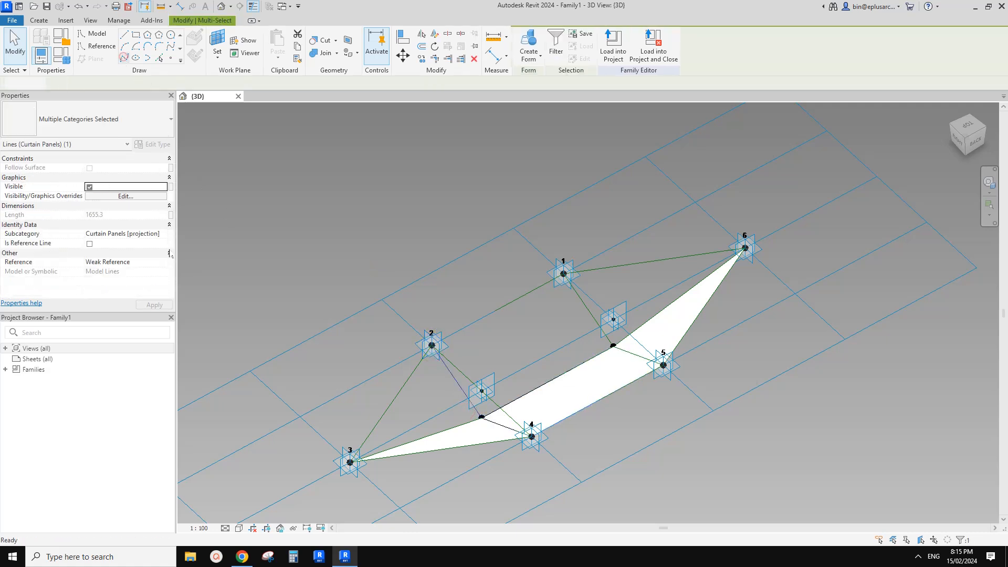
pyautogui.click(89, 245)
pyautogui.click(448, 268)
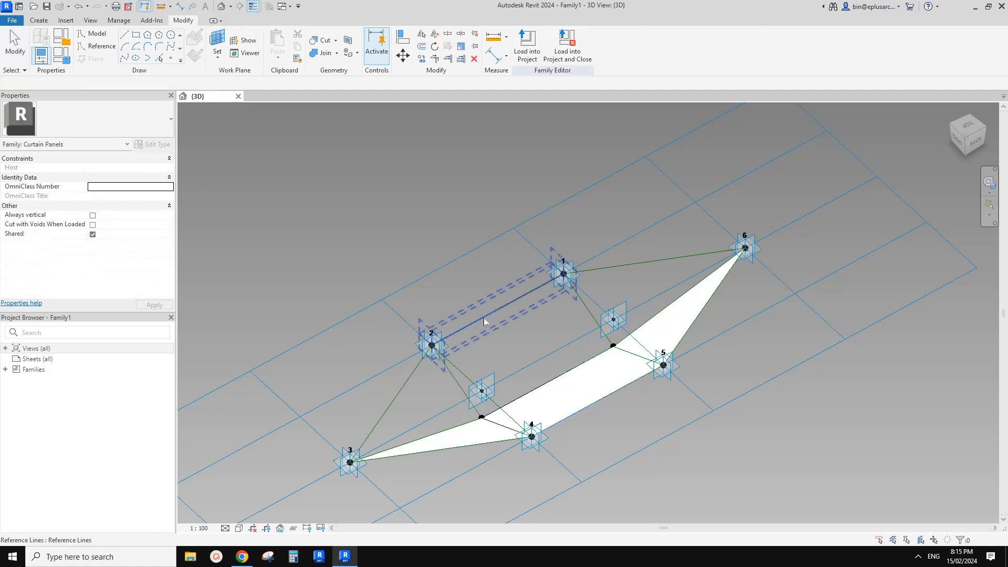
# - Create a flat triangular surface from the reference lines joining adaptive points 2 and 3 and the offset point below the 2–4 midpoint
pyautogui.keyDown('shift'); pyautogui.moveTo(484, 394); pyautogui.dragTo(478, 392, button='middle'); pyautogui.keyUp('shift')
pyautogui.click(455, 381)
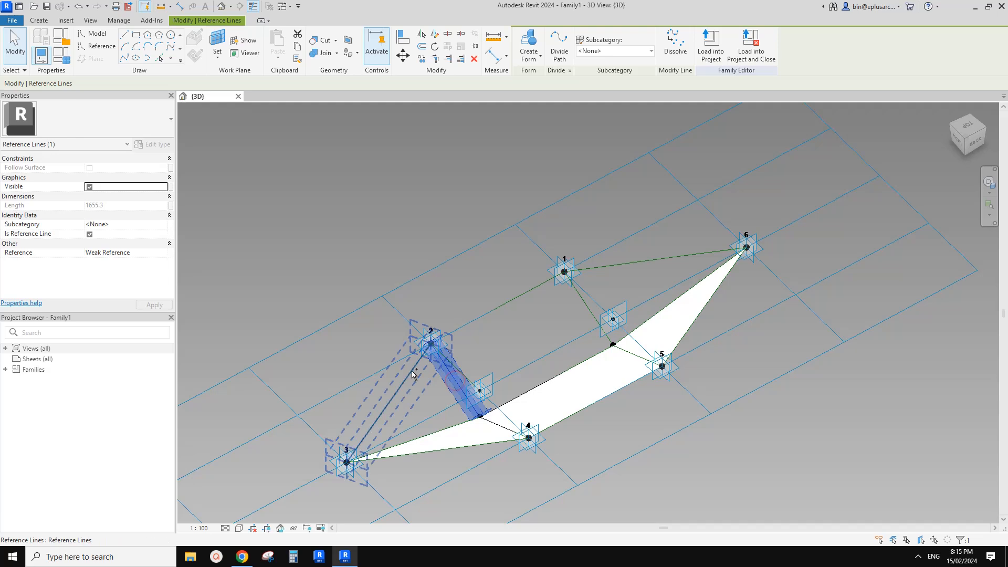
pyautogui.keyDown('ctrl'); pyautogui.click(413, 372); pyautogui.keyUp('ctrl')
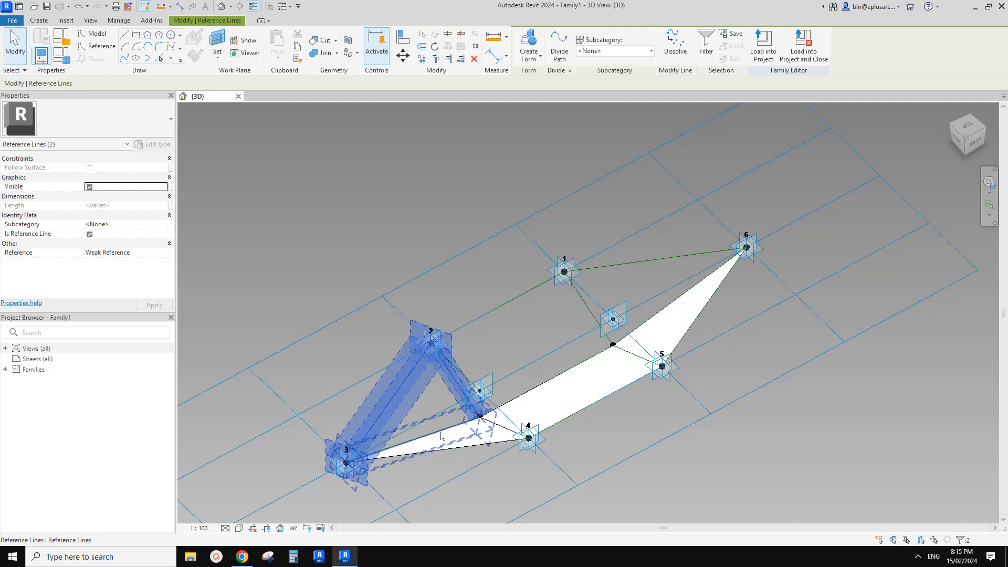
pyautogui.keyDown('ctrl'); pyautogui.click(439, 436); pyautogui.keyUp('ctrl')
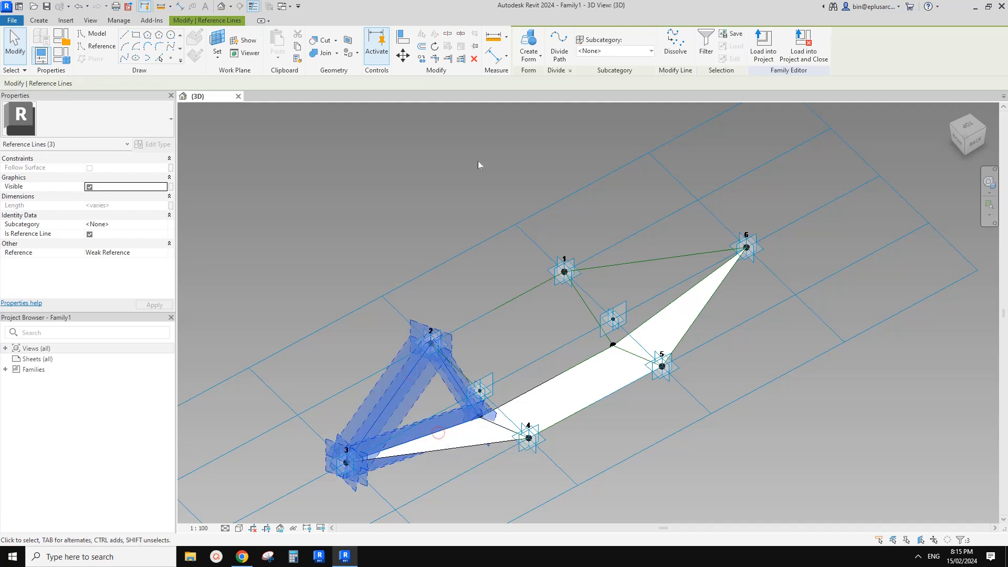
pyautogui.click(528, 47)
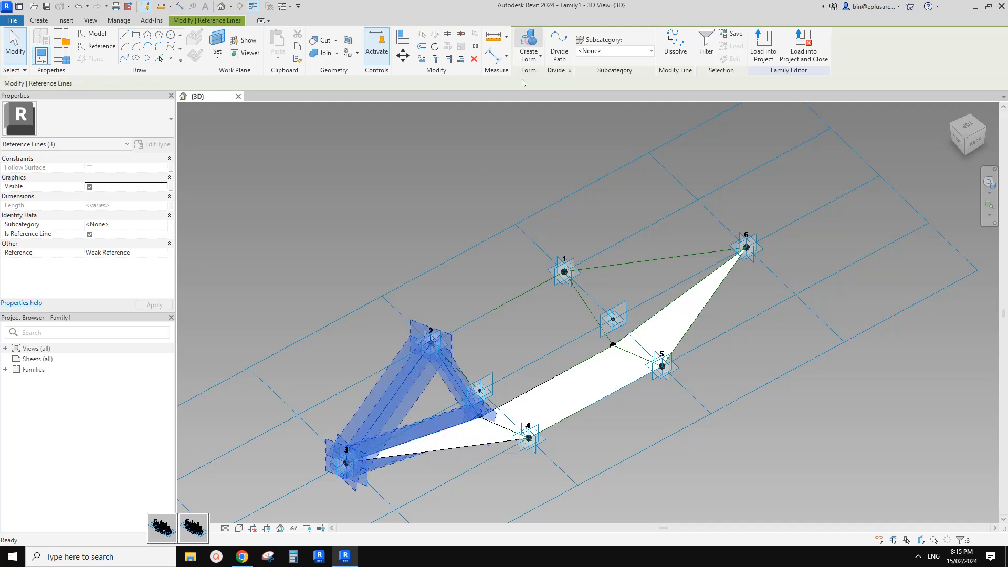
pyautogui.click(200, 529)
# - Create a four-sided surface from the reference lines joining adaptive points 1 and 2 and the two offset points
pyautogui.moveTo(515, 345); pyautogui.dragTo(467, 365, button='middle')
pyautogui.click(468, 316)
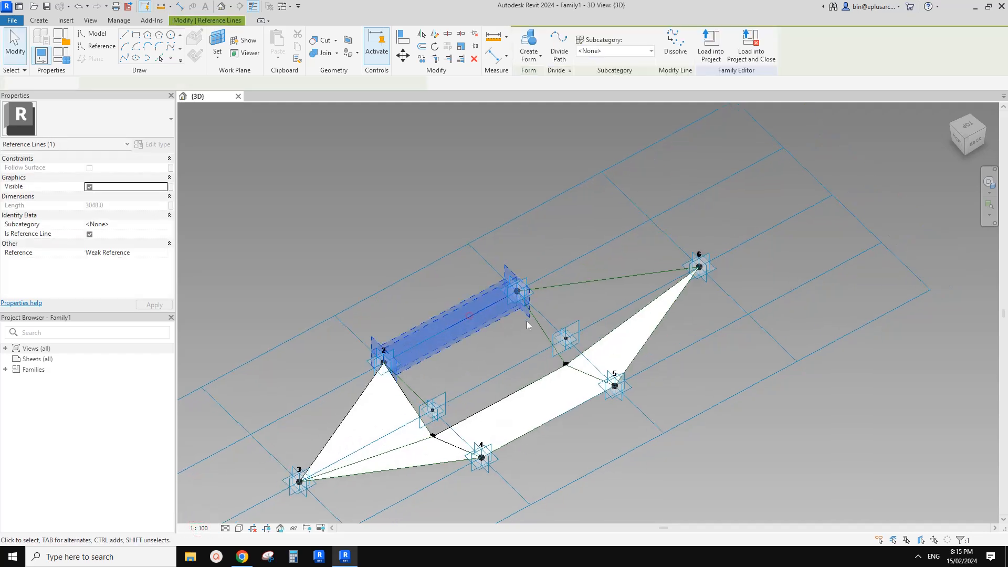
pyautogui.keyDown('ctrl'); pyautogui.click(538, 323); pyautogui.keyUp('ctrl')
pyautogui.keyDown('ctrl'); pyautogui.click(504, 402); pyautogui.keyUp('ctrl')
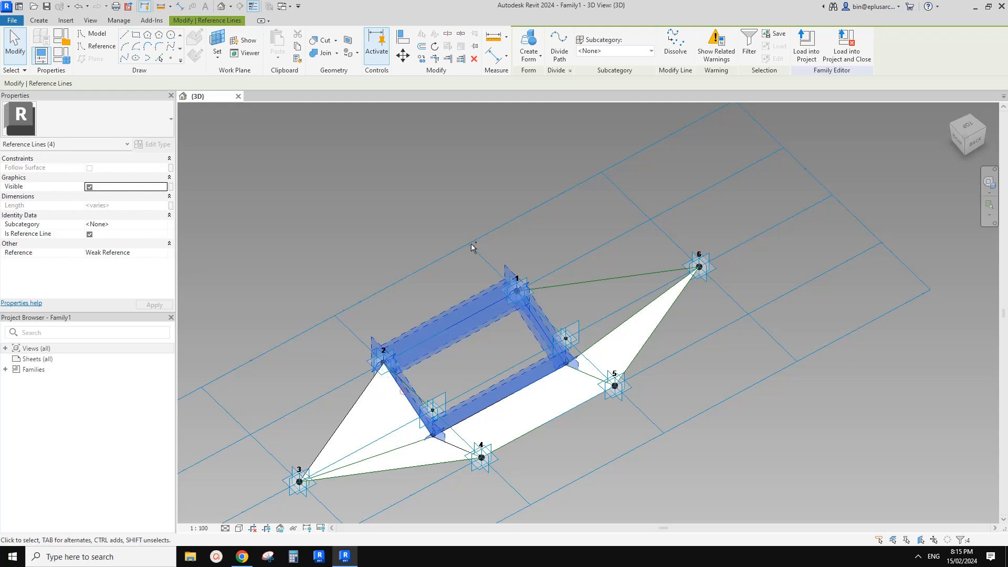
pyautogui.click(527, 43)
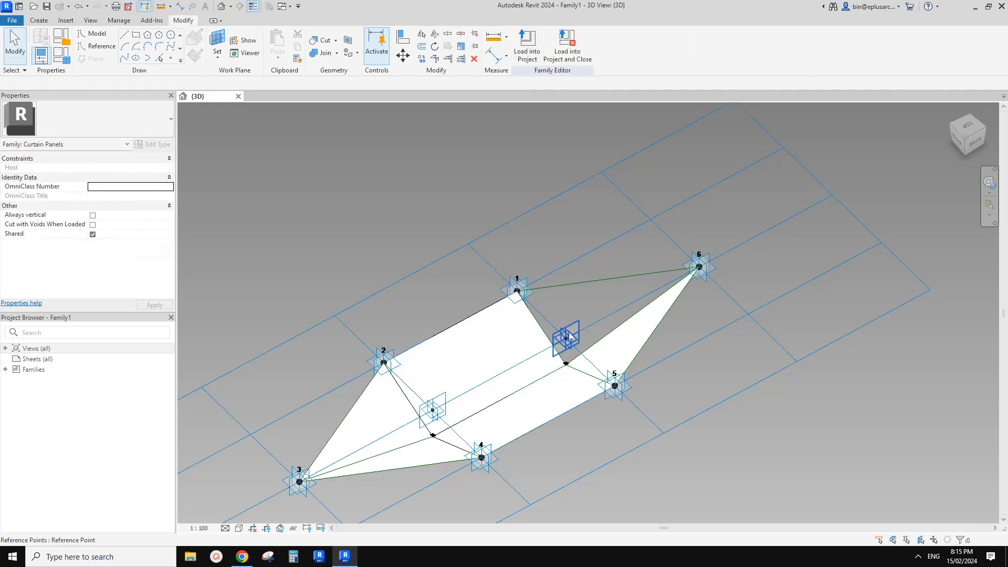
# - Create a flat triangular surface from the reference lines joining adaptive points 1 and 6 and the offset point below the 1–5 midpoint
pyautogui.click(542, 324)
pyautogui.keyDown('ctrl'); pyautogui.click(569, 283); pyautogui.keyUp('ctrl')
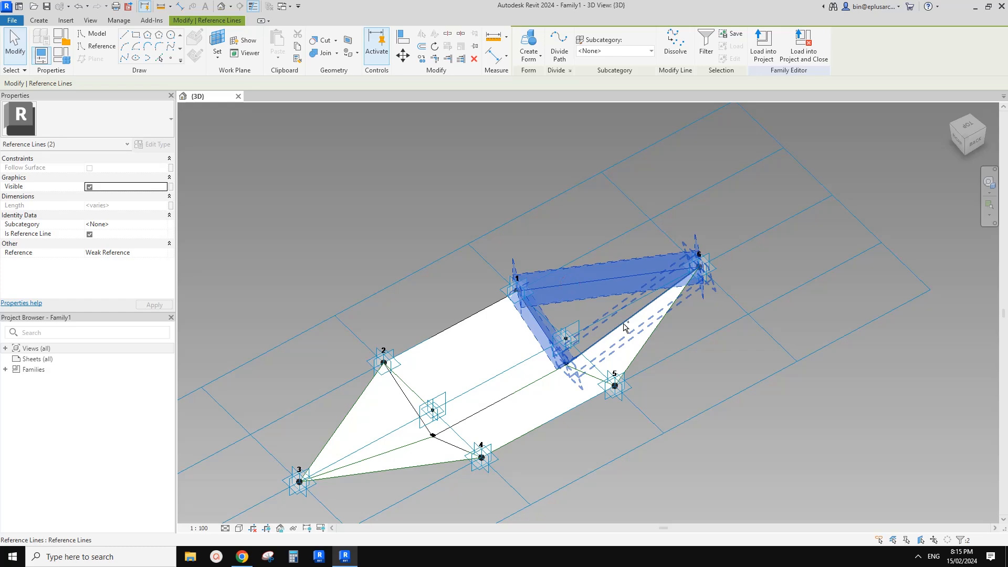
pyautogui.keyDown('ctrl'); pyautogui.click(623, 326); pyautogui.keyUp('ctrl')
pyautogui.click(530, 42)
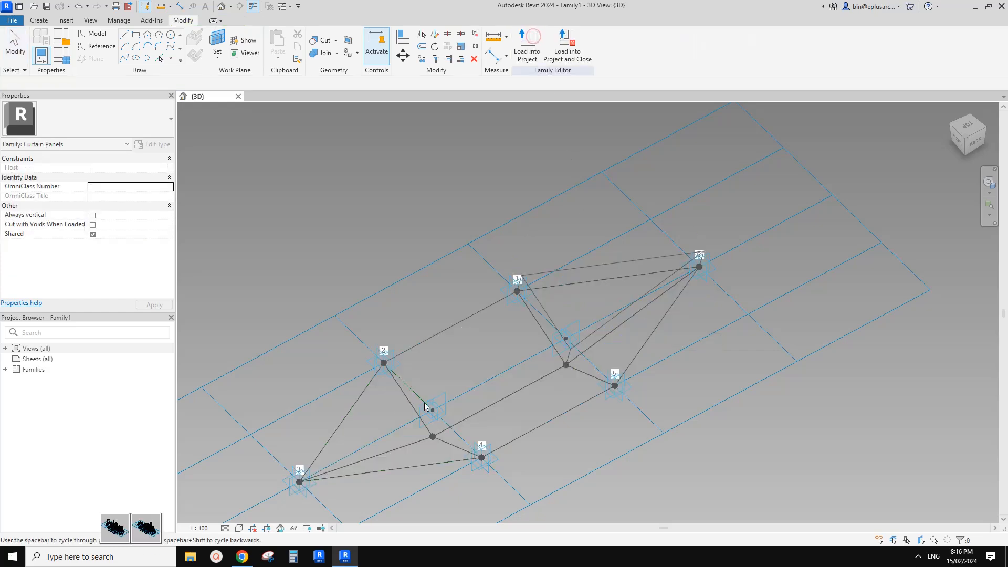
pyautogui.keyDown('shift'); pyautogui.moveTo(412, 309); pyautogui.dragTo(626, 202, button='middle'); pyautogui.keyUp('shift')
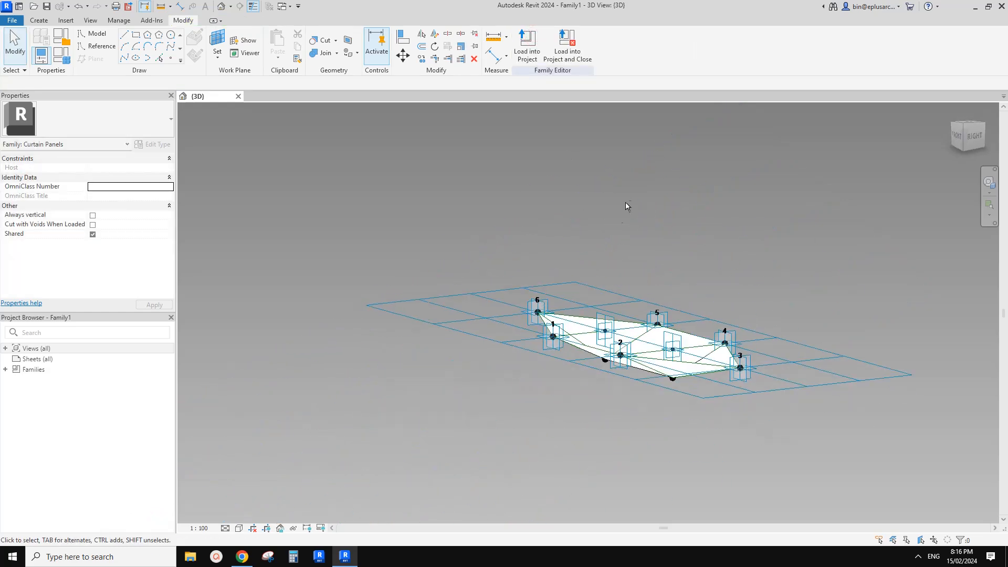
pyautogui.keyDown('shift'); pyautogui.moveTo(651, 351); pyautogui.dragTo(524, 436, button='middle'); pyautogui.keyUp('shift')
pyautogui.scroll(3, 525, 391)
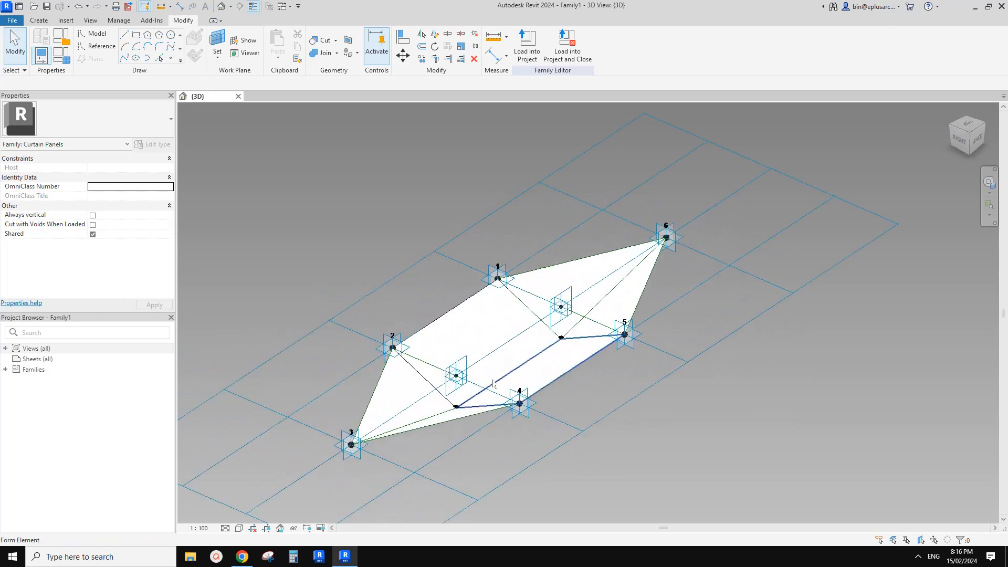
pyautogui.moveTo(473, 366); pyautogui.dragTo(517, 360, button='middle')
pyautogui.moveTo(354, 239); pyautogui.dragTo(355, 245, button='middle')
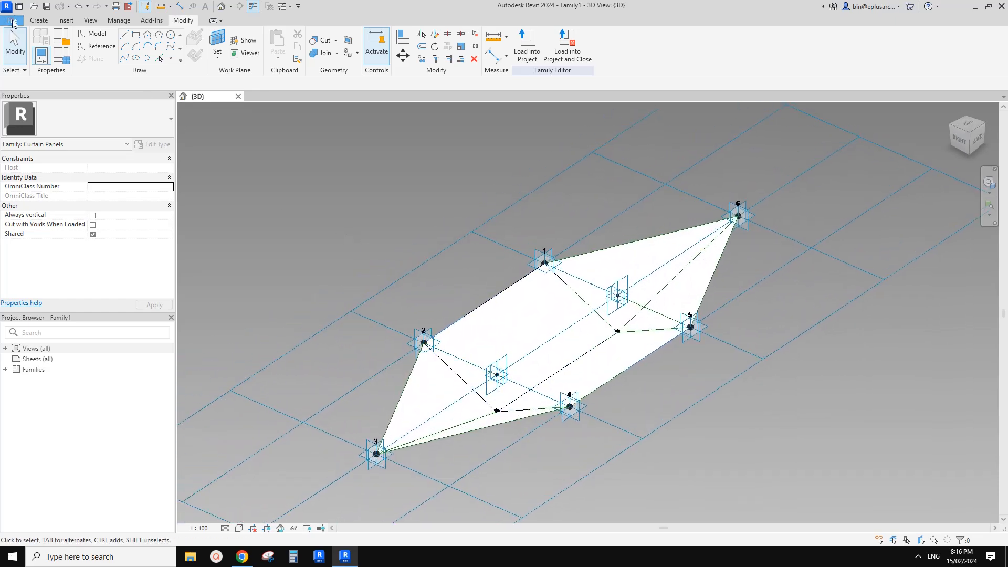
# - Create a new conceptual mass family from the Metric Mass.rft template
pyautogui.click(12, 21)
pyautogui.moveTo(69, 65)
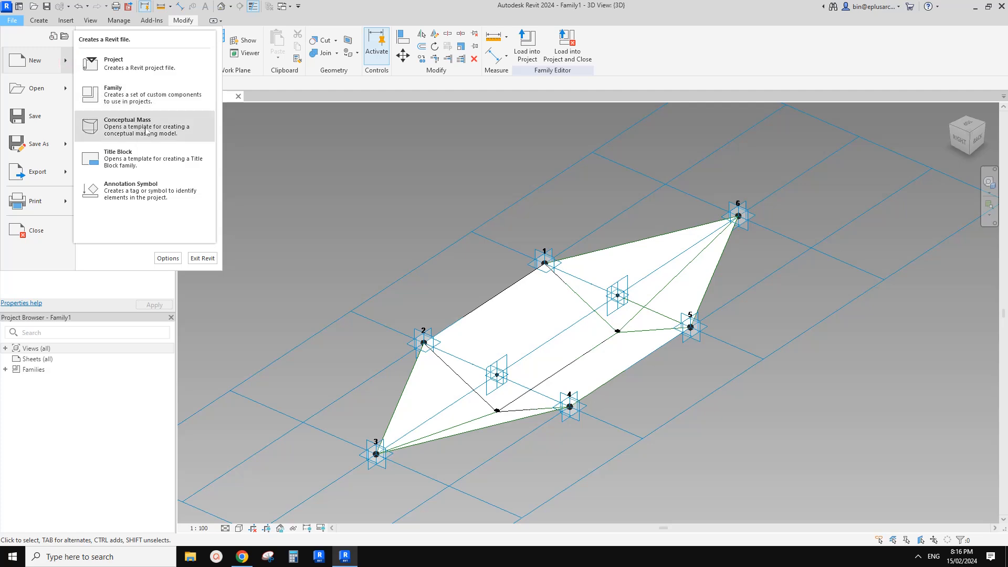
pyautogui.click(124, 129)
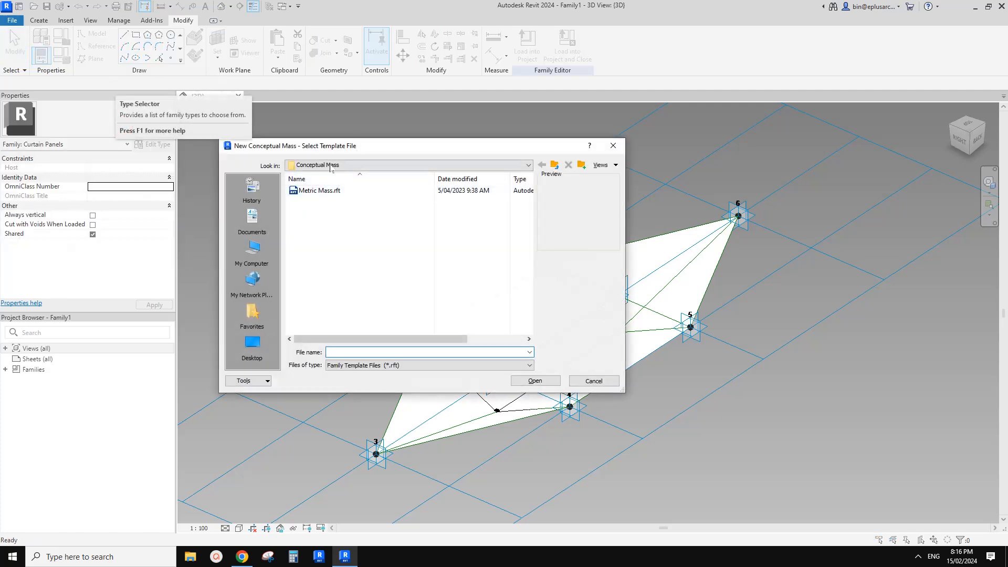
pyautogui.doubleClick(324, 190)
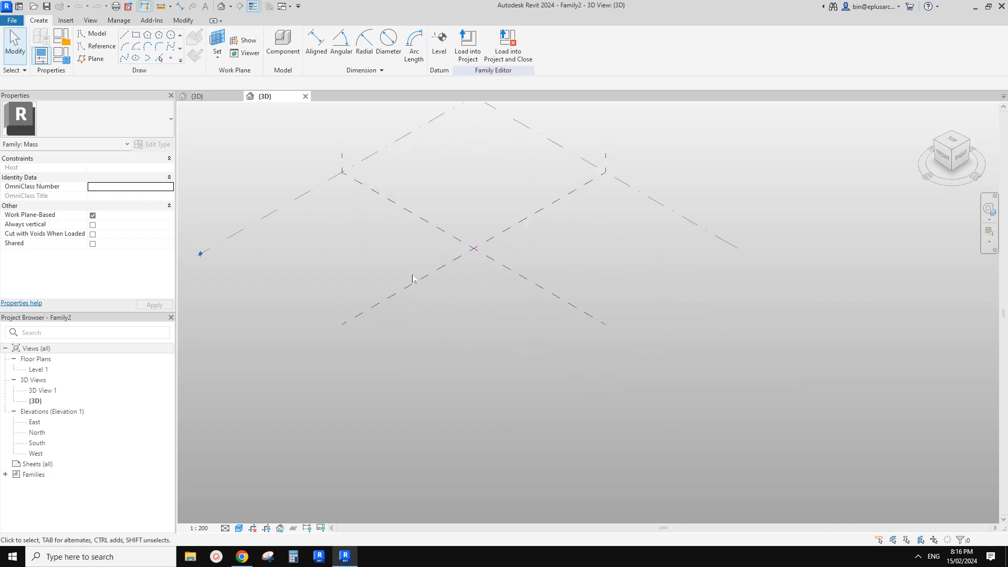
# - Check the mirror frame photo in Google Docs and draw a rectangle of reference lines about 11700 mm high on Level 1
pyautogui.keyDown('shift'); pyautogui.moveTo(413, 278); pyautogui.dragTo(466, 313, button='middle'); pyautogui.keyUp('shift')
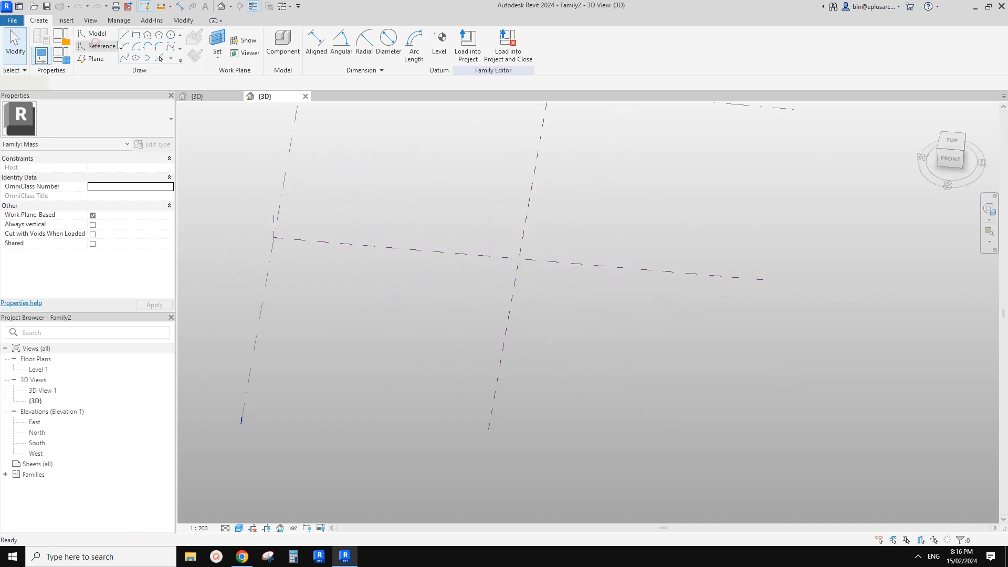
pyautogui.click(98, 46)
pyautogui.click(135, 36)
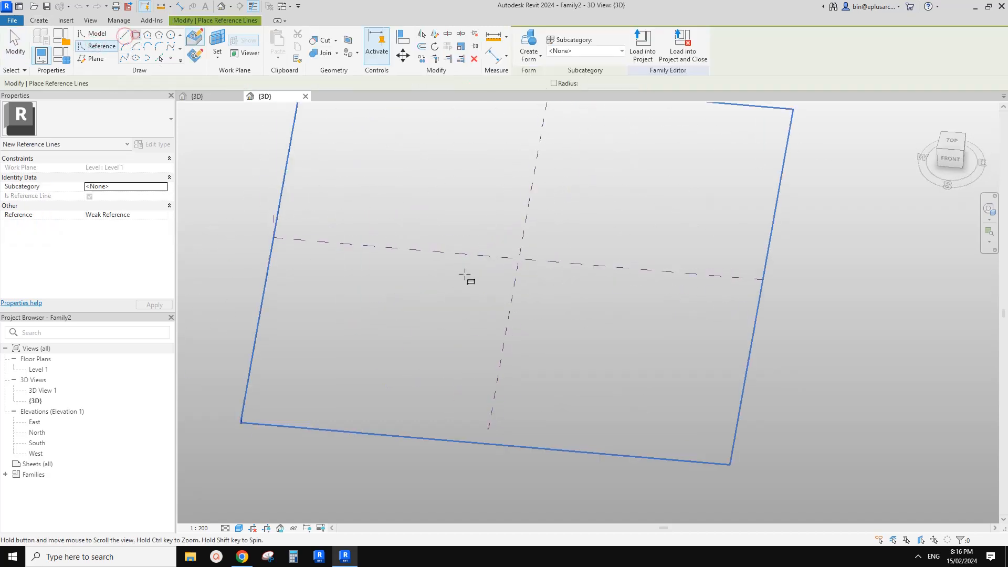
pyautogui.scroll(5, 446, 262)
pyautogui.moveTo(418, 263); pyautogui.dragTo(474, 376, button='middle')
pyautogui.scroll(2, 417, 285)
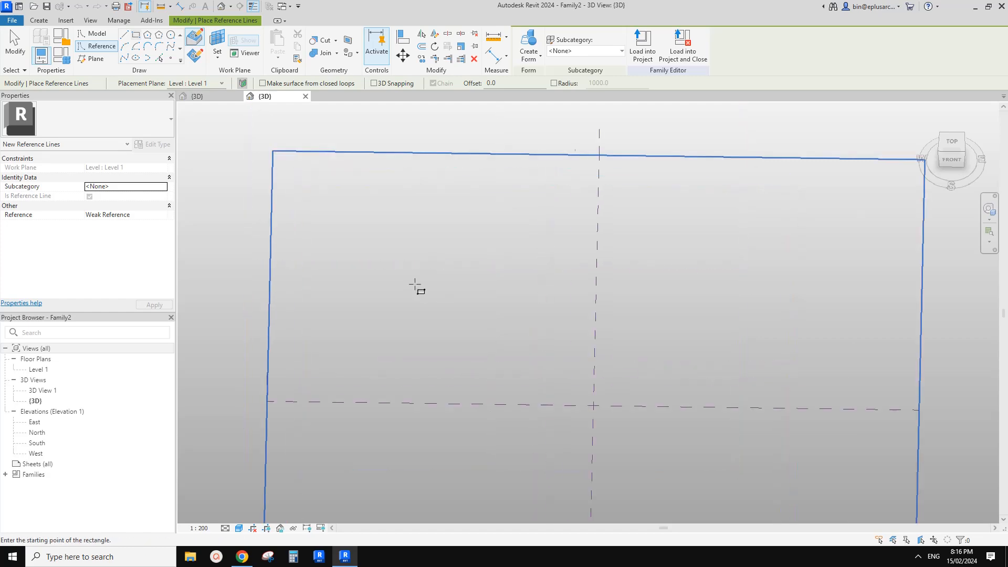
pyautogui.click(246, 554)
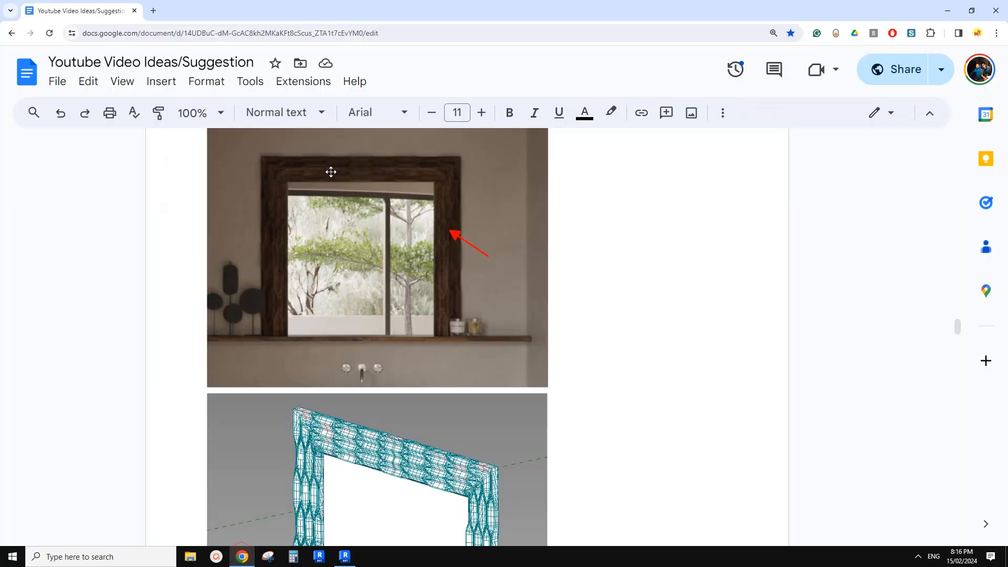
pyautogui.click(345, 556)
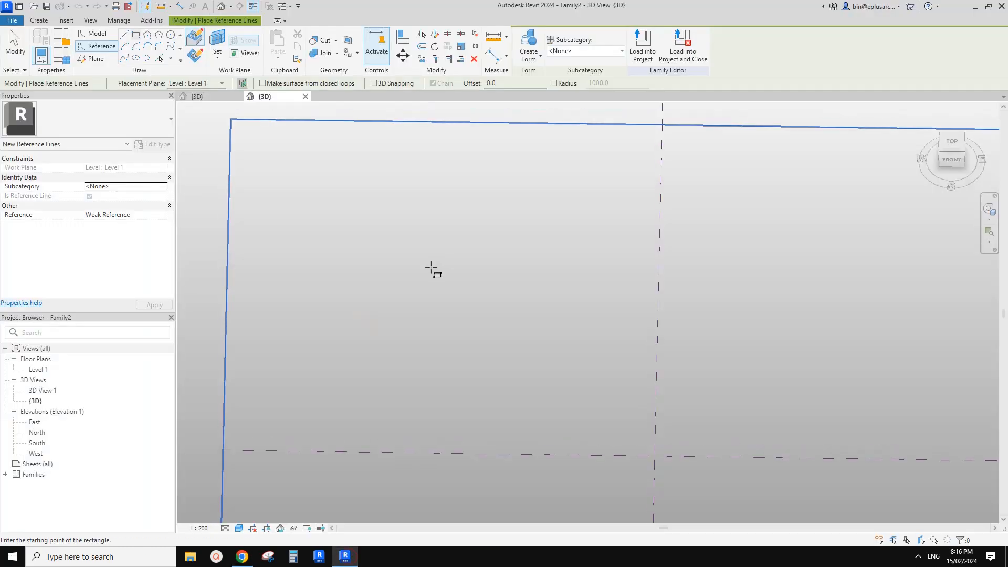
pyautogui.click(391, 239)
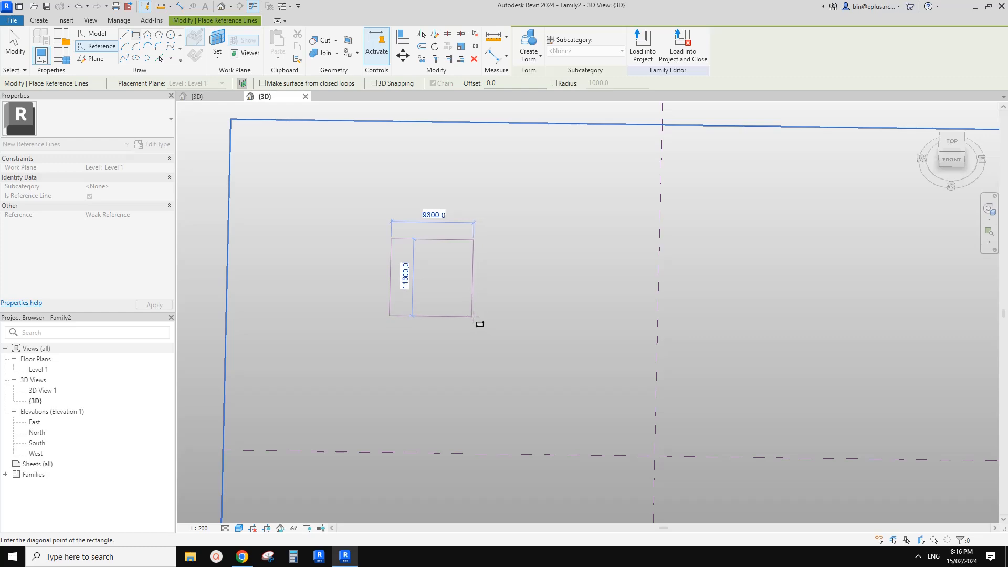
pyautogui.click(482, 319)
pyautogui.press('Escape')
pyautogui.press('Escape')
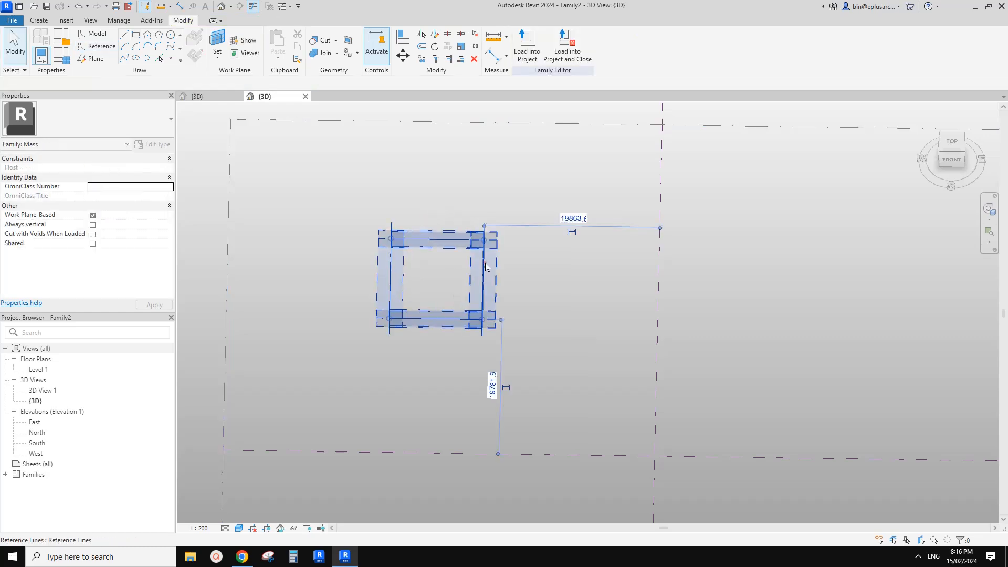
pyautogui.click(356, 153)
# - Set the hexagon tile pattern grid's horizontal spacing to 3000 in the curtain panel family, accepting the off-axis line warnings
pyautogui.click(224, 97)
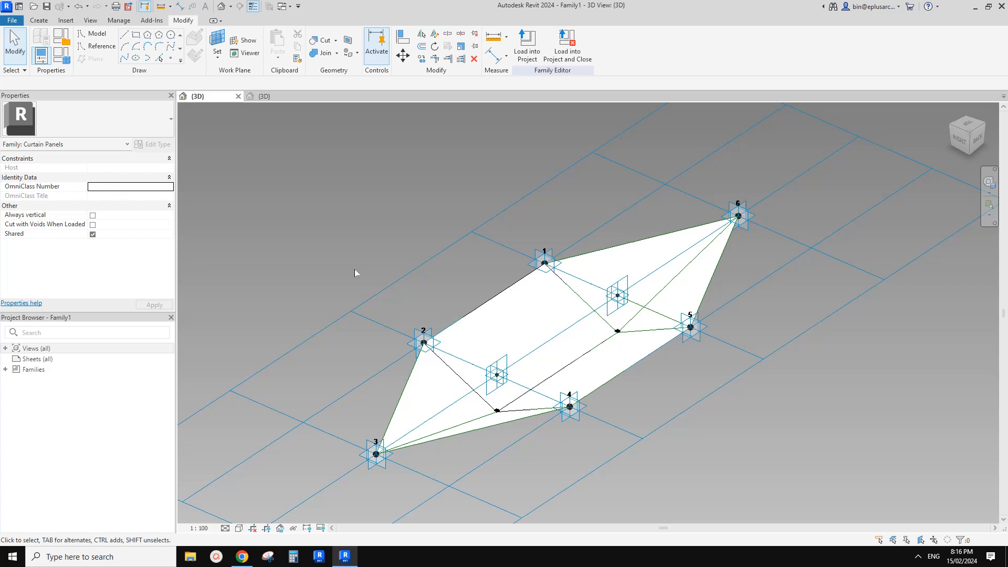
pyautogui.click(397, 285)
pyautogui.click(115, 170)
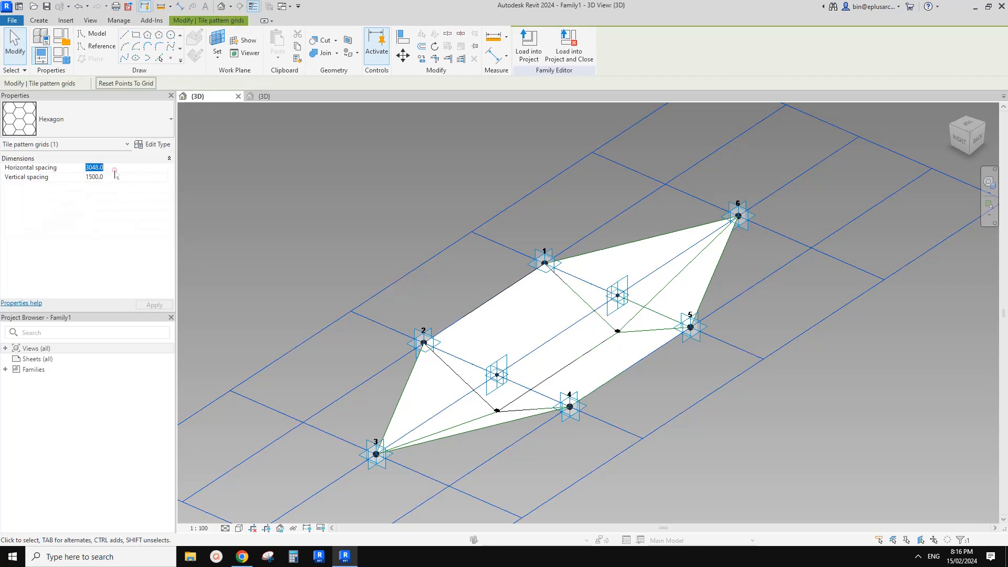
pyautogui.write('3000')
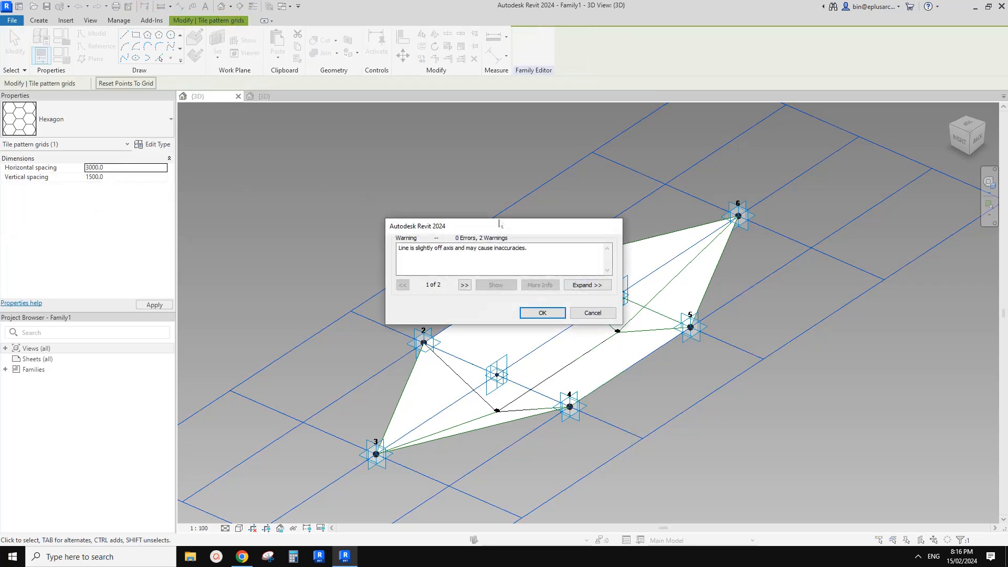
pyautogui.click(546, 314)
pyautogui.scroll(-1, 445, 162)
pyautogui.keyDown('shift'); pyautogui.moveTo(446, 162); pyautogui.dragTo(462, 220, button='middle'); pyautogui.keyUp('shift')
pyautogui.scroll(1, 433, 162)
# - Delete the bottom reference line of the rectangle in the mass family
pyautogui.click(274, 96)
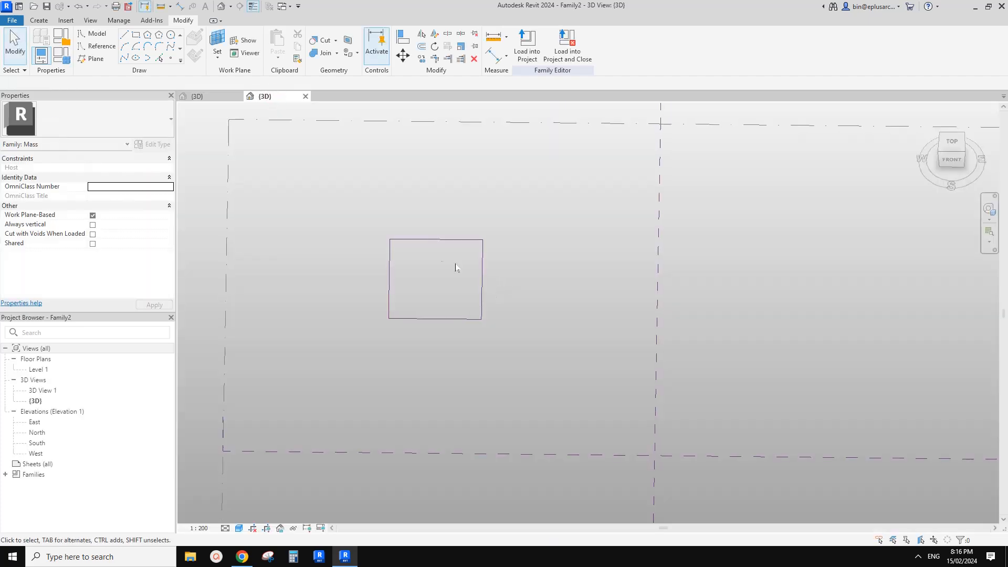
pyautogui.scroll(1, 440, 243)
pyautogui.press('Tab')
pyautogui.click(436, 238)
pyautogui.scroll(2, 436, 238)
pyautogui.press('Escape')
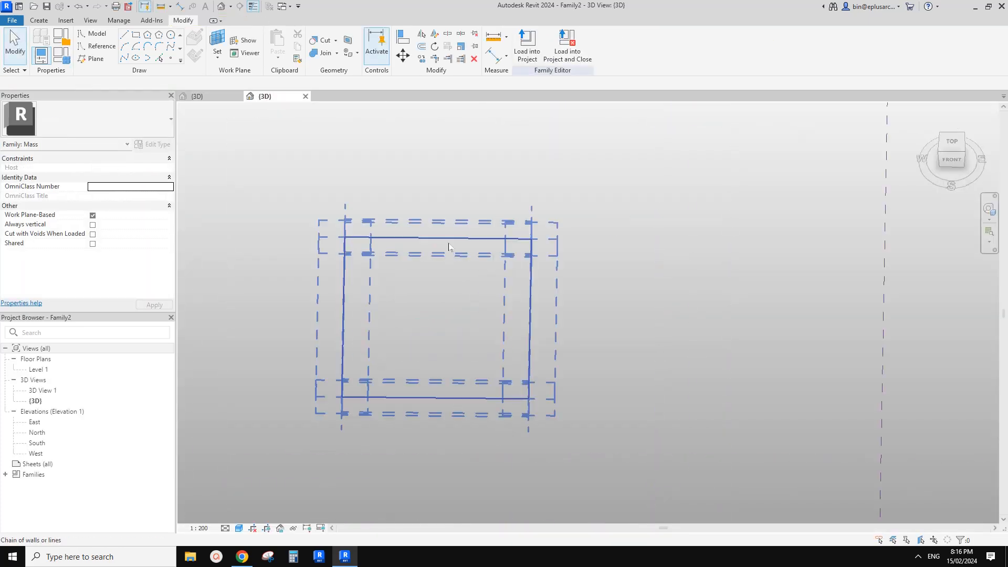
pyautogui.click(434, 401)
pyautogui.press('Delete')
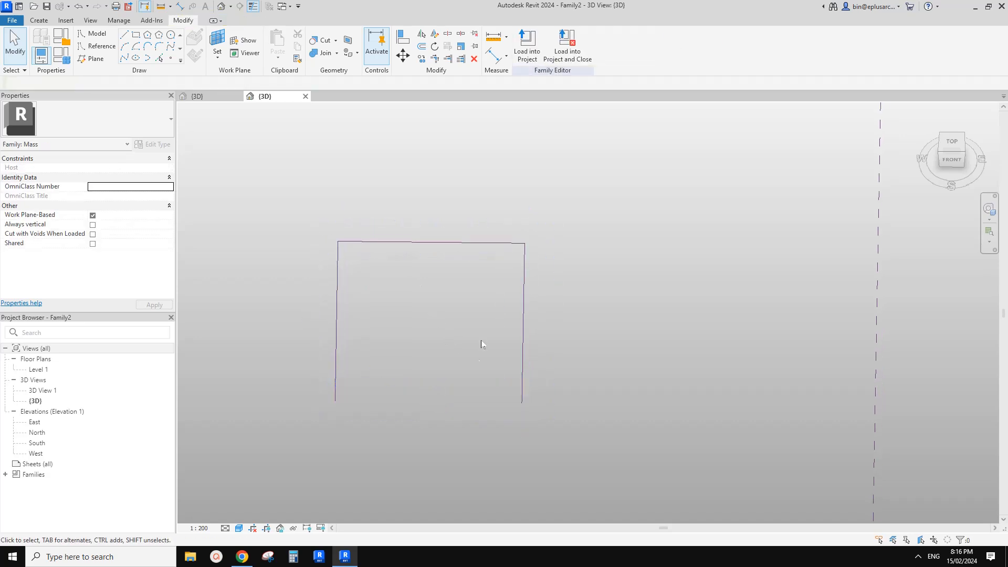
# - Set the spacing between the outline's top line and the side lines' open ends to 10000
pyautogui.click(383, 246)
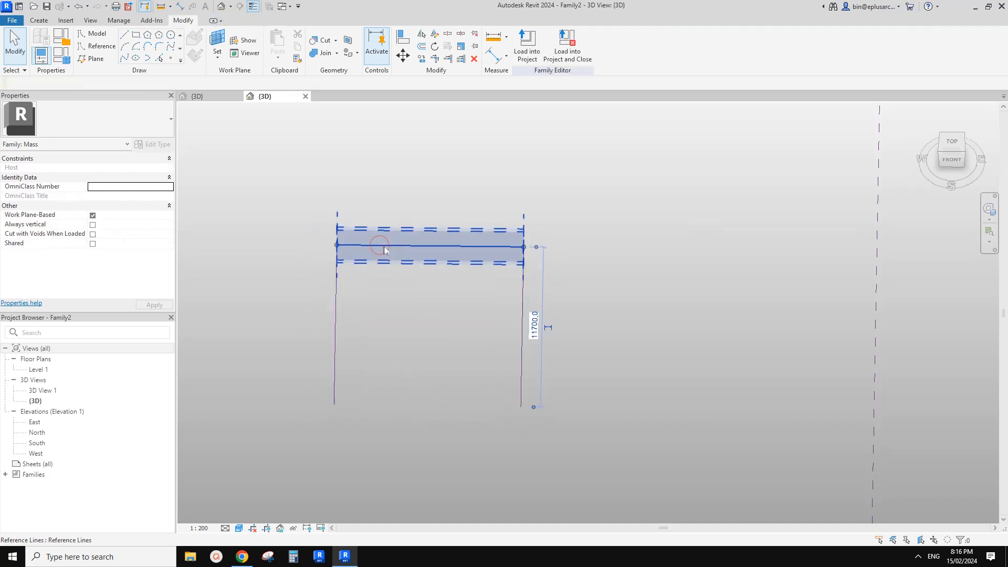
pyautogui.click(535, 325)
pyautogui.write('10000')
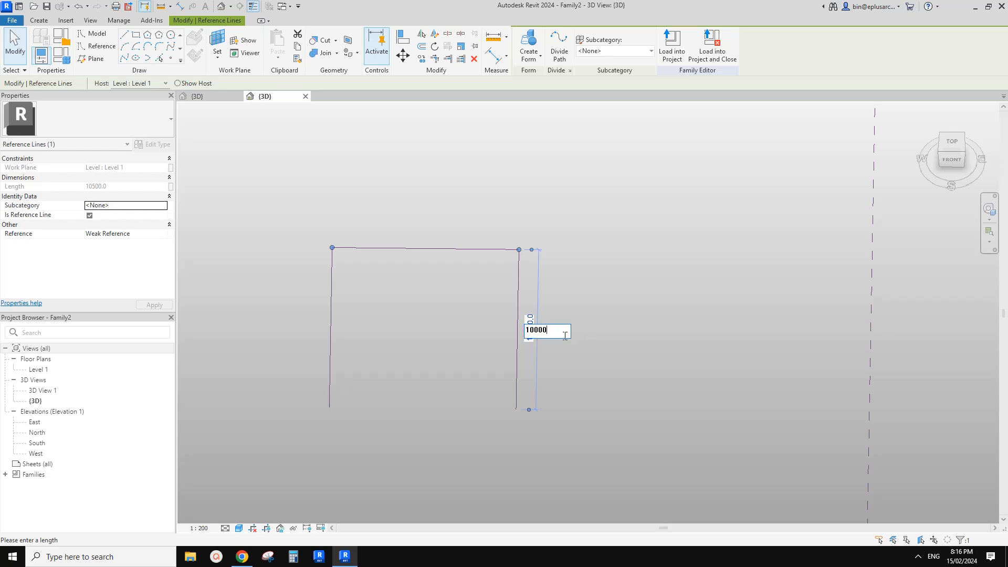
pyautogui.write('0')
pyautogui.press('BackSpace')
pyautogui.press('Return')
pyautogui.click(562, 371)
# - Set the spacing between the outline's two vertical side lines to 10000
pyautogui.moveTo(458, 216); pyautogui.dragTo(558, 435)
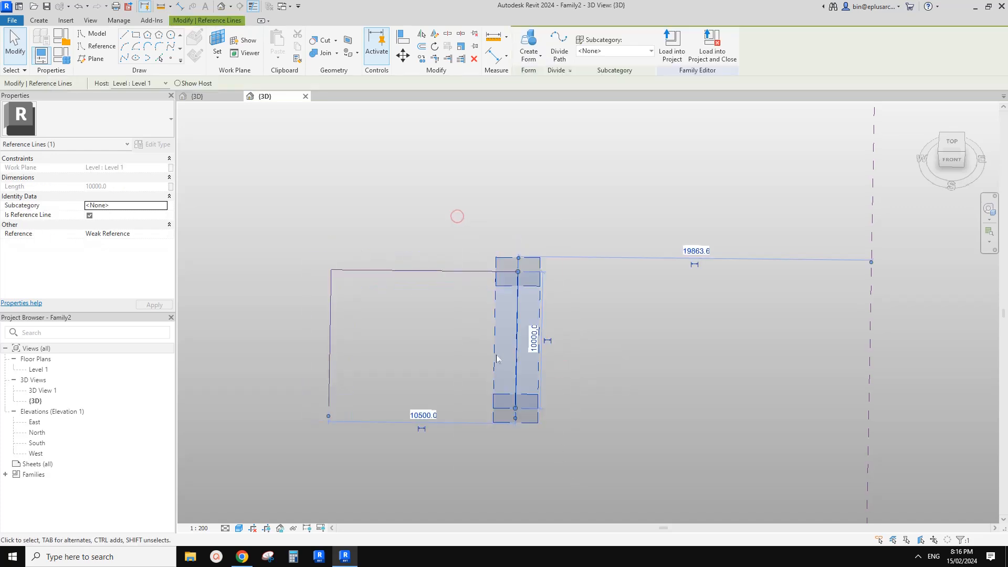
pyautogui.click(415, 420)
pyautogui.write('10000')
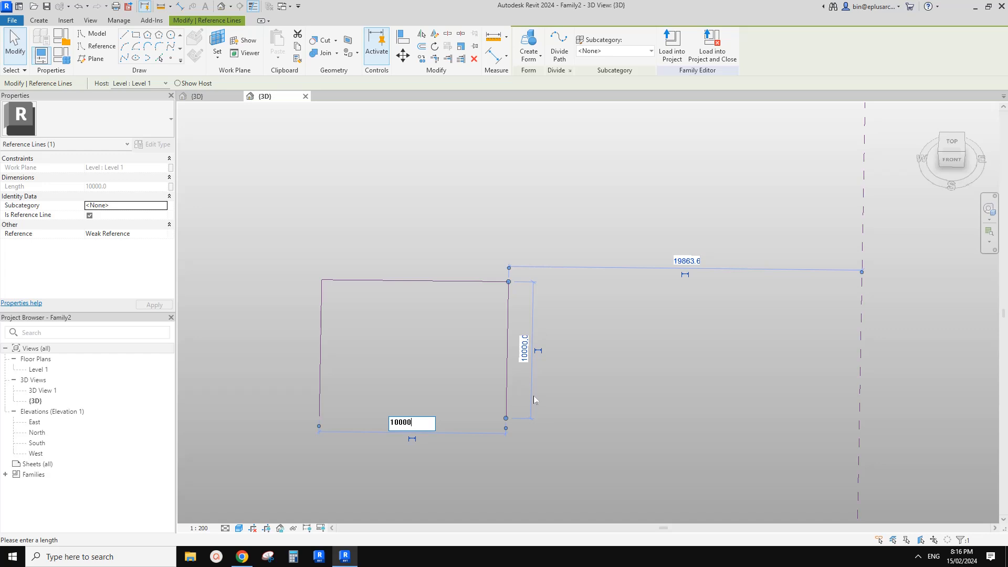
pyautogui.press('Return')
pyautogui.press('Escape')
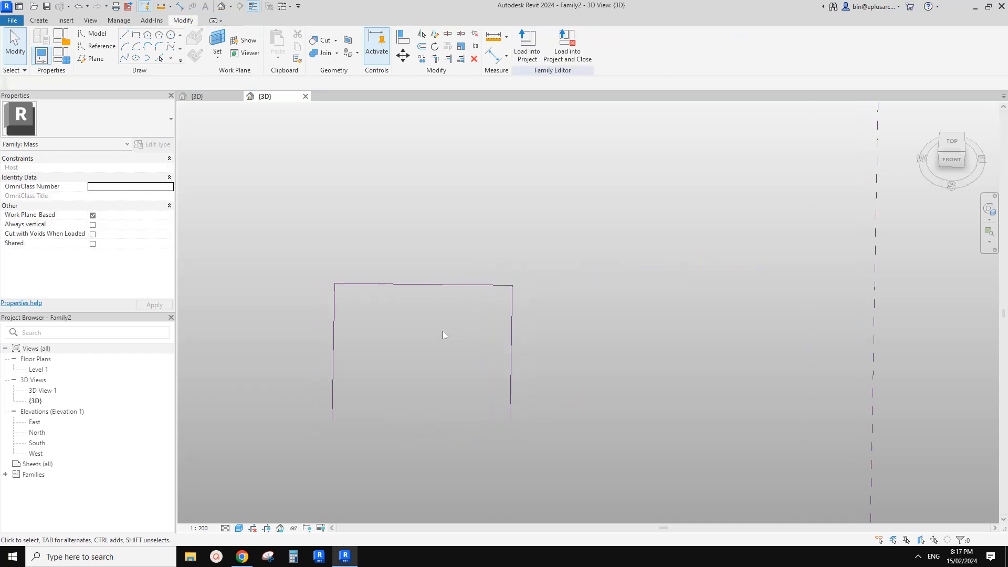
# - Offset a copy of the three-line chain inward by 2000
pyautogui.moveTo(444, 335); pyautogui.dragTo(427, 340, button='middle')
pyautogui.press('o')
pyautogui.press('f')
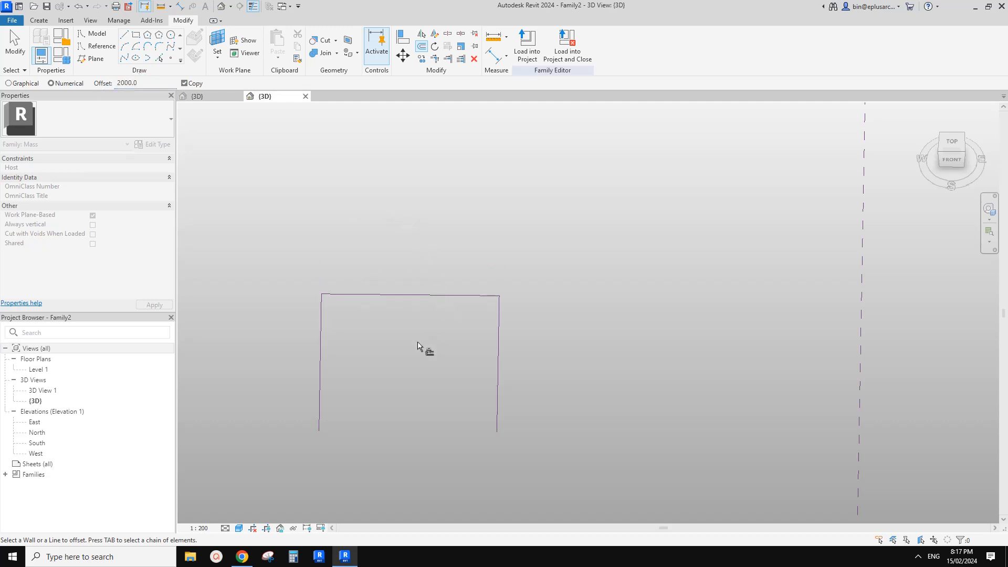
pyautogui.press('Tab')
pyautogui.click(417, 298)
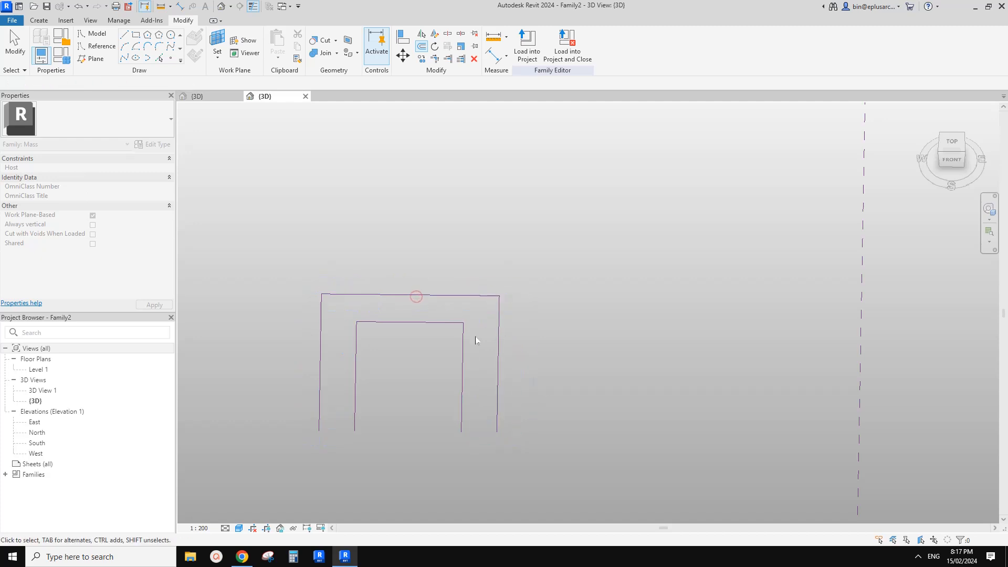
pyautogui.press('Escape')
pyautogui.press('Escape')
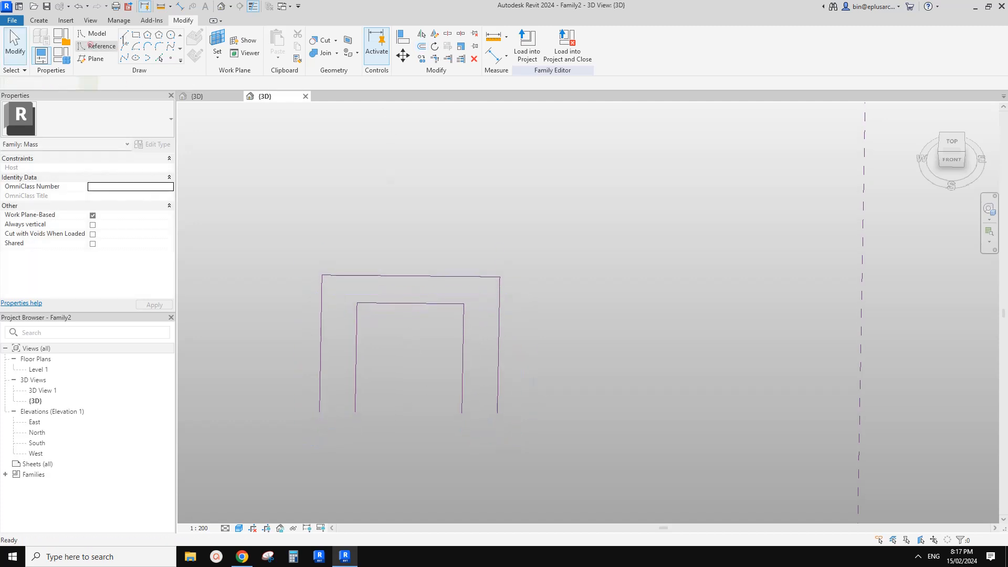
# - Draw two reference lines joining the outer and inner chains at the open ends of both legs
pyautogui.click(91, 46)
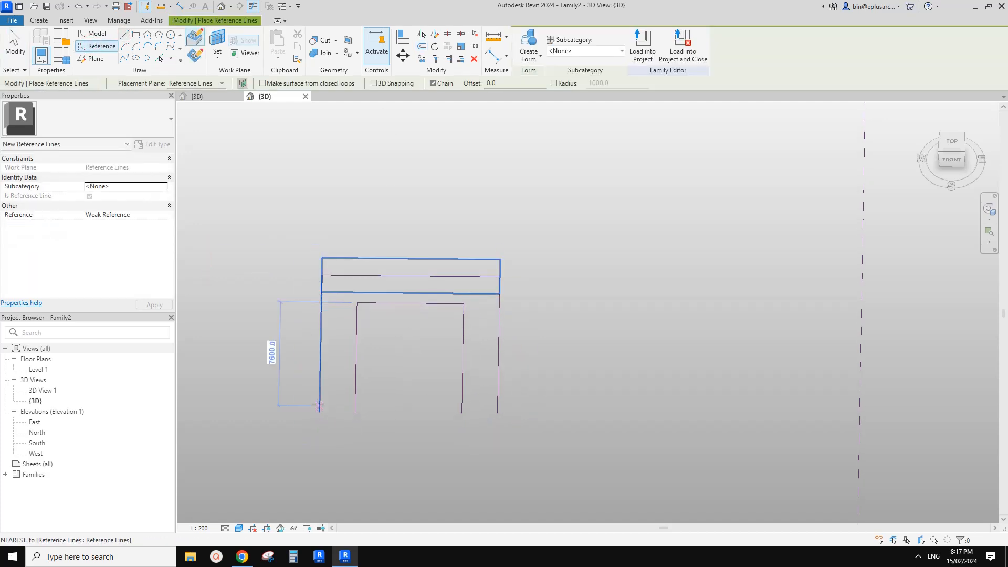
pyautogui.click(352, 411)
pyautogui.press('Escape')
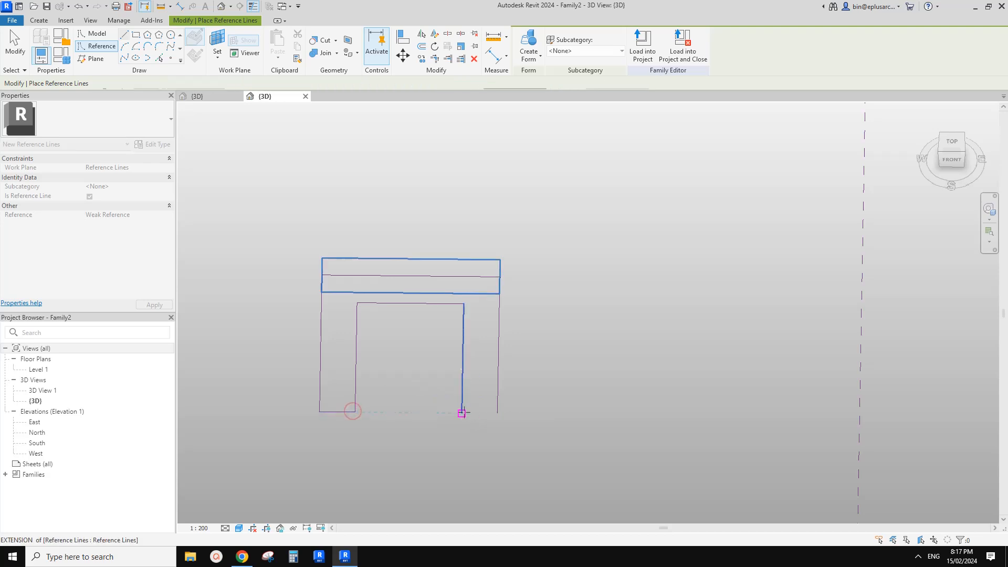
pyautogui.click(462, 412)
pyautogui.click(498, 414)
pyautogui.press('Escape')
pyautogui.press('Escape')
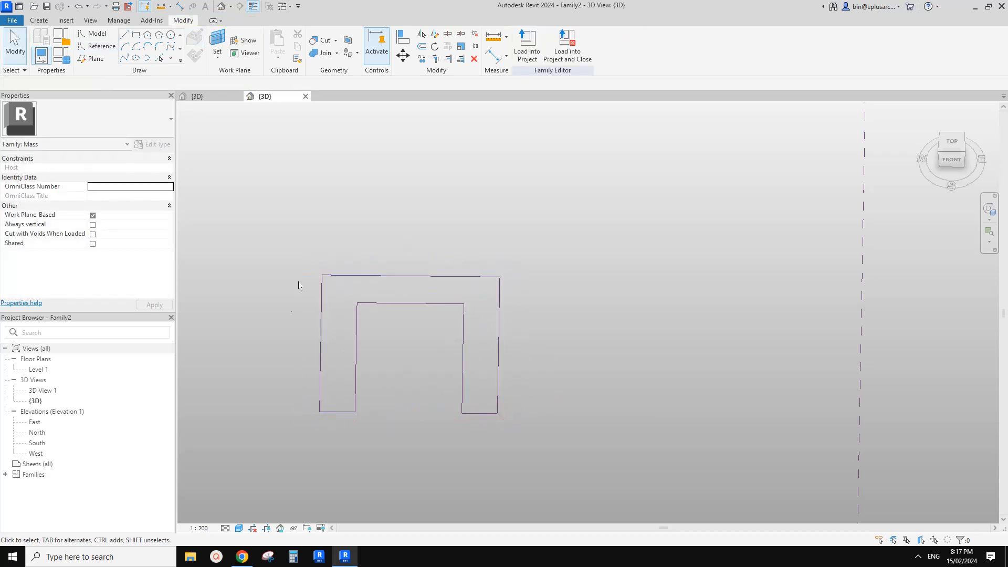
# - Examine whether the outer lines and the short end line of one leg select together as a single chain
pyautogui.click(342, 412)
pyautogui.keyDown('shift'); pyautogui.moveTo(376, 371); pyautogui.dragTo(373, 344, button='middle'); pyautogui.keyUp('shift')
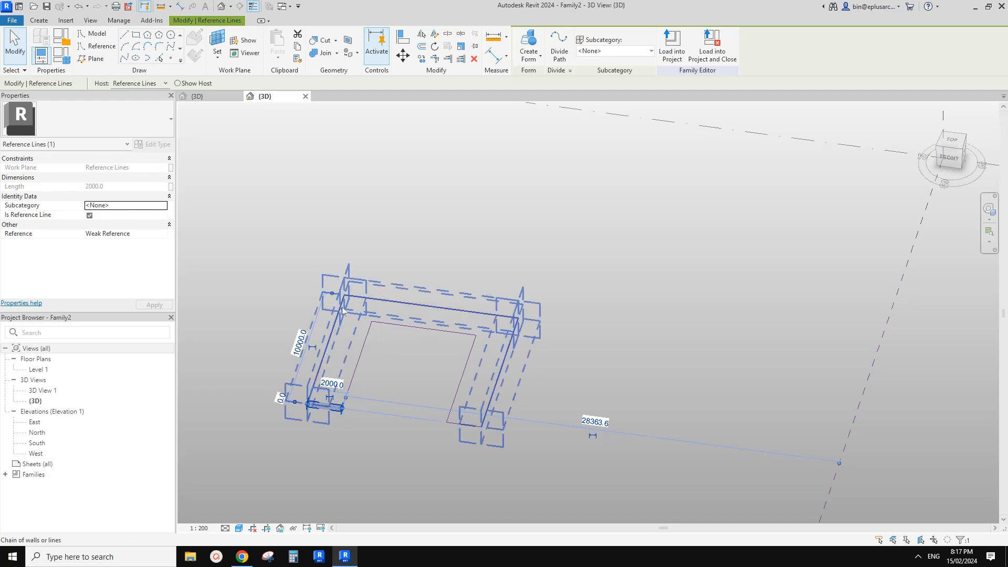
pyautogui.click(308, 388)
pyautogui.scroll(2, 365, 331)
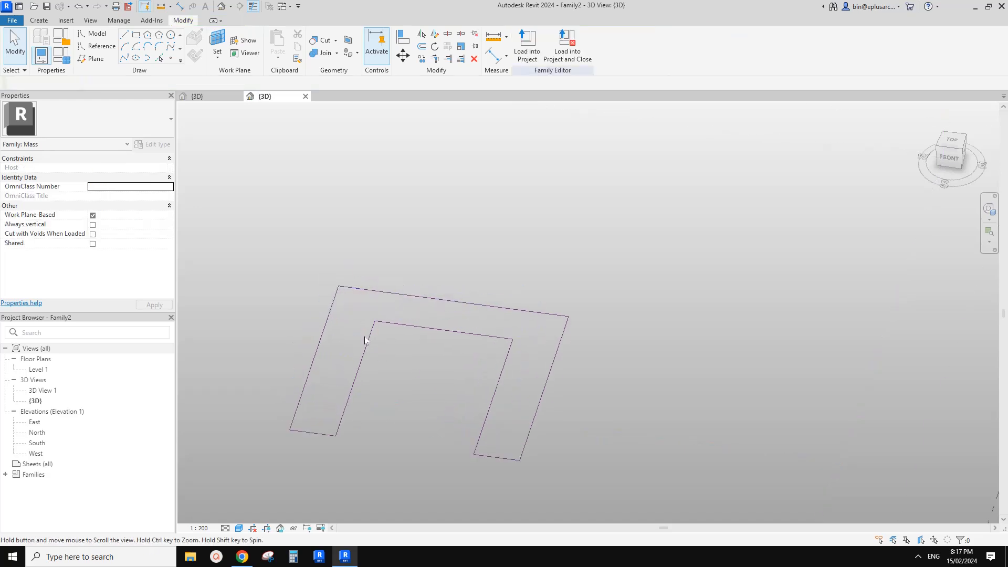
pyautogui.press('Tab')
pyautogui.click(304, 389)
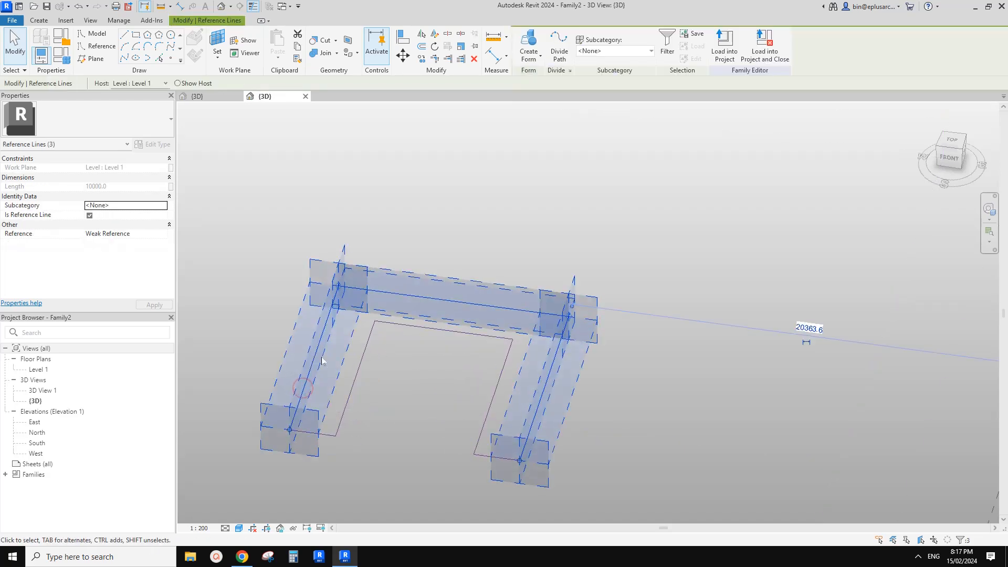
pyautogui.click(330, 423)
pyautogui.click(323, 434)
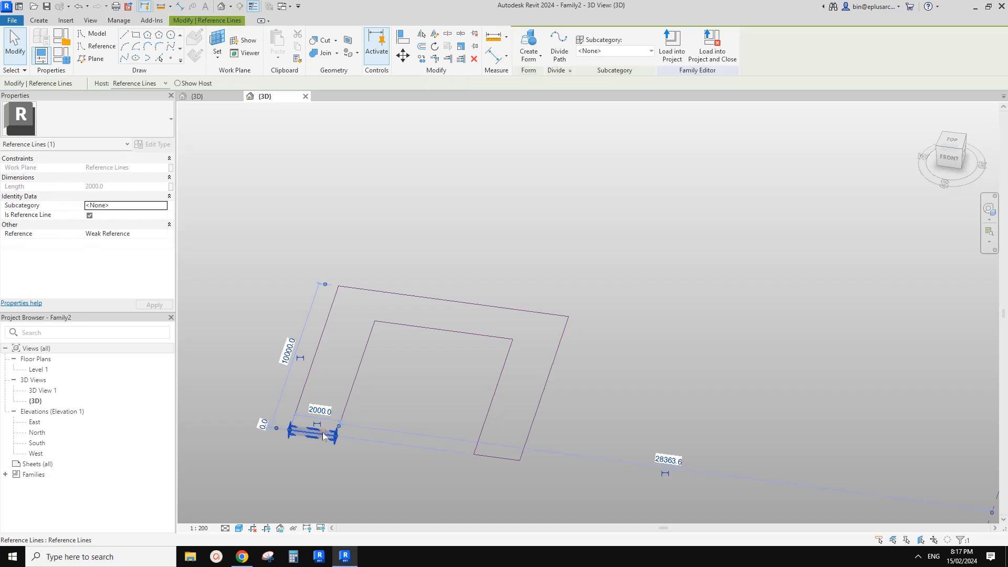
# - Compare the work planes of the outer chain, the inner chain and the short end line
pyautogui.click(339, 343)
pyautogui.press('Tab')
pyautogui.click(322, 339)
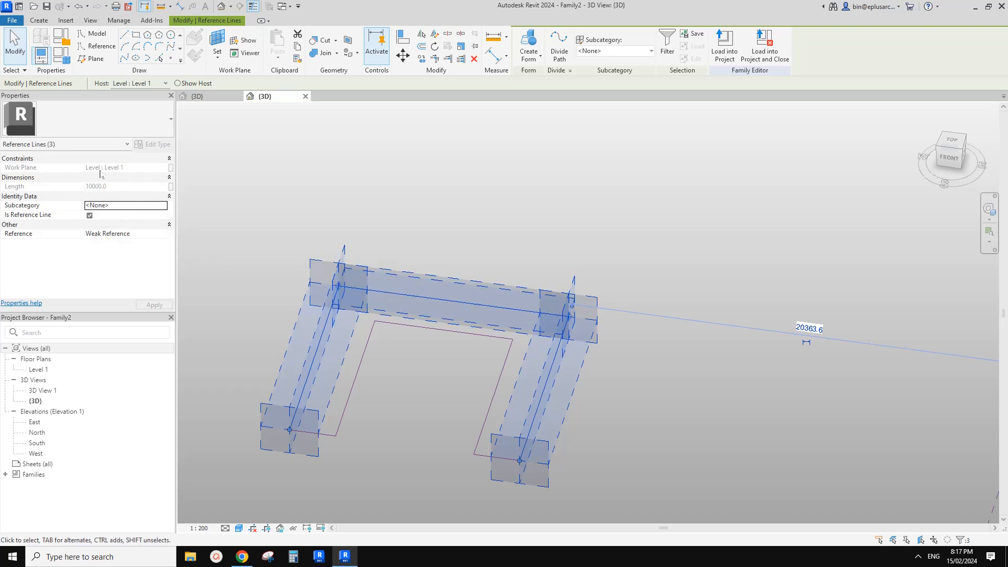
pyautogui.press('Escape')
pyautogui.press('Tab')
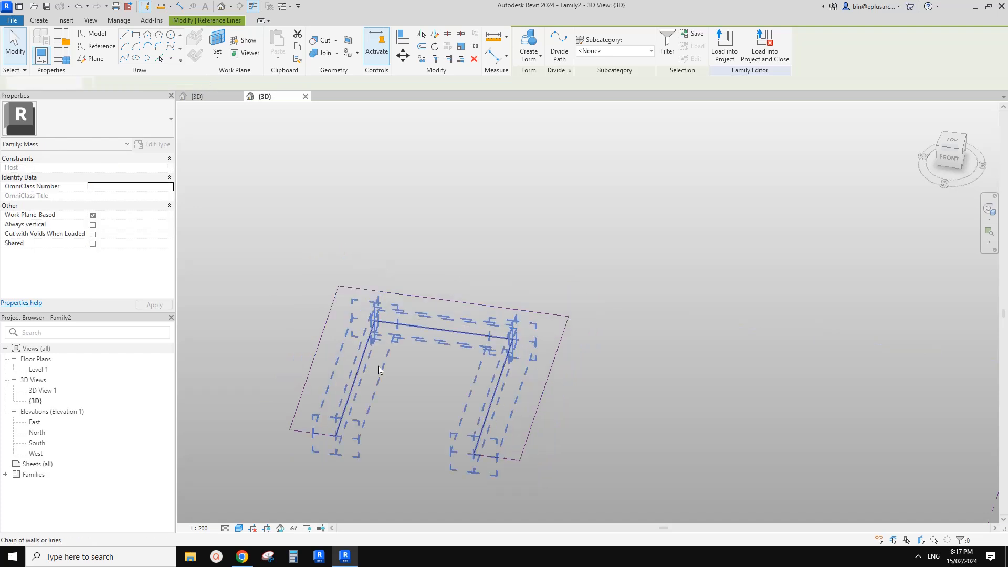
pyautogui.click(370, 348)
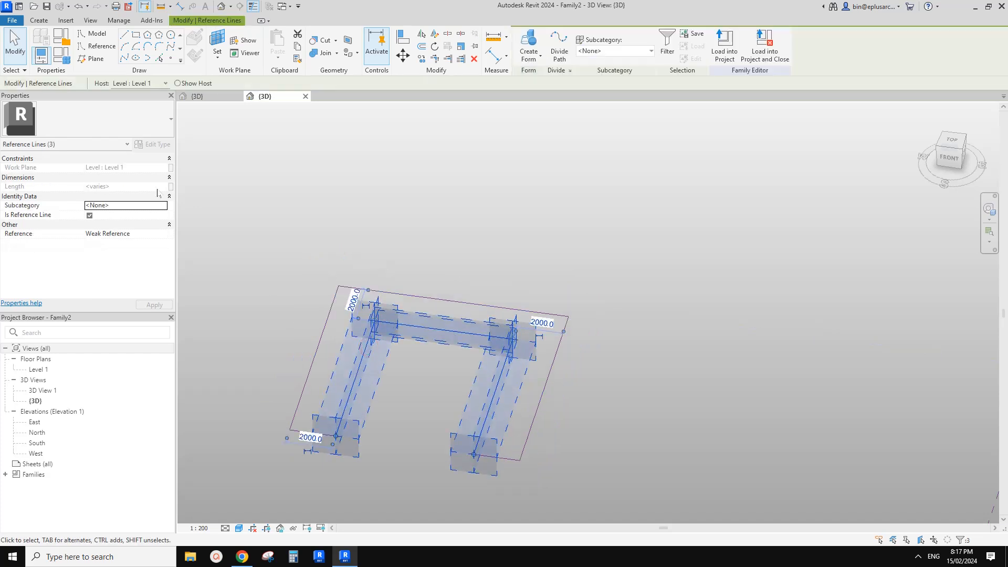
pyautogui.click(361, 404)
pyautogui.click(315, 432)
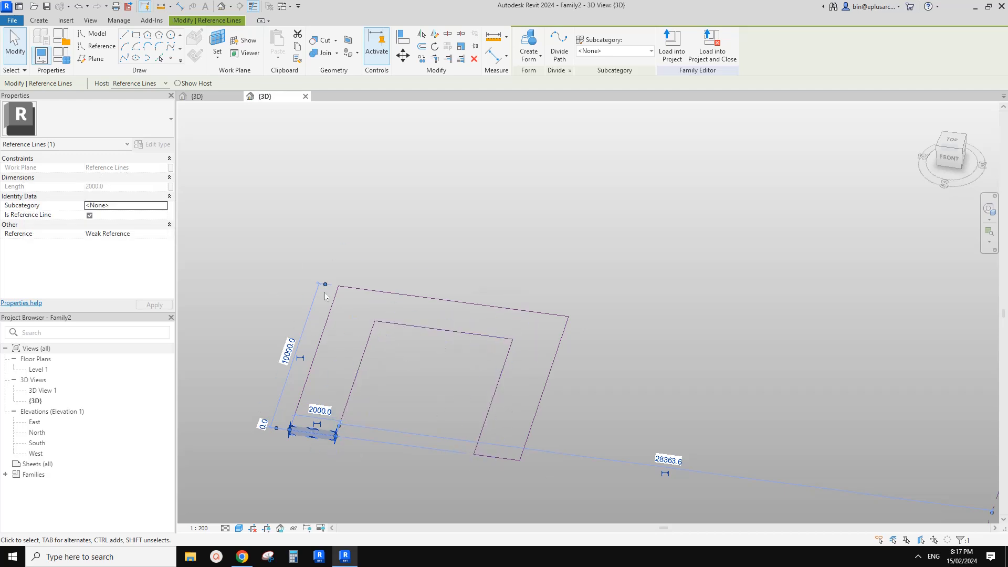
pyautogui.moveTo(432, 315); pyautogui.dragTo(429, 314, button='middle')
pyautogui.click(396, 412)
# - Select both short end lines and set the active placement plane to Level : Level 1
pyautogui.click(316, 431)
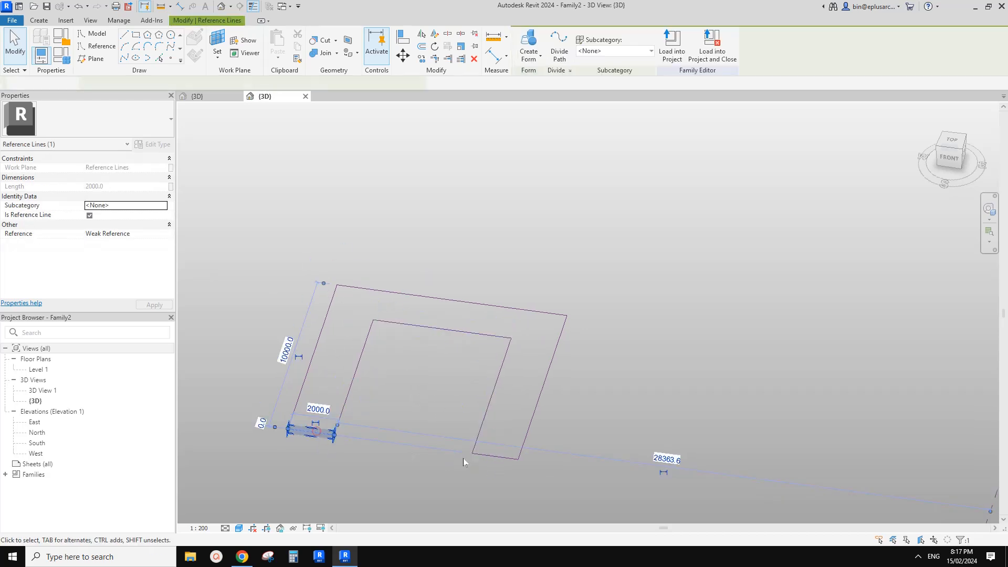
pyautogui.keyDown('ctrl'); pyautogui.click(496, 461); pyautogui.keyUp('ctrl')
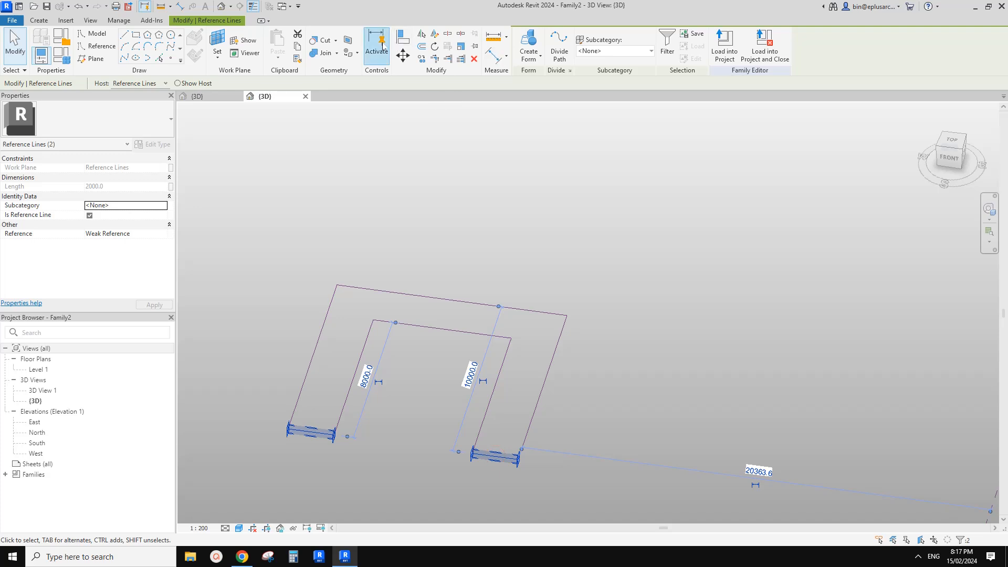
pyautogui.click(220, 43)
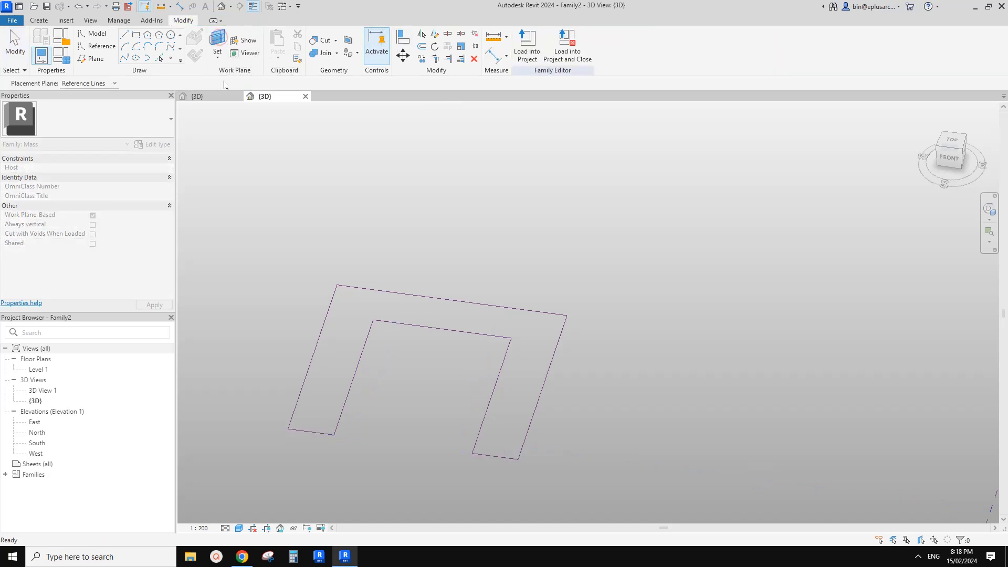
pyautogui.click(114, 82)
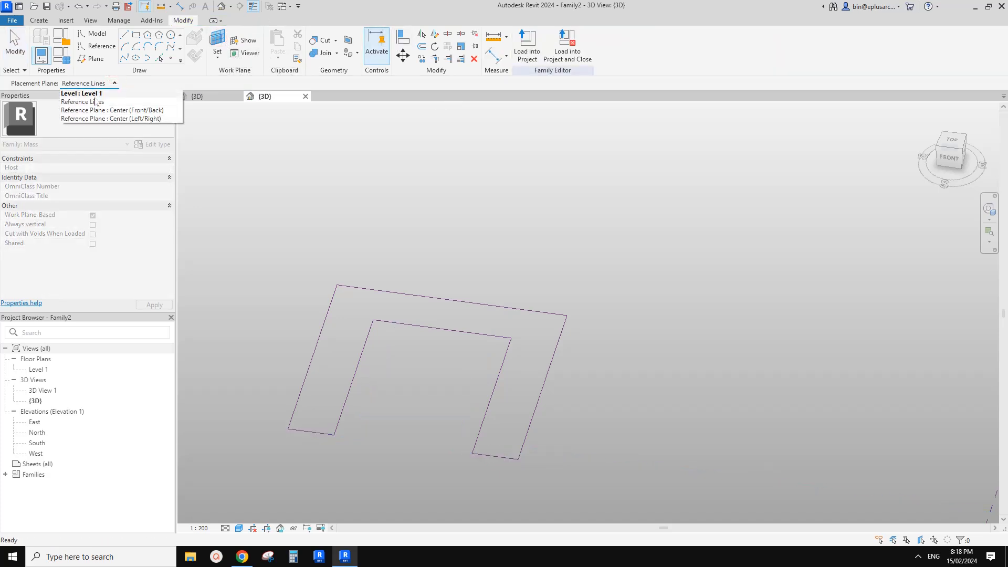
pyautogui.click(86, 93)
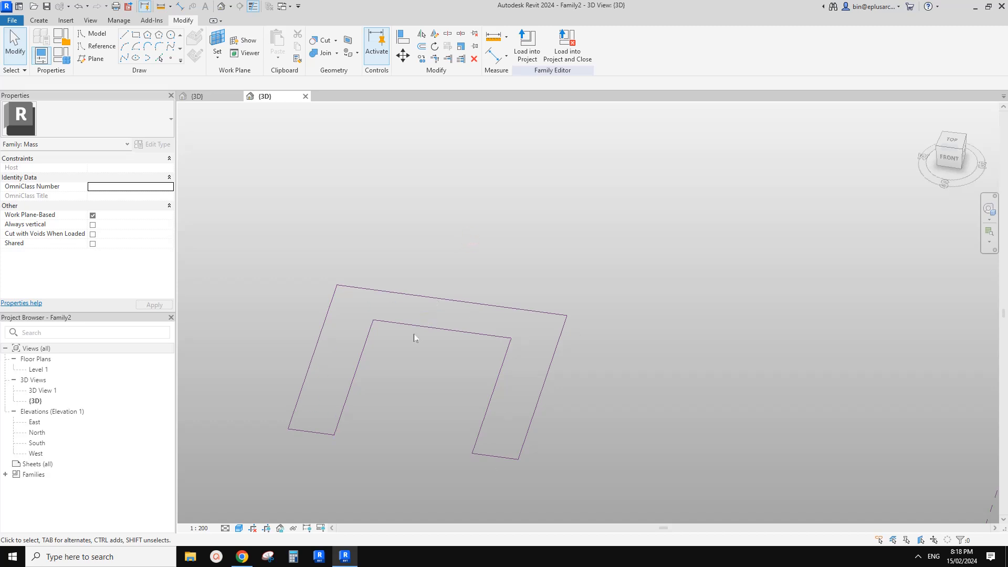
# - Change the host of the two short end lines to Level : Level 1
pyautogui.click(312, 435)
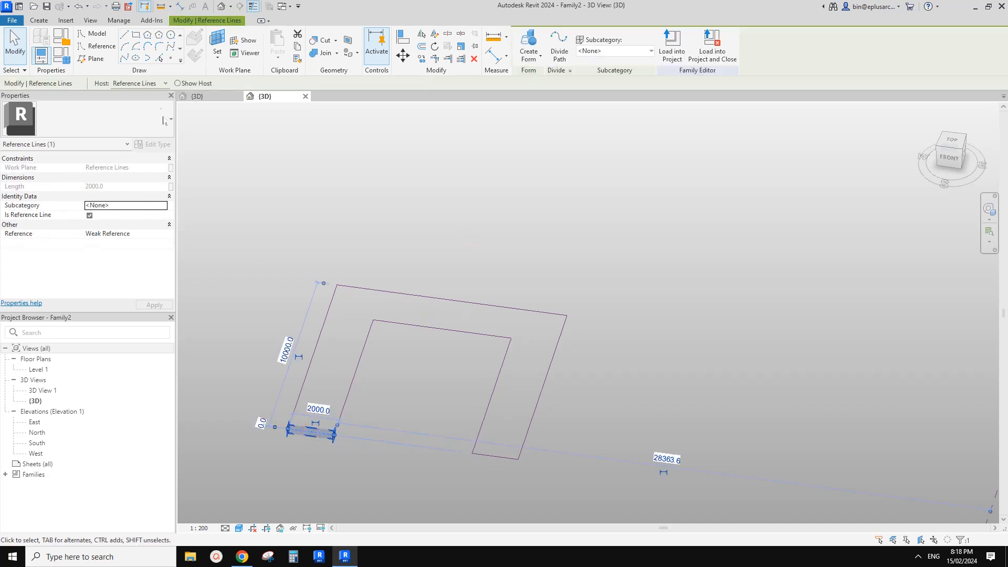
pyautogui.press('Tab')
pyautogui.click(436, 266)
pyautogui.click(491, 452)
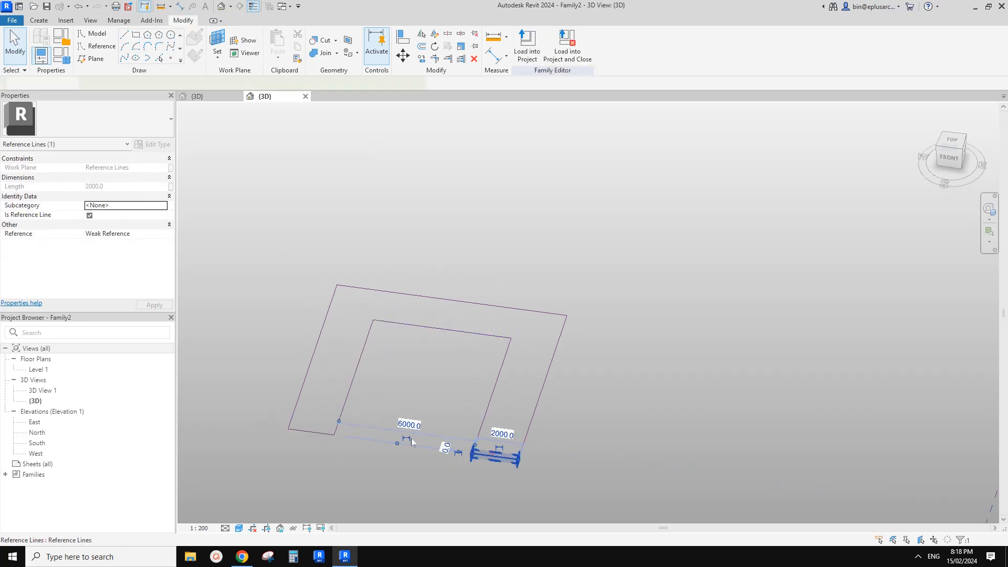
pyautogui.keyDown('ctrl'); pyautogui.click(312, 435); pyautogui.keyUp('ctrl')
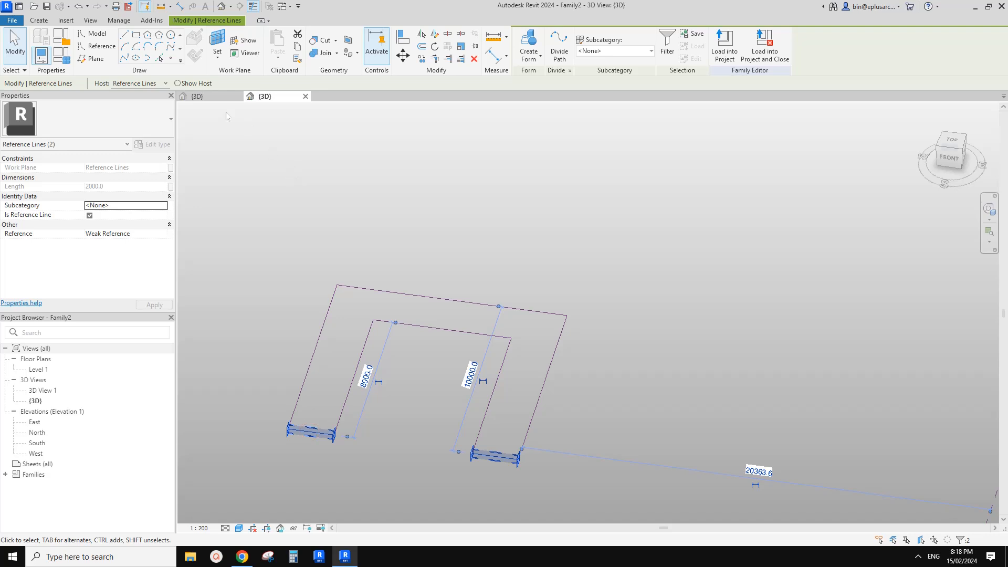
pyautogui.click(151, 84)
pyautogui.click(132, 99)
pyautogui.click(480, 229)
# - Check that the complete U-shaped outline selects as one chain from different lines
pyautogui.press('Tab')
pyautogui.click(398, 320)
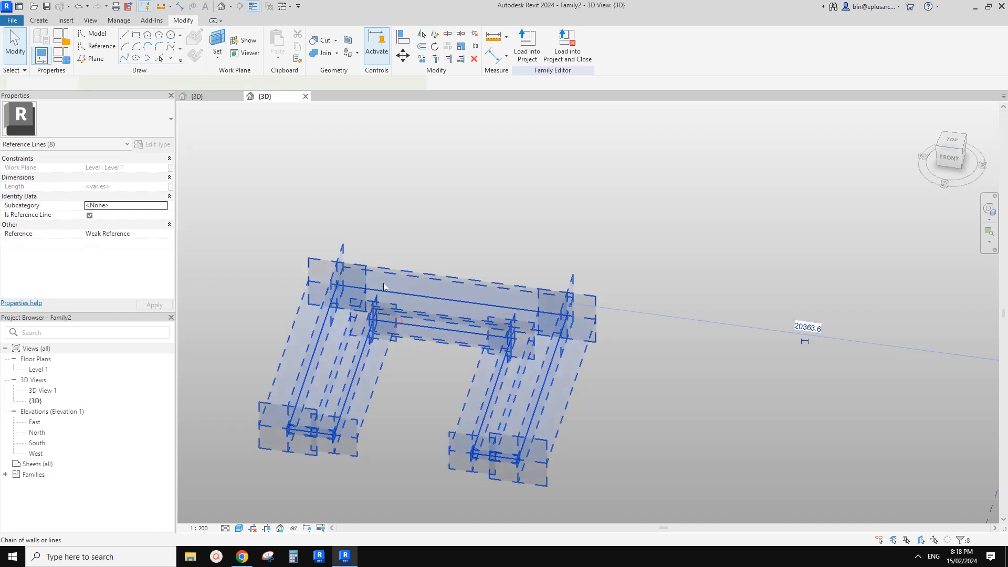
pyautogui.click(393, 235)
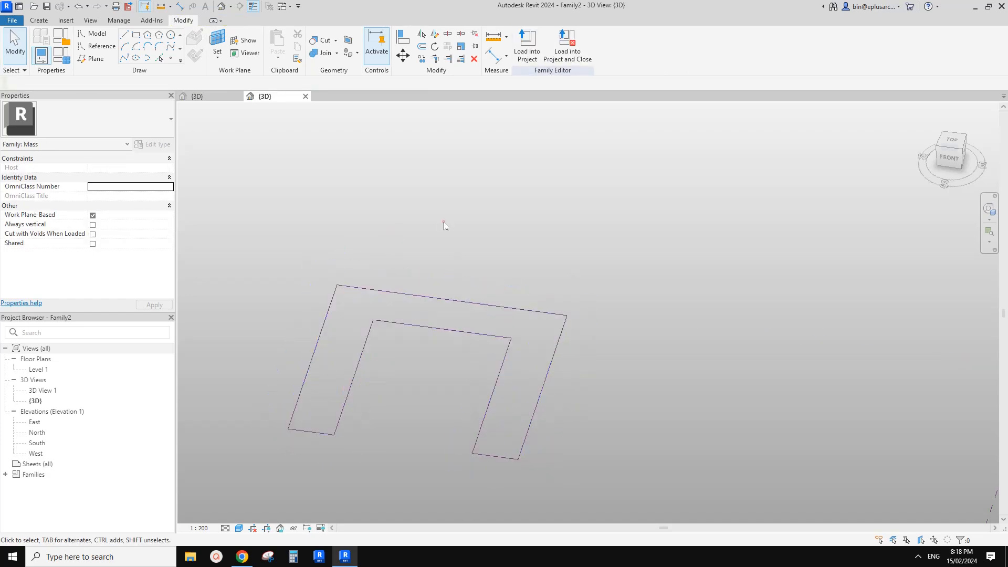
pyautogui.press('Tab')
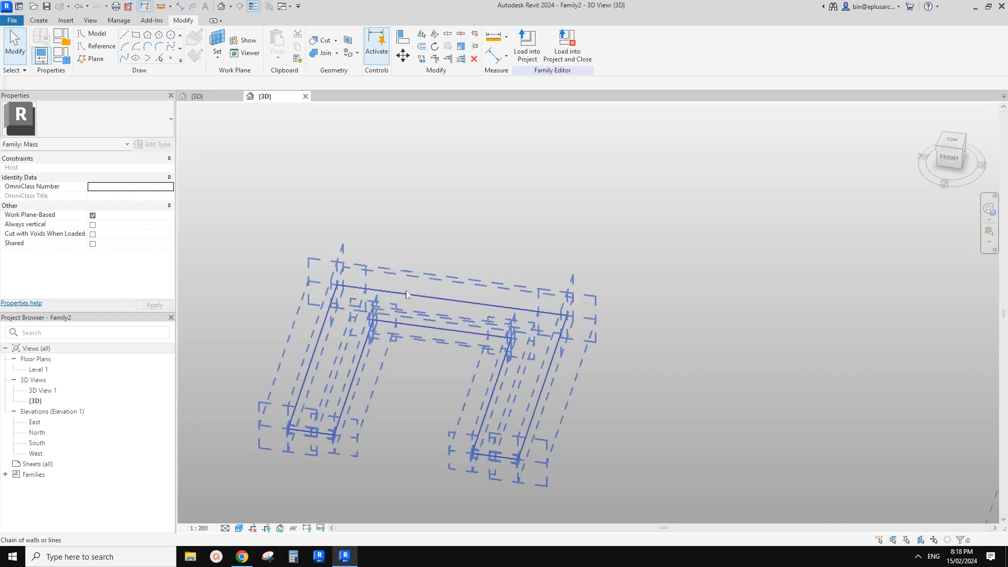
pyautogui.click(417, 294)
pyautogui.click(465, 231)
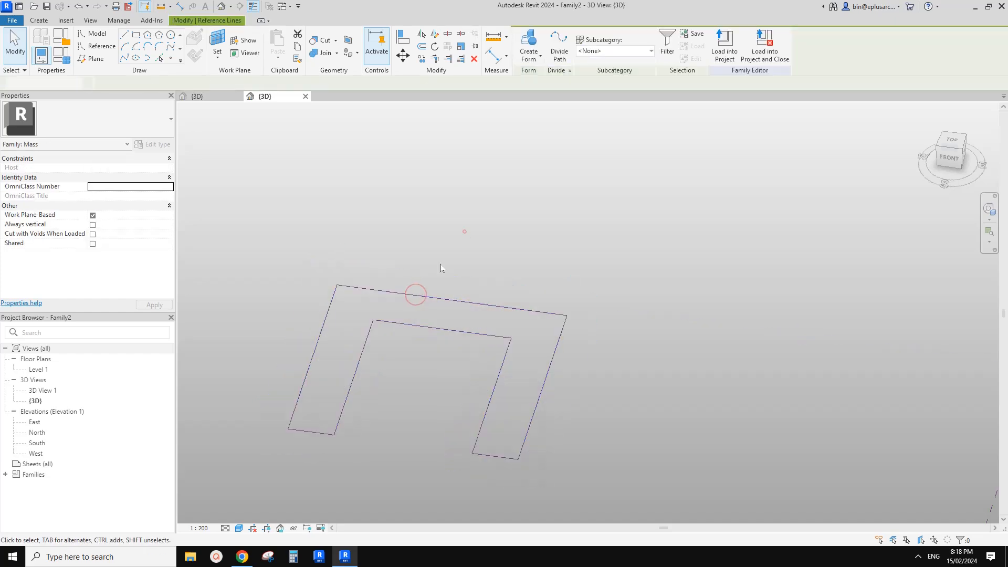
pyautogui.press('Tab')
pyautogui.click(317, 340)
pyautogui.click(417, 220)
# - Create a flat surface form from the complete U-shaped reference line chain instead of a solid extrusion
pyautogui.press('Tab')
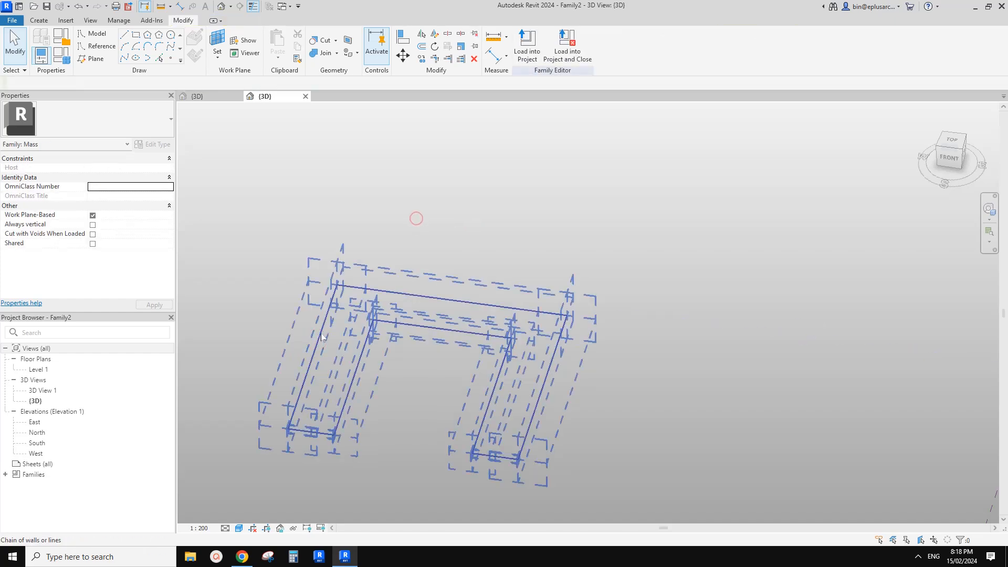
pyautogui.click(320, 336)
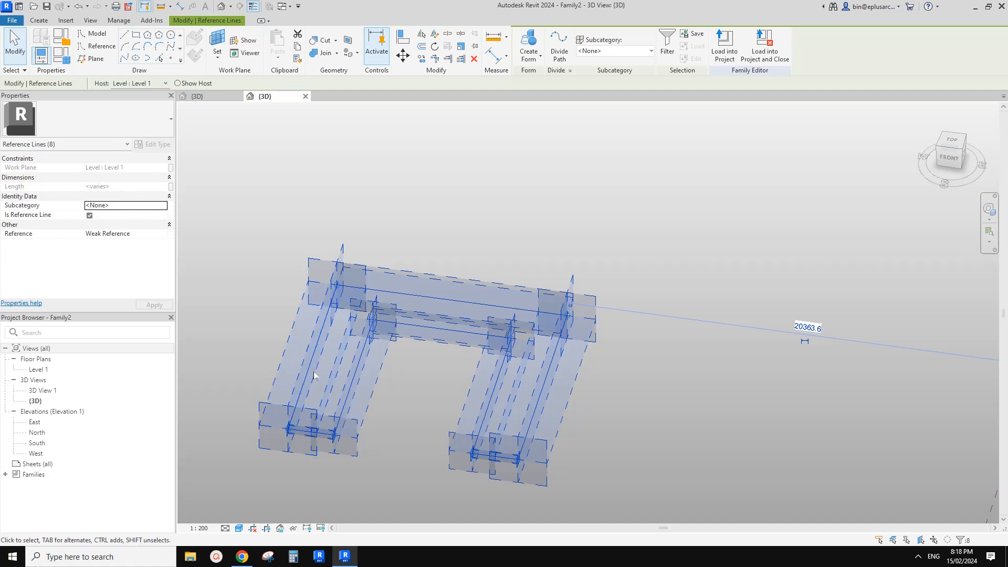
pyautogui.moveTo(319, 299); pyautogui.dragTo(350, 296, button='middle')
pyautogui.click(529, 44)
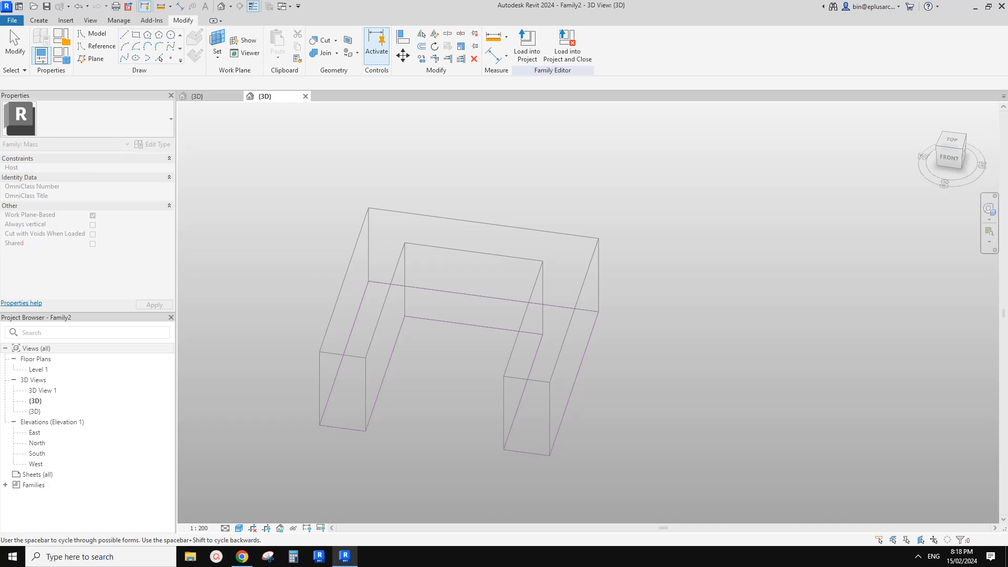
pyautogui.press('space')
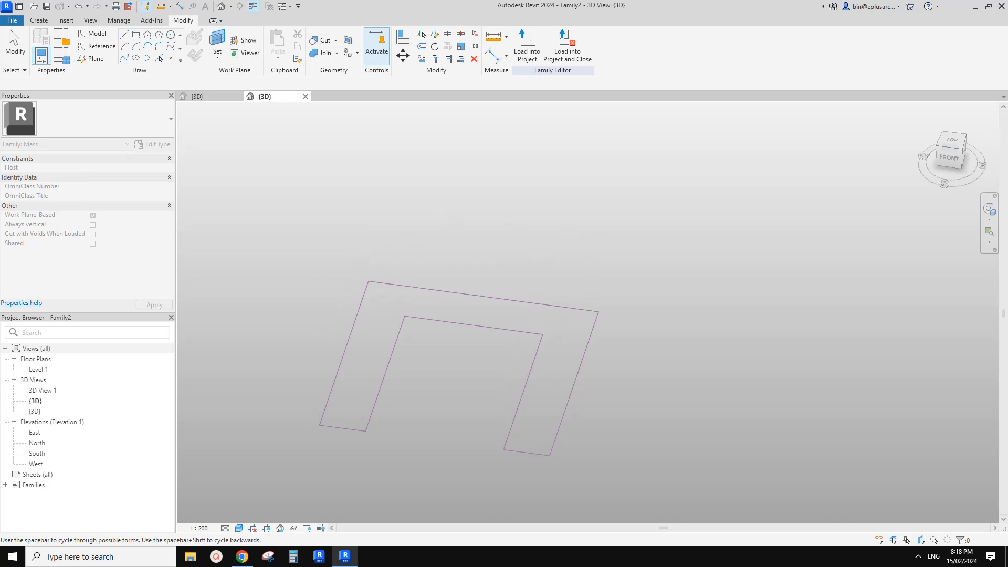
pyautogui.press('space')
pyautogui.click(421, 307)
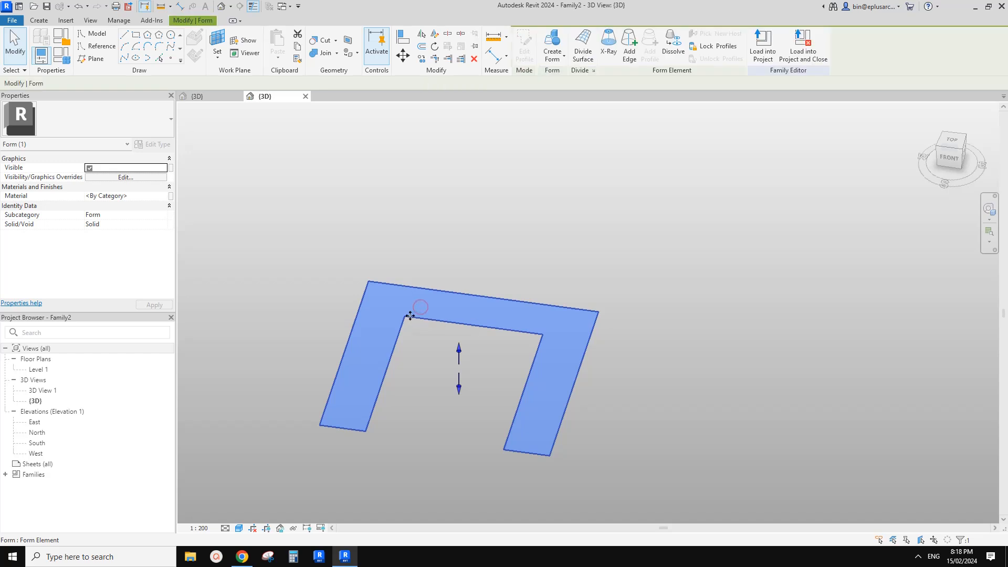
# - Divide the U-shaped surface form with a UV grid
pyautogui.keyDown('shift'); pyautogui.moveTo(410, 316); pyautogui.dragTo(495, 404, button='middle'); pyautogui.keyUp('shift')
pyautogui.click(484, 369)
pyautogui.scroll(2, 484, 370)
pyautogui.click(465, 246)
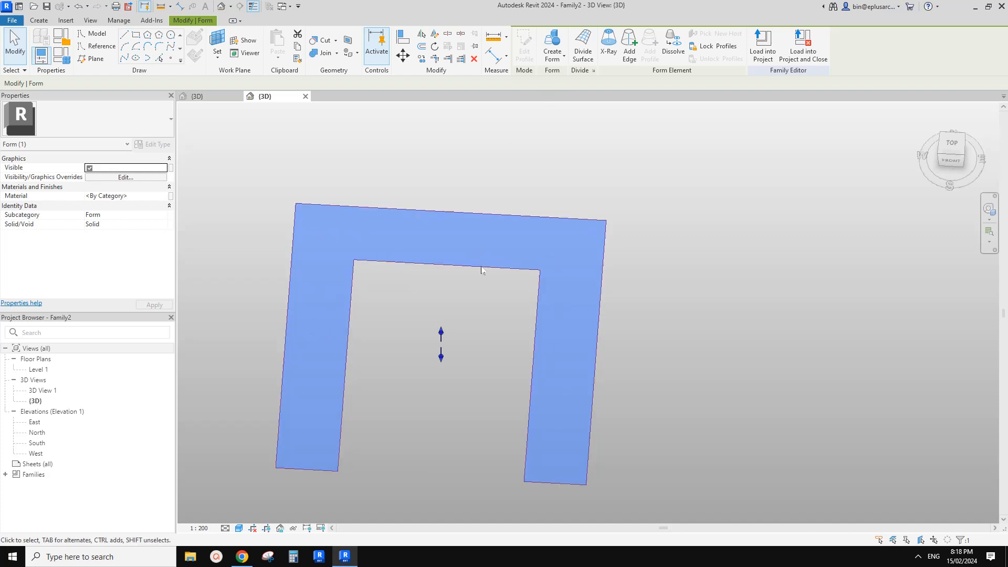
pyautogui.click(582, 50)
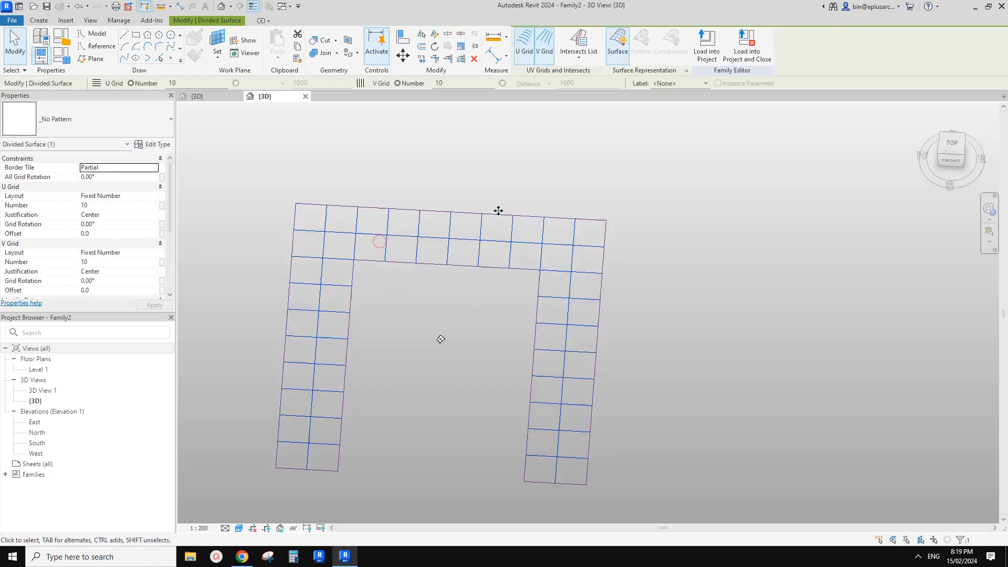
# - Apply the Hexagon pattern to the divided U-shaped surface
pyautogui.click(142, 124)
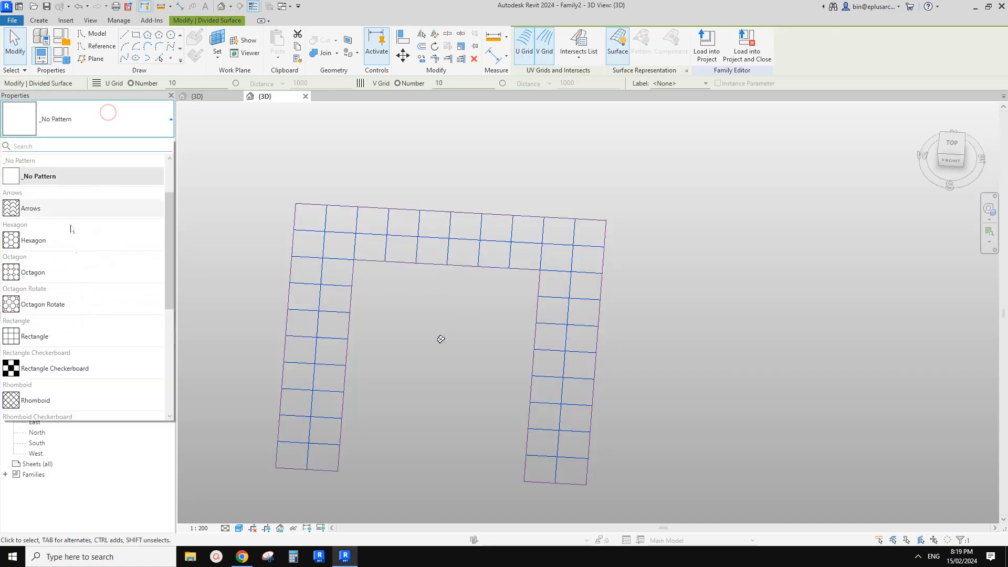
pyautogui.scroll(1, 52, 221)
pyautogui.scroll(-3, 35, 218)
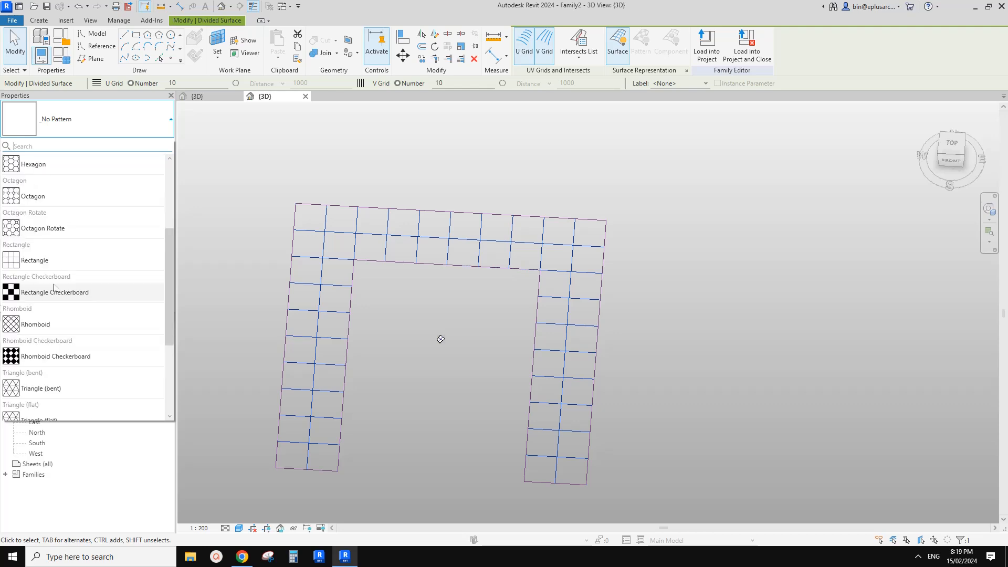
pyautogui.scroll(1, 32, 211)
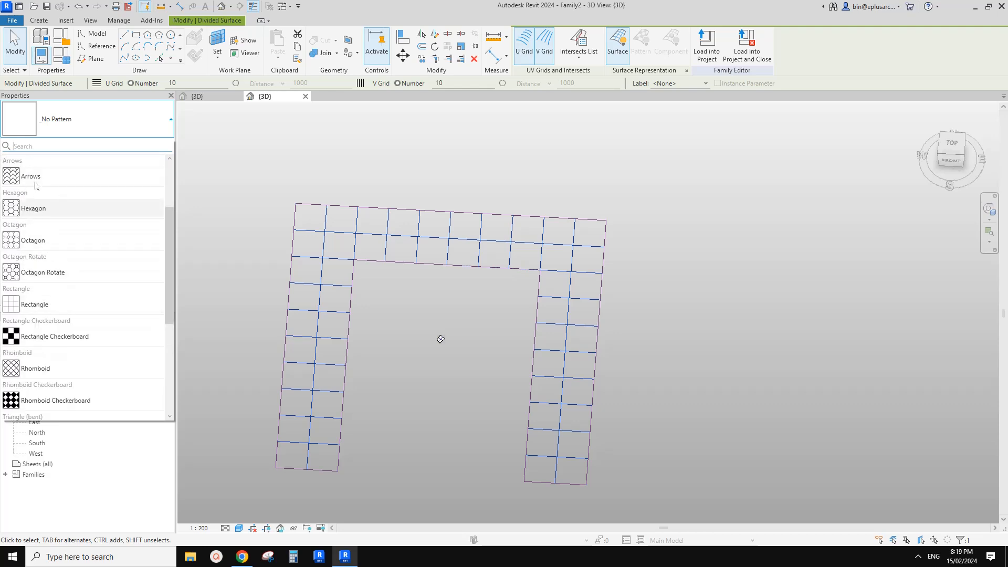
pyautogui.click(38, 208)
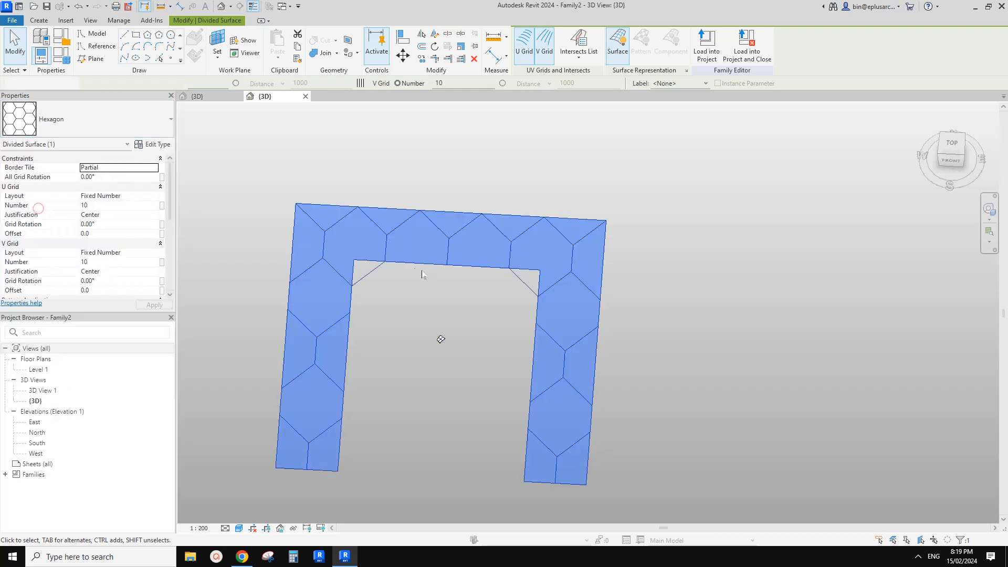
# - Inspect the hexagon pattern at the U's corners and compare it with the mirror frame photo in the Google Docs document
pyautogui.click(683, 278)
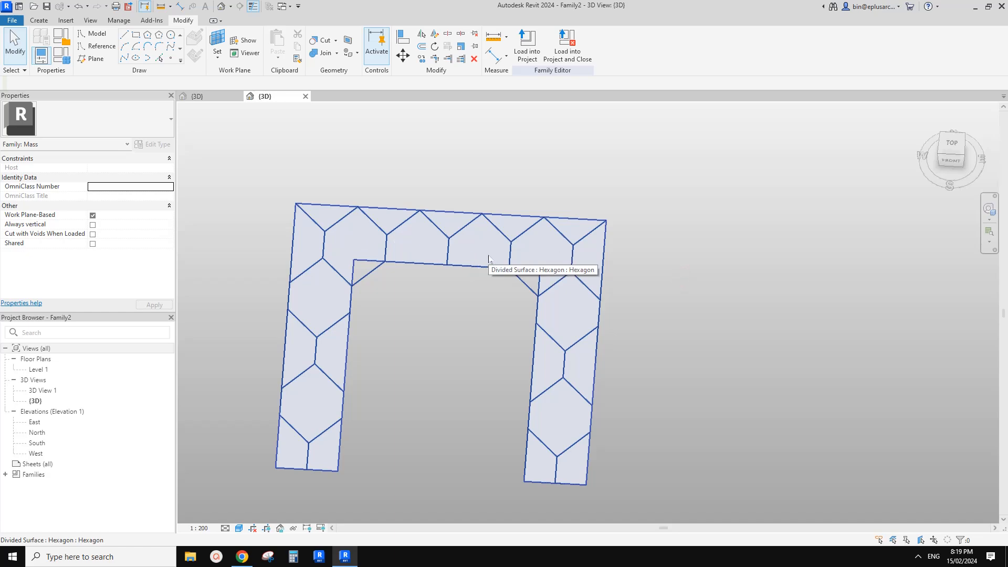
pyautogui.keyDown('shift'); pyautogui.moveTo(459, 273); pyautogui.dragTo(382, 360, button='middle'); pyautogui.keyUp('shift')
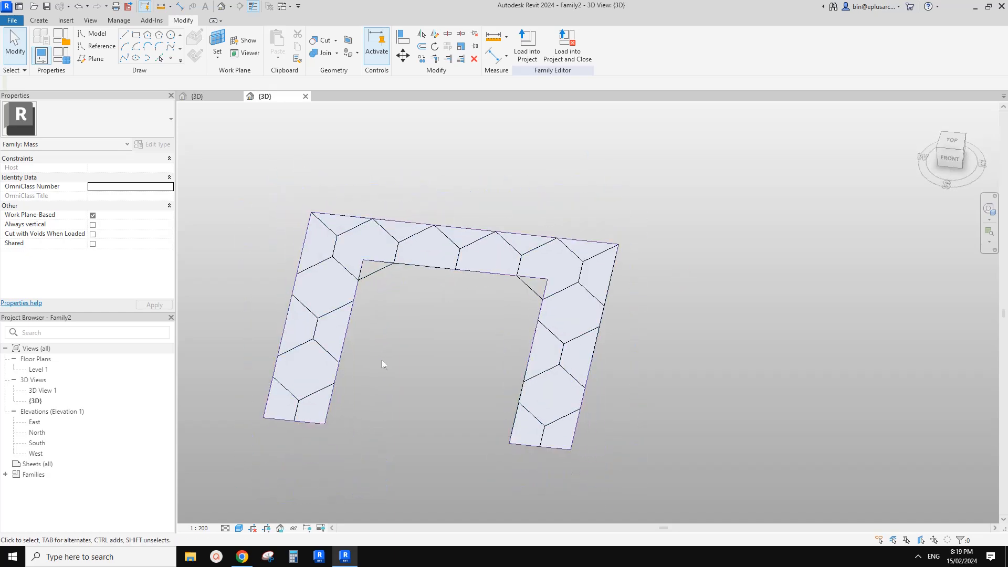
pyautogui.click(242, 556)
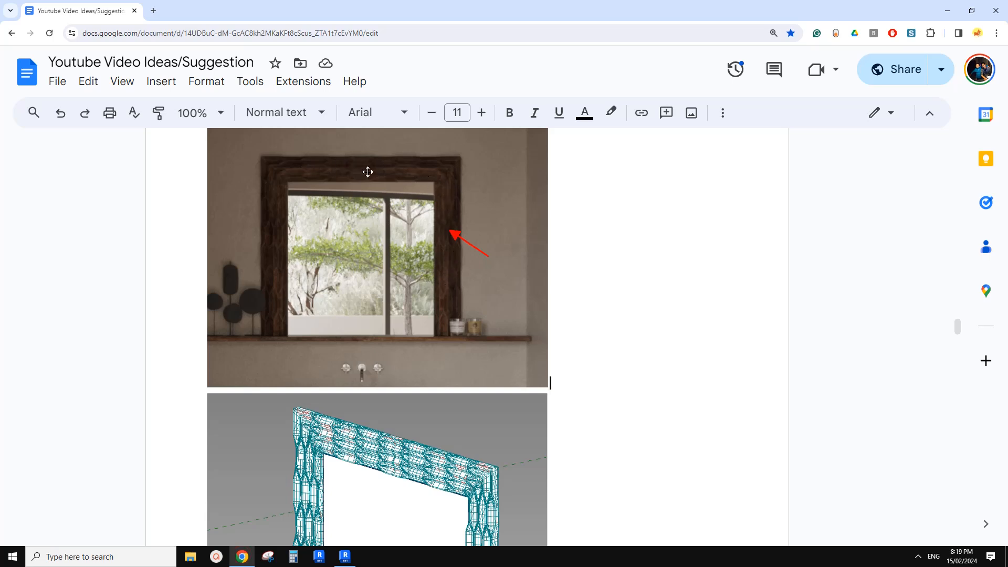
pyautogui.click(344, 556)
# - Remove the hexagon divided surface and dissolve the U-shaped form back into its reference lines
pyautogui.click(417, 200)
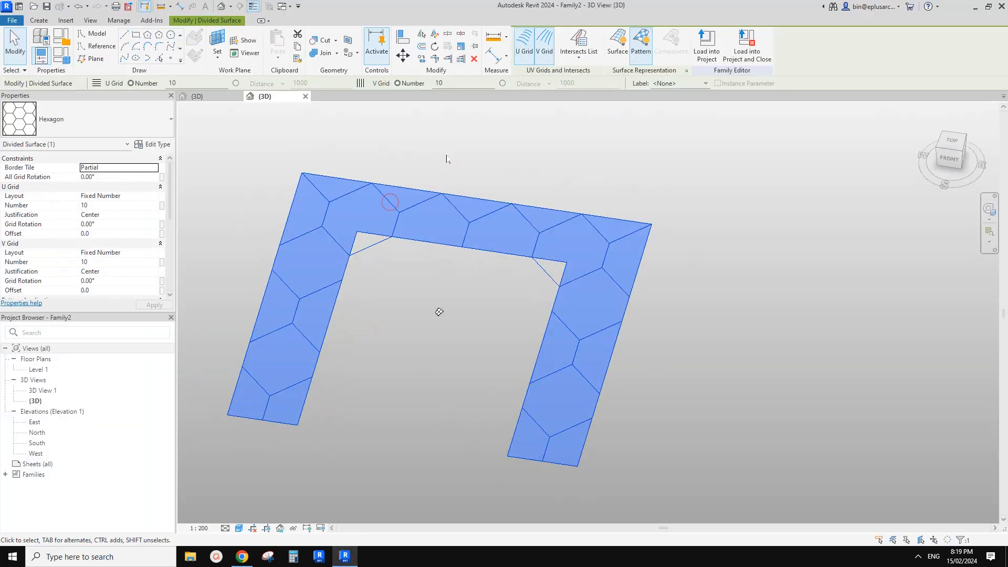
pyautogui.click(465, 175)
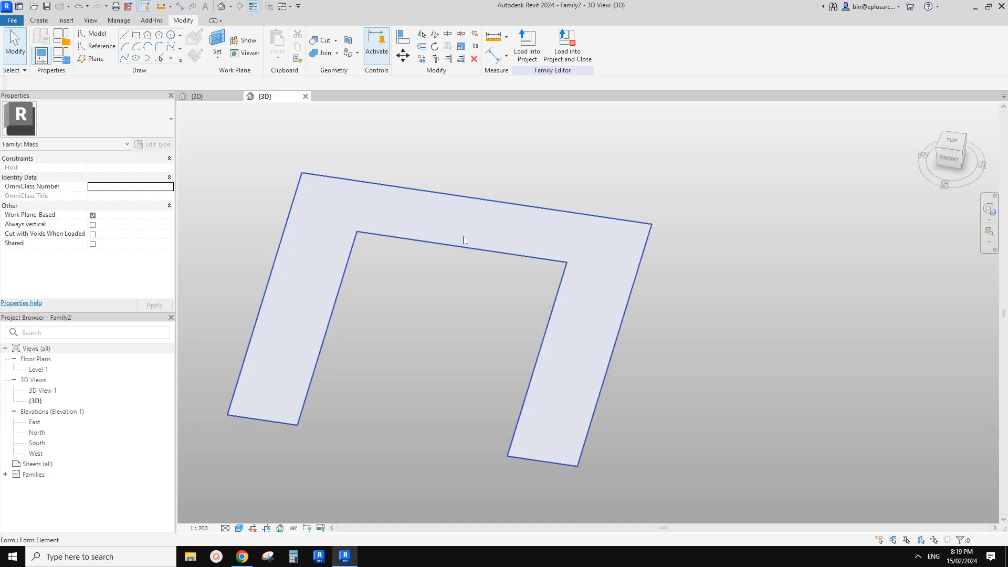
pyautogui.click(326, 266)
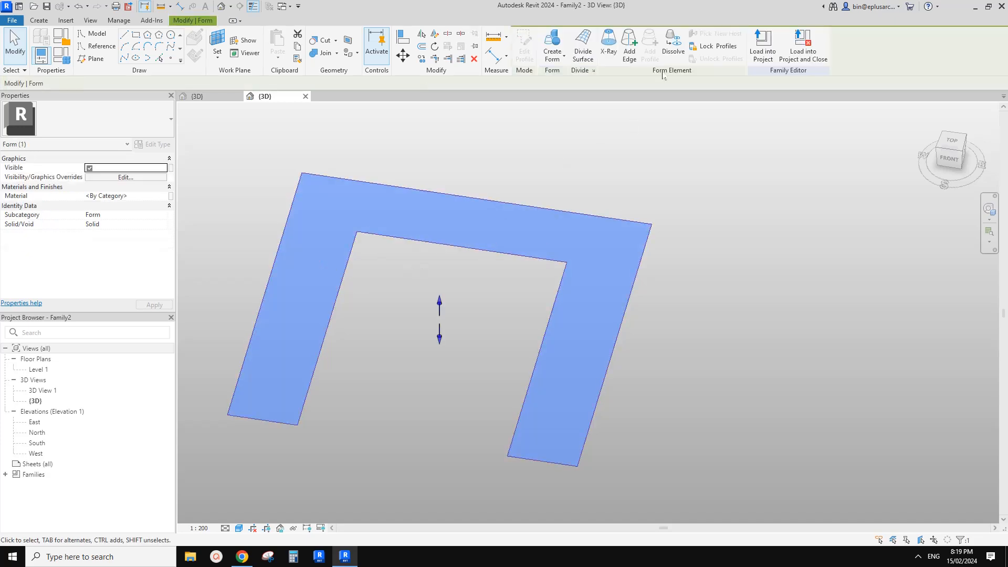
pyautogui.click(672, 47)
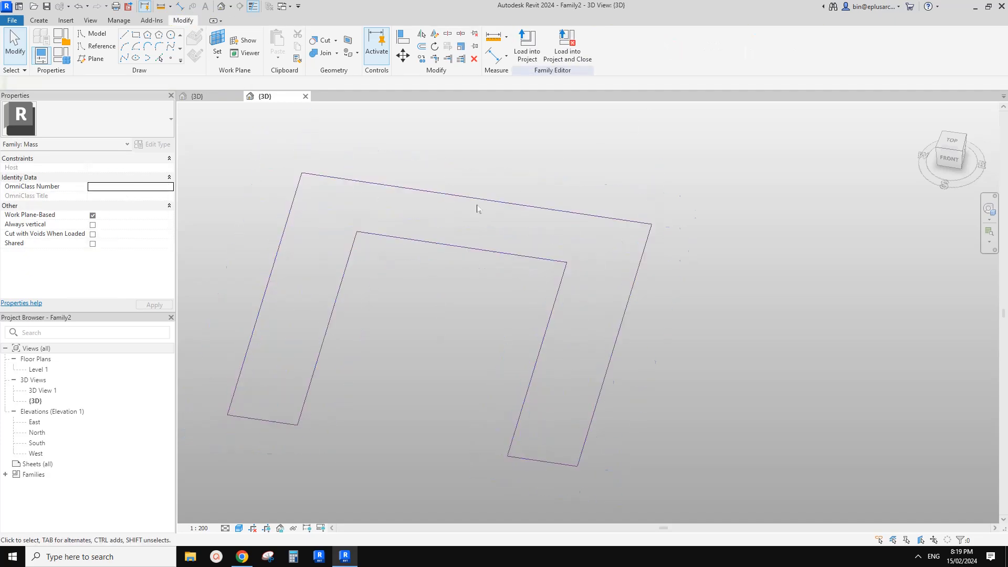
# - Set up reference line drawing with Level : Level 1 as the placement plane
pyautogui.moveTo(476, 204); pyautogui.dragTo(511, 221, button='middle')
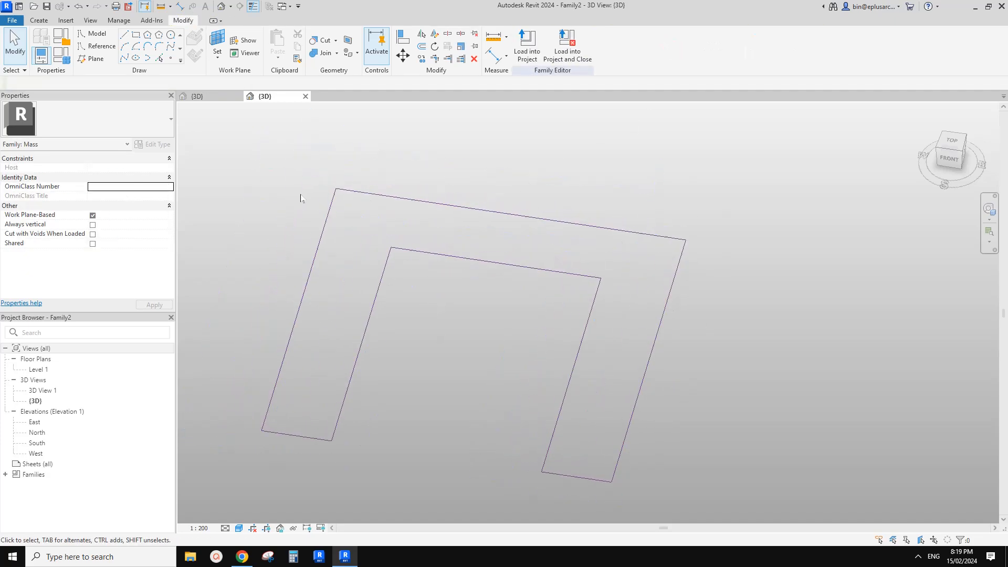
pyautogui.click(97, 47)
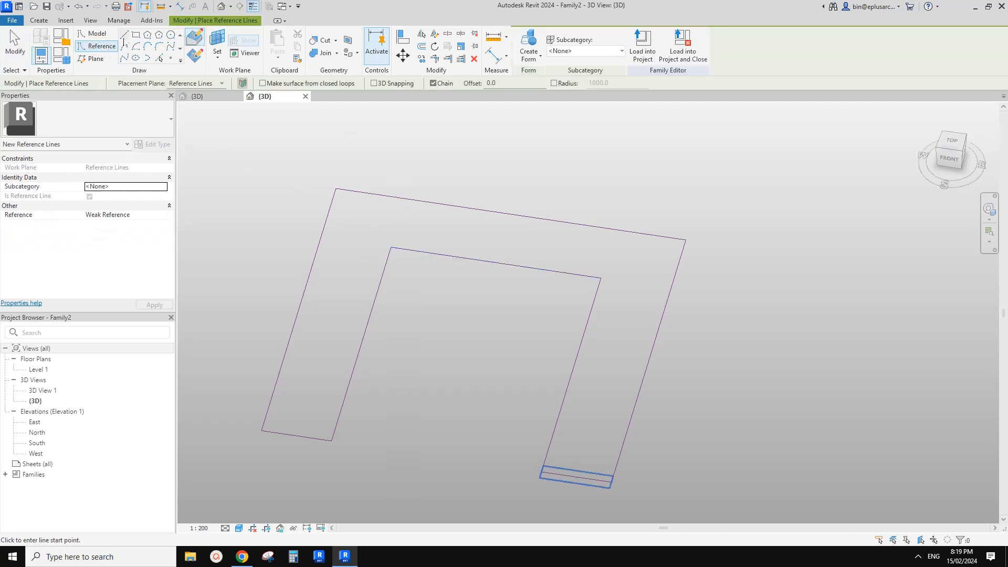
pyautogui.click(216, 41)
pyautogui.click(105, 83)
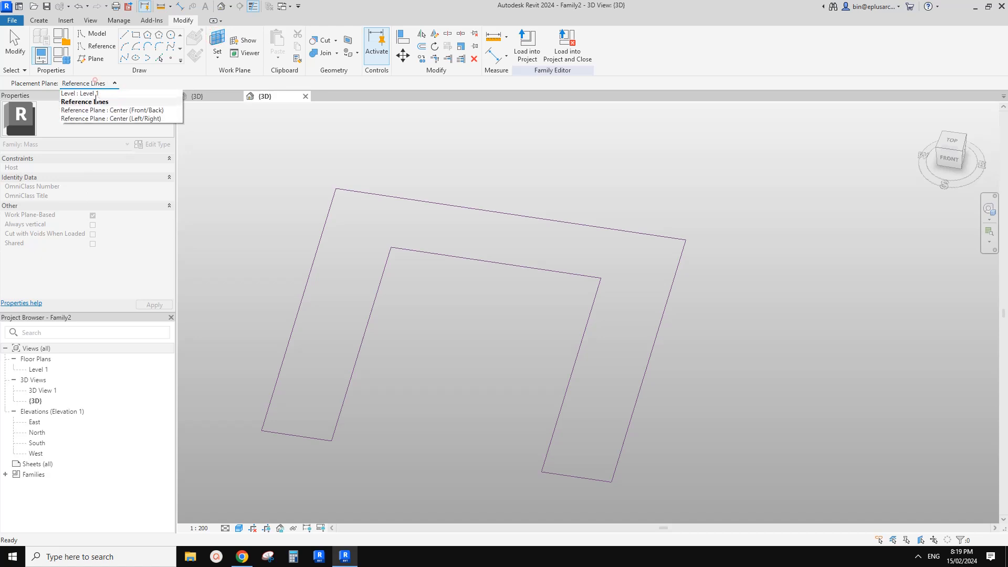
pyautogui.click(84, 94)
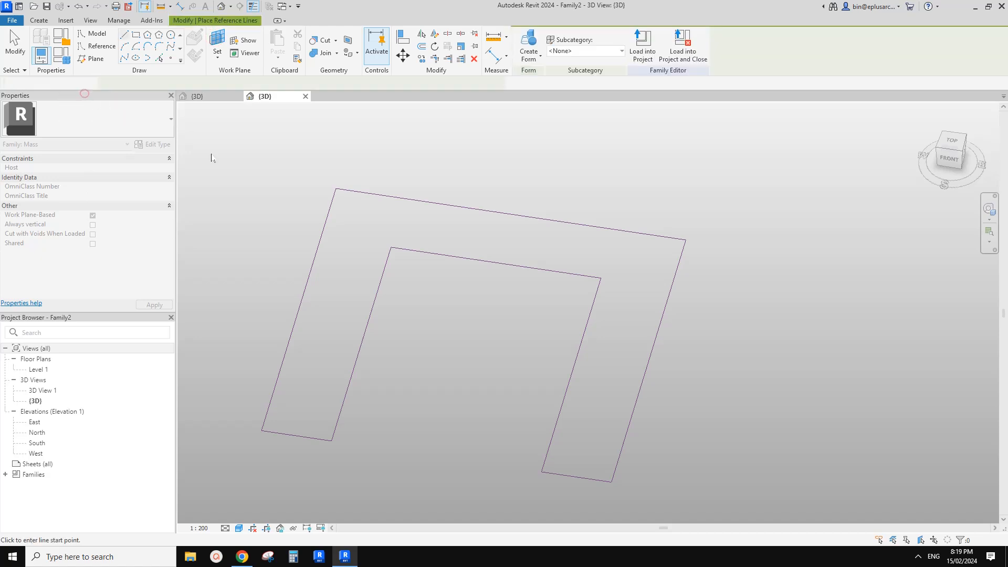
# - Draw two diagonal mitre reference lines joining each outer corner of the U outline to its matching inner corner
pyautogui.click(336, 189)
pyautogui.click(391, 247)
pyautogui.press('Escape')
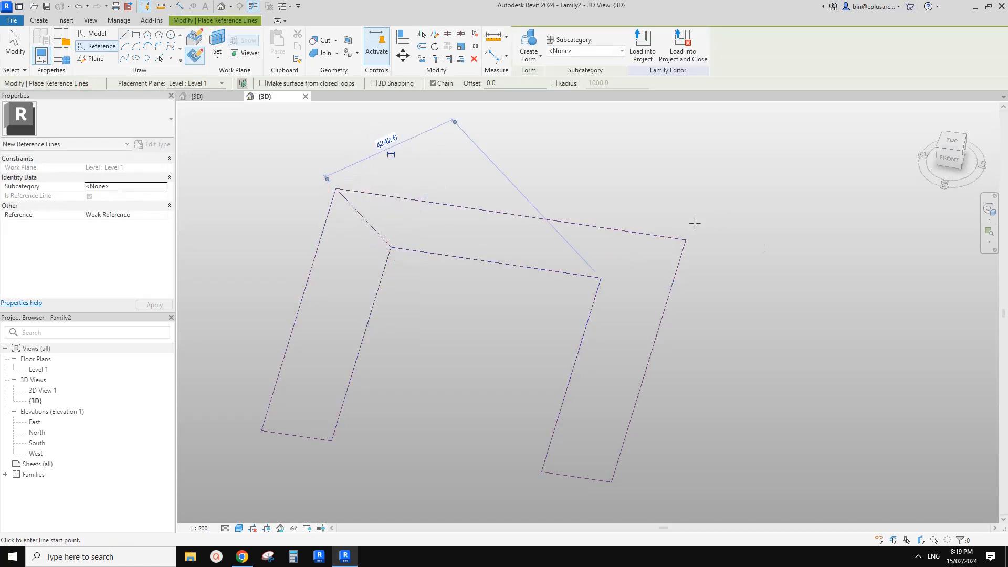
pyautogui.click(686, 240)
pyautogui.click(601, 278)
pyautogui.press('Escape')
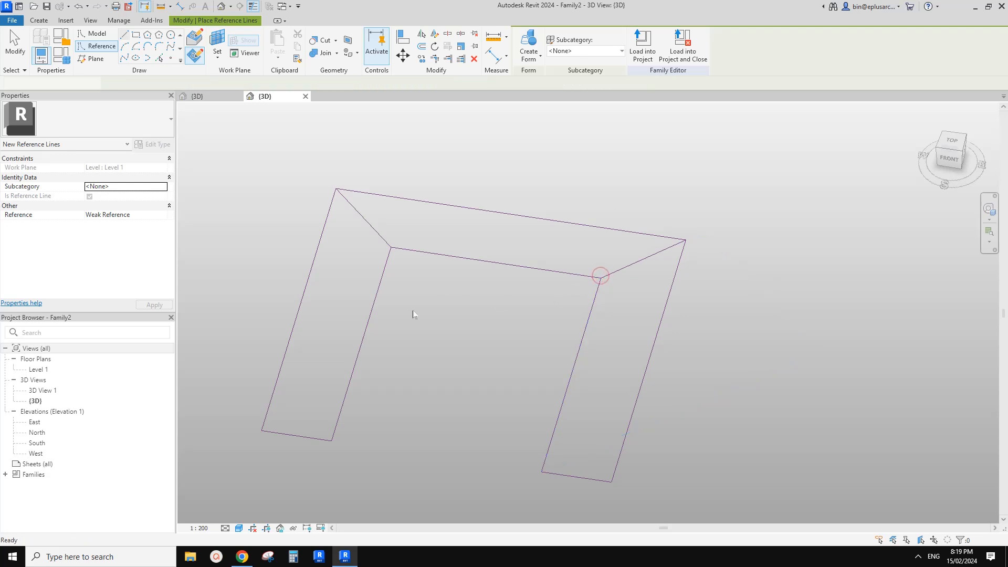
pyautogui.press('Escape')
# - Create a flat surface form from the four reference lines bounding the U's left leg
pyautogui.scroll(-1, 430, 344)
pyautogui.moveTo(279, 148); pyautogui.dragTo(483, 412)
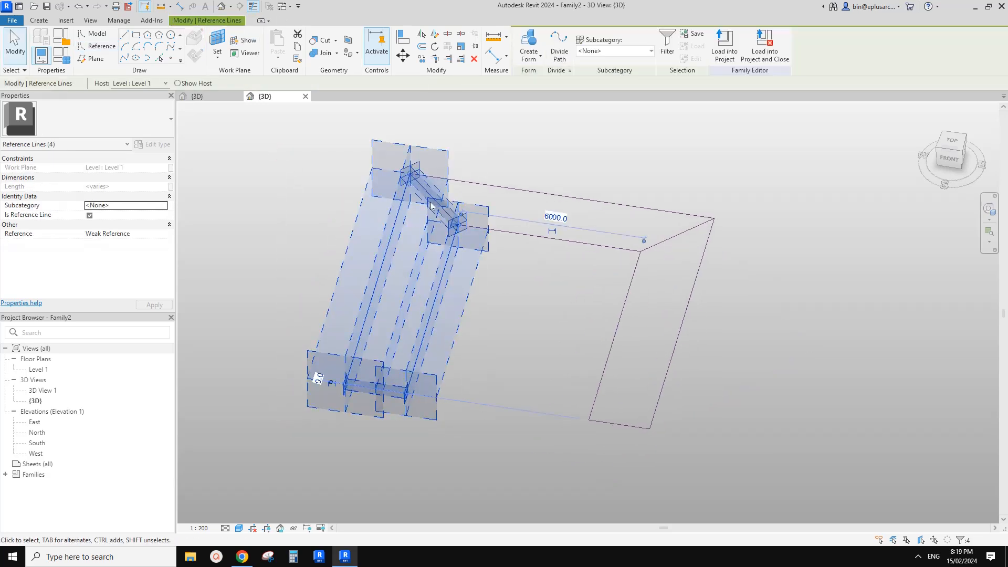
pyautogui.click(528, 42)
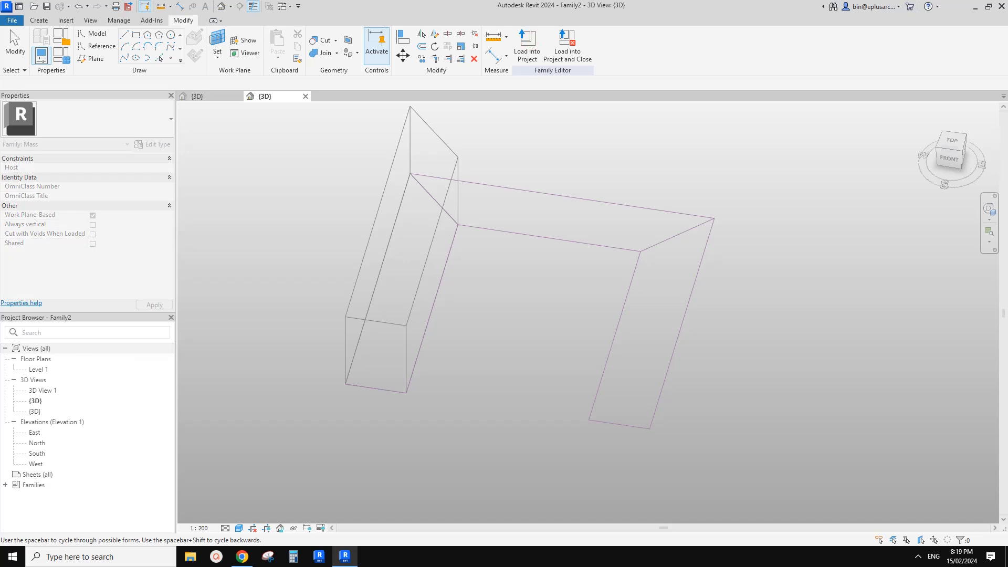
pyautogui.click(339, 307)
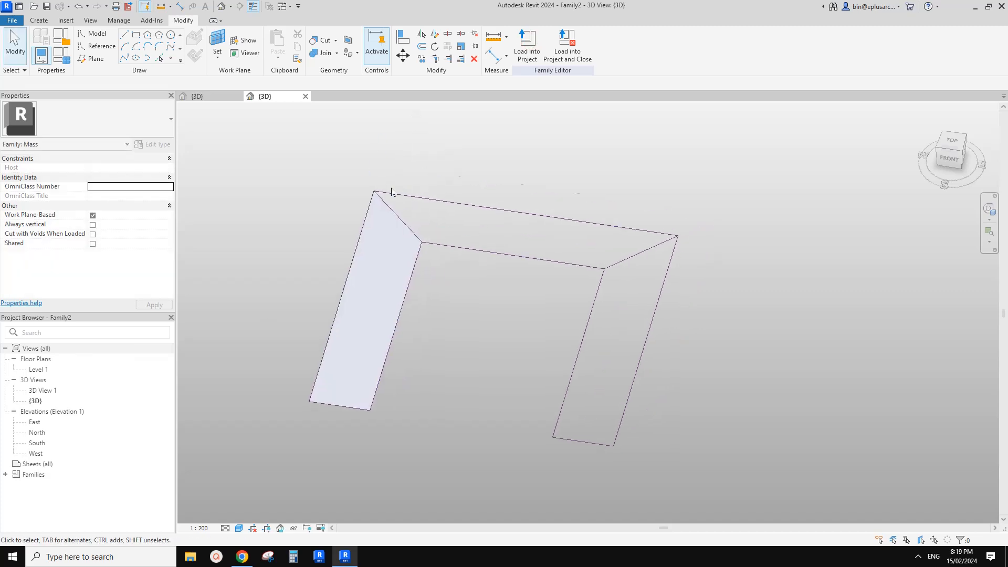
# - Create a flat surface form from the four reference lines bounding the crossbar between the two mitre lines
pyautogui.moveTo(343, 147); pyautogui.dragTo(746, 302)
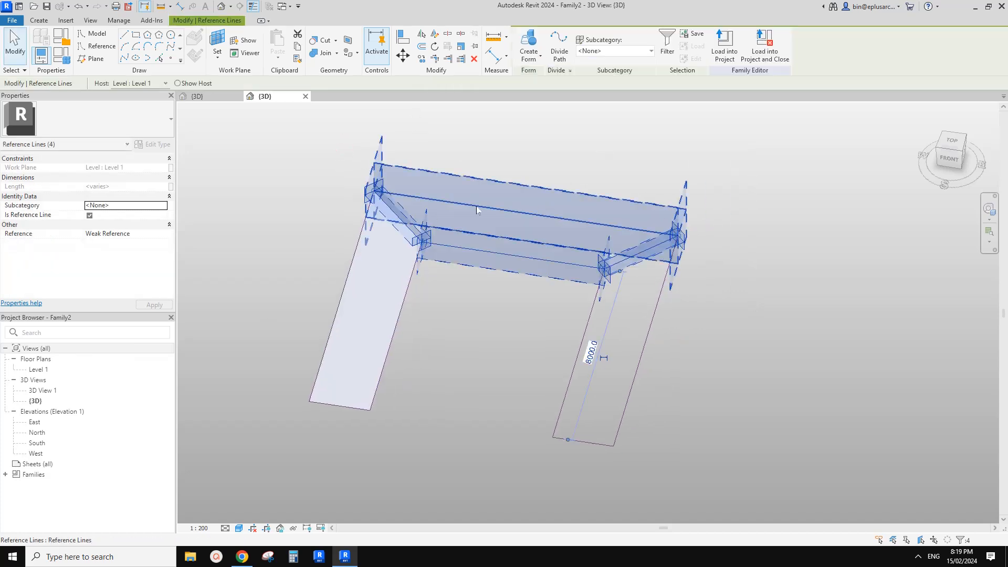
pyautogui.click(528, 42)
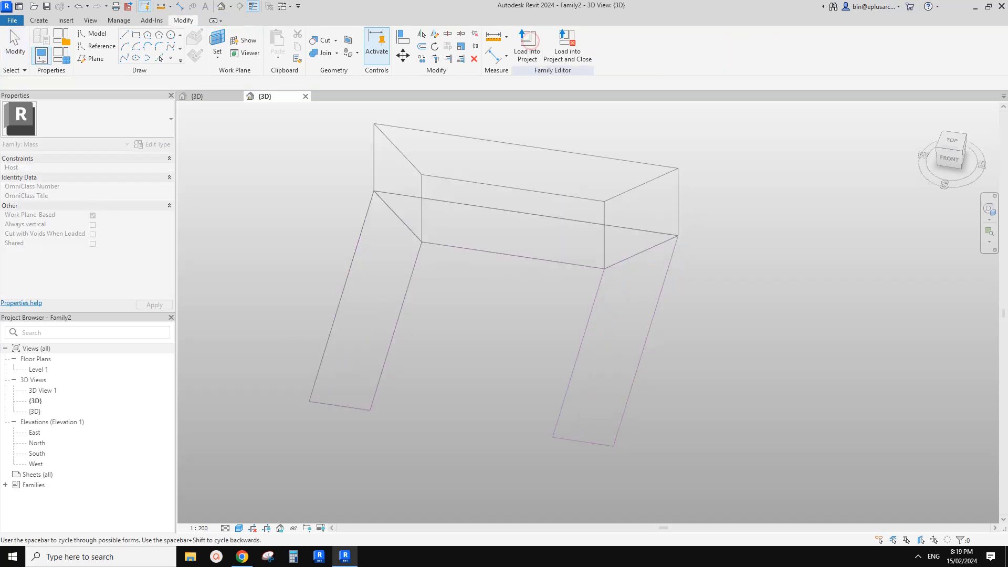
pyautogui.click(259, 349)
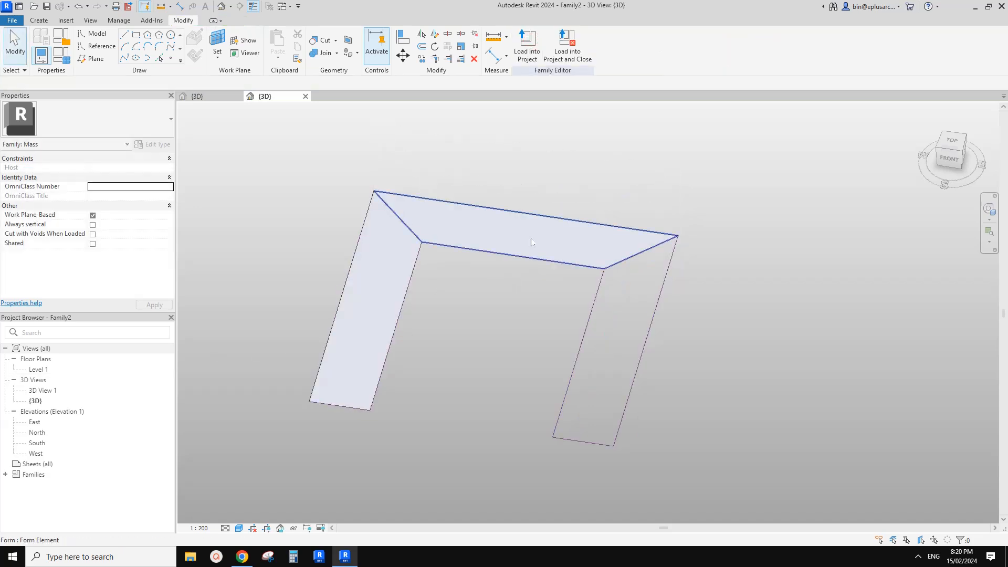
# - Create a flat surface form from the four reference lines bounding the U's right leg
pyautogui.moveTo(490, 175); pyautogui.dragTo(735, 504)
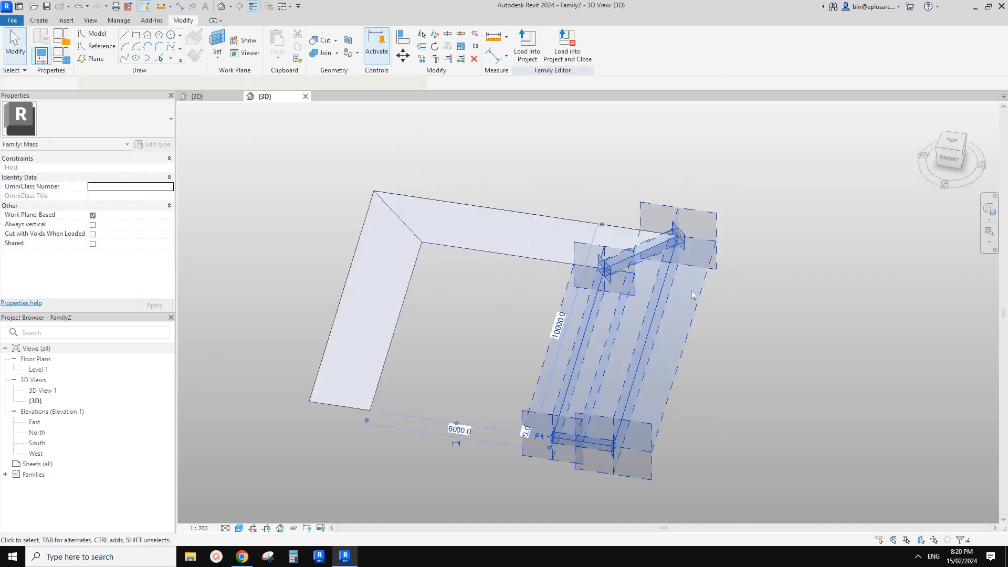
pyautogui.click(529, 42)
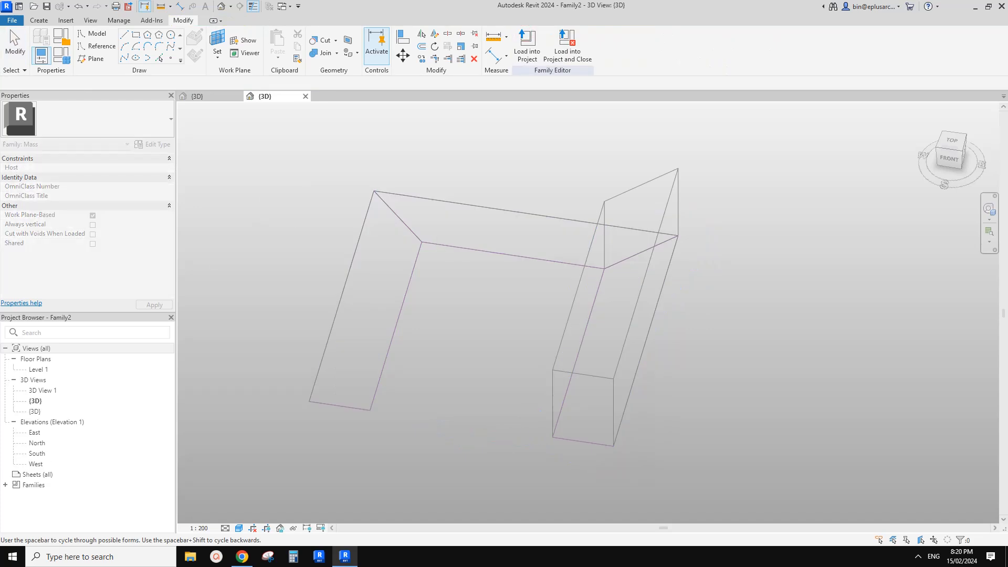
pyautogui.press('space')
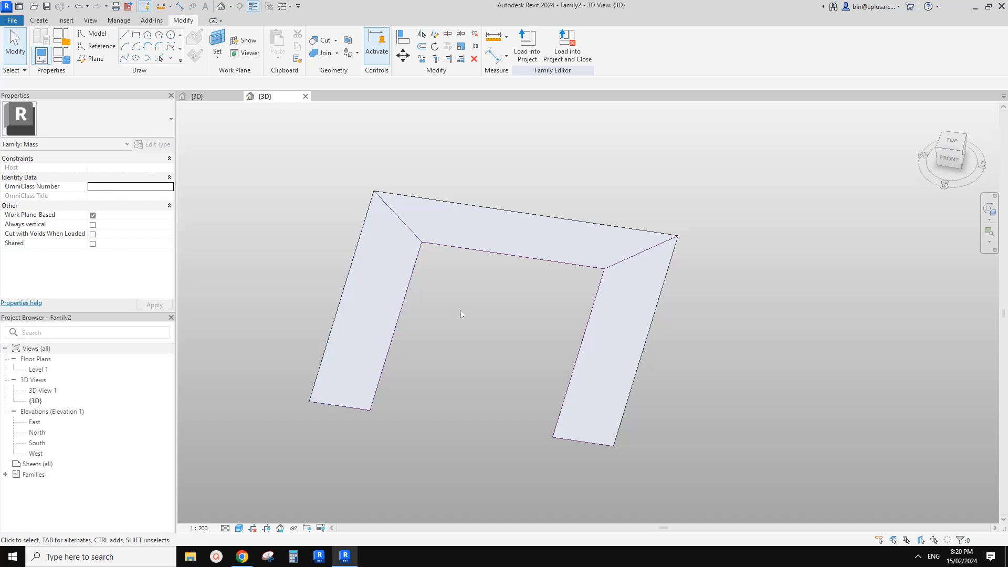
# - Divide the right leg's surface form with a UV grid
pyautogui.click(597, 313)
pyautogui.keyDown('shift'); pyautogui.moveTo(597, 313); pyautogui.dragTo(560, 288, button='middle'); pyautogui.keyUp('shift')
pyautogui.click(612, 286)
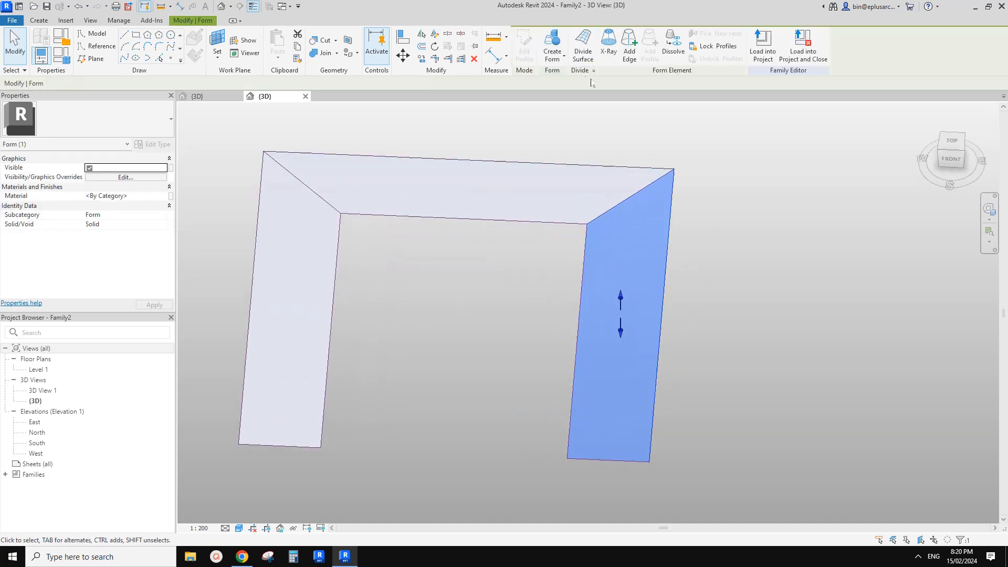
pyautogui.click(584, 48)
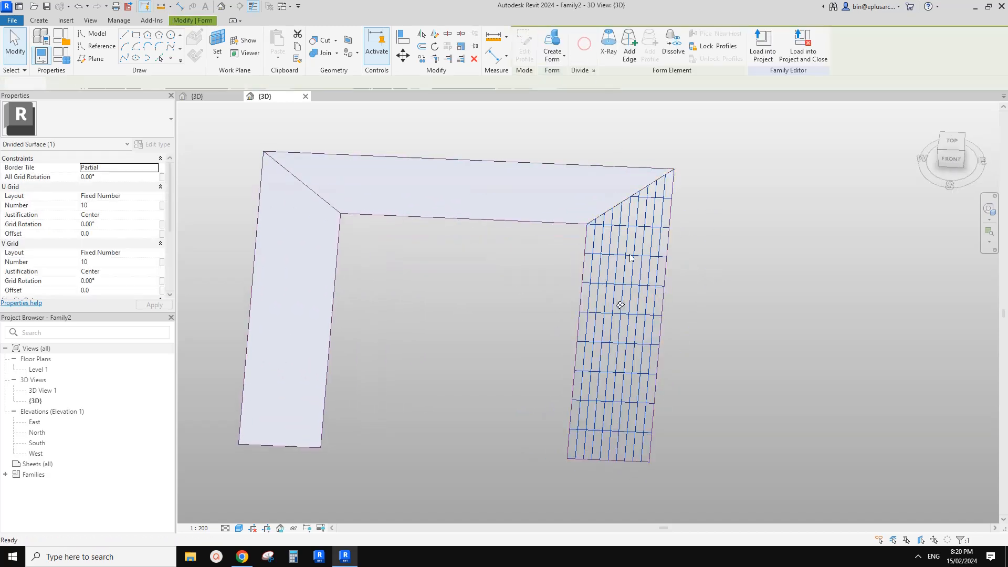
# - Apply the Hexagon pattern to the right leg's divided surface and compare it with the mirror reference photo in Google Docs
pyautogui.click(86, 119)
pyautogui.scroll(1, 62, 250)
pyautogui.click(30, 293)
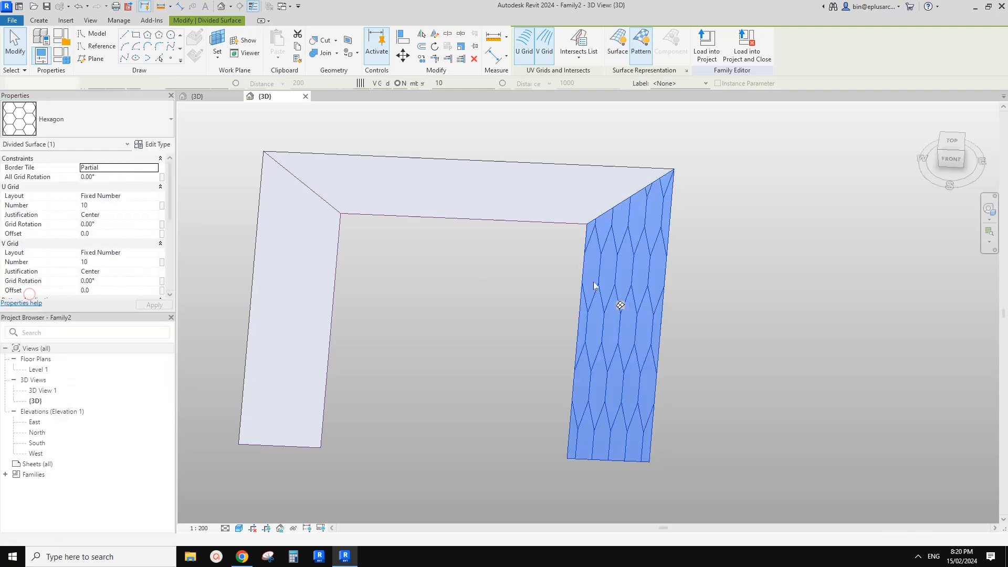
pyautogui.click(468, 293)
pyautogui.keyDown('shift'); pyautogui.moveTo(468, 292); pyautogui.dragTo(448, 287, button='middle'); pyautogui.keyUp('shift')
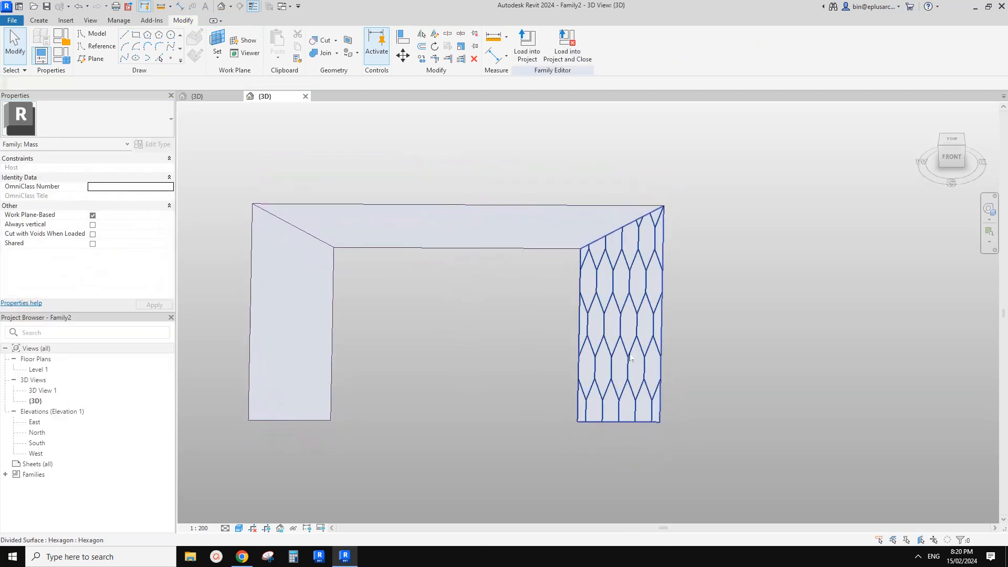
pyautogui.click(242, 555)
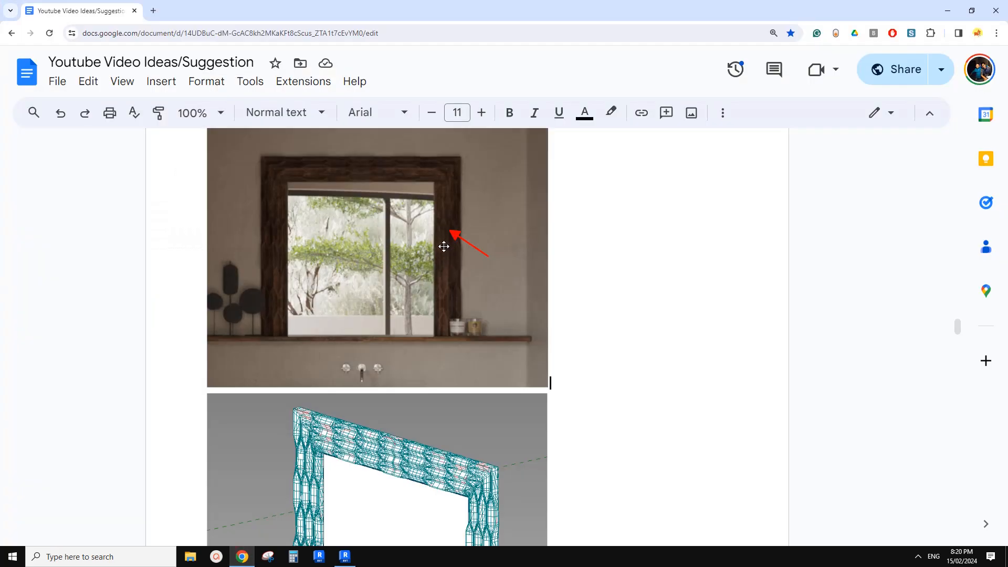
pyautogui.click(344, 555)
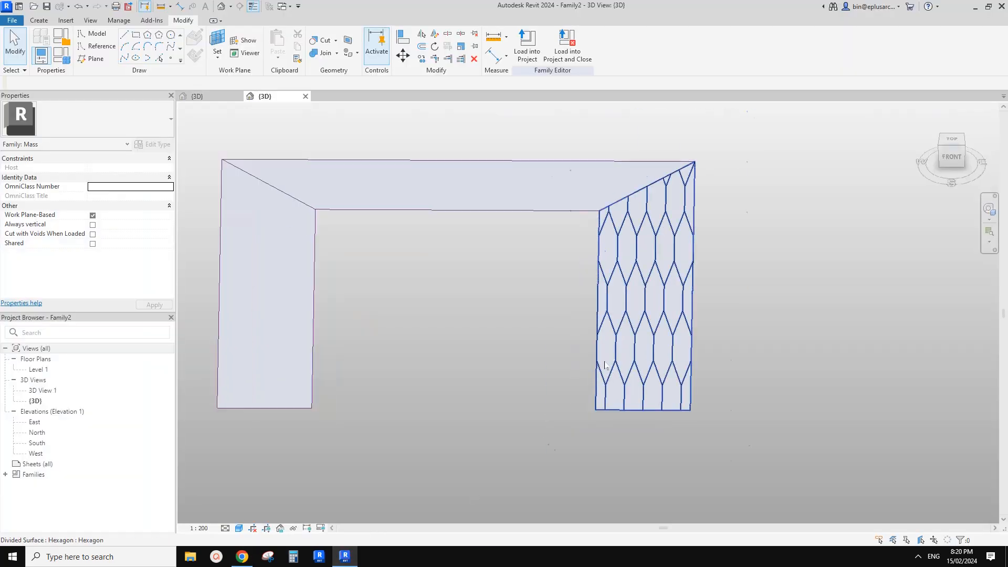
# - Try a V grid number of 5 on the right leg's hexagon-patterned surface
pyautogui.keyDown('shift'); pyautogui.moveTo(702, 341); pyautogui.dragTo(608, 375, button='middle'); pyautogui.keyUp('shift')
pyautogui.click(624, 327)
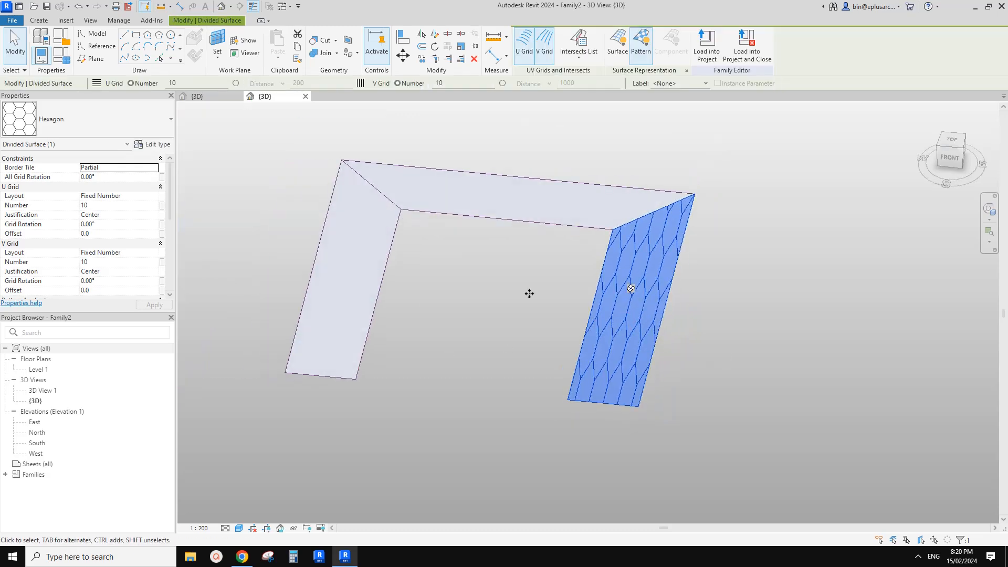
pyautogui.click(102, 263)
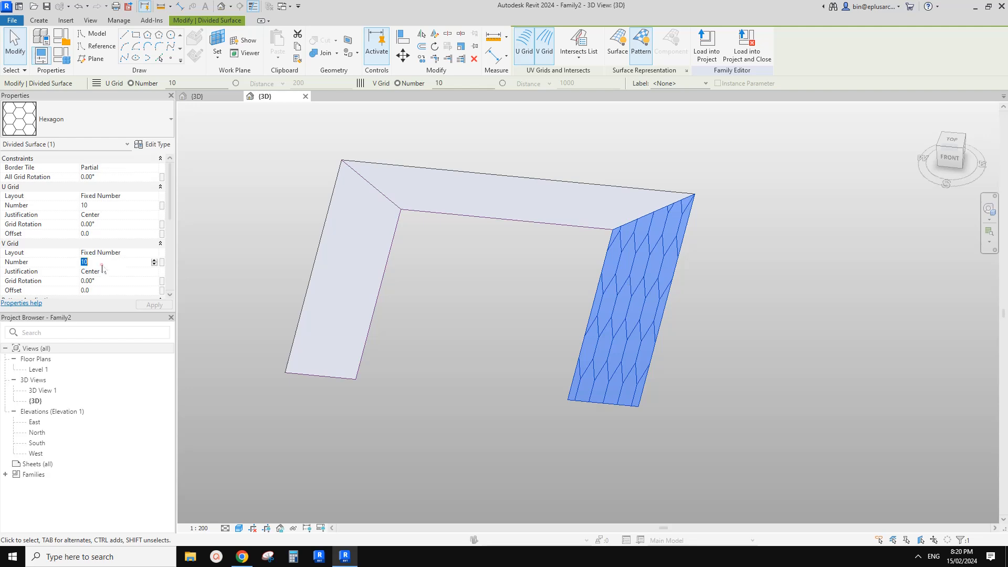
pyautogui.middleClick(299, 227)
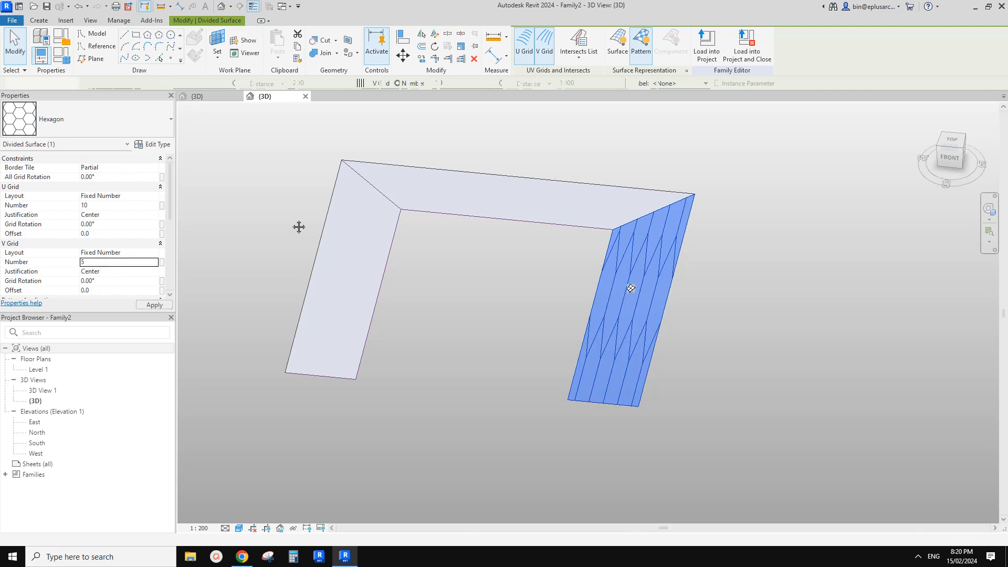
# - Set the right leg's divided surface to a V grid number of 10 and a U grid number of 5
pyautogui.click(97, 262)
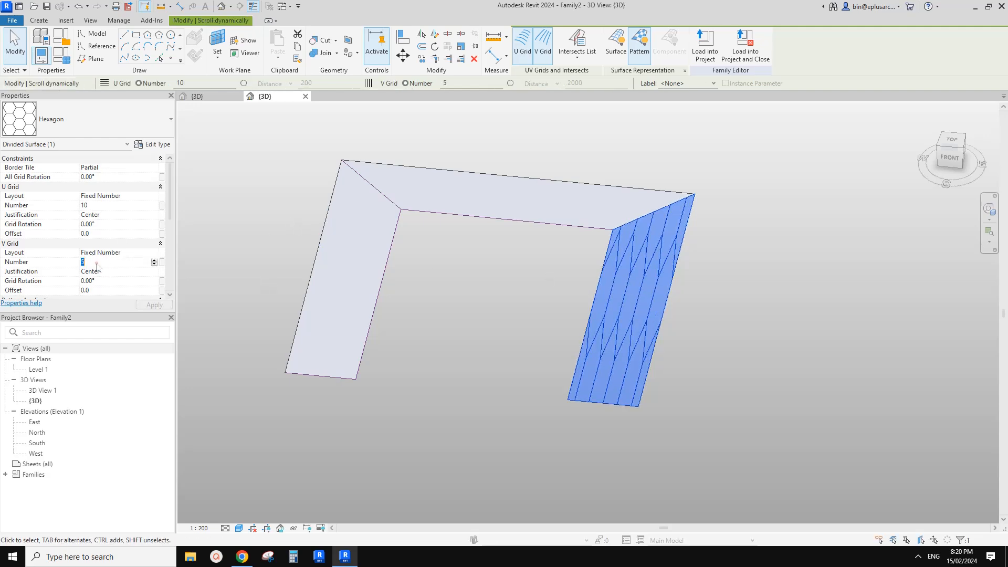
pyautogui.write('10')
pyautogui.click(101, 205)
pyautogui.write('5')
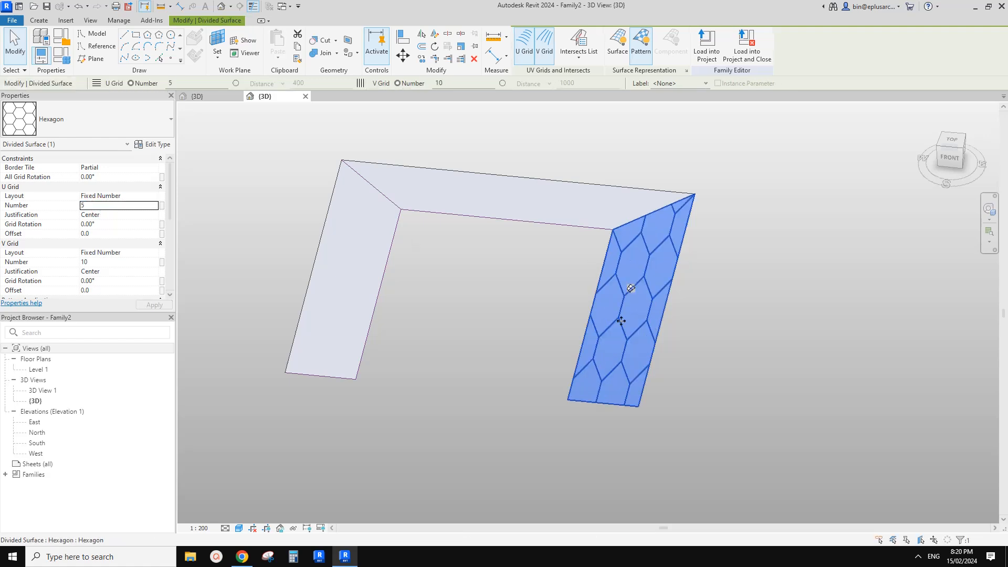
# - Set the U Grid number of the right leg's hexagon divided surface to 4
pyautogui.scroll(2, 622, 321)
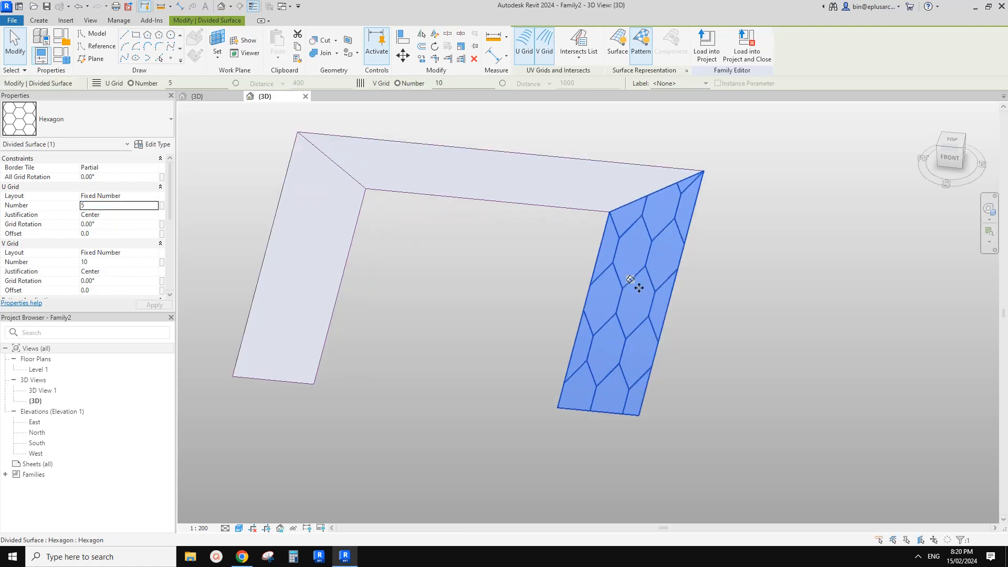
pyautogui.click(100, 209)
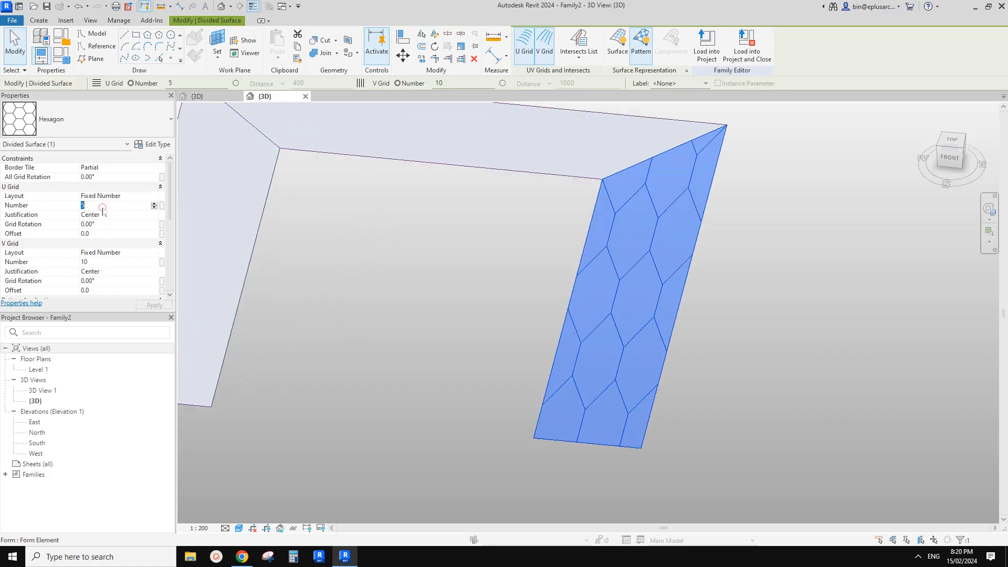
pyautogui.write('4')
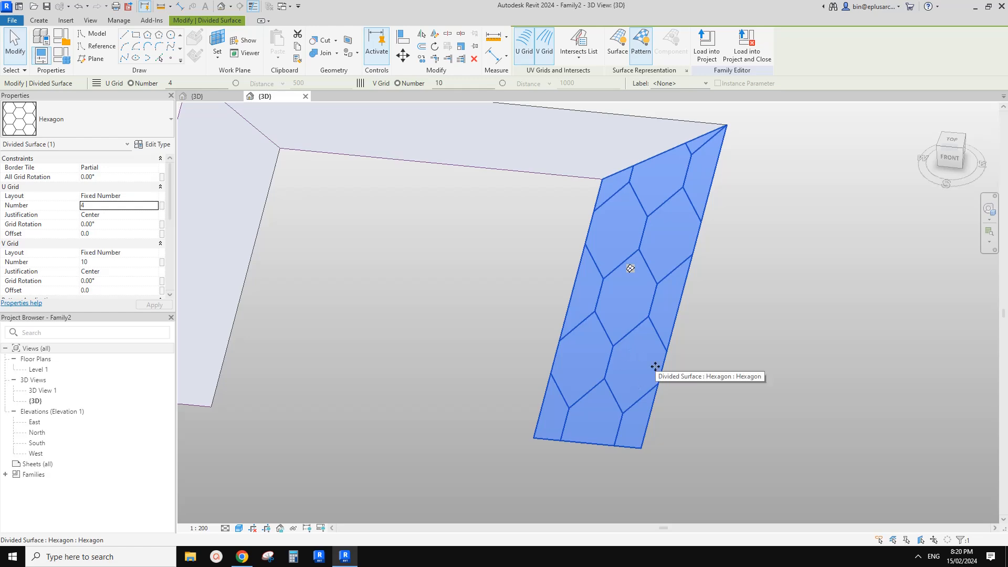
# - Switch to Chrome to check the reference images of the mirror frame in the Google Docs document, and return to Revit
pyautogui.click(242, 557)
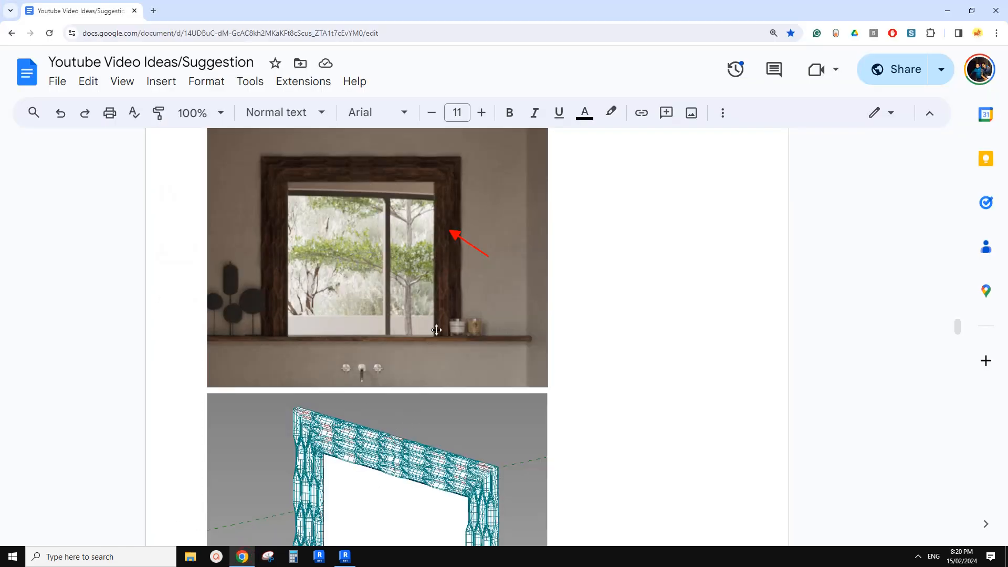
pyautogui.click(318, 558)
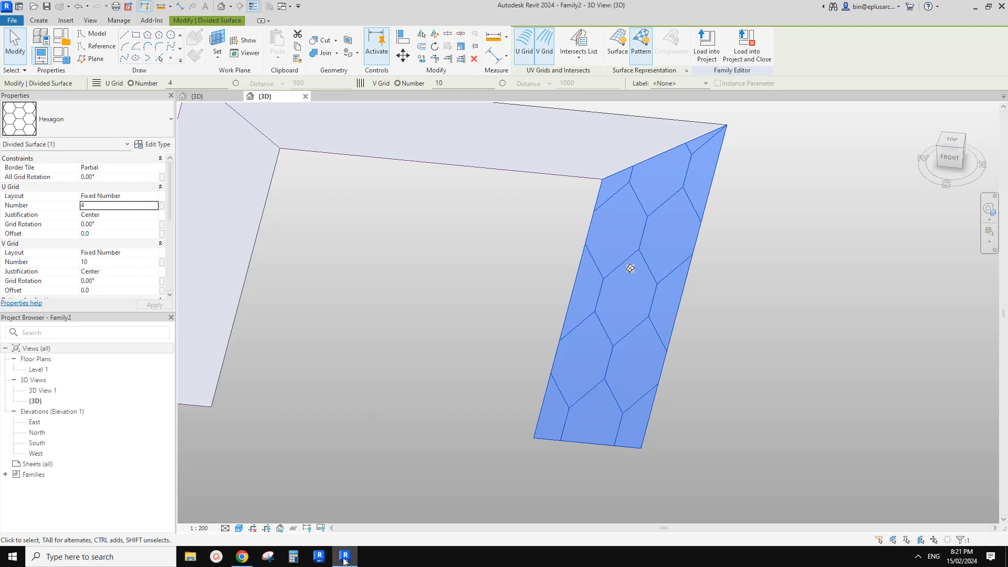
pyautogui.click(347, 559)
pyautogui.click(345, 557)
# - Set the U Grid number of the right leg's hexagon divided surface to 6
pyautogui.moveTo(616, 316); pyautogui.dragTo(593, 292, button='middle')
pyautogui.click(115, 206)
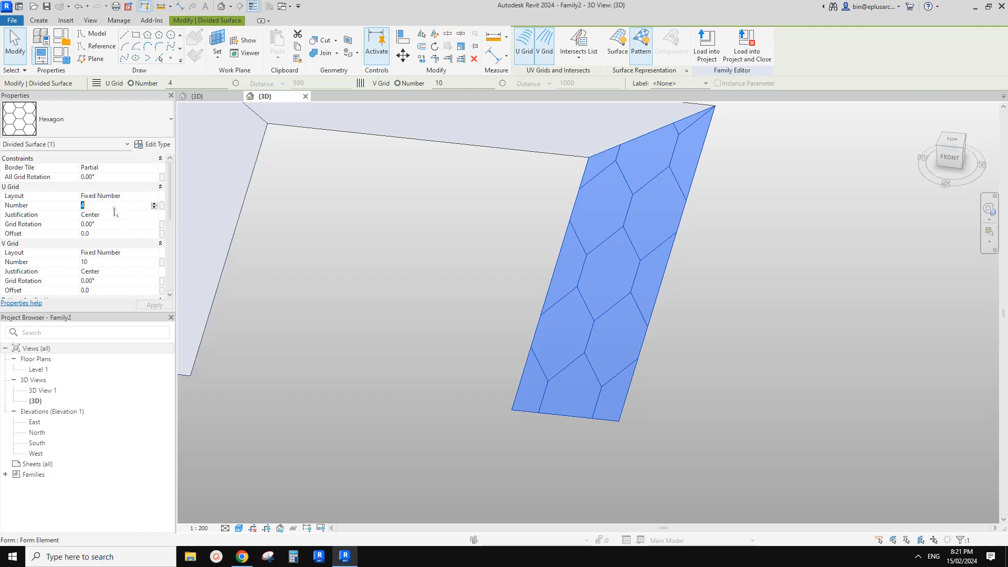
pyautogui.write('6')
pyautogui.middleClick(614, 244)
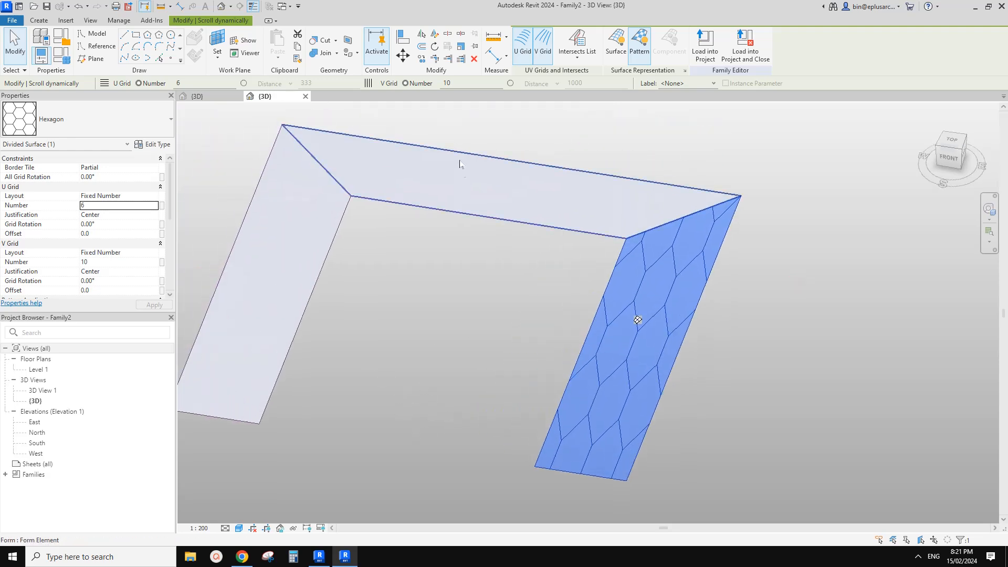
# - Divide the surface of the frame's left leg form
pyautogui.click(465, 181)
pyautogui.click(289, 236)
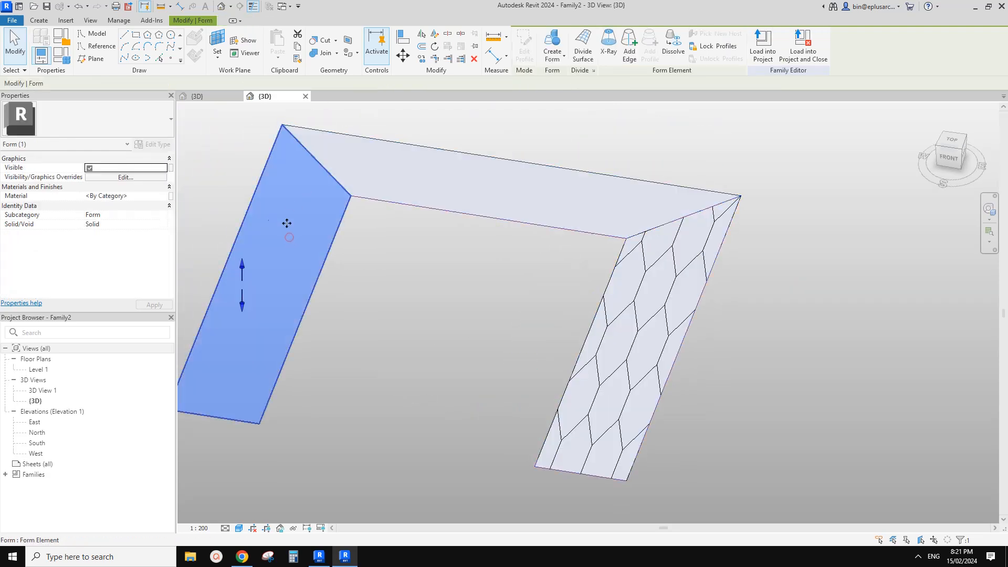
pyautogui.click(583, 46)
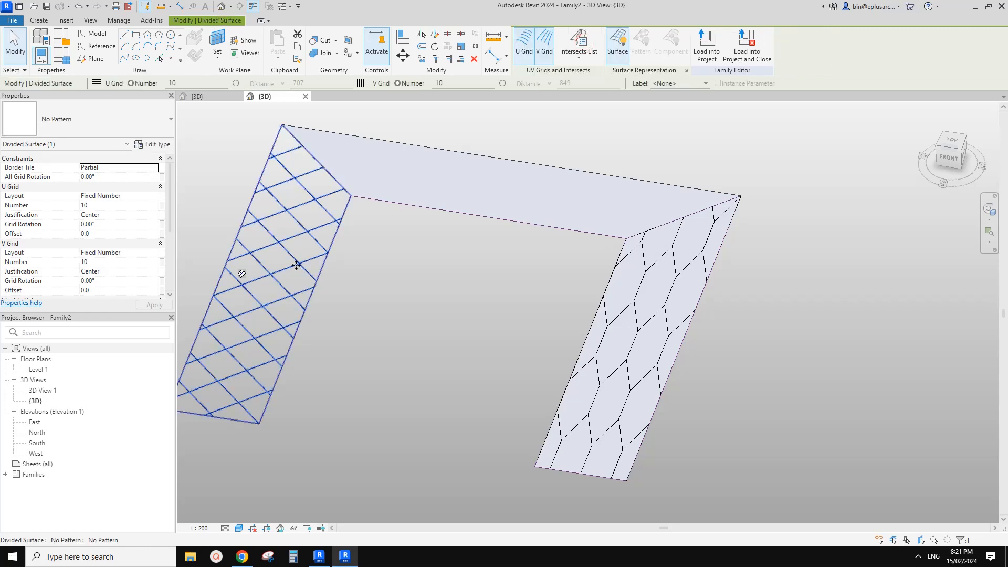
pyautogui.middleClick(315, 262)
pyautogui.click(124, 128)
pyautogui.click(452, 253)
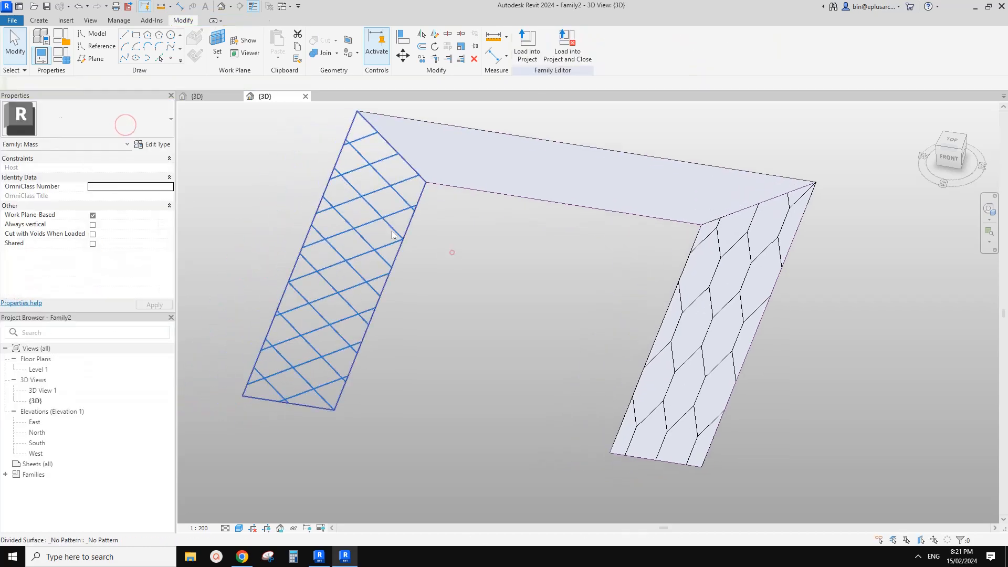
# - Examine the diagonal grid on the left leg's divided surface from above, comparing it with the right leg's hexagon pattern
pyautogui.click(380, 224)
pyautogui.keyDown('shift'); pyautogui.moveTo(391, 291); pyautogui.dragTo(403, 329, button='middle'); pyautogui.keyUp('shift')
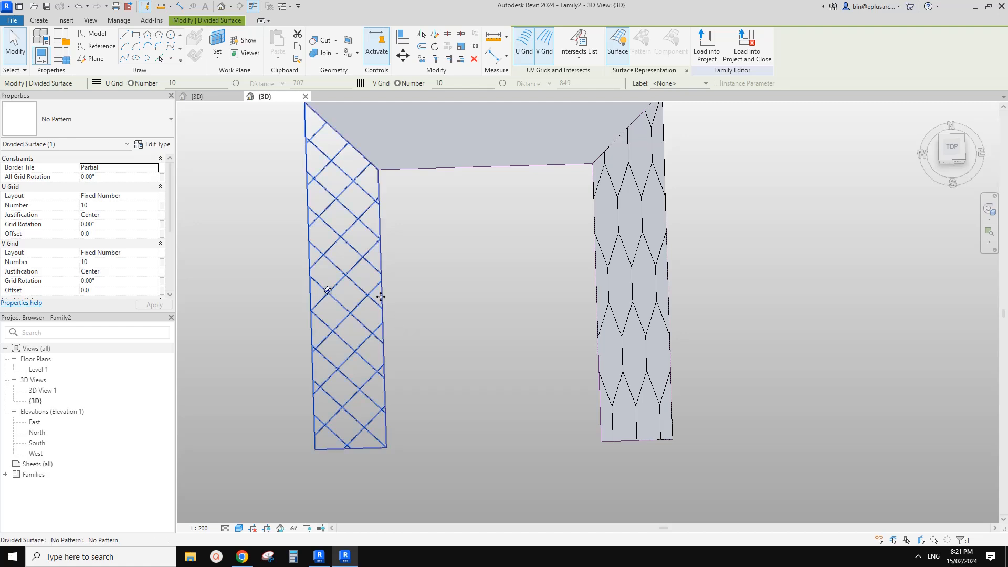
pyautogui.moveTo(368, 264); pyautogui.dragTo(359, 272, button='middle')
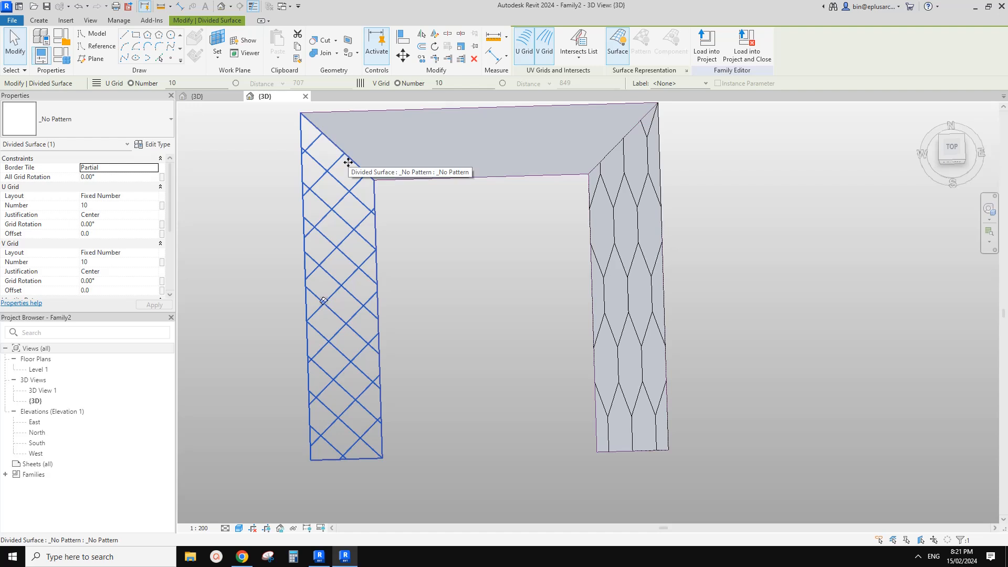
pyautogui.scroll(-2, 405, 245)
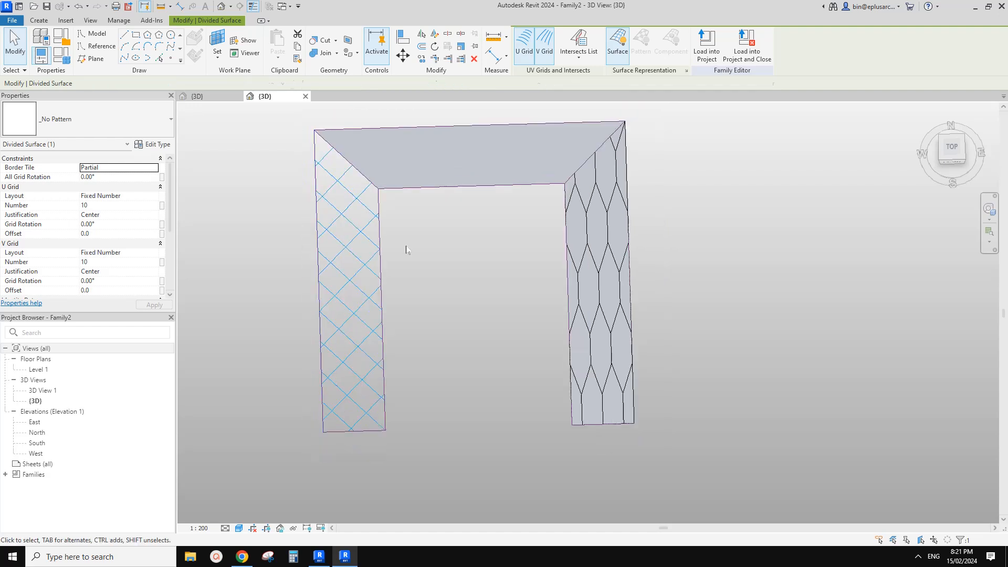
pyautogui.click(405, 245)
pyautogui.click(366, 234)
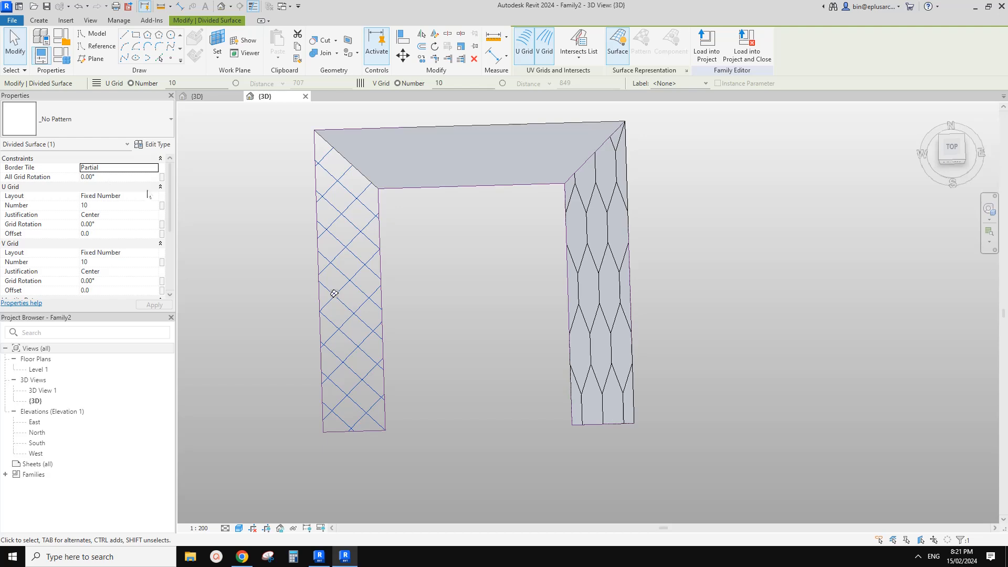
pyautogui.scroll(2, 346, 178)
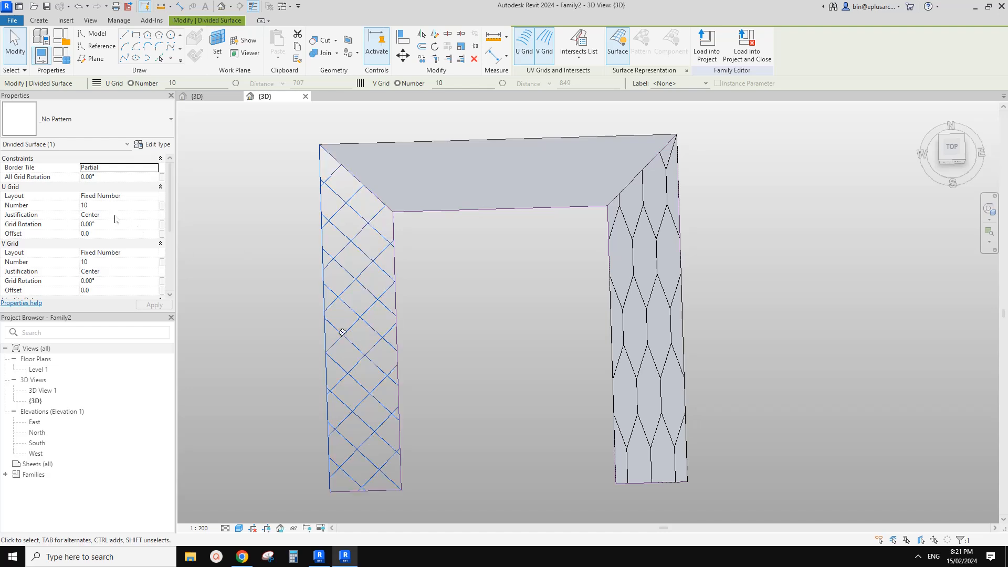
pyautogui.moveTo(479, 287); pyautogui.dragTo(475, 290, button='middle')
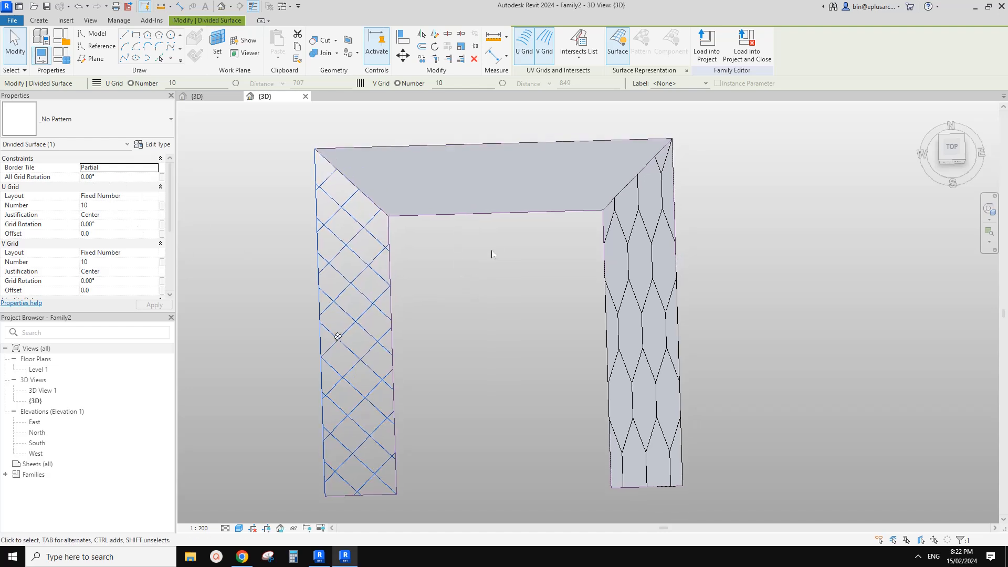
pyautogui.moveTo(491, 245); pyautogui.dragTo(487, 252, button='middle')
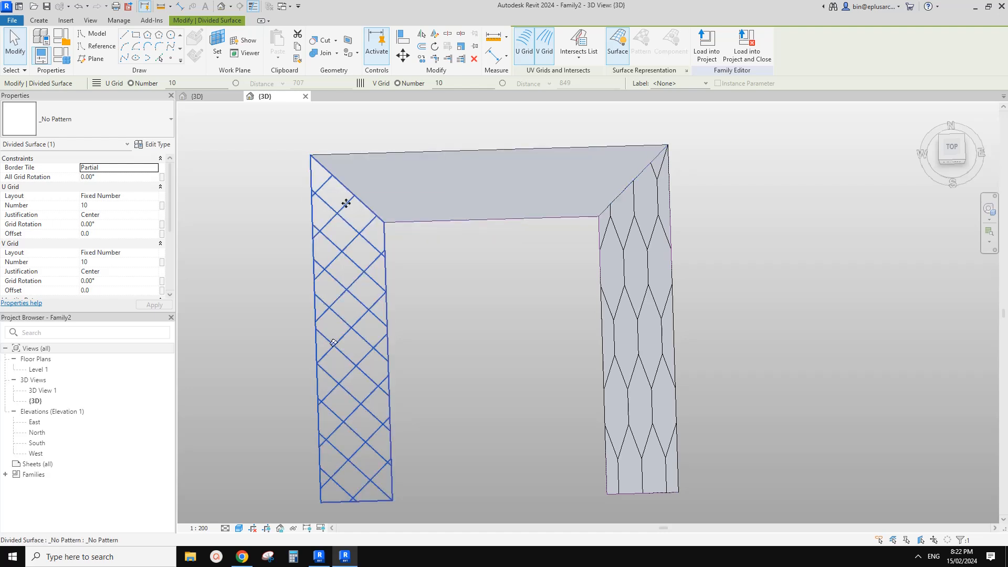
pyautogui.moveTo(371, 208); pyautogui.dragTo(390, 238)
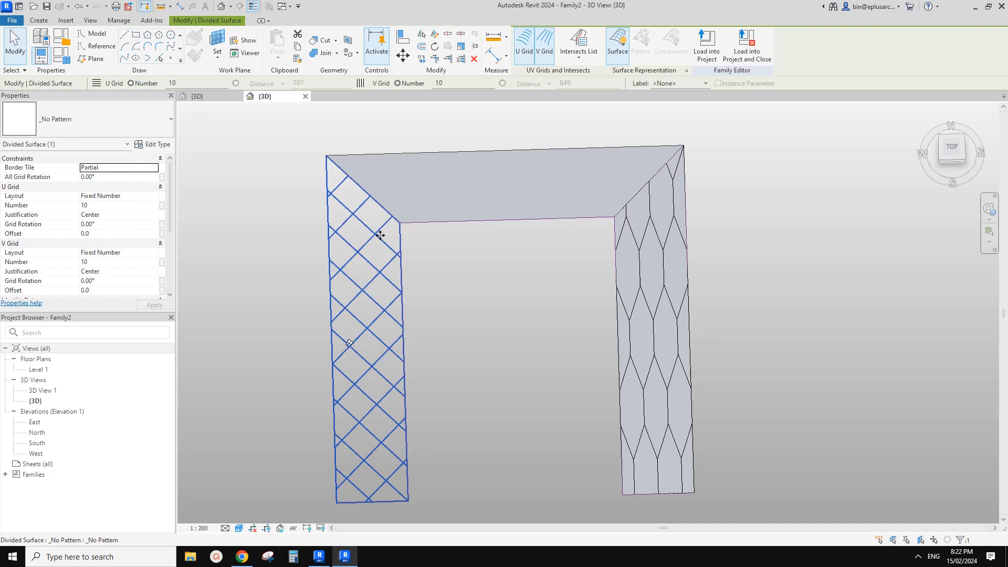
# - Apply the Hexagon pattern to the left leg's divided surface
pyautogui.click(87, 118)
pyautogui.scroll(2, 70, 247)
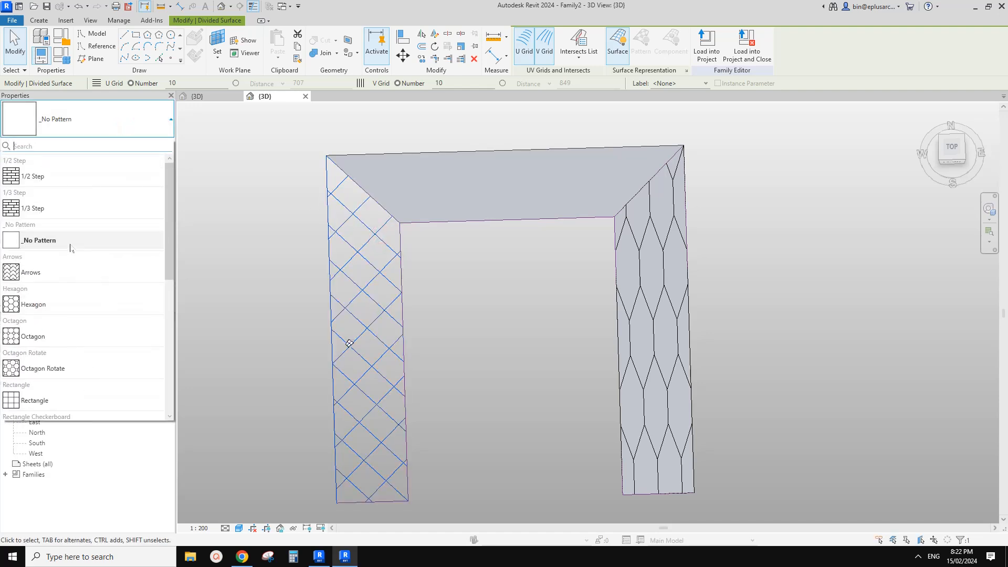
pyautogui.scroll(-1, 70, 248)
pyautogui.click(36, 209)
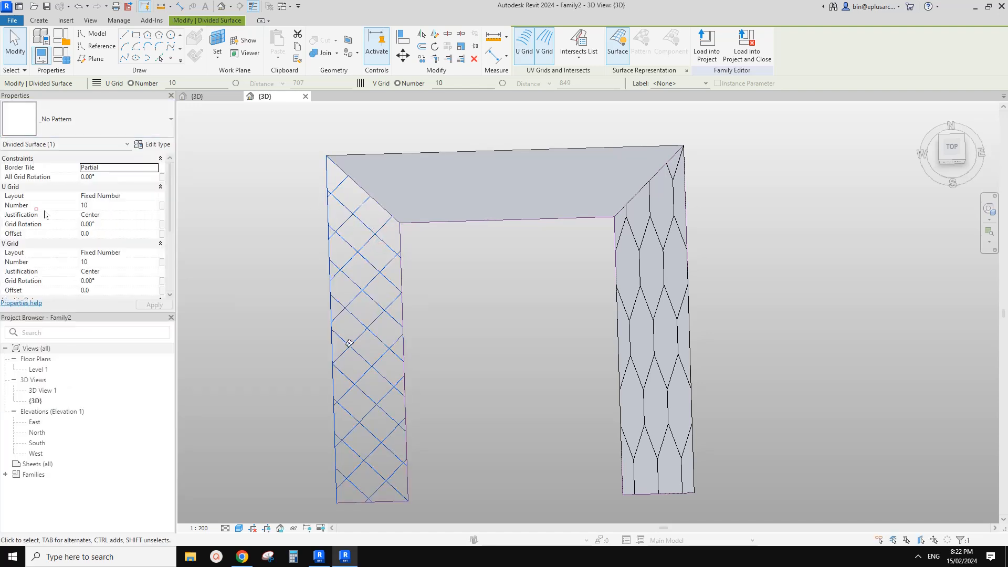
pyautogui.moveTo(349, 343); pyautogui.dragTo(342, 297)
# - Try an All Grid Rotation of 45° on the left leg's surface, and change it to -45°
pyautogui.click(129, 178)
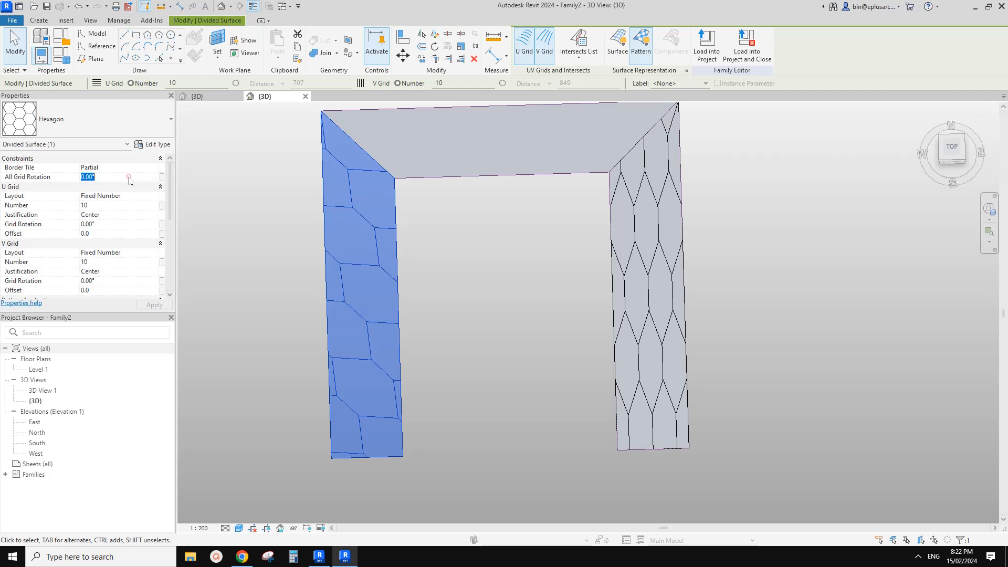
pyautogui.write('45')
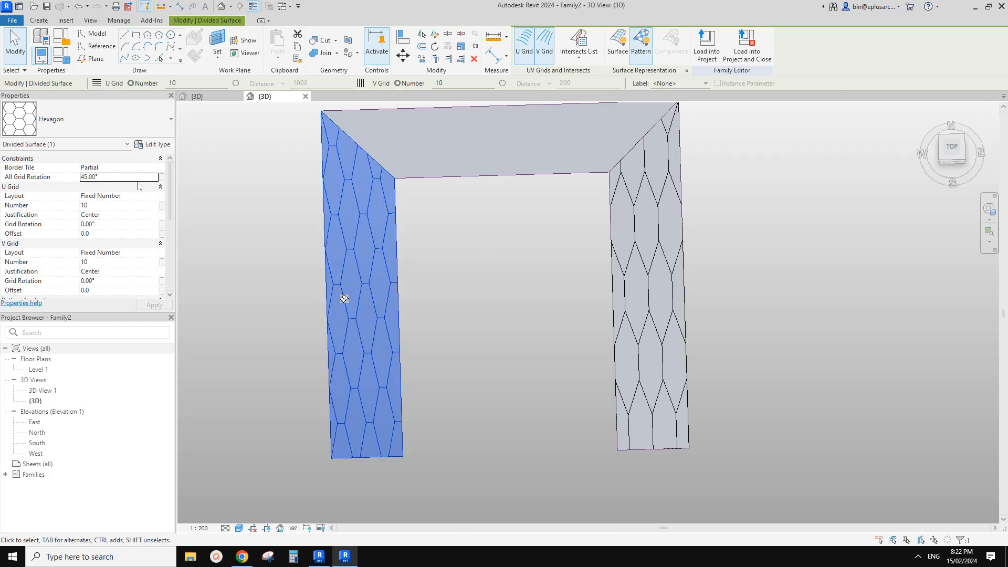
pyautogui.click(135, 179)
pyautogui.write('-45')
pyautogui.press('Return')
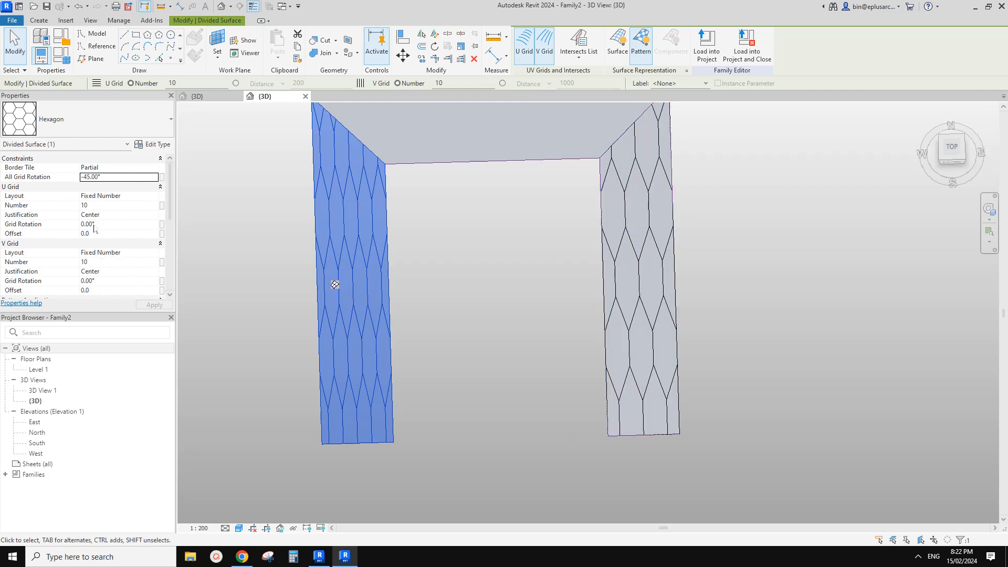
# - Set the left leg's U Grid number to 6, and return its V Grid number to 10 after trying 6
pyautogui.click(100, 262)
pyautogui.write('6')
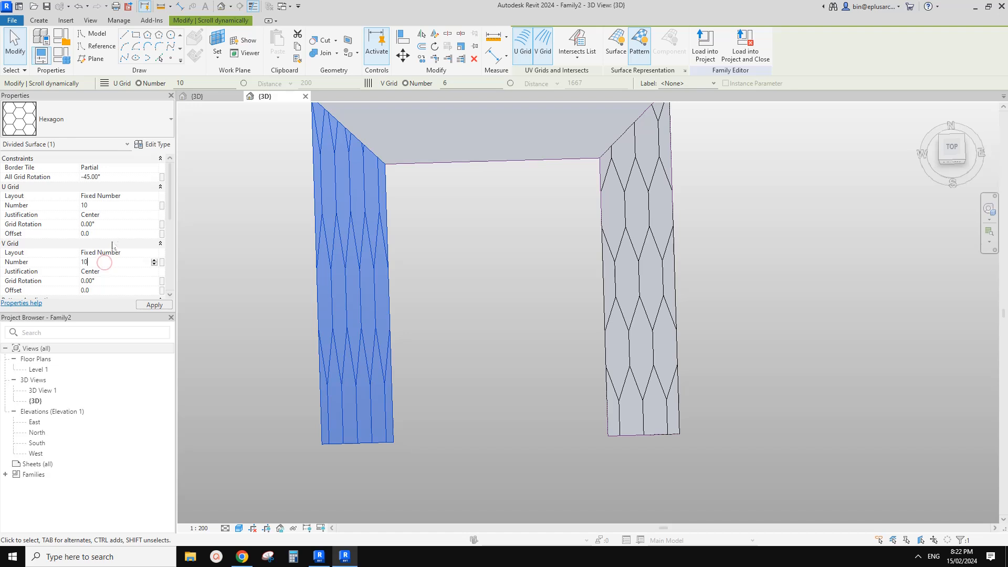
pyautogui.click(102, 206)
pyautogui.write('6')
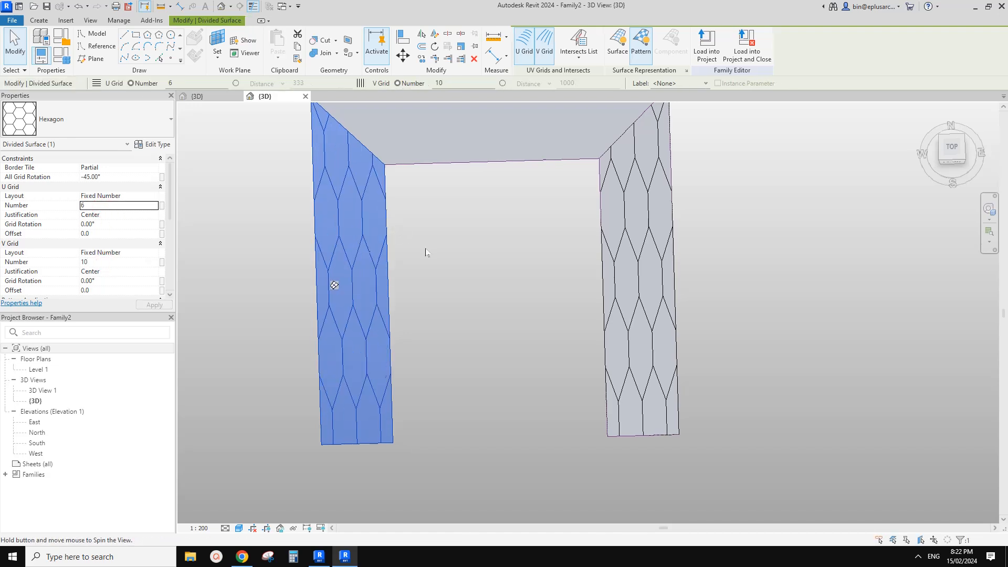
pyautogui.keyDown('shift'); pyautogui.moveTo(423, 262); pyautogui.dragTo(427, 392, button='middle'); pyautogui.keyUp('shift')
pyautogui.moveTo(480, 250); pyautogui.dragTo(486, 281, button='middle')
pyautogui.click(486, 281)
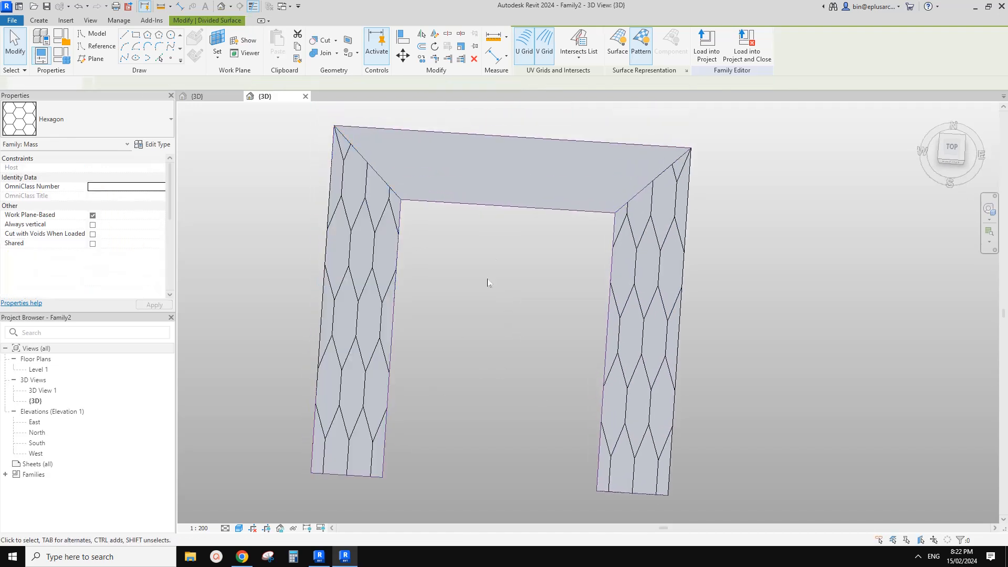
# - Divide the surface of the frame's top piece and reselect the divided surface
pyautogui.click(499, 190)
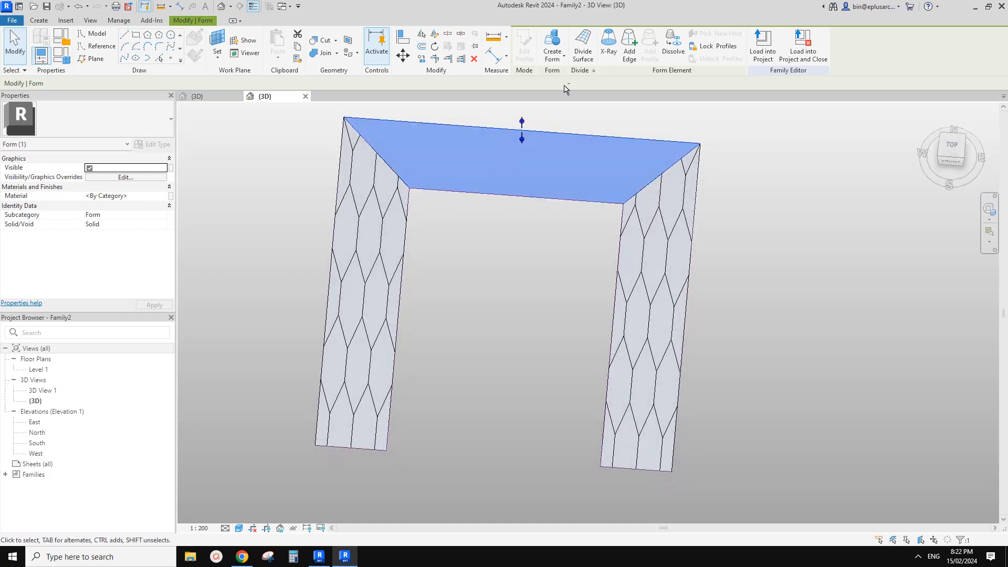
pyautogui.click(583, 47)
pyautogui.moveTo(546, 137); pyautogui.dragTo(526, 207, button='middle')
pyautogui.keyDown('shift'); pyautogui.moveTo(526, 206); pyautogui.dragTo(527, 209, button='middle'); pyautogui.keyUp('shift')
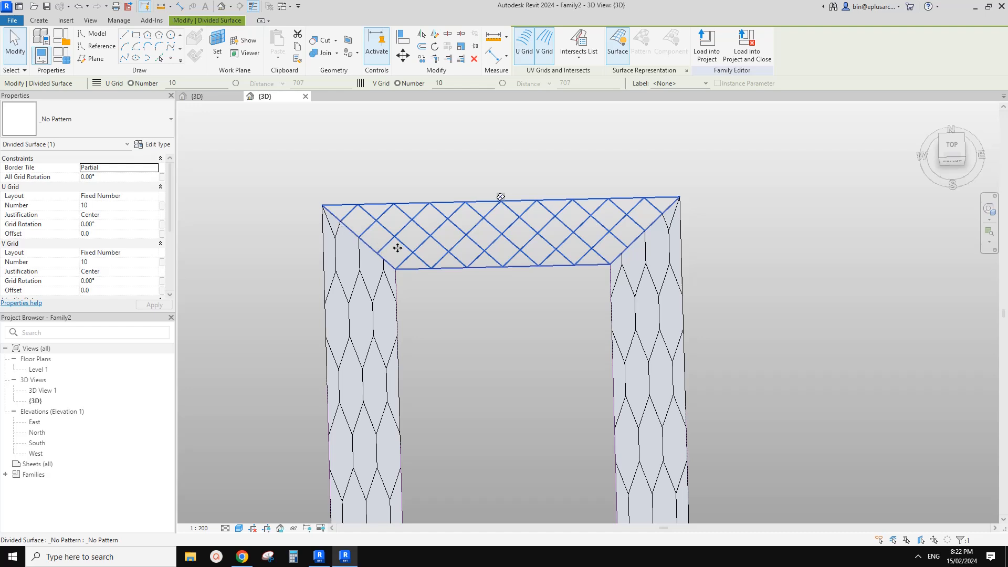
pyautogui.moveTo(398, 248); pyautogui.dragTo(374, 245, button='middle')
pyautogui.click(482, 301)
pyautogui.click(484, 228)
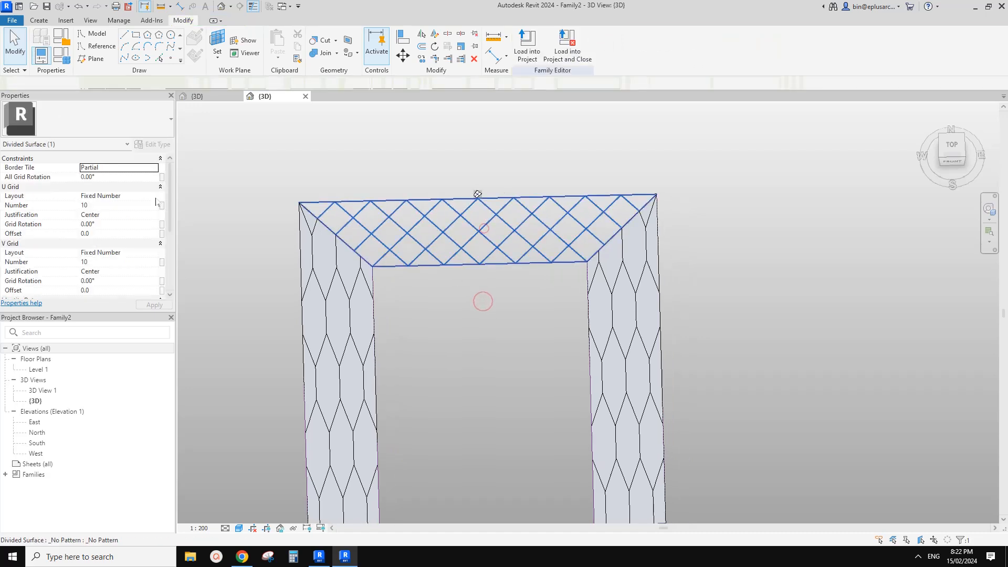
# - Set the top piece's All Grid Rotation to 45° and apply the Hexagon pattern to it
pyautogui.click(111, 177)
pyautogui.write('5645')
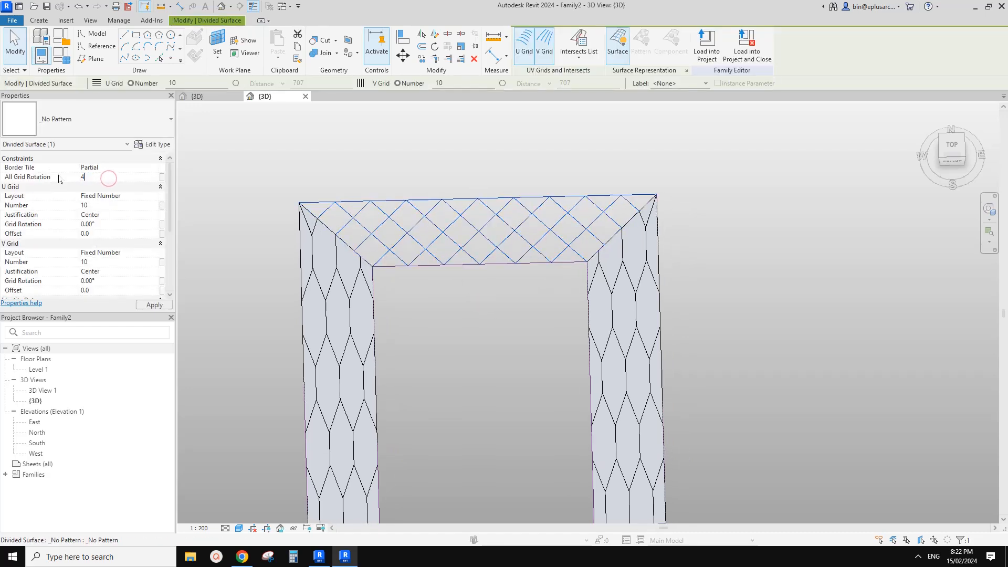
pyautogui.press('Return')
pyautogui.click(97, 123)
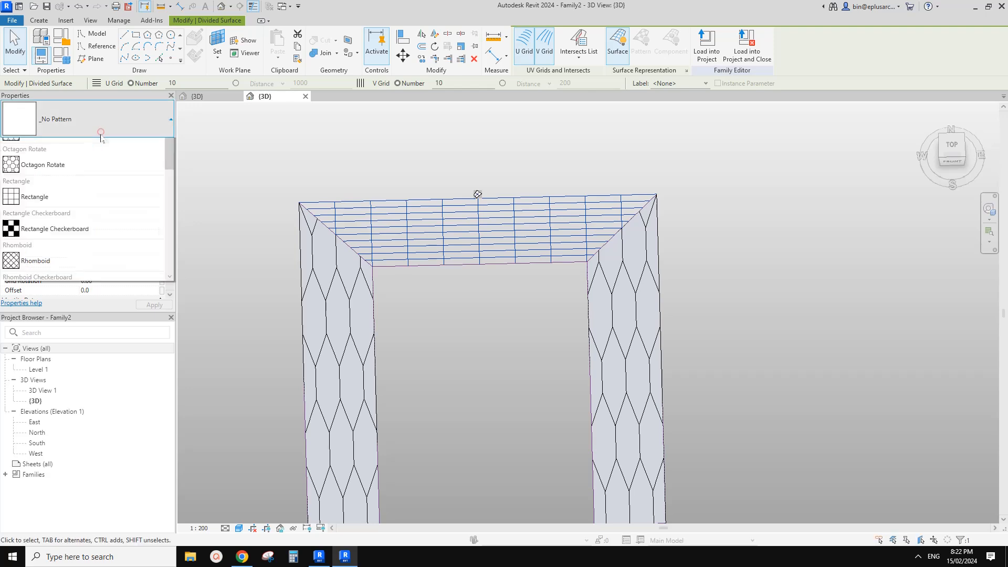
pyautogui.click(45, 243)
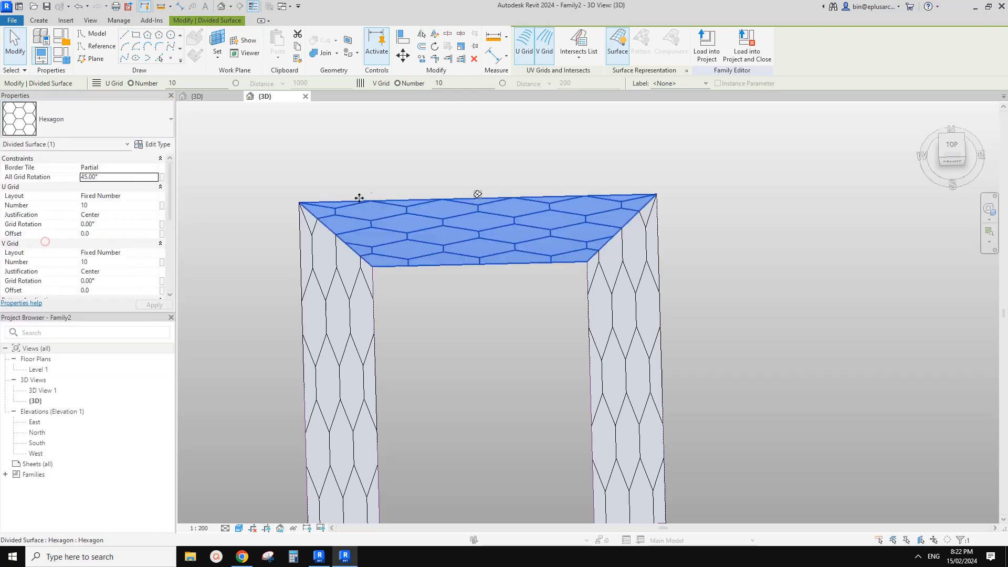
# - Change the All Grid Rotation of the top piece's hexagon surface to -45°
pyautogui.doubleClick(106, 177)
pyautogui.write('-45')
pyautogui.press('Return')
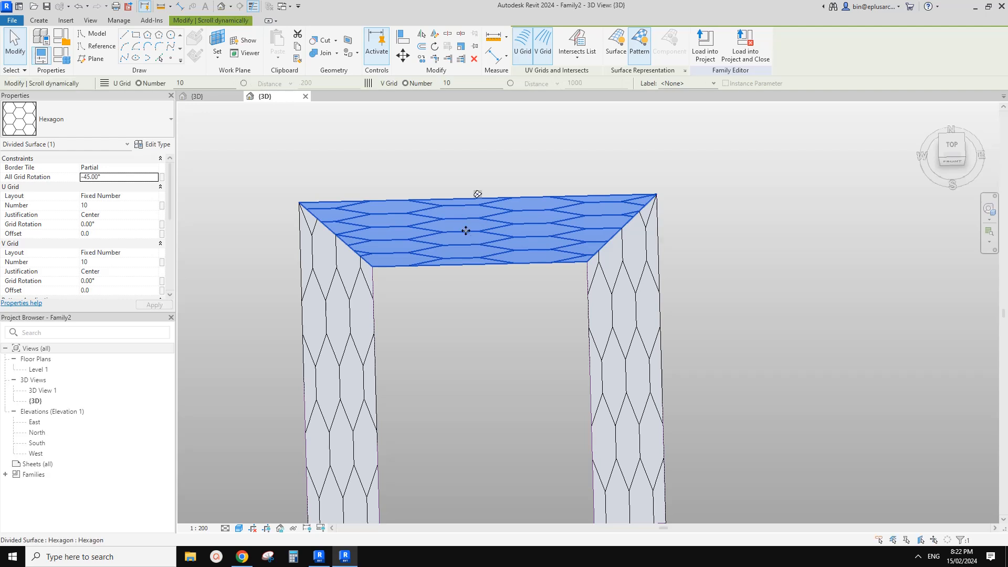
# - Set the top piece's U Grid number to 6, and return its V Grid number to 10 after trying 6
pyautogui.doubleClick(105, 262)
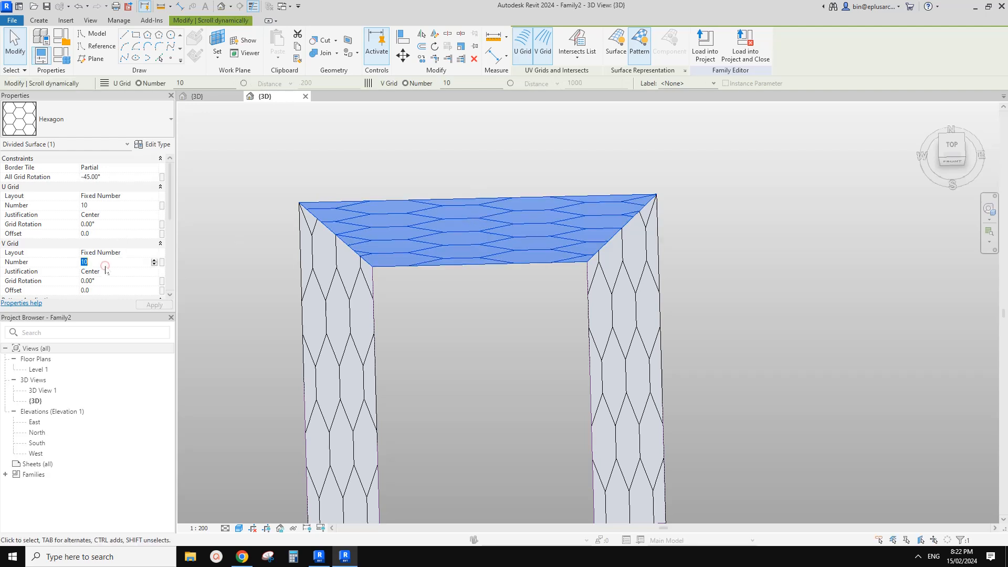
pyautogui.write('6')
pyautogui.doubleClick(118, 262)
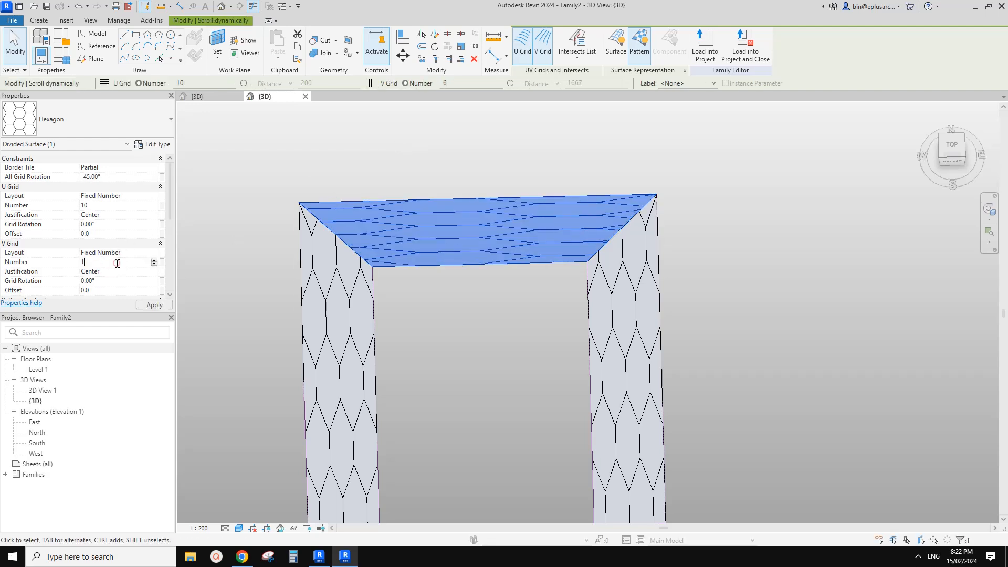
pyautogui.write('10')
pyautogui.doubleClick(110, 205)
pyautogui.write('6')
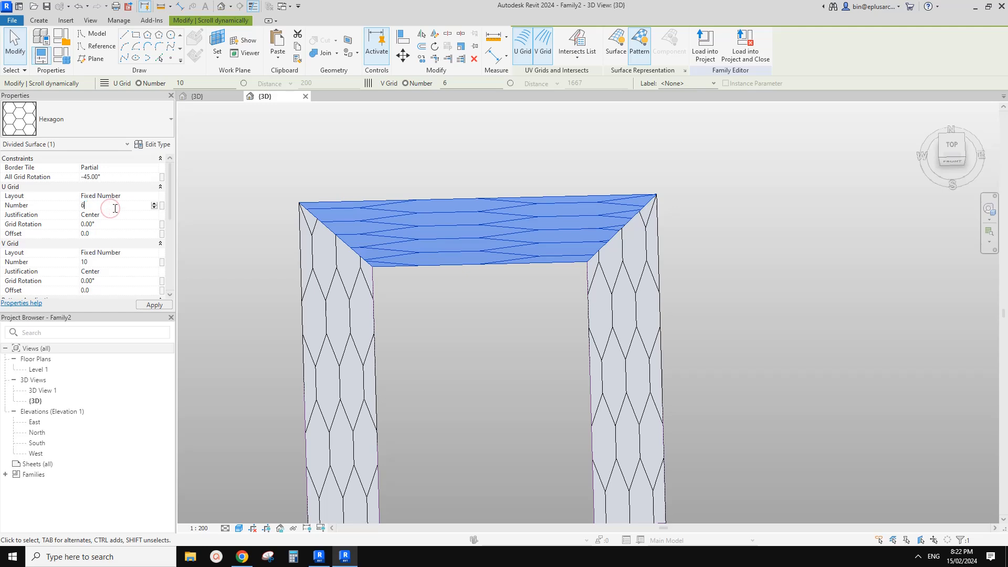
pyautogui.scroll(-2, 294, 184)
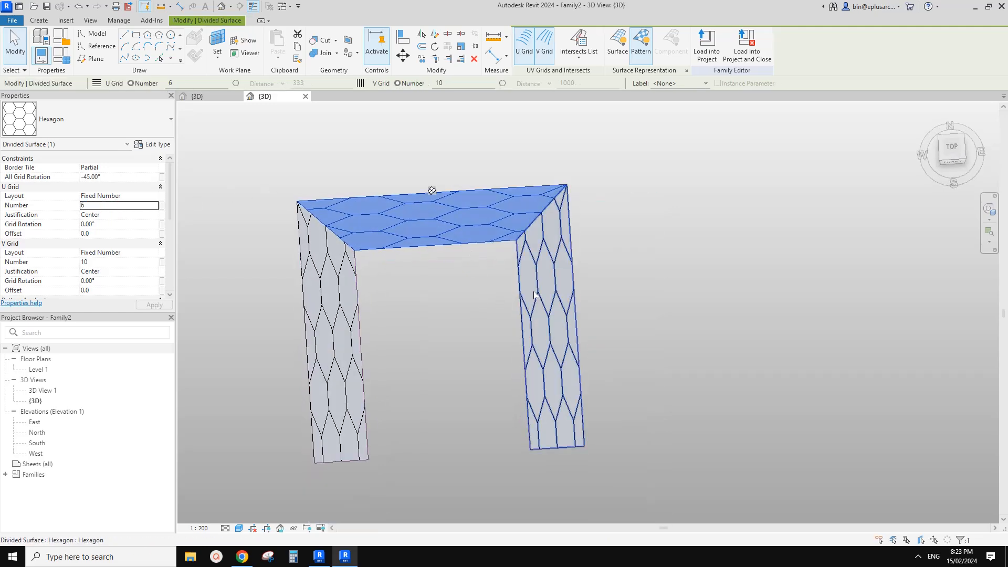
pyautogui.click(614, 293)
# - Try V Grid numbers 11, 9, 8 and 7 on the top piece's hexagon surface
pyautogui.keyDown('shift'); pyautogui.moveTo(614, 292); pyautogui.dragTo(626, 233, button='middle'); pyautogui.keyUp('shift')
pyautogui.scroll(3, 451, 210)
pyautogui.scroll(-2, 504, 222)
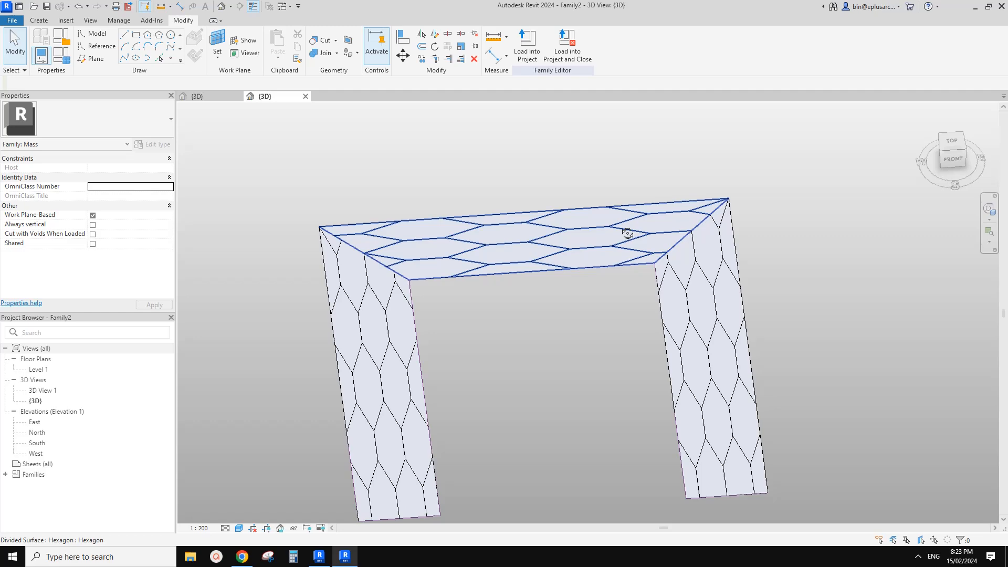
pyautogui.click(495, 245)
pyautogui.keyDown('shift'); pyautogui.moveTo(522, 207); pyautogui.dragTo(578, 225, button='middle'); pyautogui.keyUp('shift')
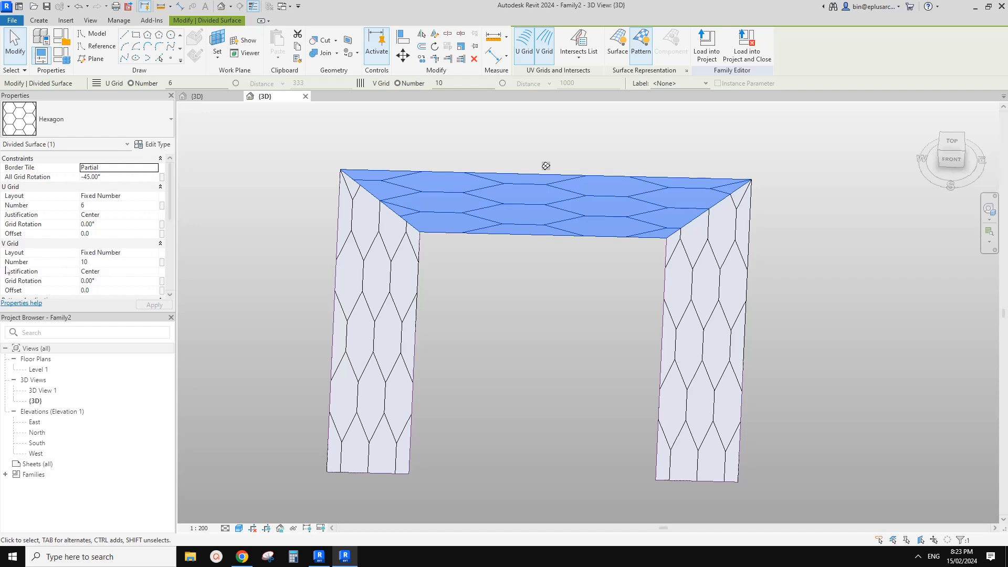
pyautogui.click(102, 264)
pyautogui.press('BackSpace')
pyautogui.write('1')
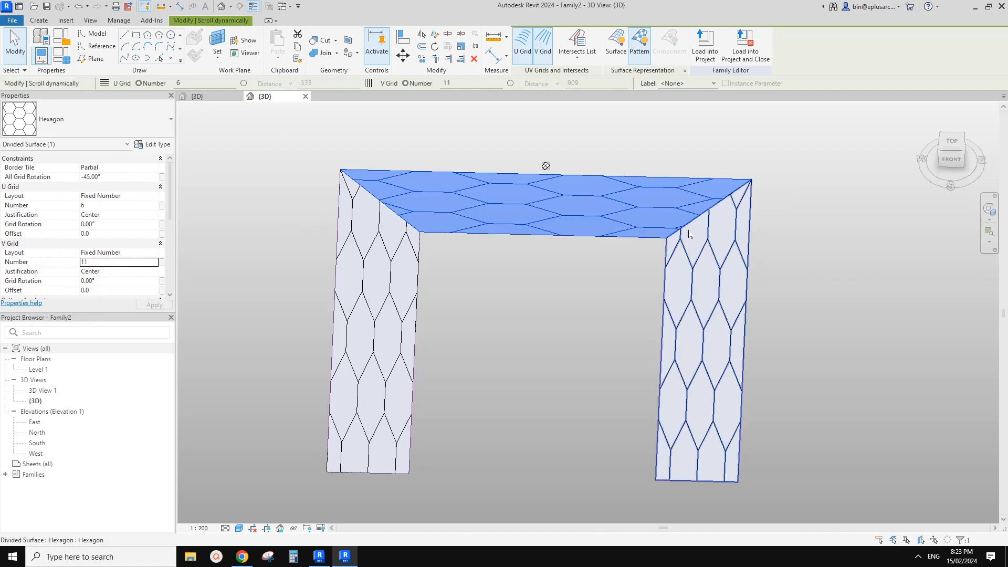
pyautogui.click(105, 263)
pyautogui.press('Return')
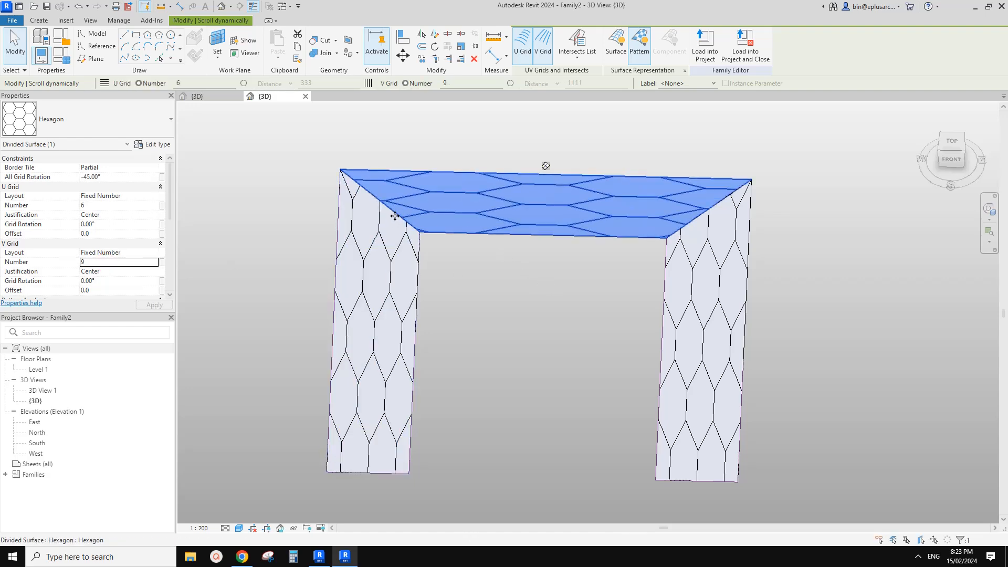
pyautogui.doubleClick(121, 262)
pyautogui.write('8')
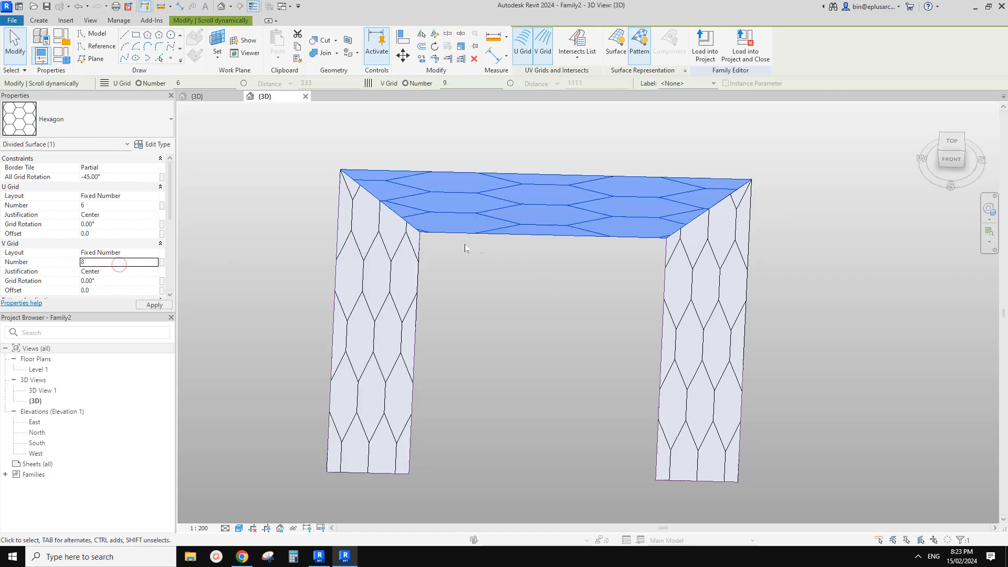
pyautogui.doubleClick(126, 263)
pyautogui.write('7')
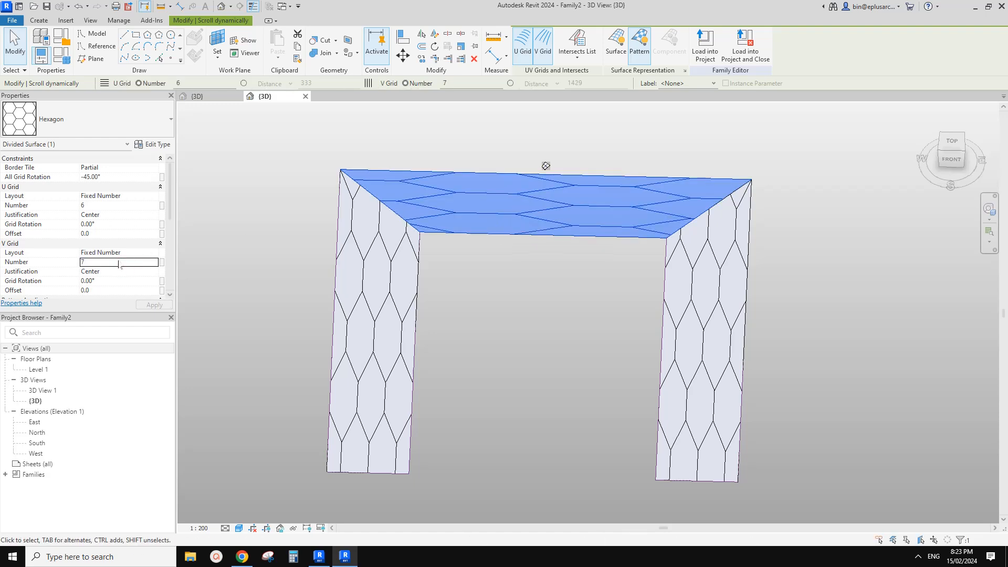
# - Try V Grid numbers 12, 13, 14, 15 and 11 on the top piece, and return the number to 10
pyautogui.doubleClick(121, 262)
pyautogui.write('12')
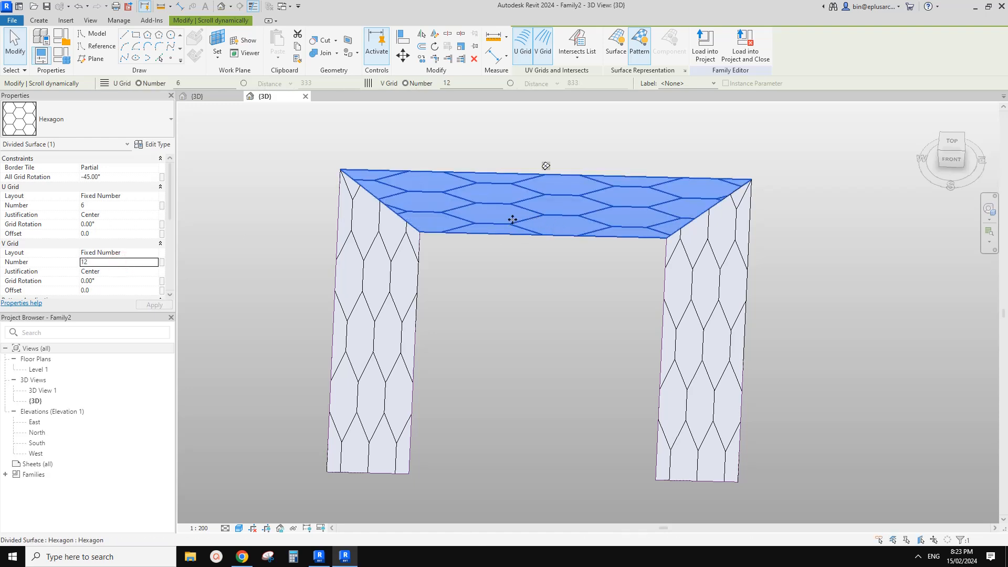
pyautogui.doubleClick(102, 262)
pyautogui.write('13')
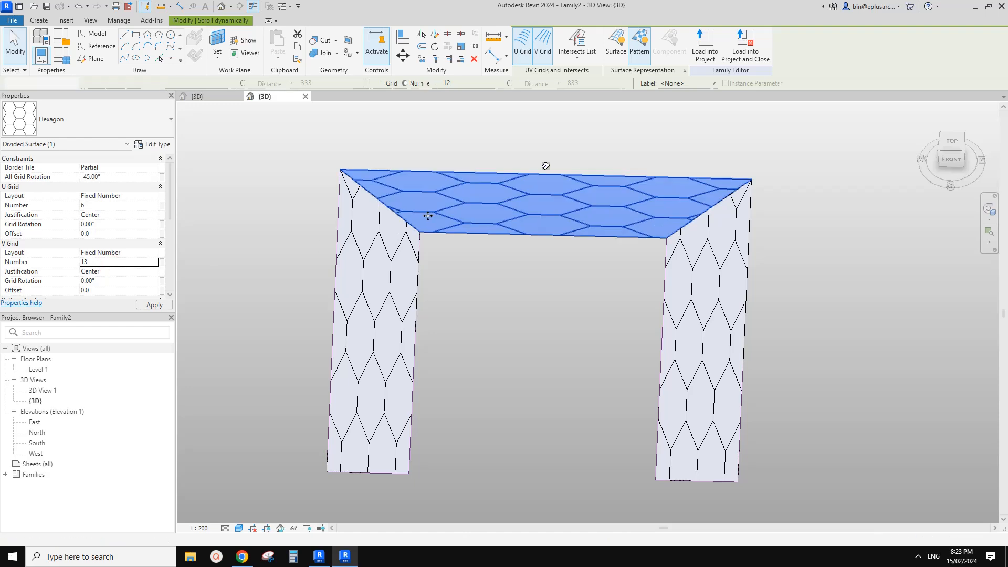
pyautogui.doubleClick(106, 263)
pyautogui.write('14')
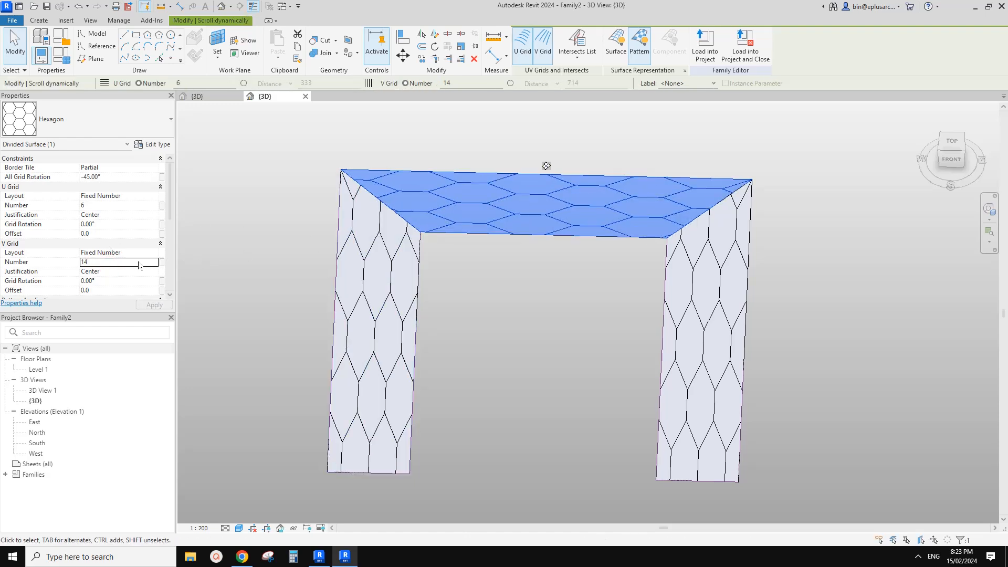
pyautogui.doubleClick(134, 261)
pyautogui.write('15')
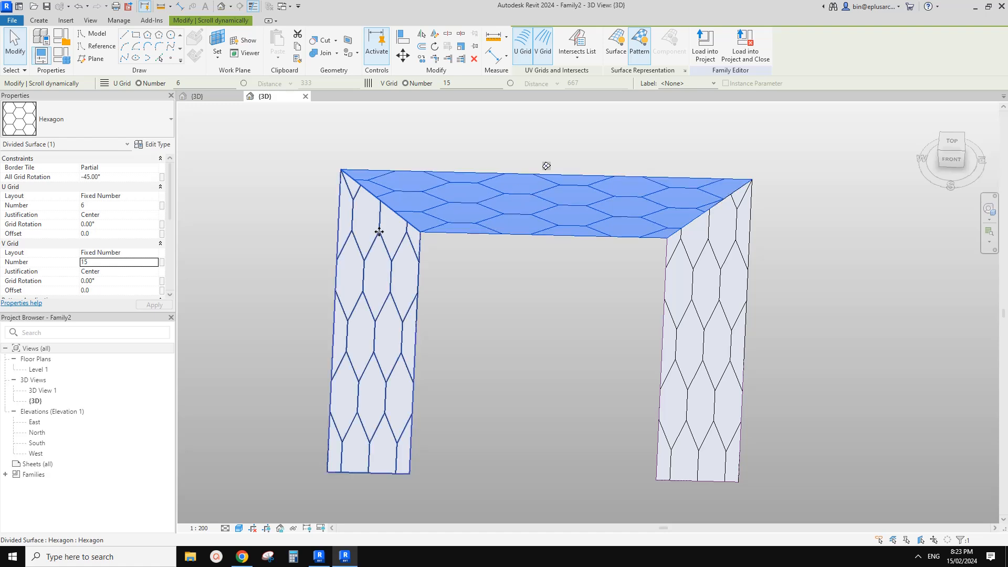
pyautogui.doubleClick(110, 262)
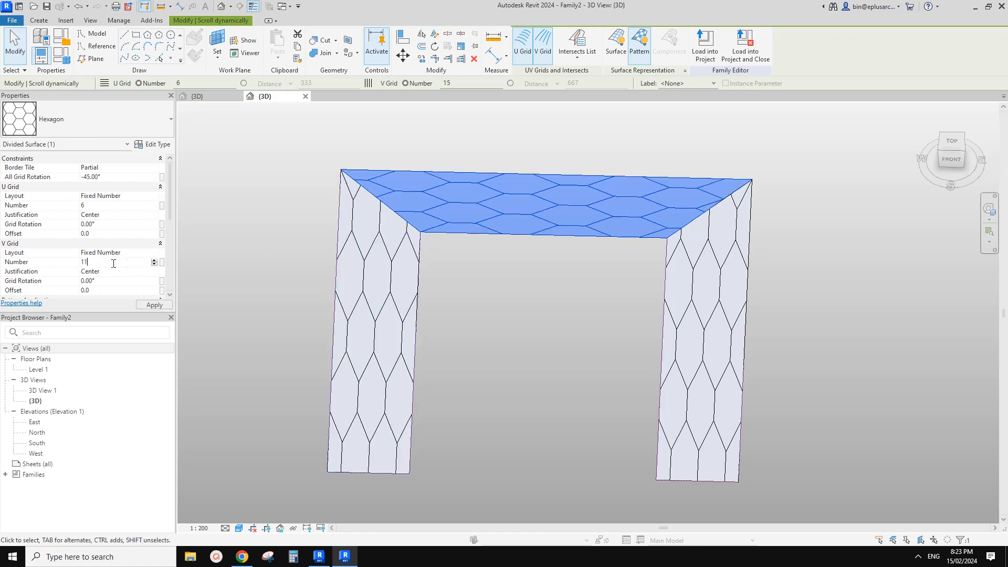
pyautogui.doubleClick(138, 265)
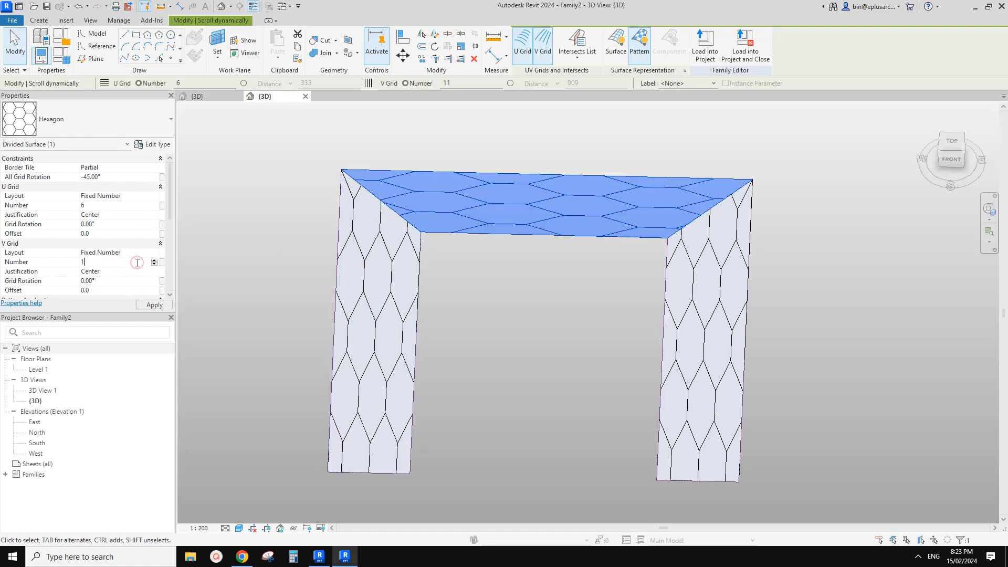
pyautogui.keyDown('shift'); pyautogui.moveTo(508, 267); pyautogui.dragTo(571, 252, button='middle'); pyautogui.keyUp('shift')
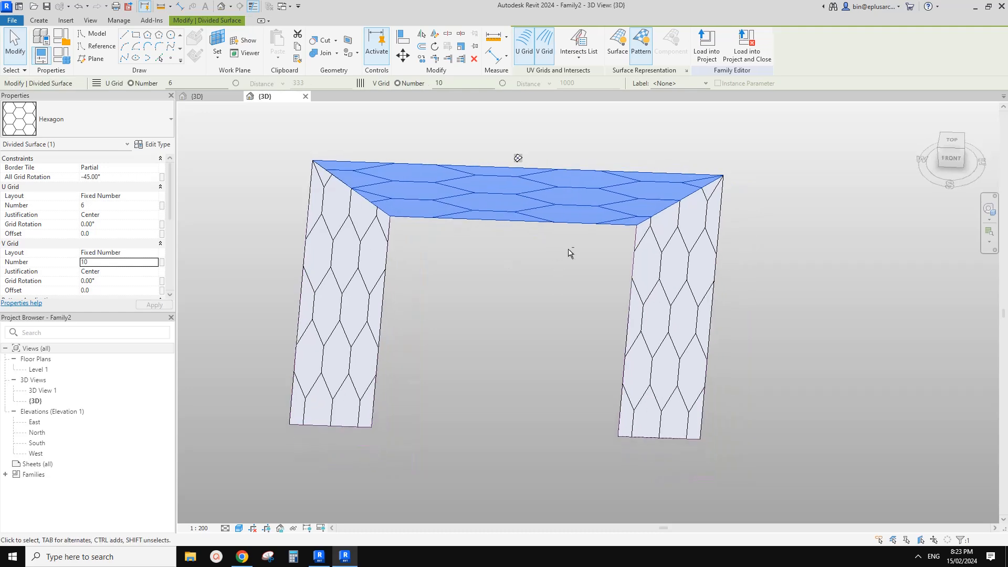
pyautogui.keyDown('shift'); pyautogui.moveTo(408, 279); pyautogui.dragTo(435, 270, button='middle'); pyautogui.keyUp('shift')
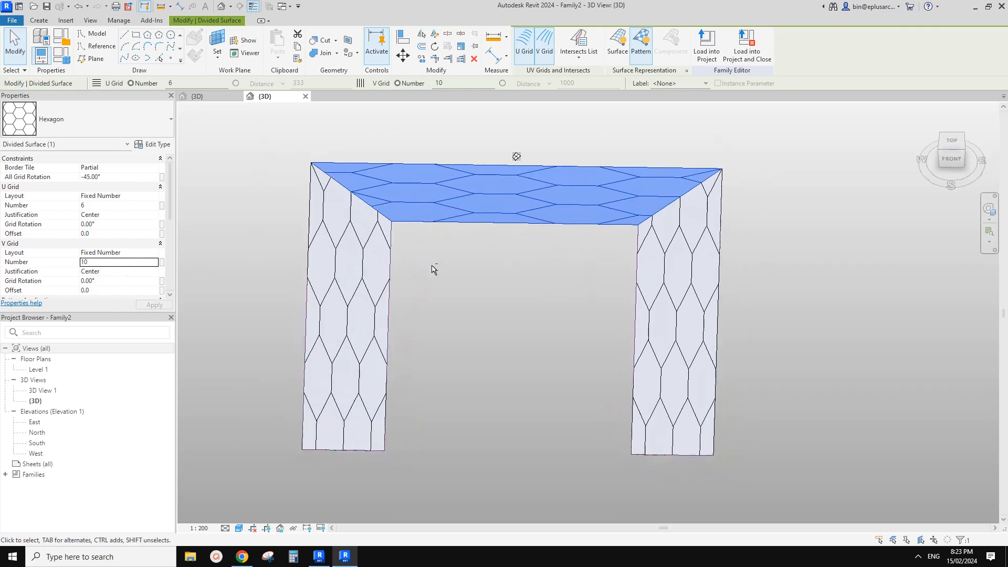
# - Try Beginning as the top piece's V Grid justification, and return it to Center
pyautogui.click(118, 270)
pyautogui.click(102, 282)
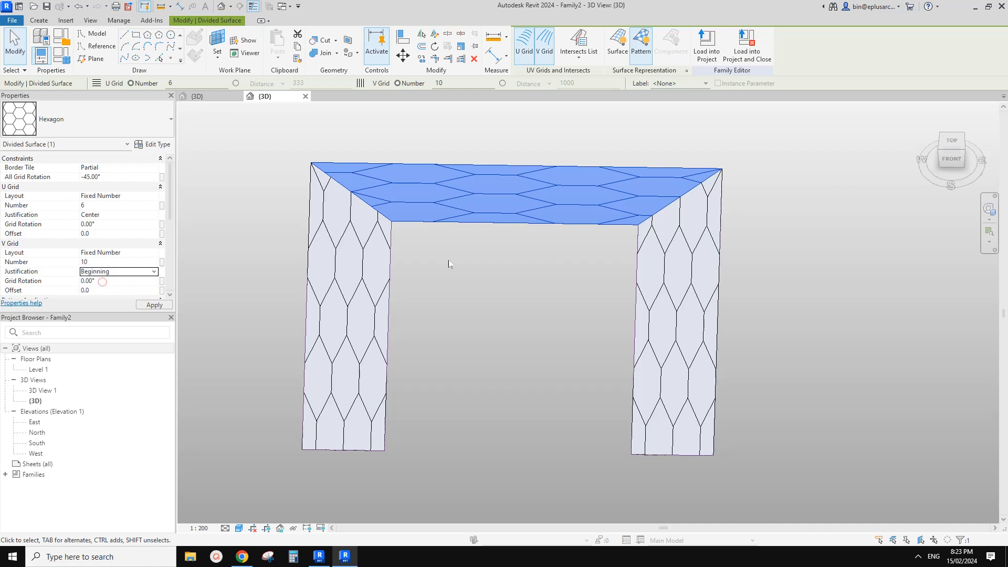
pyautogui.click(155, 271)
pyautogui.click(100, 290)
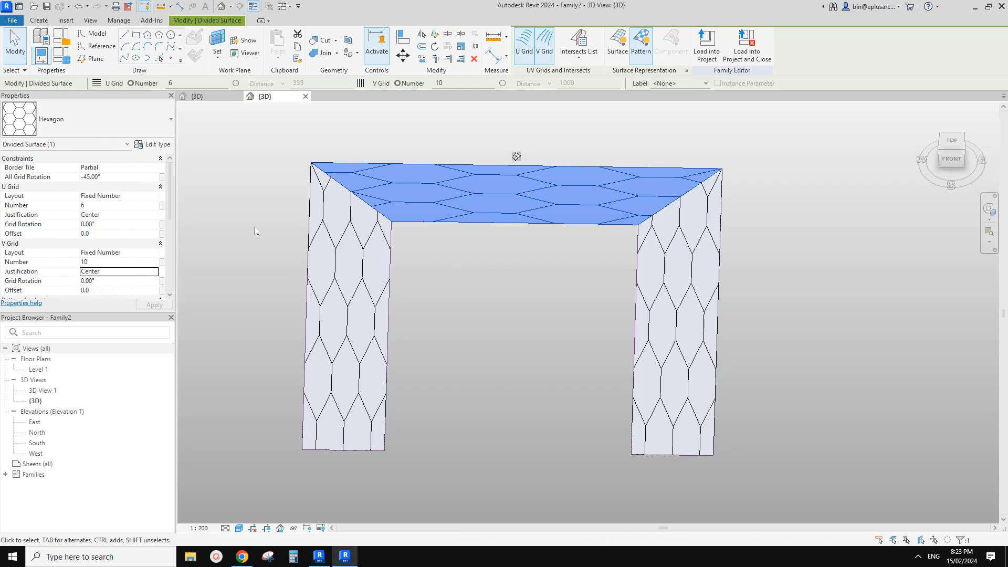
# - Examine how the hexagon patterns of the top piece and the two legs meet at the mitred corners
pyautogui.keyDown('shift'); pyautogui.moveTo(255, 231); pyautogui.dragTo(438, 215, button='middle'); pyautogui.keyUp('shift')
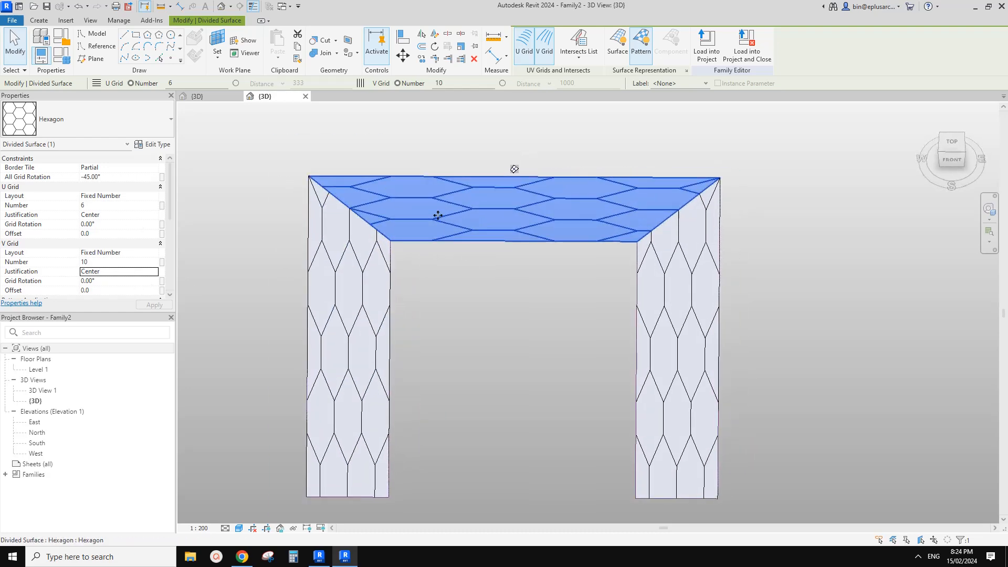
pyautogui.keyDown('shift'); pyautogui.moveTo(428, 266); pyautogui.dragTo(424, 254, button='middle'); pyautogui.keyUp('shift')
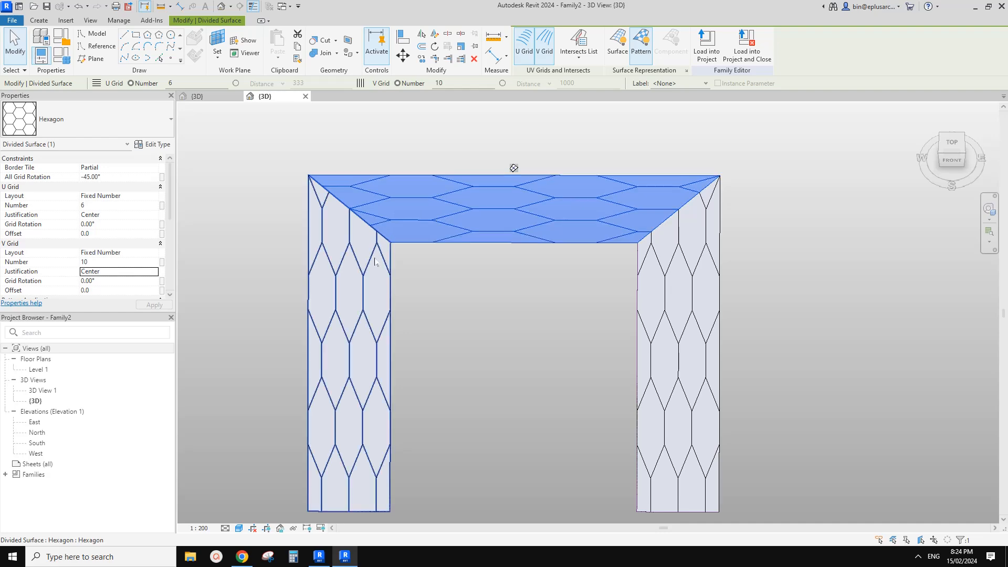
pyautogui.moveTo(632, 220); pyautogui.dragTo(555, 203, button='middle')
pyautogui.scroll(1, 610, 196)
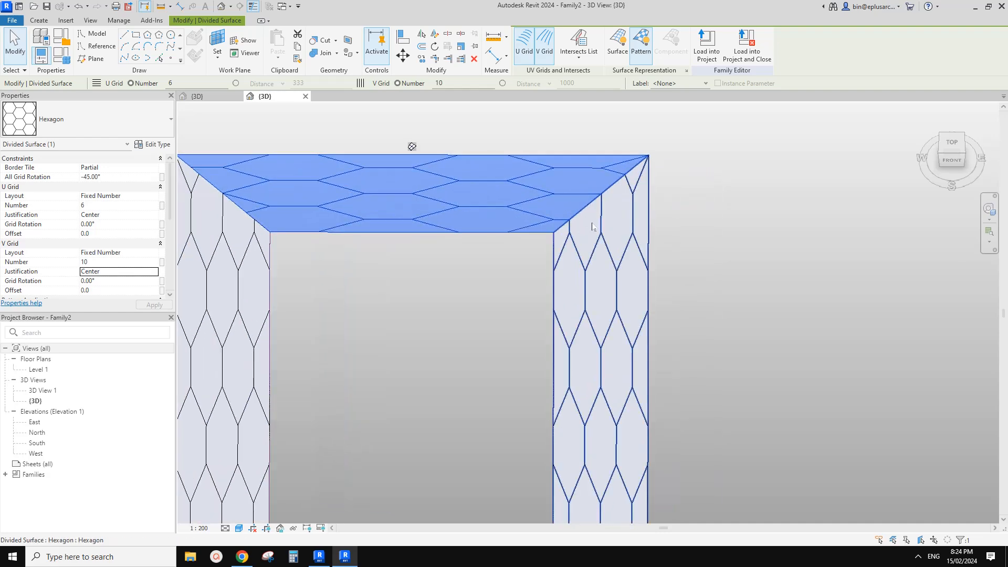
pyautogui.scroll(-1, 578, 227)
pyautogui.press('Escape')
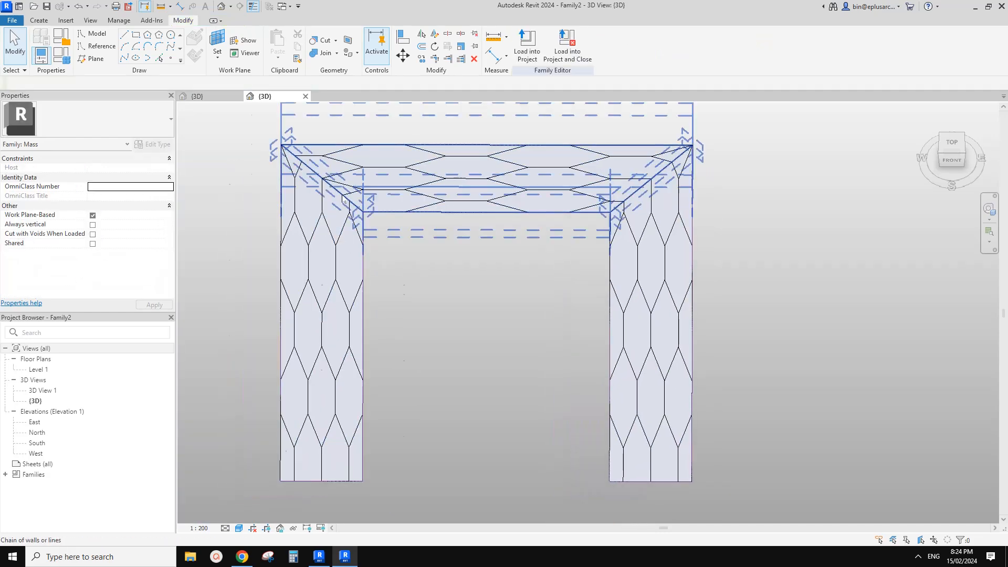
pyautogui.click(339, 239)
pyautogui.click(339, 238)
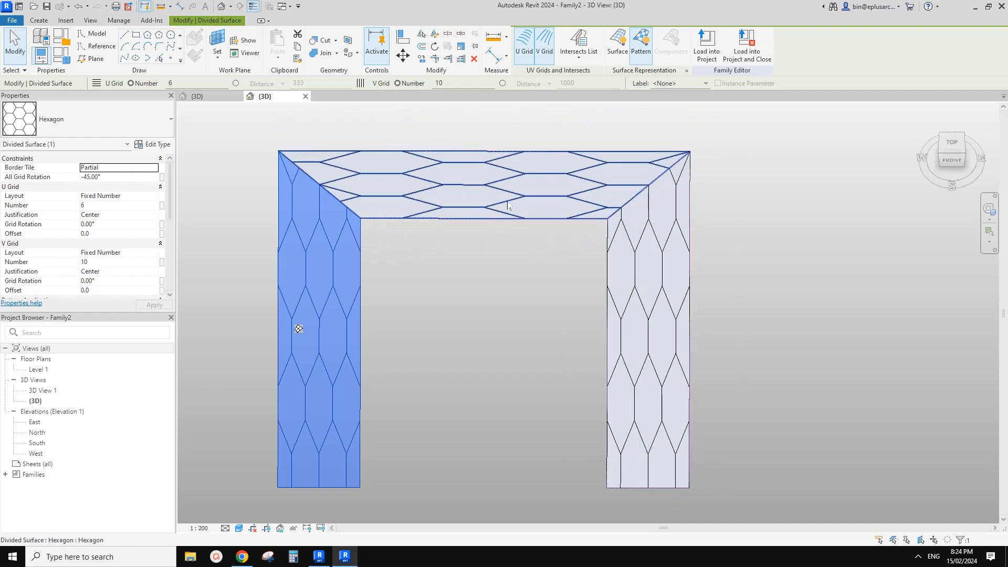
pyautogui.keyDown('shift'); pyautogui.moveTo(507, 205); pyautogui.dragTo(488, 229, button='middle'); pyautogui.keyUp('shift')
pyautogui.keyDown('shift'); pyautogui.moveTo(532, 260); pyautogui.dragTo(512, 254, button='middle'); pyautogui.keyUp('shift')
pyautogui.click(317, 180)
pyautogui.keyDown('shift'); pyautogui.moveTo(317, 180); pyautogui.dragTo(336, 184, button='middle'); pyautogui.keyUp('shift')
pyautogui.scroll(1, 415, 210)
# - Switch to the hexagon curtain panel family and load it into the frame mass family
pyautogui.click(217, 97)
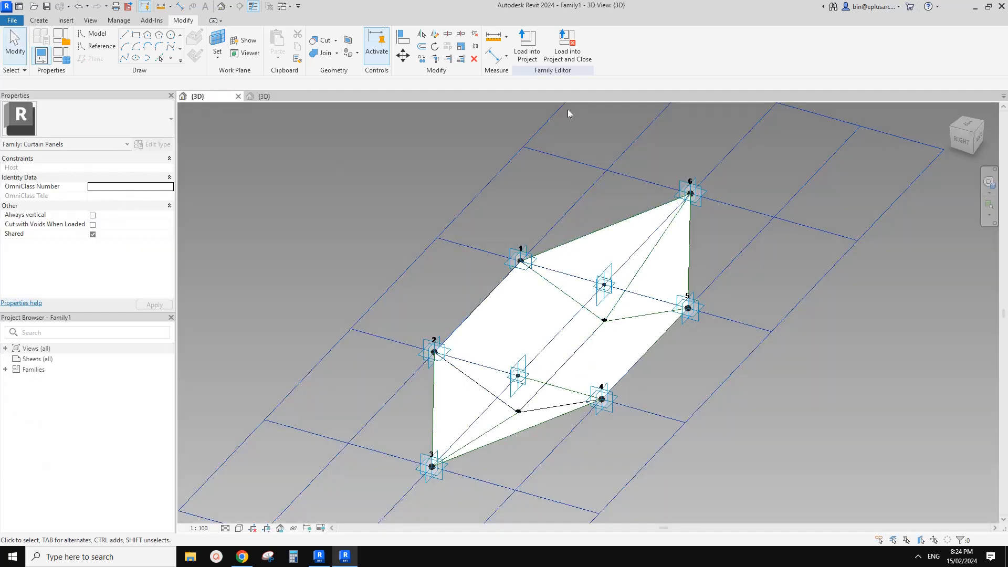
pyautogui.click(526, 49)
pyautogui.scroll(-1, 415, 252)
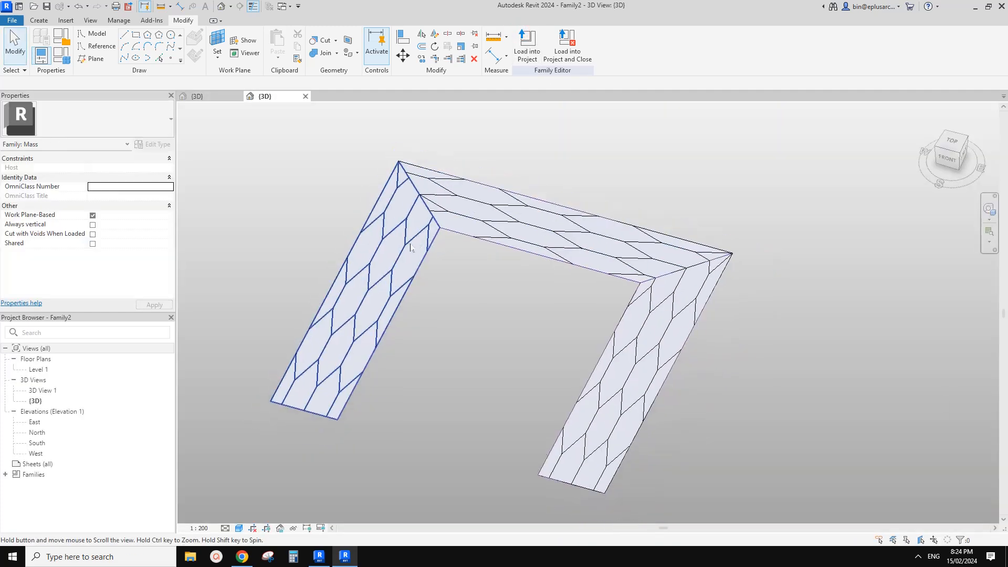
# - Select the three divided surfaces of the frame and apply the Family1 hexagon panel to them
pyautogui.click(574, 233)
pyautogui.keyDown('ctrl'); pyautogui.click(651, 342); pyautogui.keyUp('ctrl')
pyautogui.keyDown('ctrl'); pyautogui.click(398, 282); pyautogui.keyUp('ctrl')
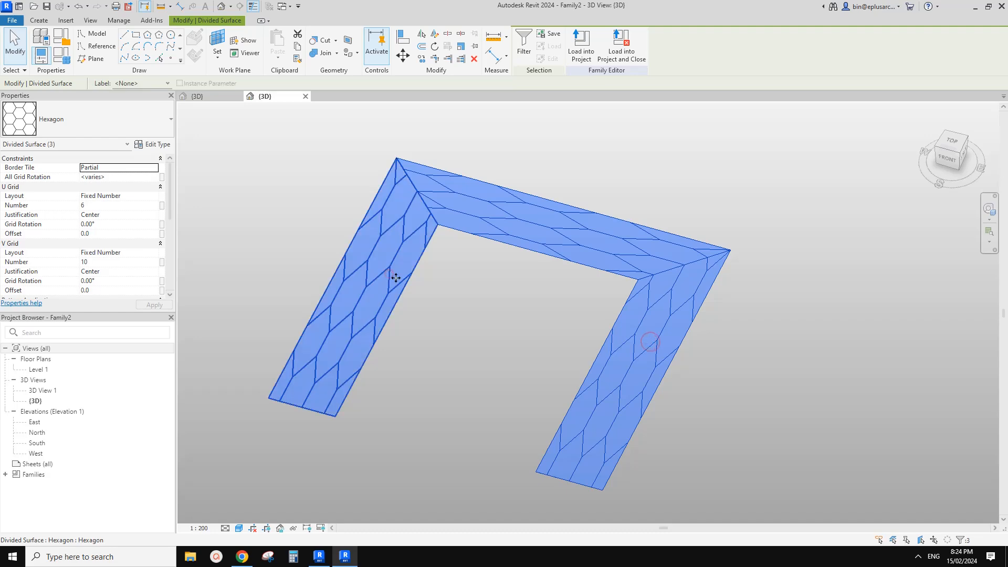
pyautogui.click(126, 123)
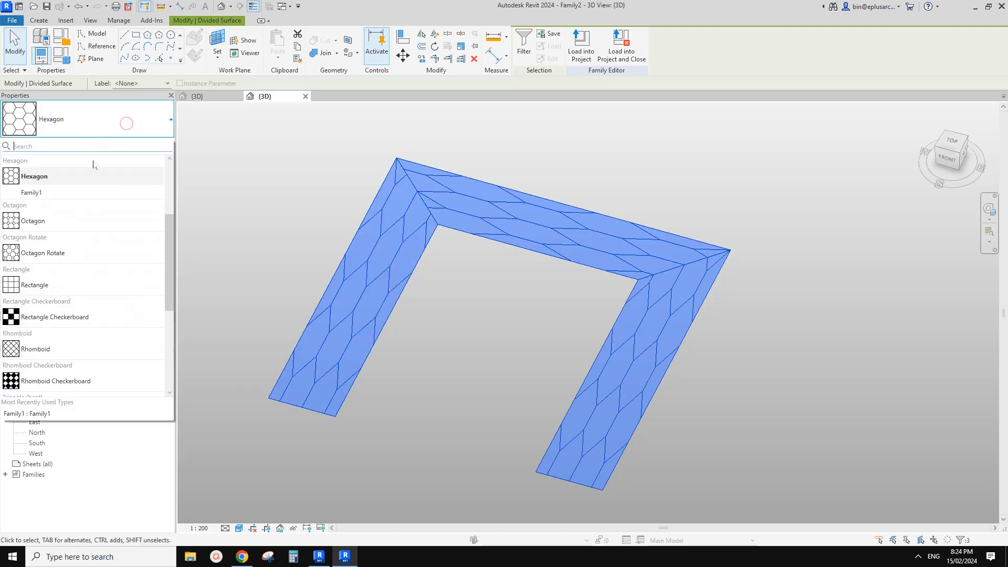
pyautogui.click(35, 193)
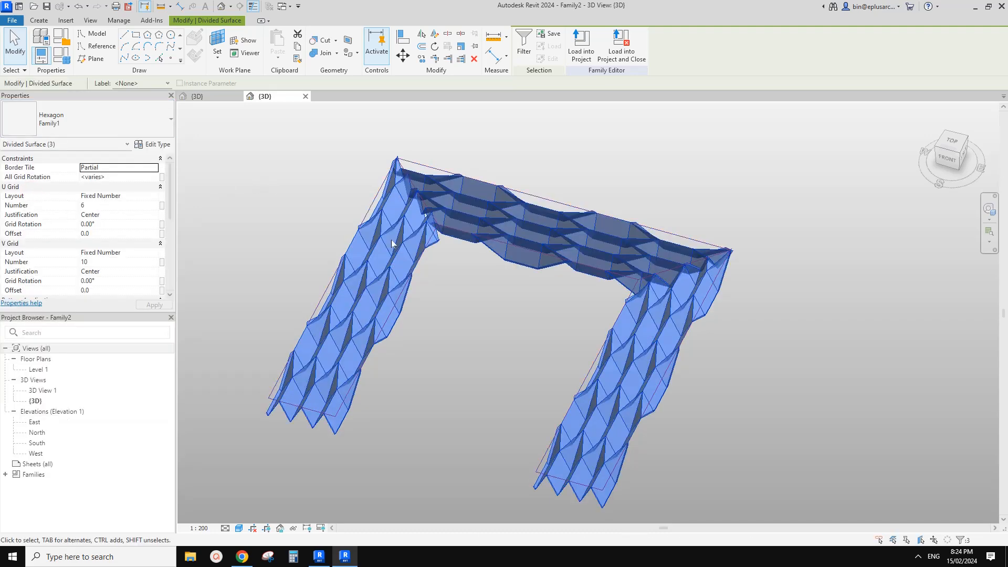
# - Inspect the panelled frame, and look through the type and instance properties of one panel on the right leg
pyautogui.keyDown('shift'); pyautogui.moveTo(603, 231); pyautogui.dragTo(612, 222, button='middle'); pyautogui.keyUp('shift')
pyautogui.click(754, 300)
pyautogui.keyDown('shift'); pyautogui.moveTo(751, 307); pyautogui.dragTo(613, 369, button='middle'); pyautogui.keyUp('shift')
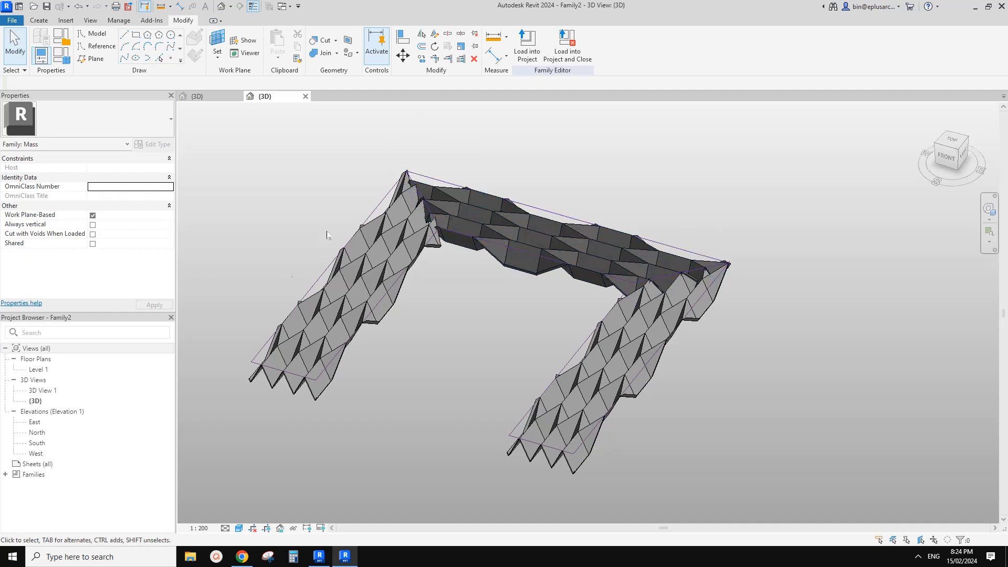
pyautogui.moveTo(603, 347)
pyautogui.keyDown('shift'); pyautogui.mouseDown(button='middle')
pyautogui.moveTo(591, 362)
pyautogui.moveTo(596, 349)
pyautogui.mouseUp(button='middle'); pyautogui.keyUp('shift')
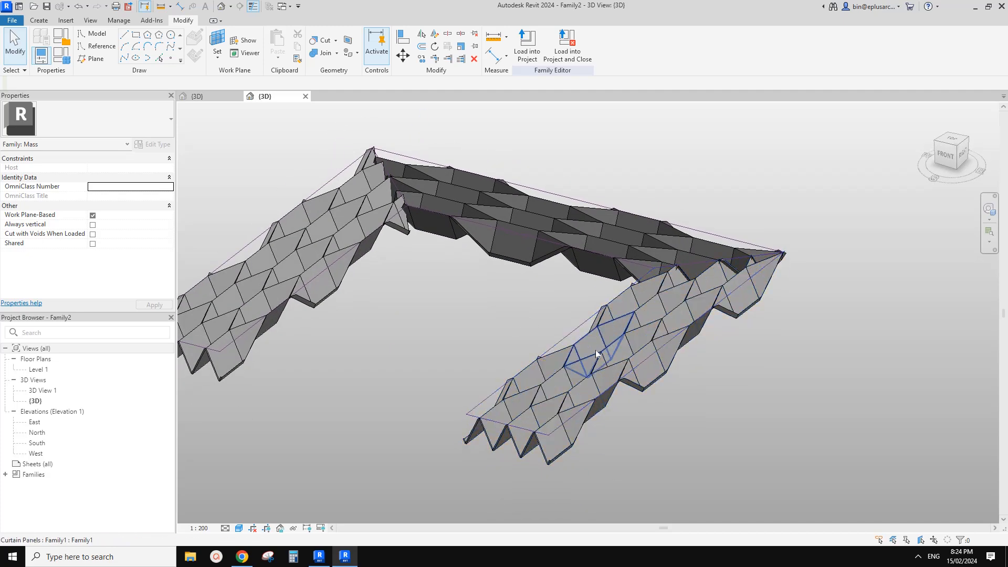
pyautogui.click(598, 342)
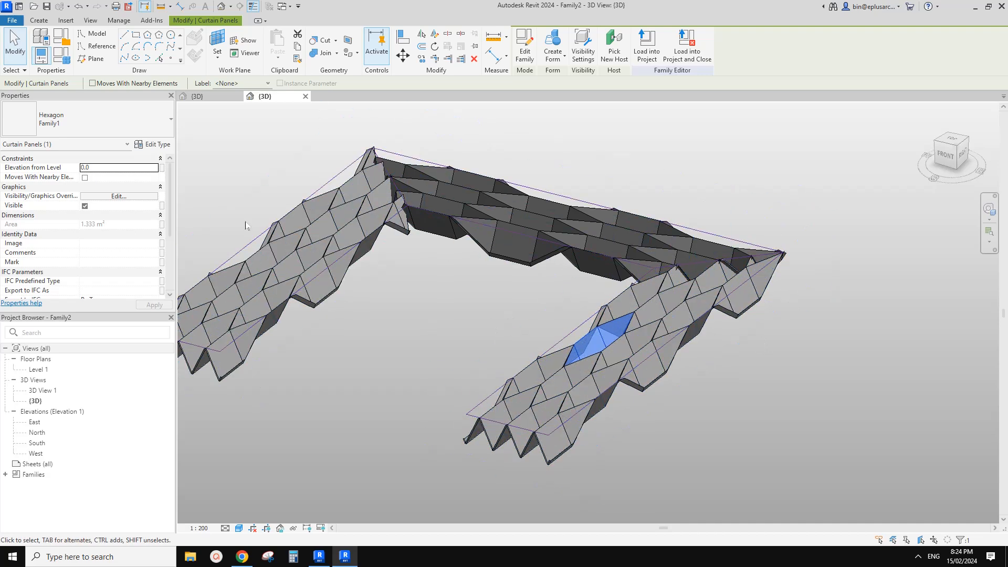
pyautogui.click(152, 145)
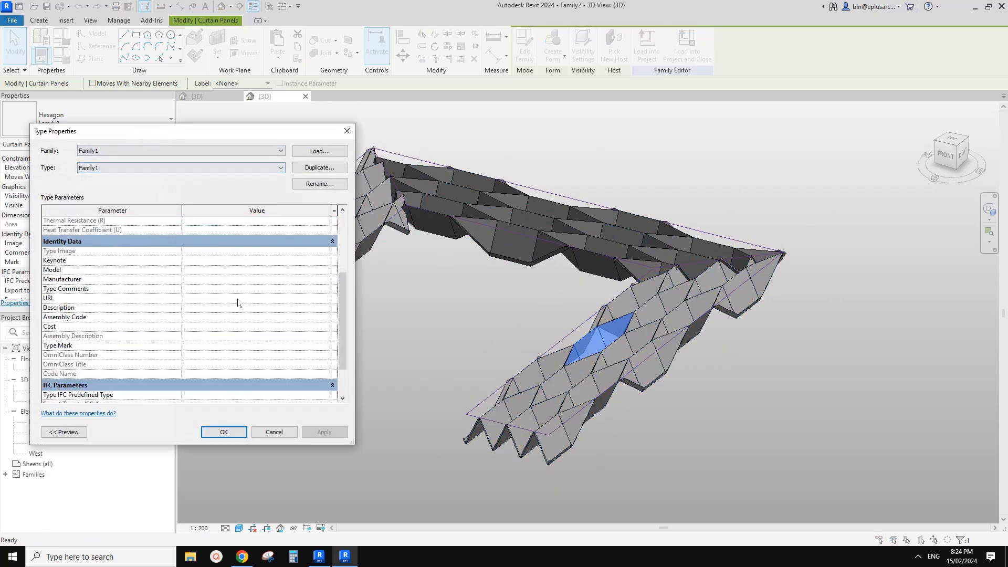
pyautogui.scroll(-3, 128, 257)
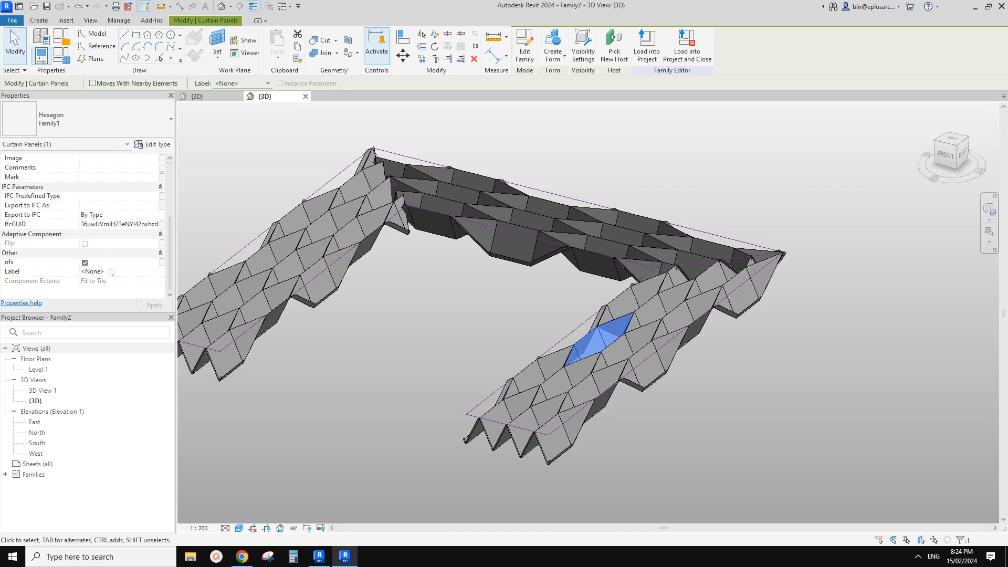
# - Return to the Family1 hexagon panel family and inspect the properties of the offset reference point nearest corner 4
pyautogui.scroll(3, 111, 272)
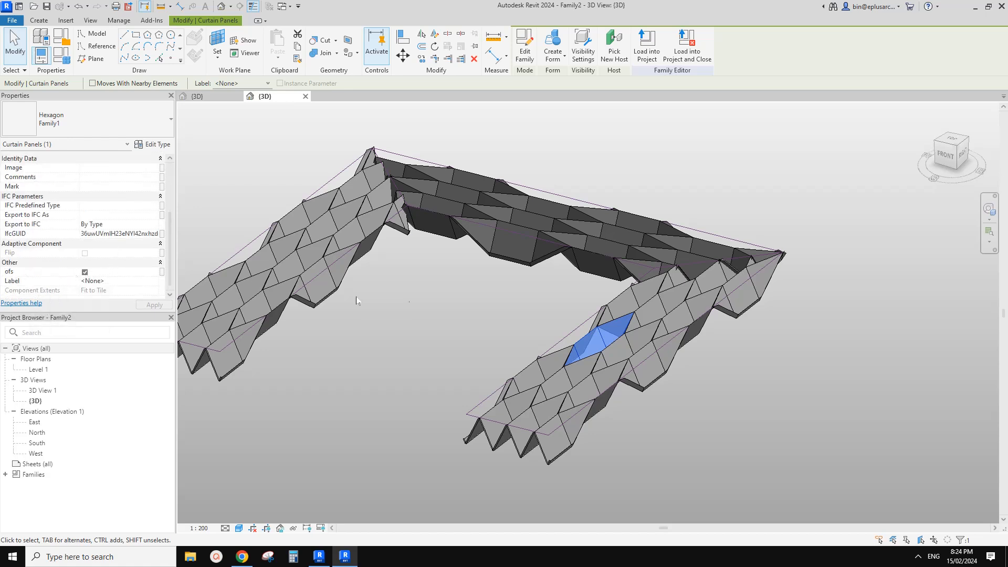
pyautogui.scroll(3, 116, 273)
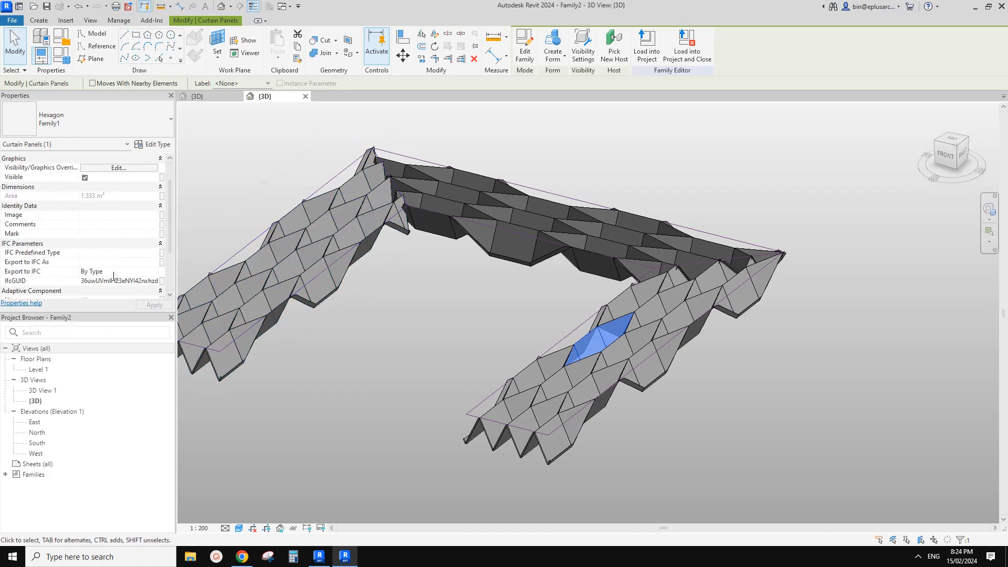
pyautogui.doubleClick(361, 160)
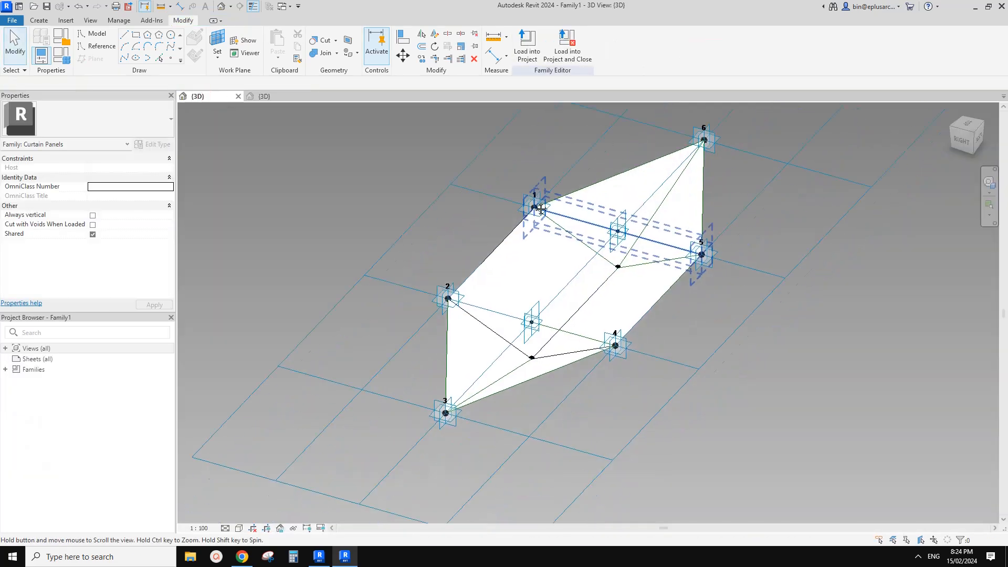
pyautogui.moveTo(541, 209); pyautogui.dragTo(537, 197, button='middle')
pyautogui.scroll(1, 539, 324)
pyautogui.keyDown('shift'); pyautogui.moveTo(531, 354); pyautogui.dragTo(475, 412, button='middle'); pyautogui.keyUp('shift')
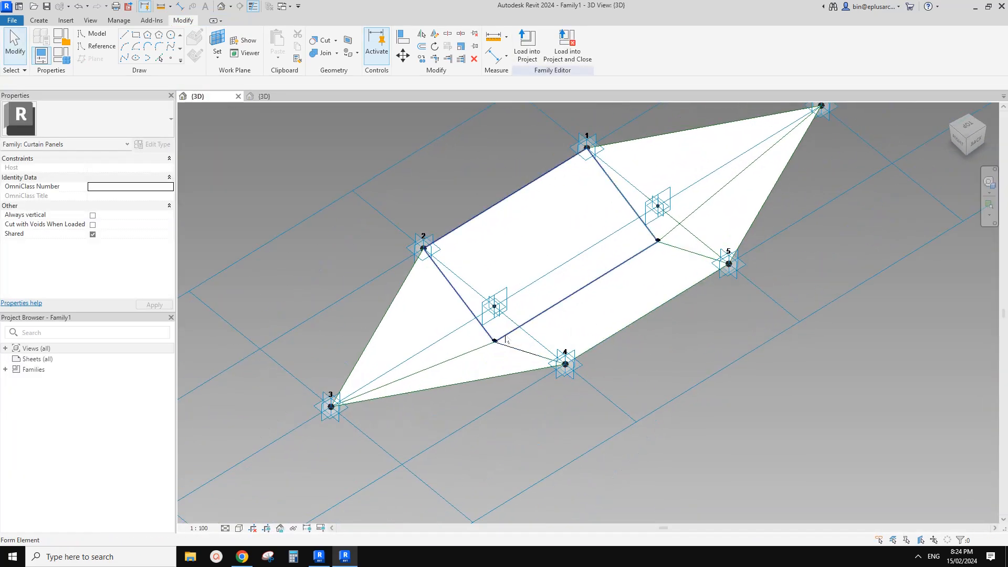
pyautogui.click(495, 341)
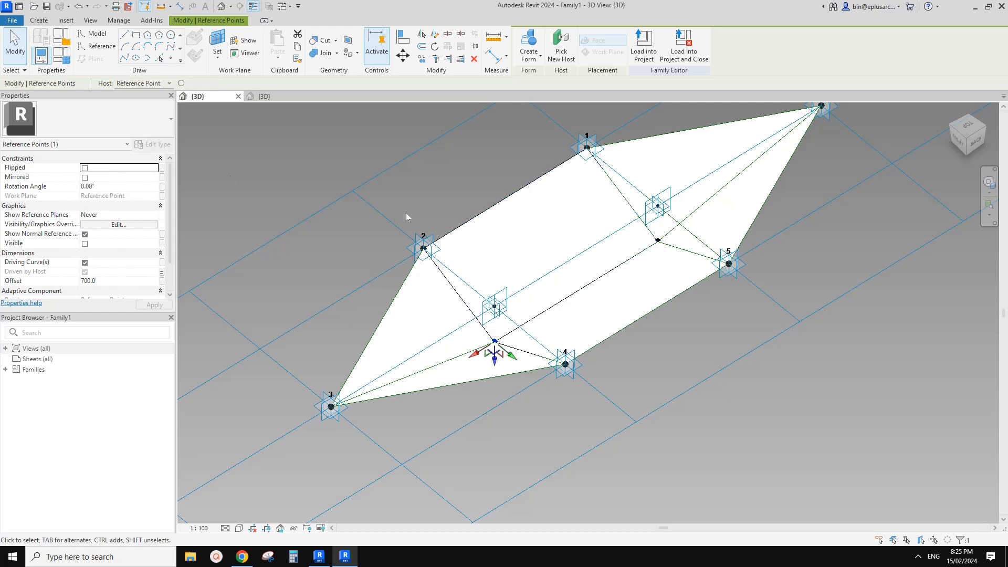
# - Delete the yes/no ofs parameter from the panel family's types and accept the change
pyautogui.click(62, 55)
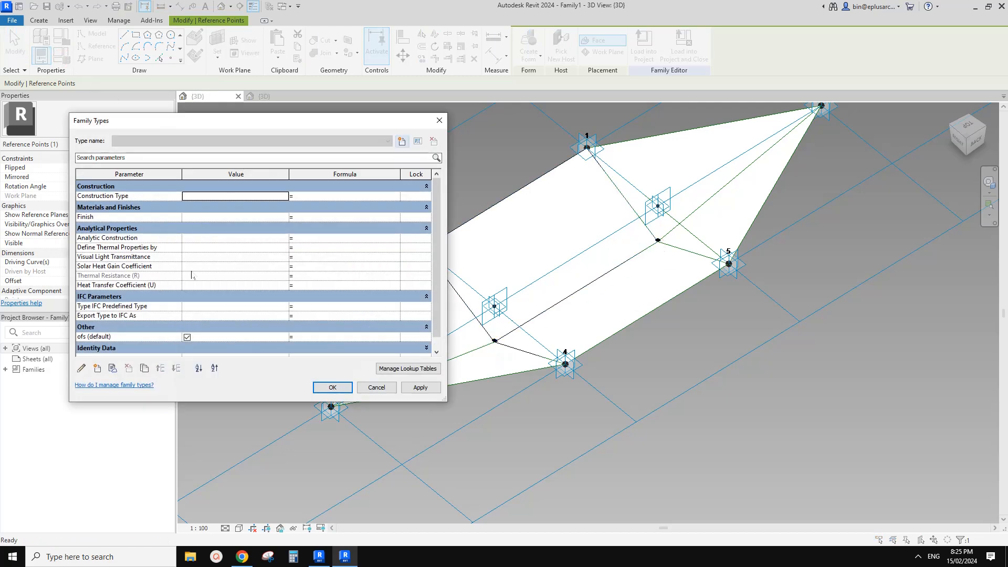
pyautogui.scroll(-1, 148, 291)
pyautogui.click(129, 323)
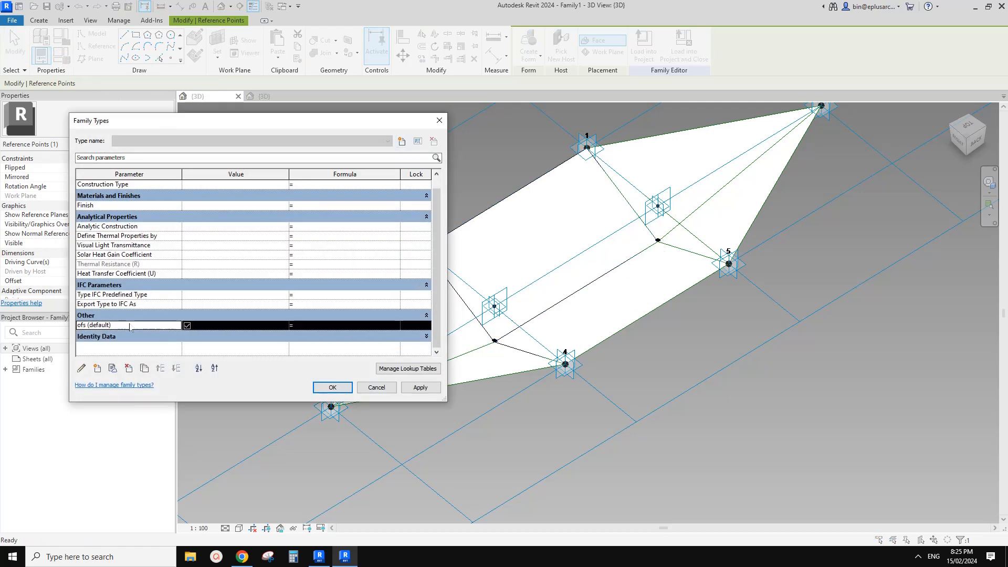
pyautogui.click(128, 368)
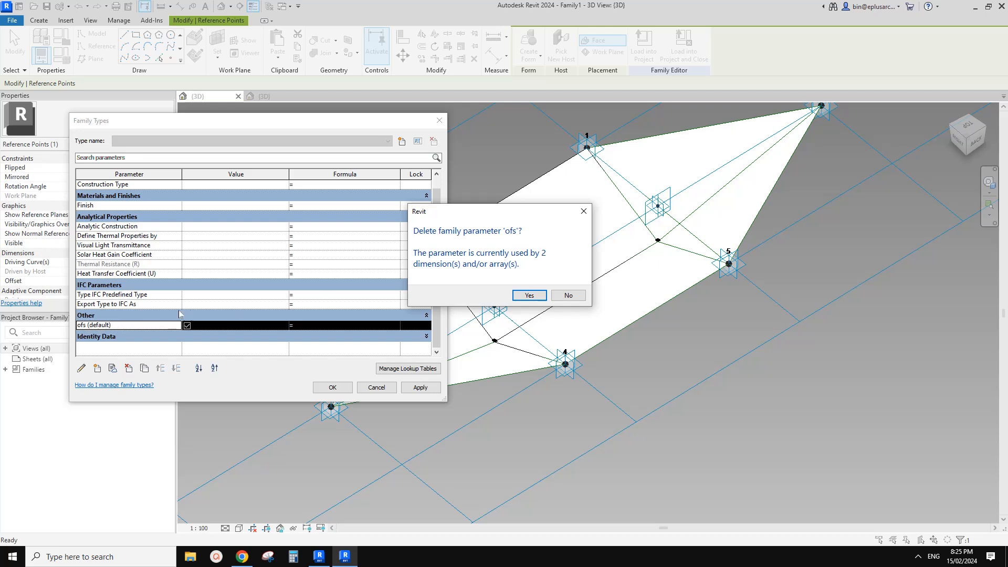
pyautogui.click(529, 295)
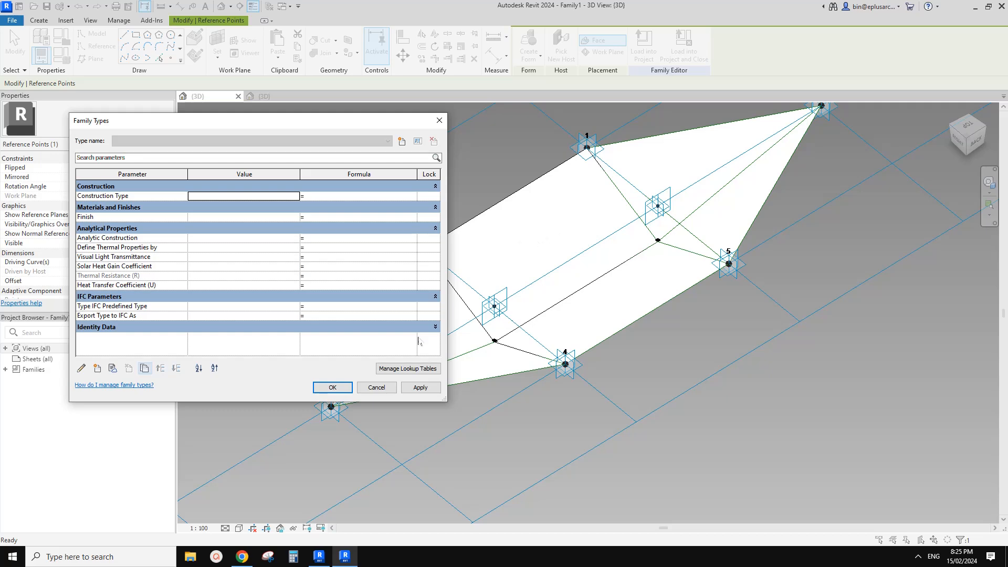
pyautogui.click(332, 388)
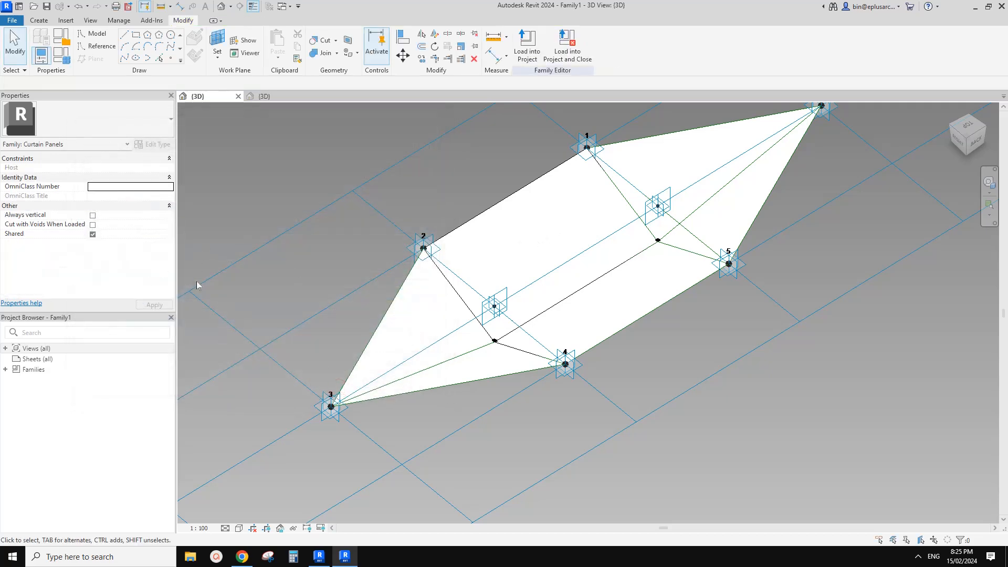
# - Associate the Offset of both inner reference points with a new instance length parameter named ofs, grouped under Dimensions
pyautogui.click(493, 340)
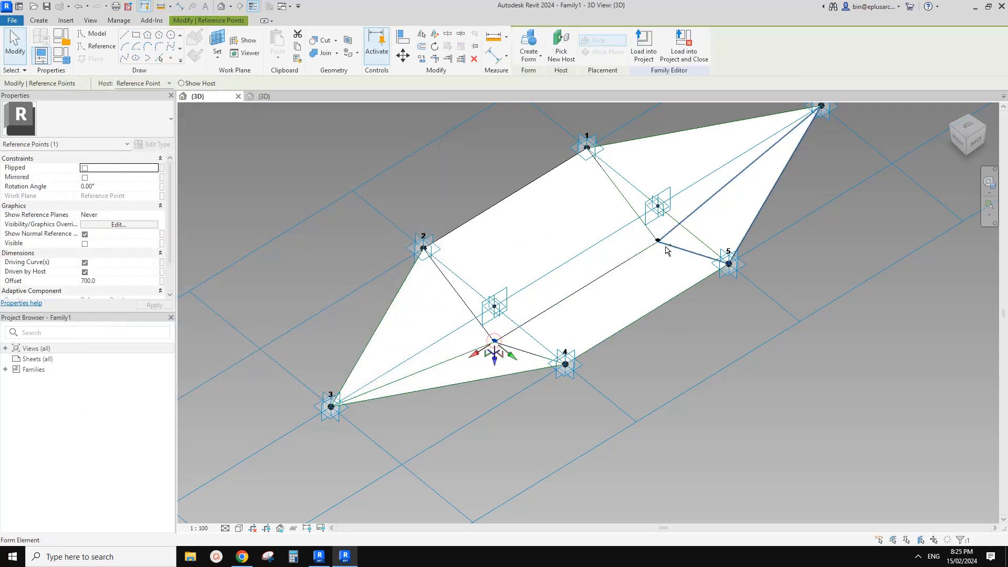
pyautogui.keyDown('ctrl'); pyautogui.click(658, 240); pyautogui.keyUp('ctrl')
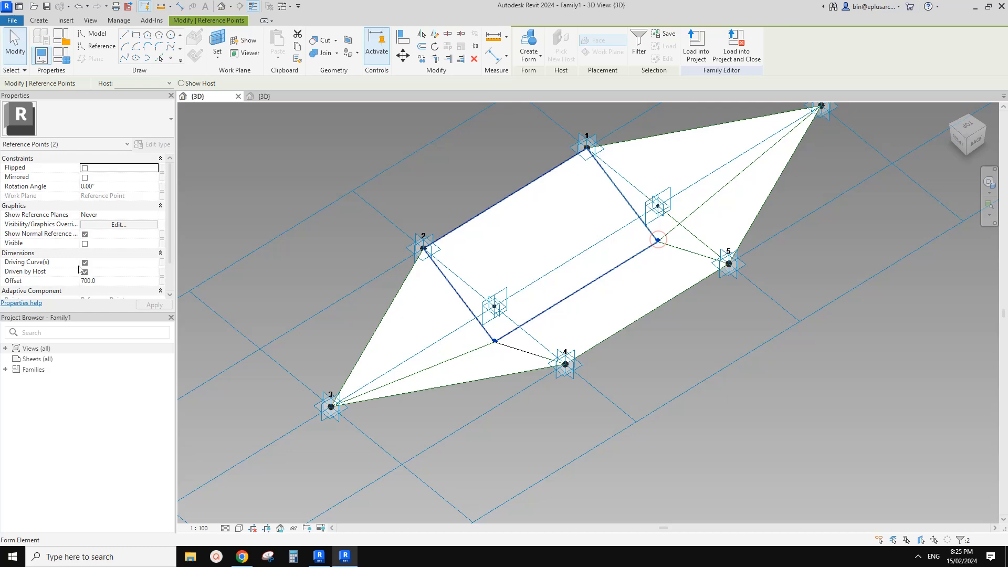
pyautogui.click(162, 282)
pyautogui.click(378, 350)
pyautogui.write('ofs')
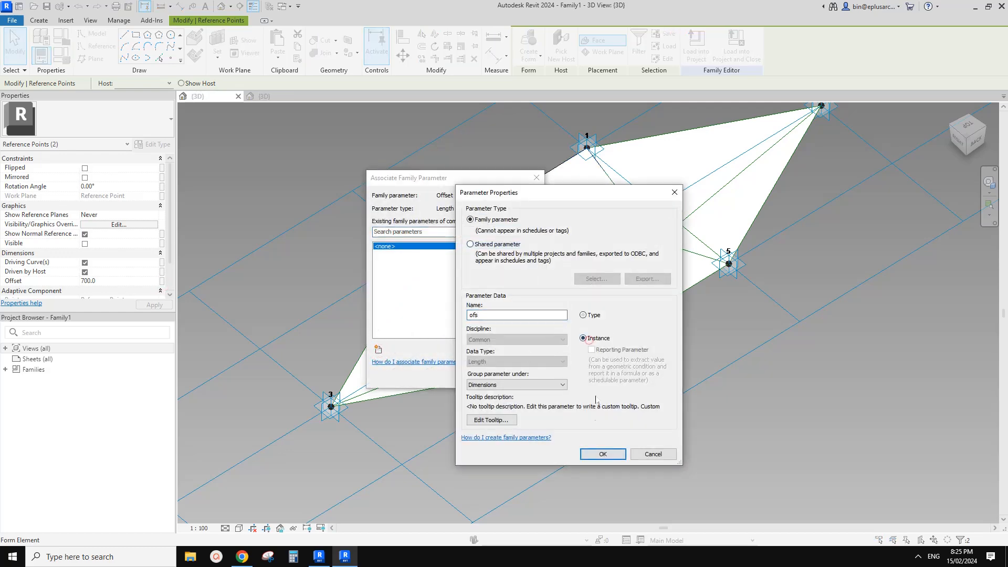
pyautogui.click(603, 454)
pyautogui.click(471, 374)
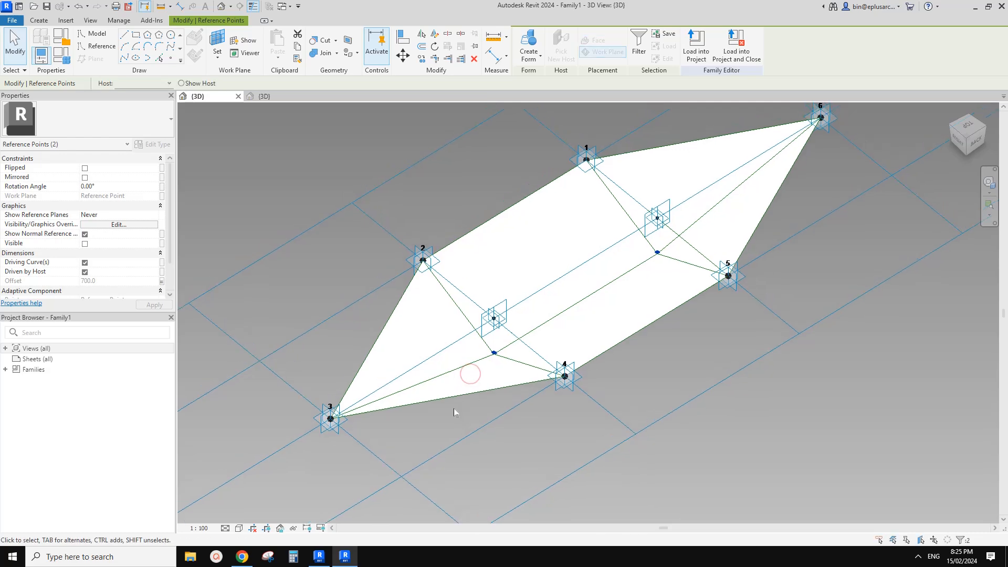
# - Check the ofs parameter in the family types, and reload the panel family into the frame mass, overwriting the existing version
pyautogui.keyDown('shift'); pyautogui.moveTo(455, 409); pyautogui.dragTo(484, 343, button='middle'); pyautogui.keyUp('shift')
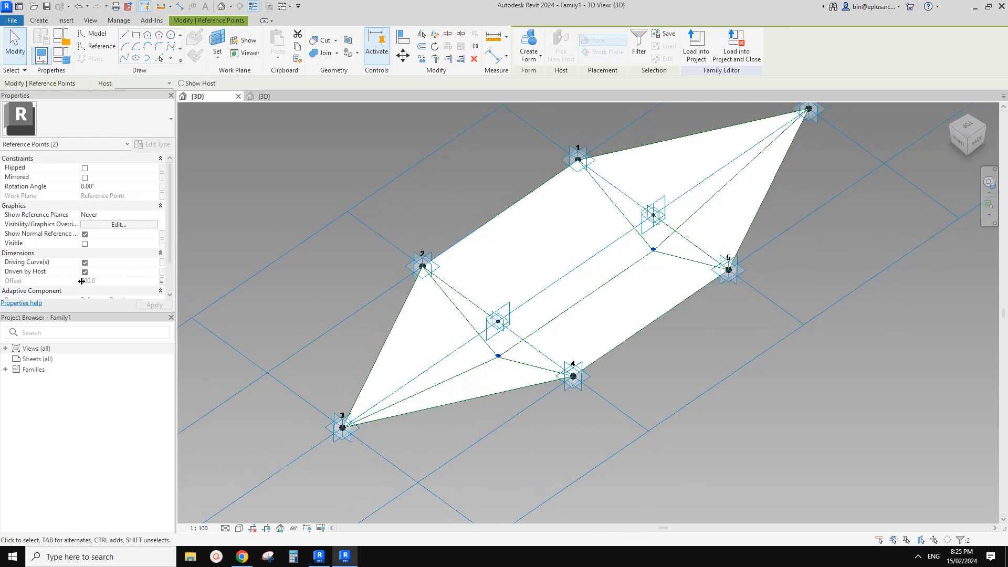
pyautogui.click(63, 58)
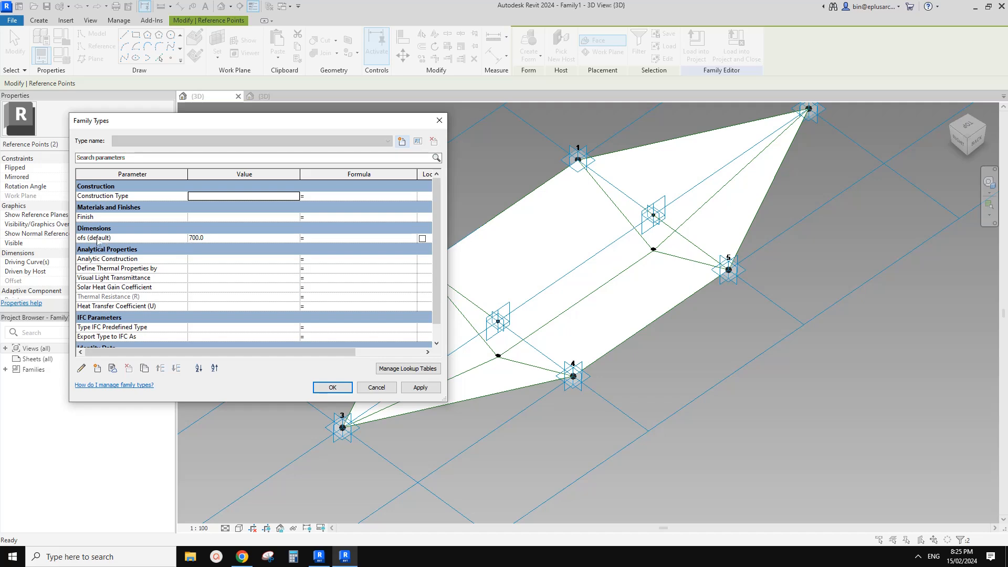
pyautogui.click(332, 387)
pyautogui.click(452, 187)
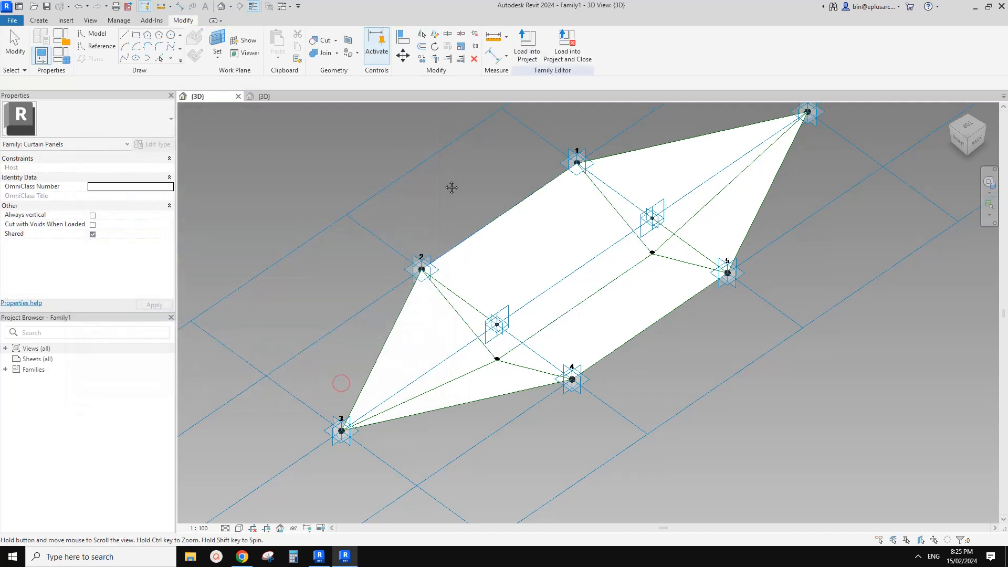
pyautogui.click(523, 51)
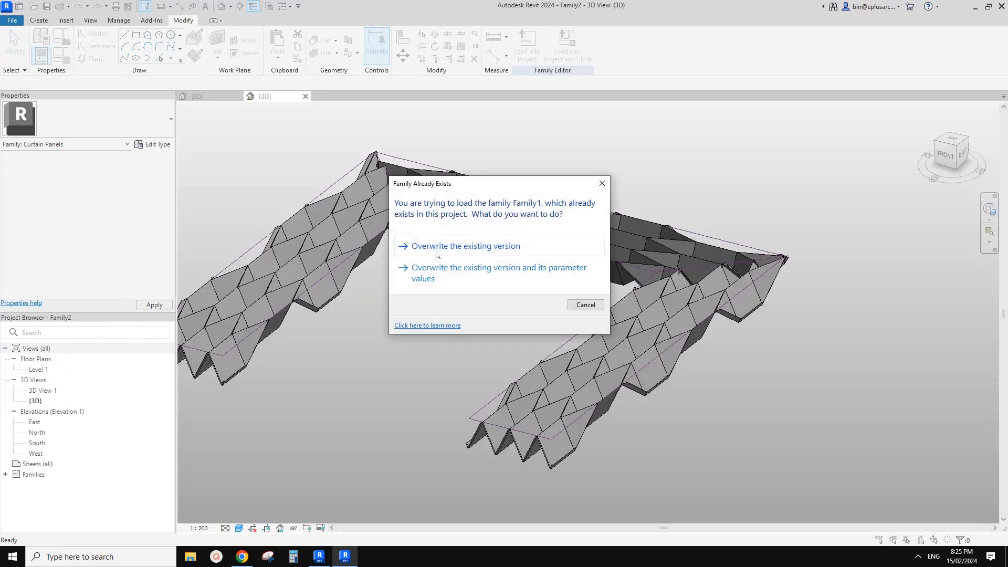
pyautogui.click(446, 247)
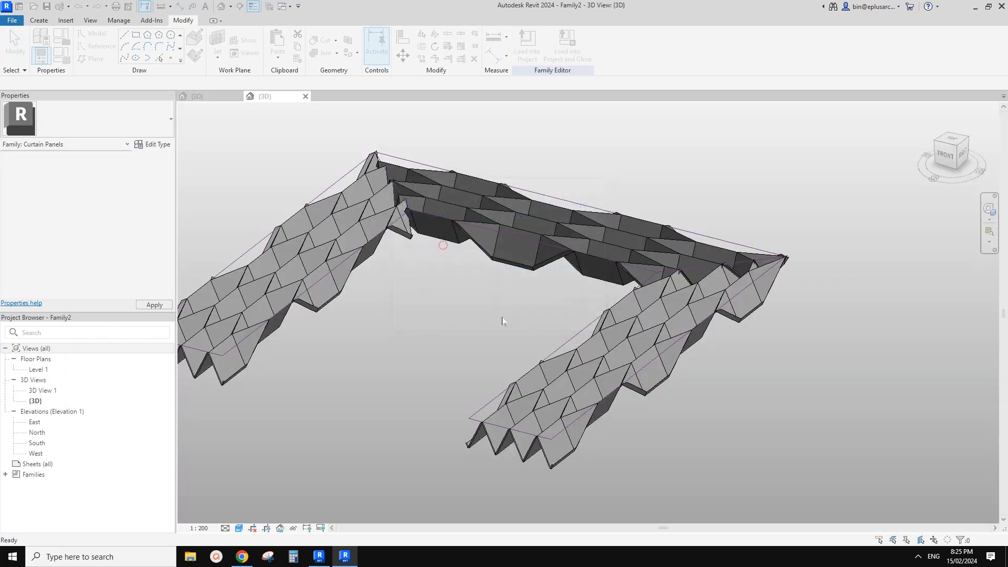
# - Set the ofs value of a single hexagon panel on the lower part of the right leg to 200
pyautogui.click(562, 388)
pyautogui.press('Tab')
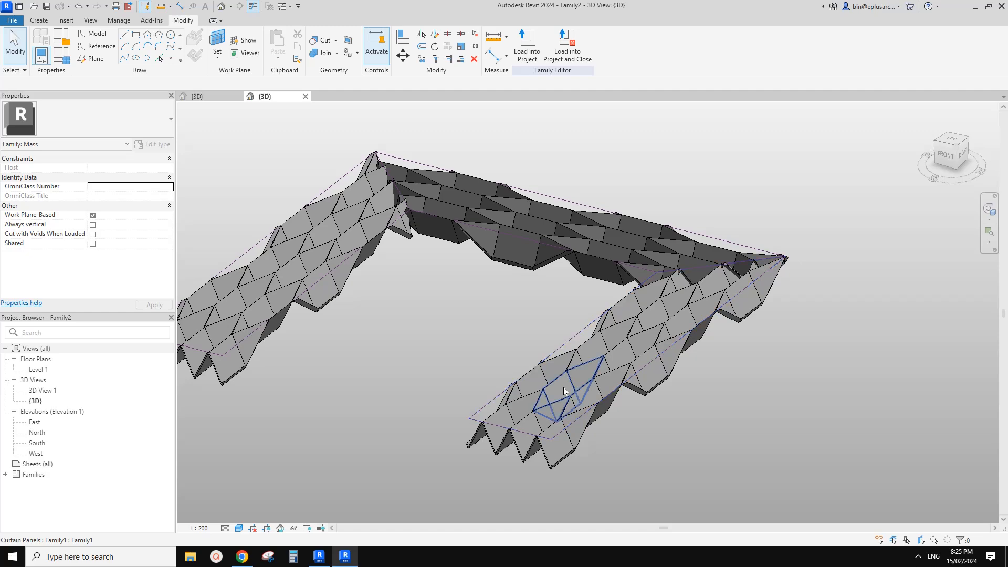
pyautogui.click(562, 386)
pyautogui.click(110, 224)
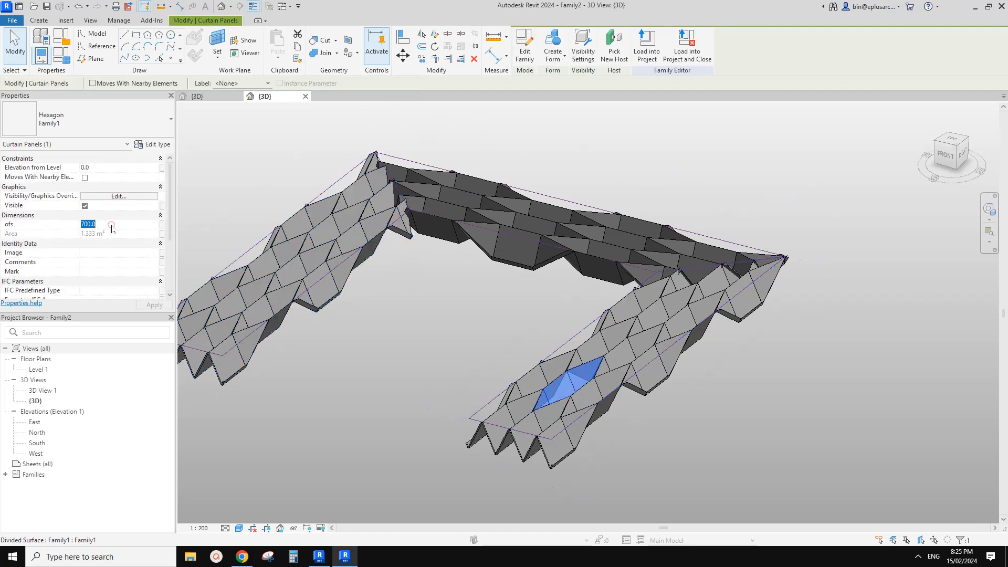
pyautogui.write('200')
pyautogui.click(425, 315)
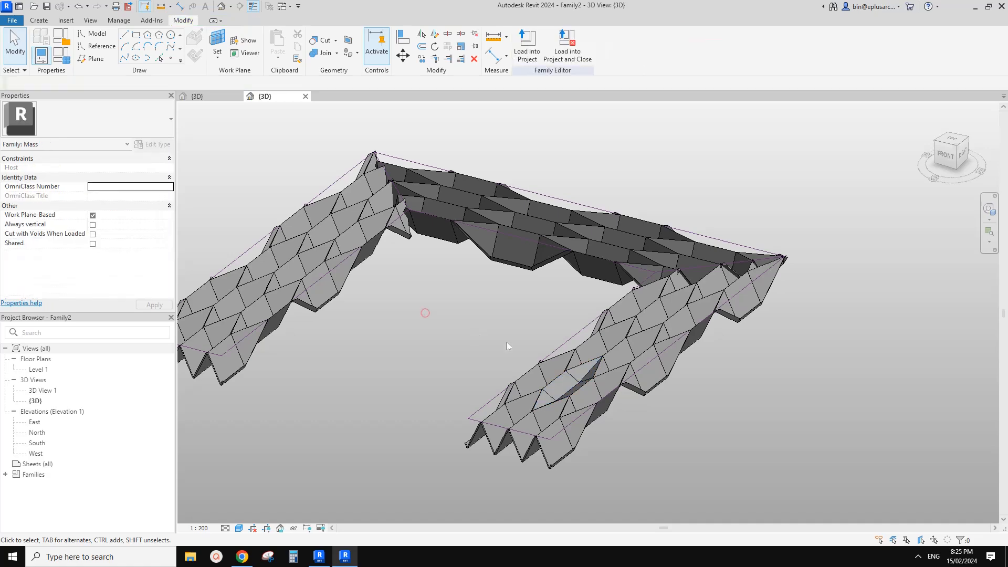
# - Examine the modified panel on the right leg and compare its depth with the neighbouring panels
pyautogui.moveTo(546, 379); pyautogui.dragTo(559, 399, button='middle')
pyautogui.press('Tab')
pyautogui.press('Tab')
pyautogui.click(575, 417)
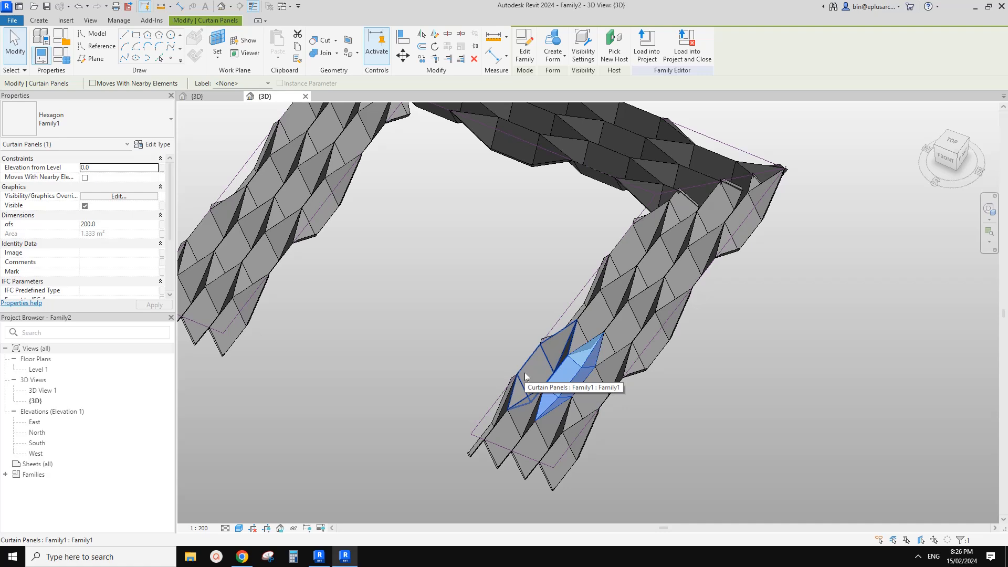
pyautogui.press('Tab')
pyautogui.press('Tab')
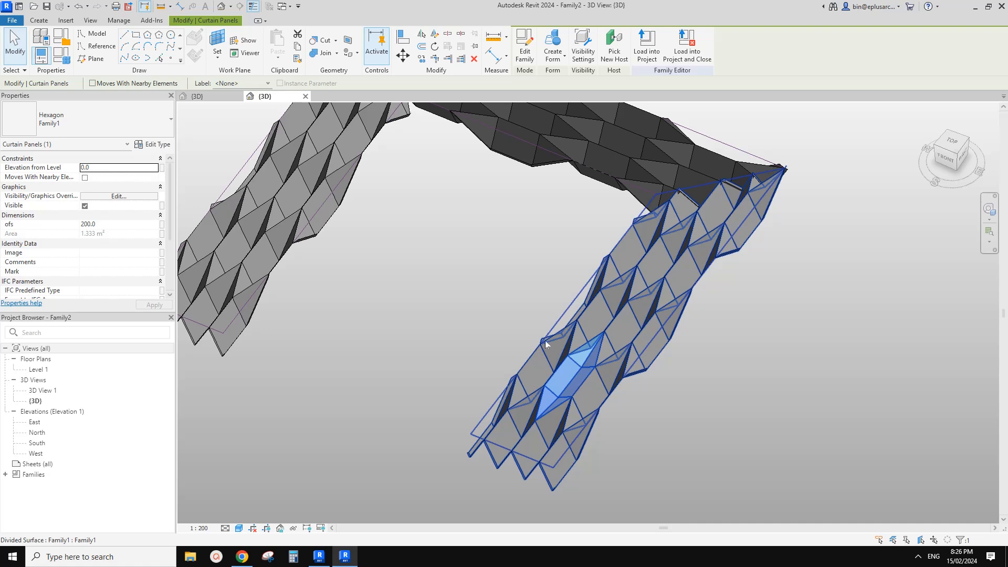
pyautogui.press('Tab')
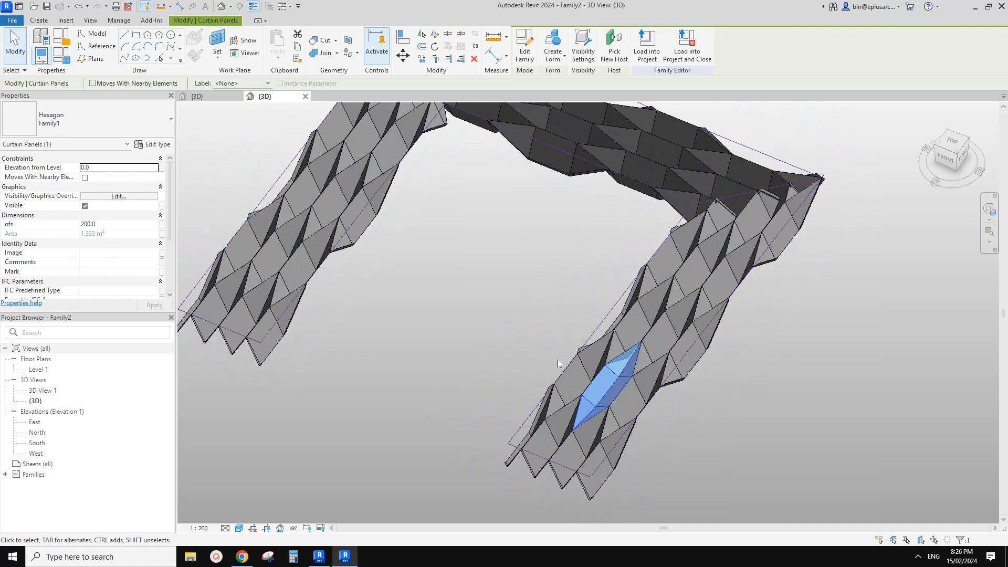
pyautogui.scroll(-10, 533, 357)
pyautogui.scroll(5, 550, 316)
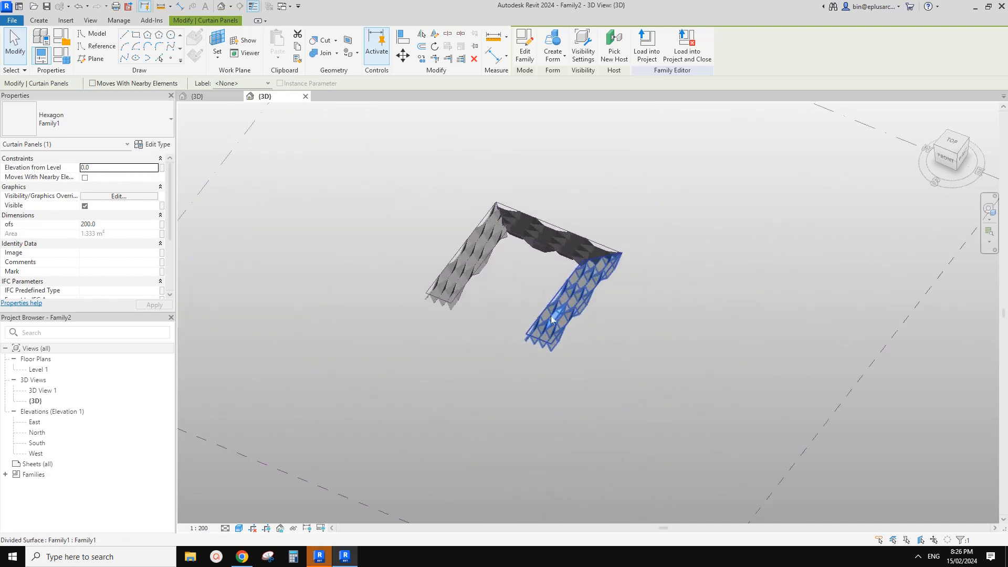
pyautogui.click(562, 315)
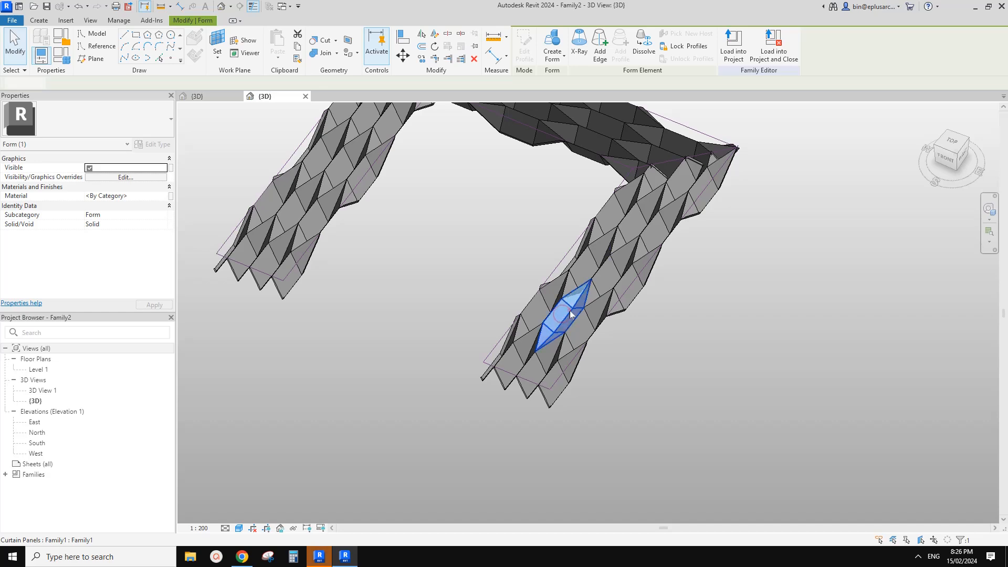
pyautogui.scroll(2, 573, 318)
pyautogui.scroll(-2, 558, 326)
pyautogui.moveTo(571, 329); pyautogui.dragTo(522, 332, button='middle')
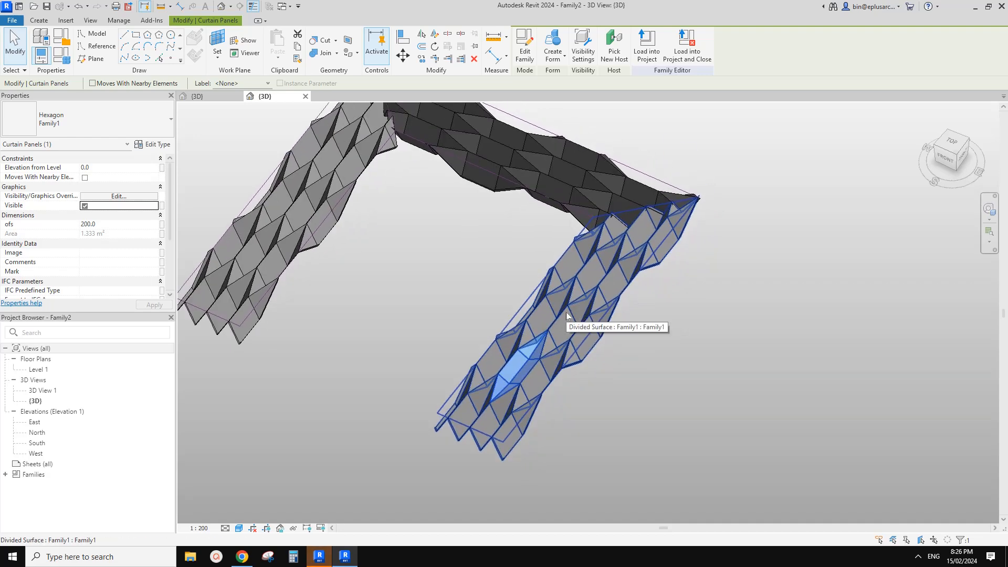
pyautogui.moveTo(521, 347); pyautogui.dragTo(550, 351, button='middle')
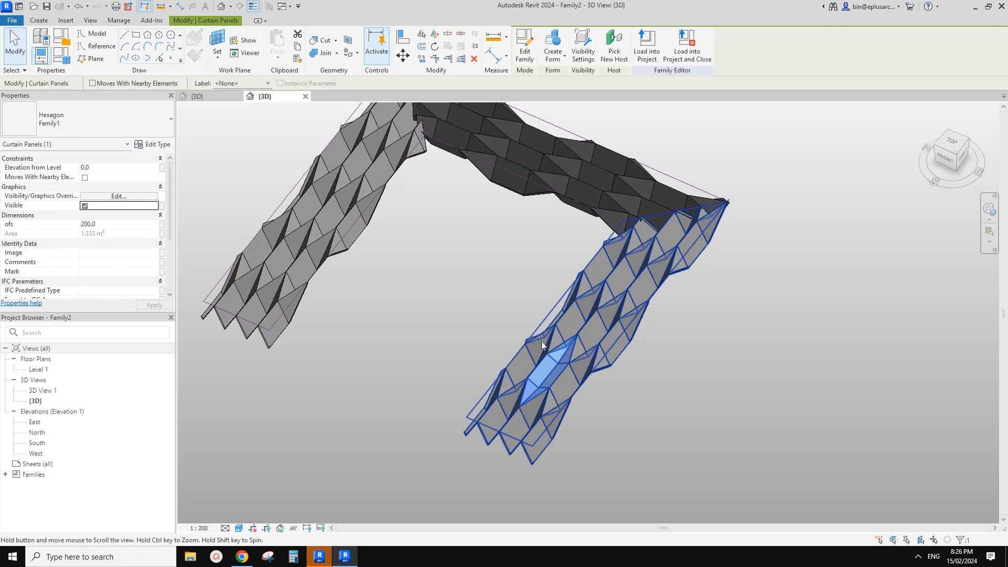
pyautogui.scroll(2, 537, 368)
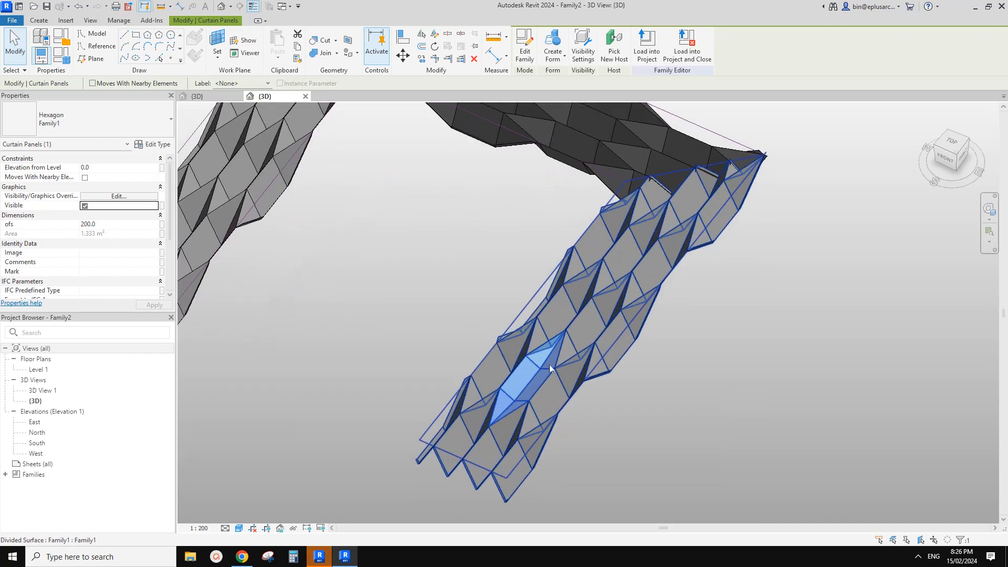
pyautogui.scroll(-2, 596, 333)
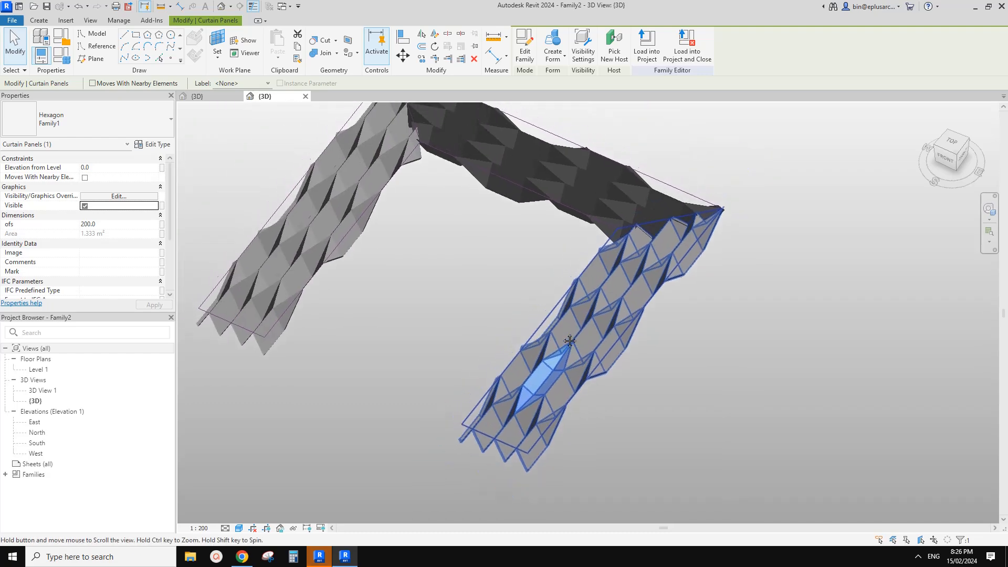
# - Set the ofs value of one hexagon panel midway along the left leg to 200
pyautogui.click(324, 231)
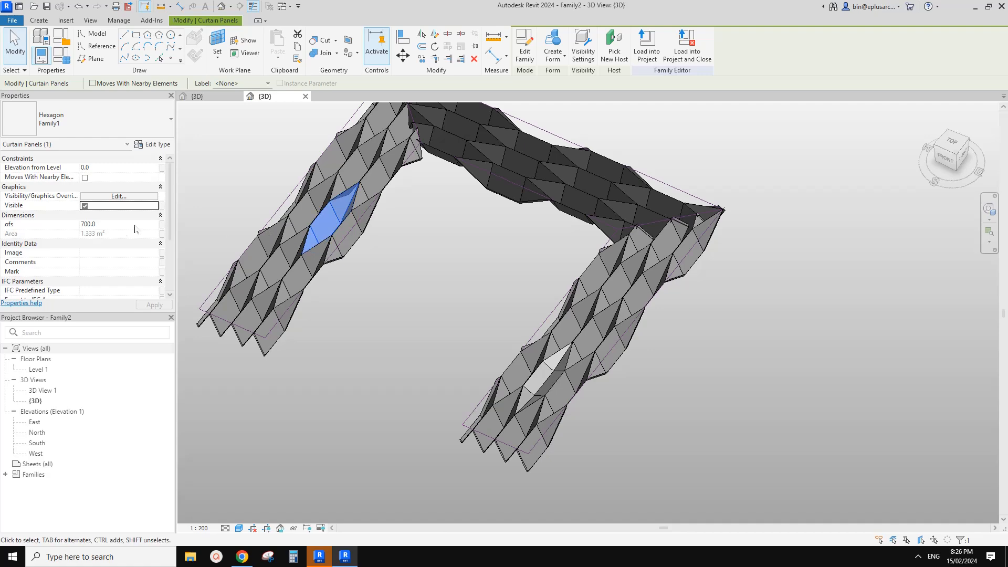
pyautogui.click(118, 226)
pyautogui.write('2')
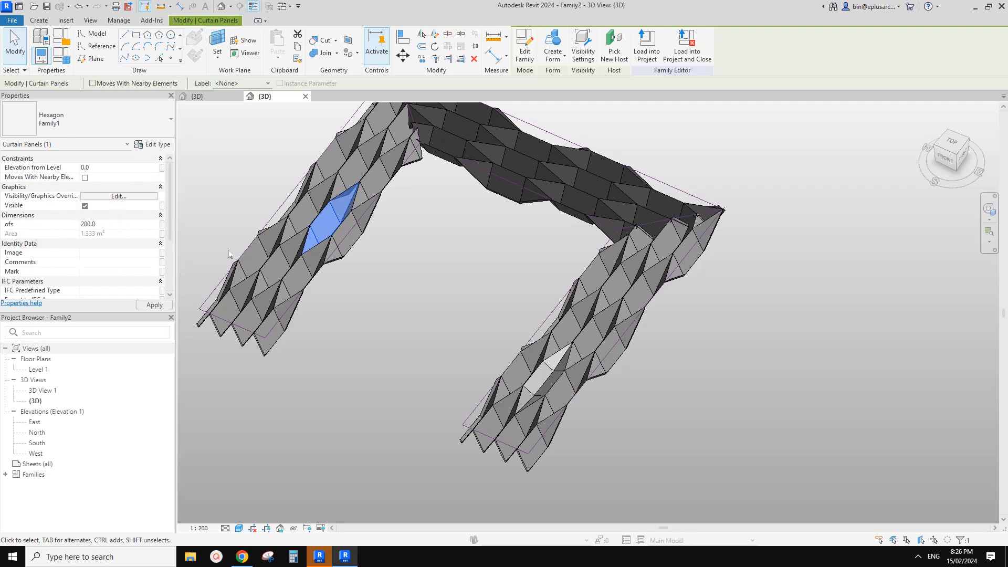
pyautogui.moveTo(359, 250); pyautogui.dragTo(355, 282, button='middle')
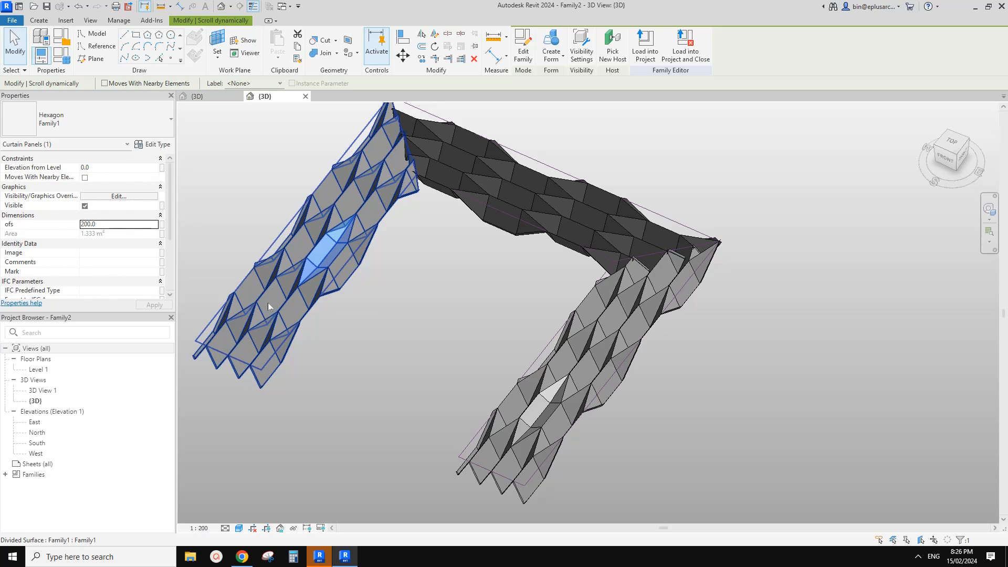
# - Select all hexagon panel instances across the frame and set their ofs value to 200
pyautogui.click(286, 301)
pyautogui.moveTo(328, 312); pyautogui.dragTo(333, 311, button='middle')
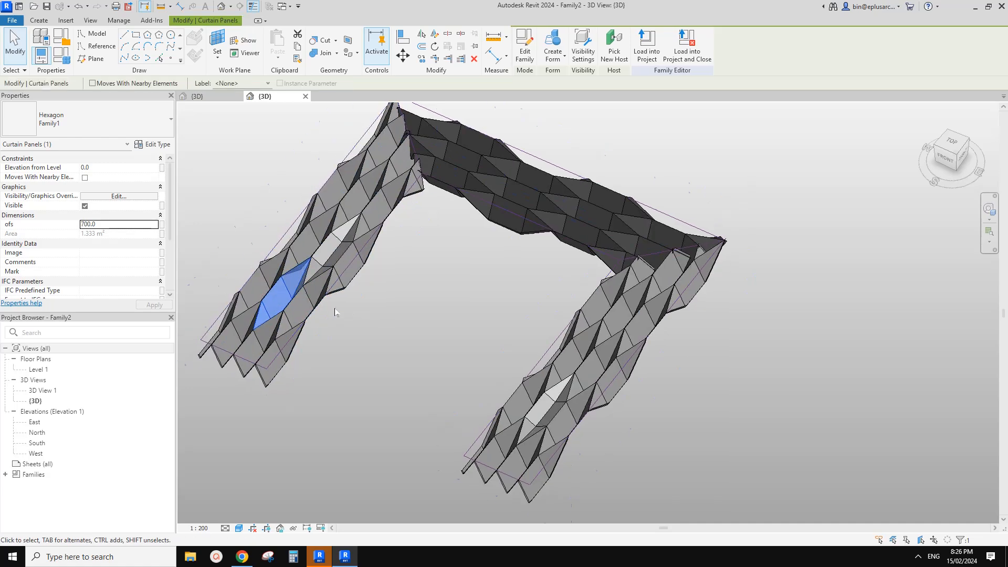
pyautogui.click(358, 314)
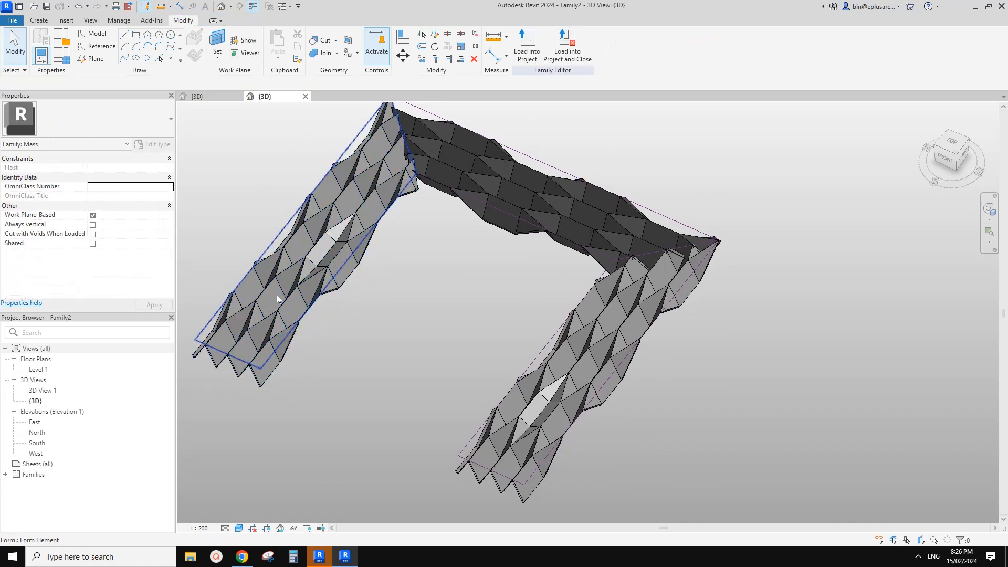
pyautogui.click(276, 295)
pyautogui.moveTo(279, 294); pyautogui.dragTo(311, 295, button='middle')
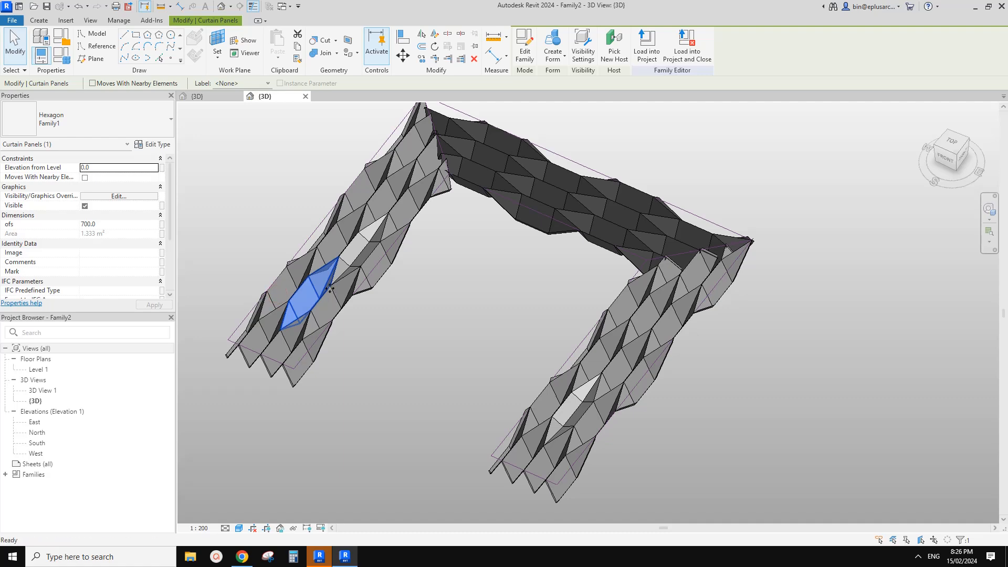
pyautogui.press('s')
pyautogui.press('a')
pyautogui.click(120, 224)
pyautogui.write('200')
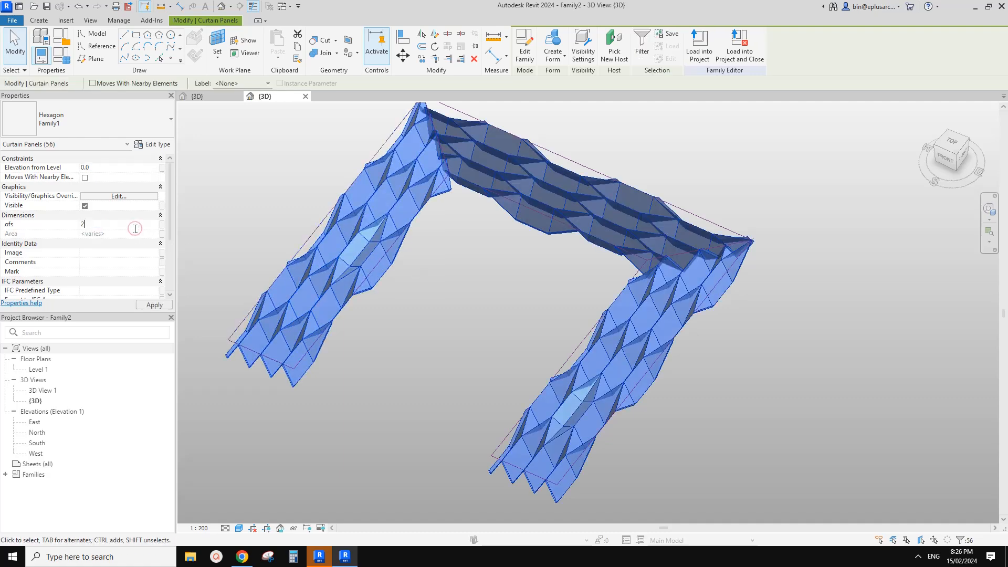
pyautogui.click(270, 181)
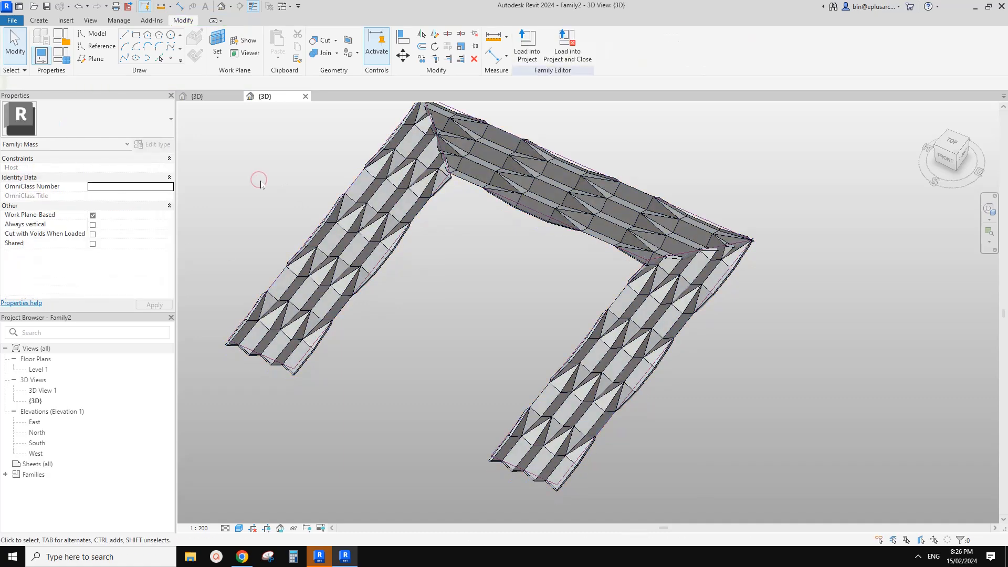
# - Change ofs to a type parameter in the hexagon panel family and reload it into the frame mass, overwriting the existing version
pyautogui.keyDown('shift'); pyautogui.moveTo(259, 179); pyautogui.dragTo(336, 226, button='middle'); pyautogui.keyUp('shift')
pyautogui.scroll(1, 318, 204)
pyautogui.click(216, 97)
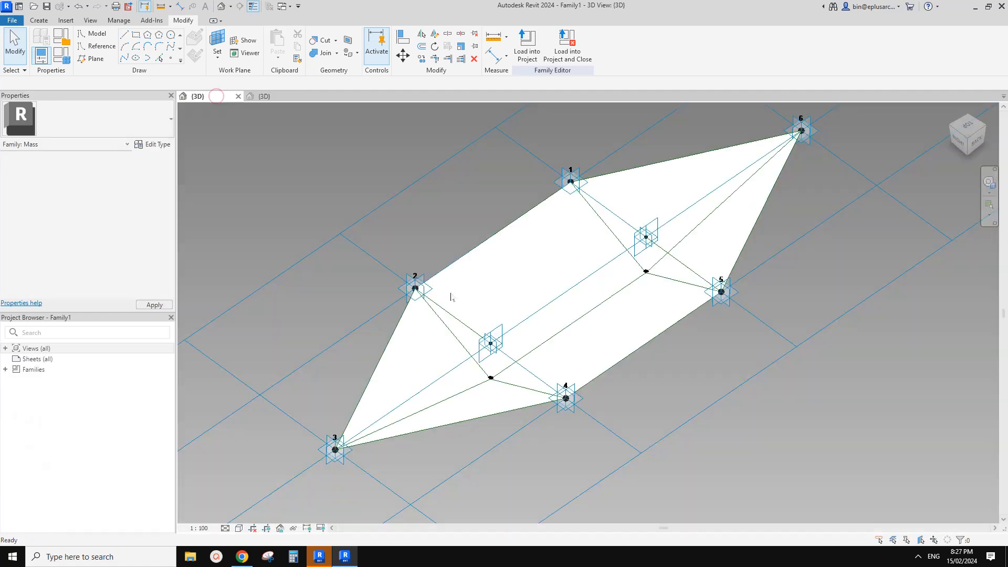
pyautogui.click(61, 54)
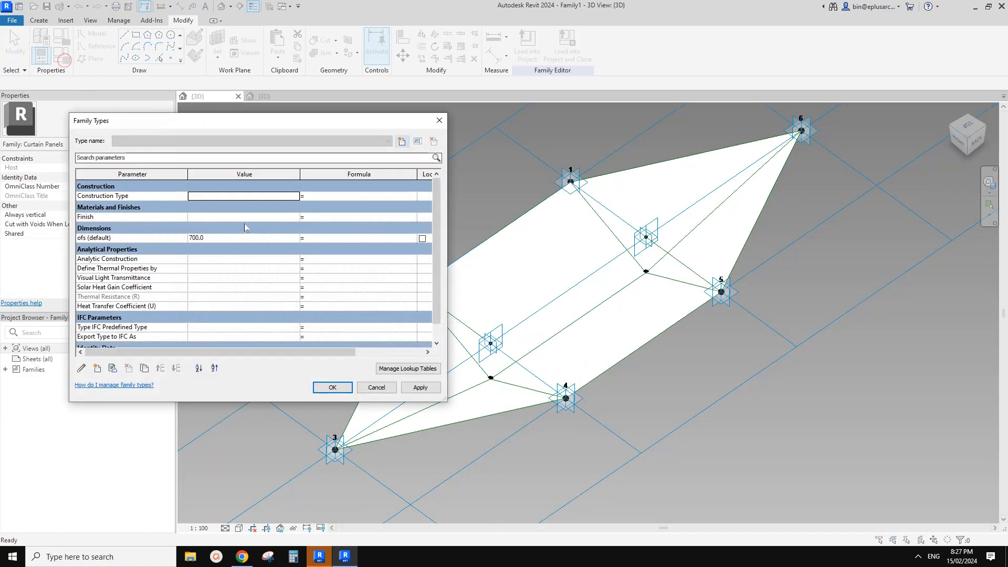
pyautogui.click(112, 239)
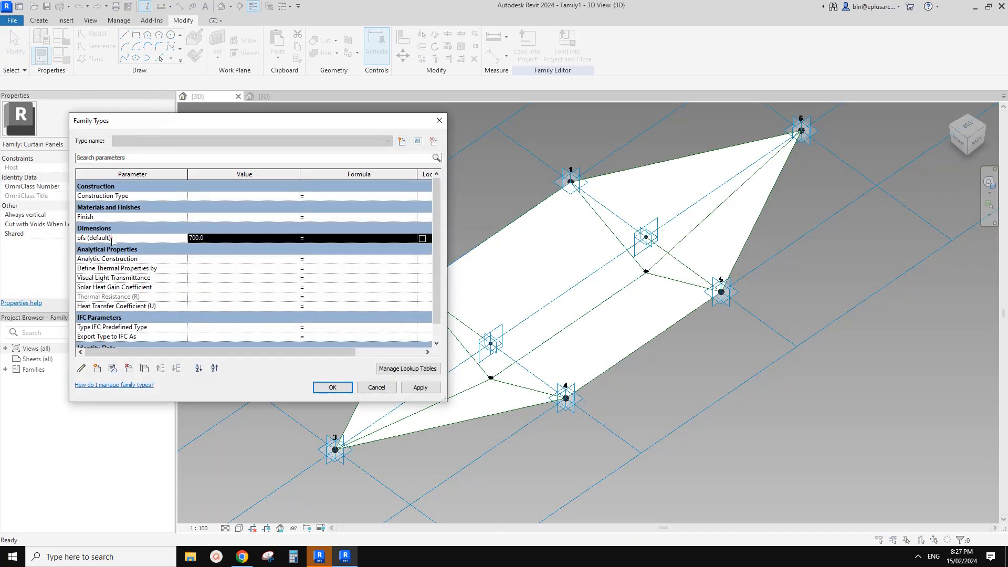
pyautogui.click(80, 368)
pyautogui.click(584, 315)
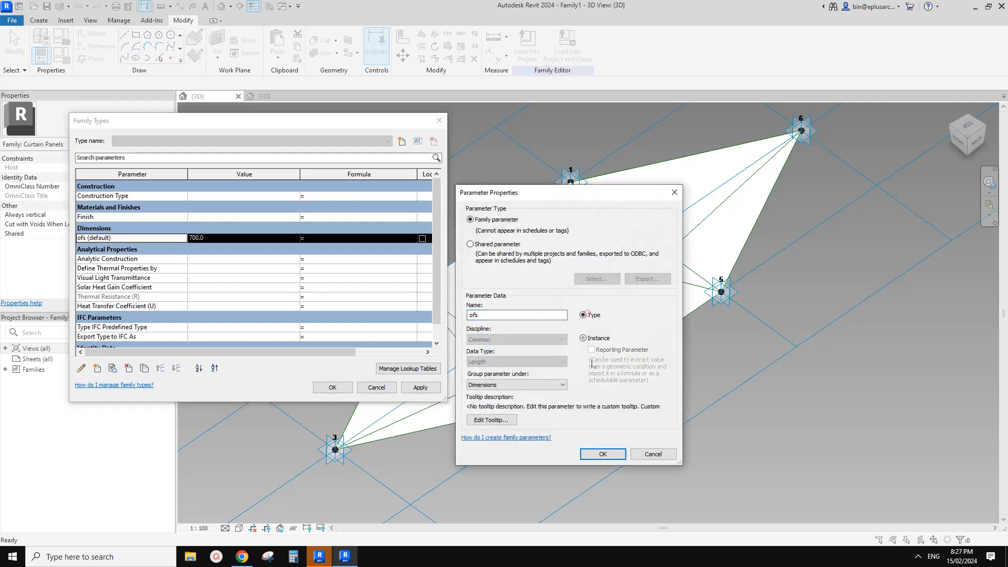
pyautogui.click(601, 454)
pyautogui.click(330, 388)
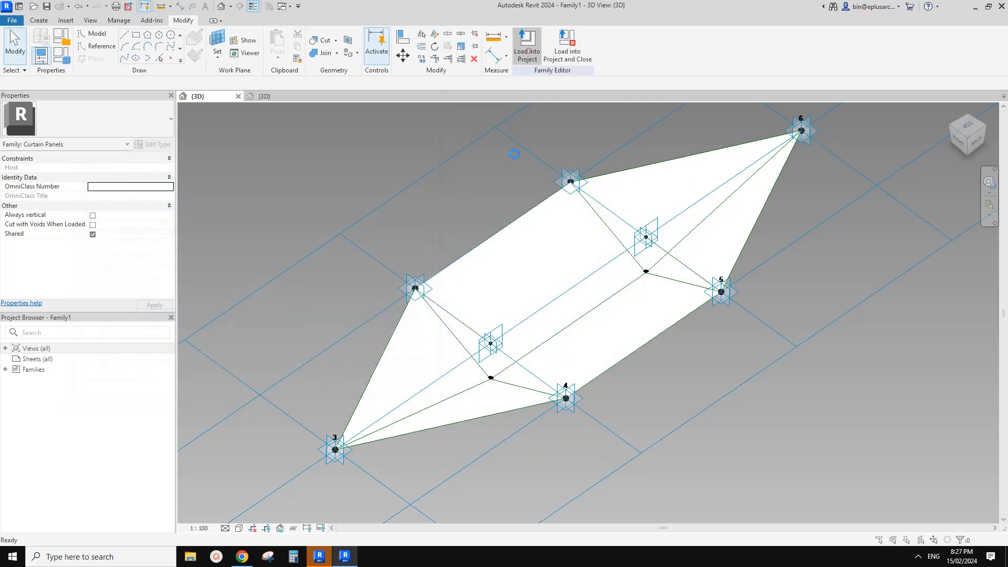
pyautogui.click(527, 46)
pyautogui.click(415, 246)
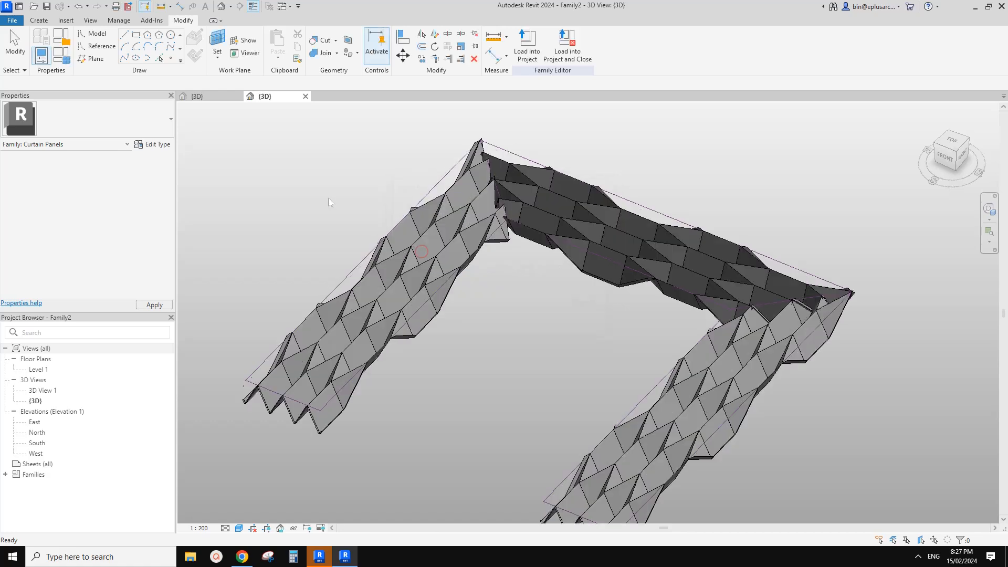
# - Check where ofs is stored in the type properties of the left leg's divided surface and of a single panel
pyautogui.click(408, 277)
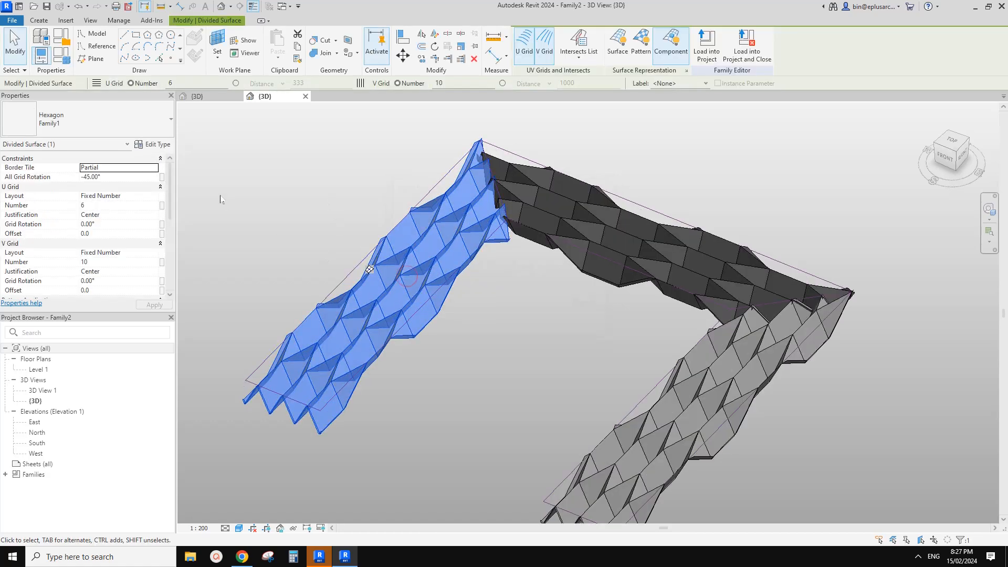
pyautogui.click(157, 144)
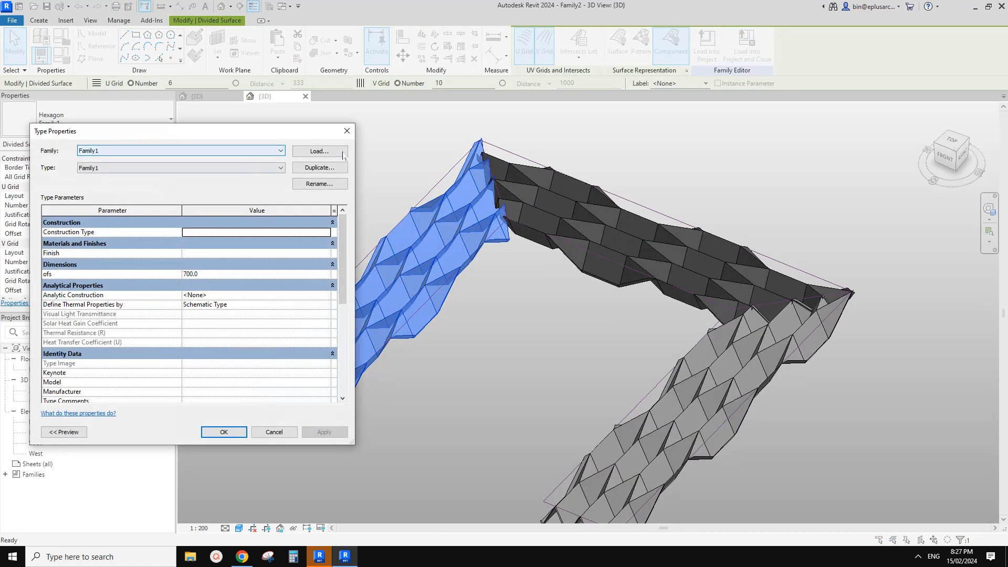
pyautogui.click(343, 136)
pyautogui.press('Escape')
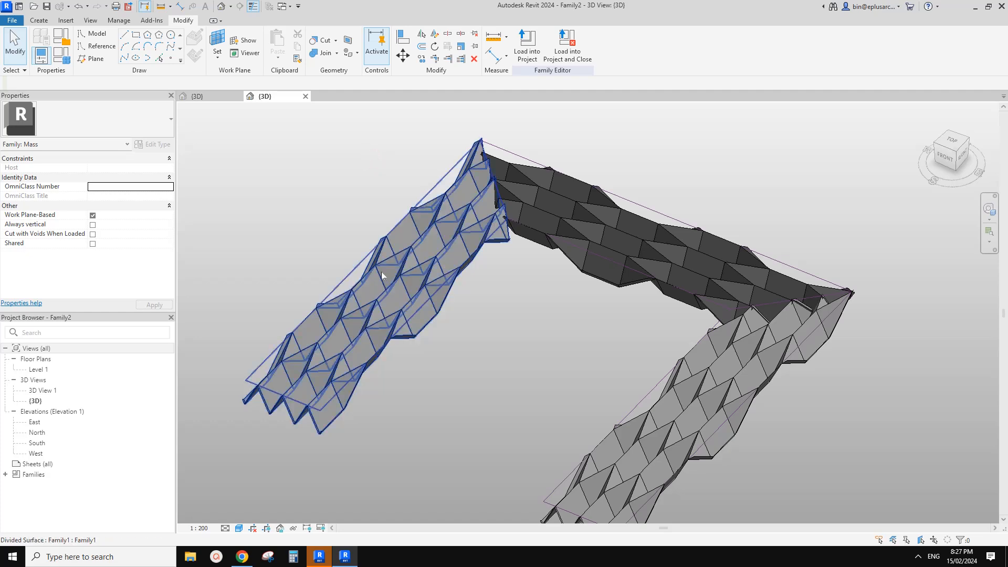
pyautogui.press('Tab')
pyautogui.click(403, 290)
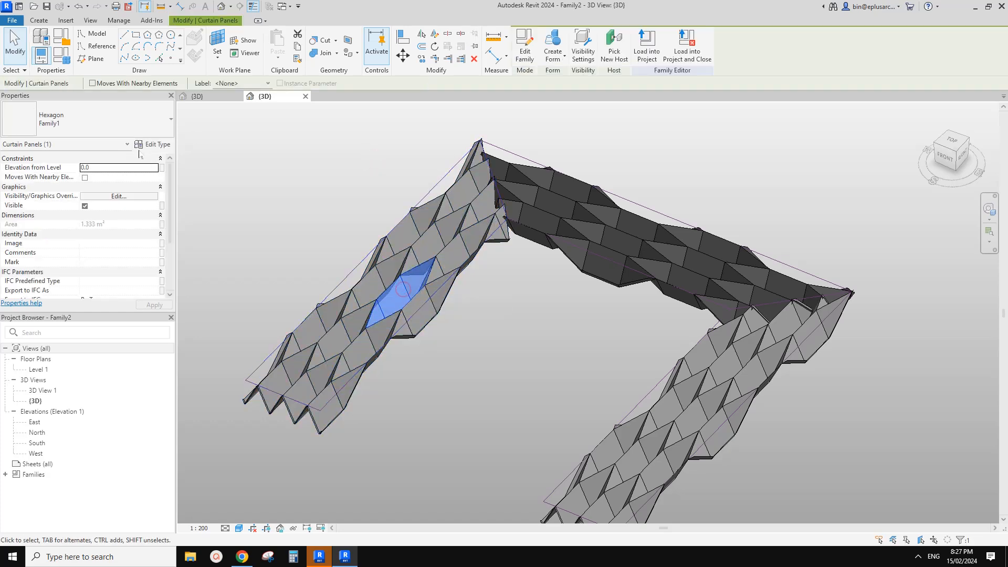
pyautogui.click(148, 145)
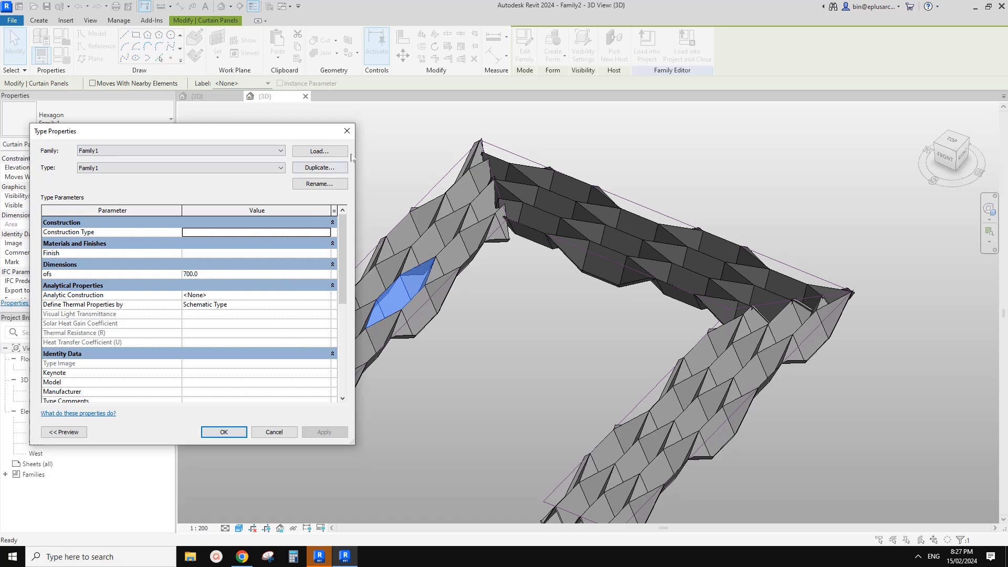
pyautogui.click(346, 131)
pyautogui.click(378, 135)
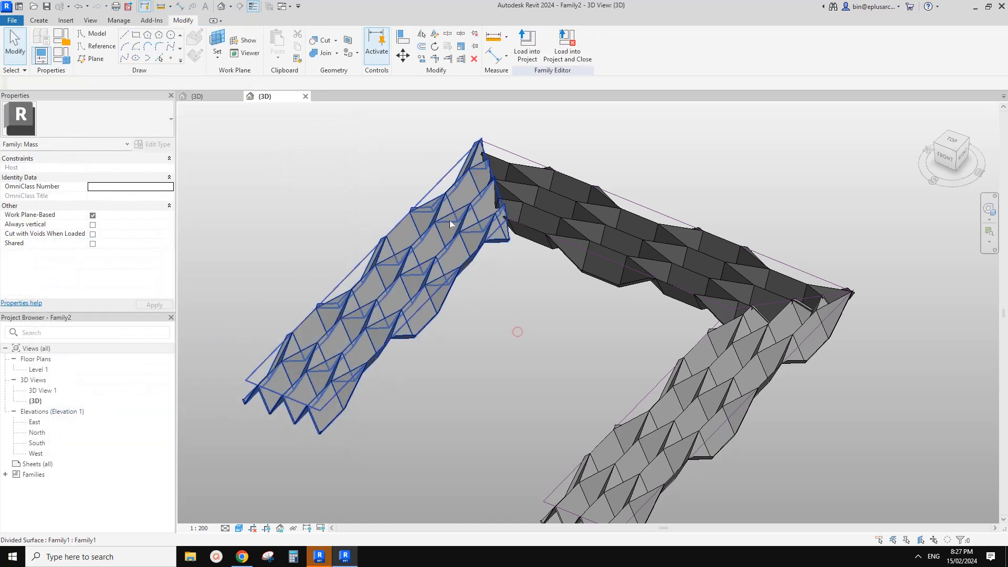
# - Set the ofs type value of the hexagon panel to 200 from the left leg's divided surface and apply it
pyautogui.click(378, 316)
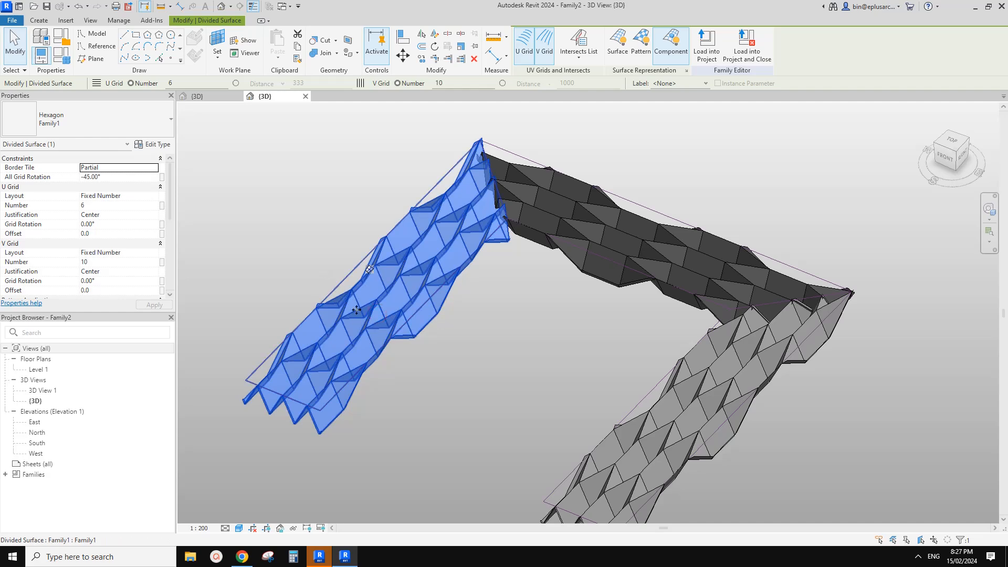
pyautogui.click(153, 144)
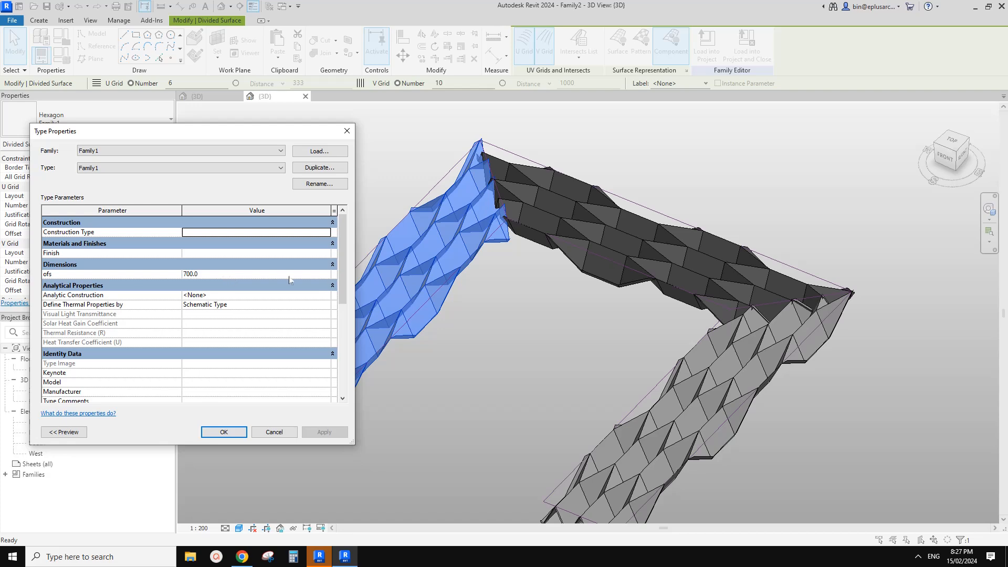
pyautogui.click(247, 274)
pyautogui.write('200')
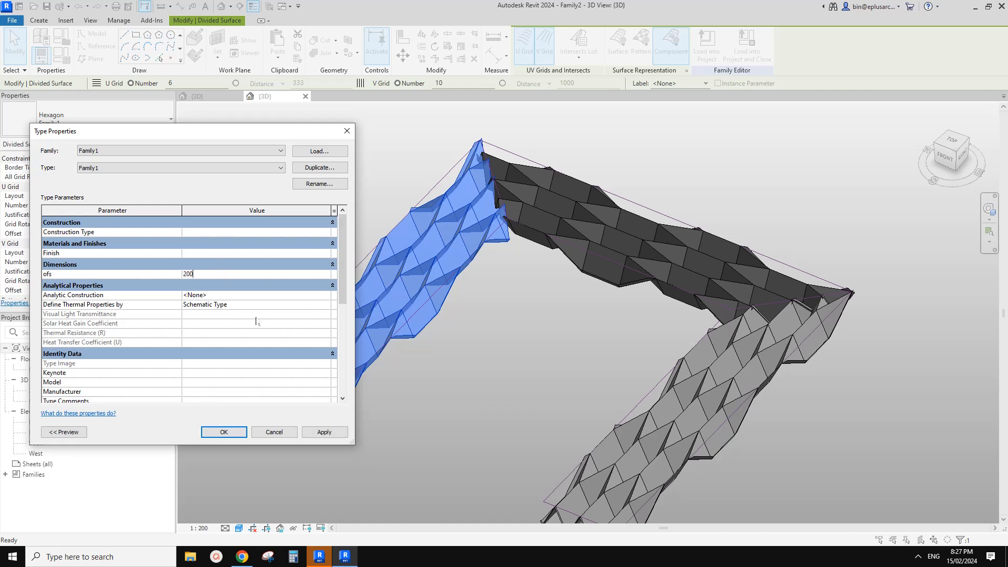
pyautogui.click(322, 433)
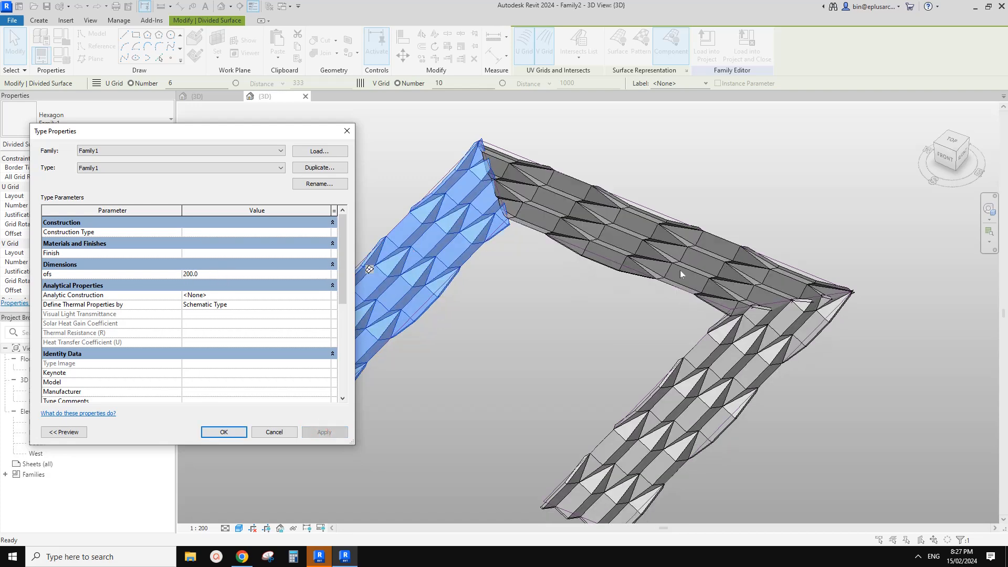
pyautogui.click(216, 434)
pyautogui.click(425, 380)
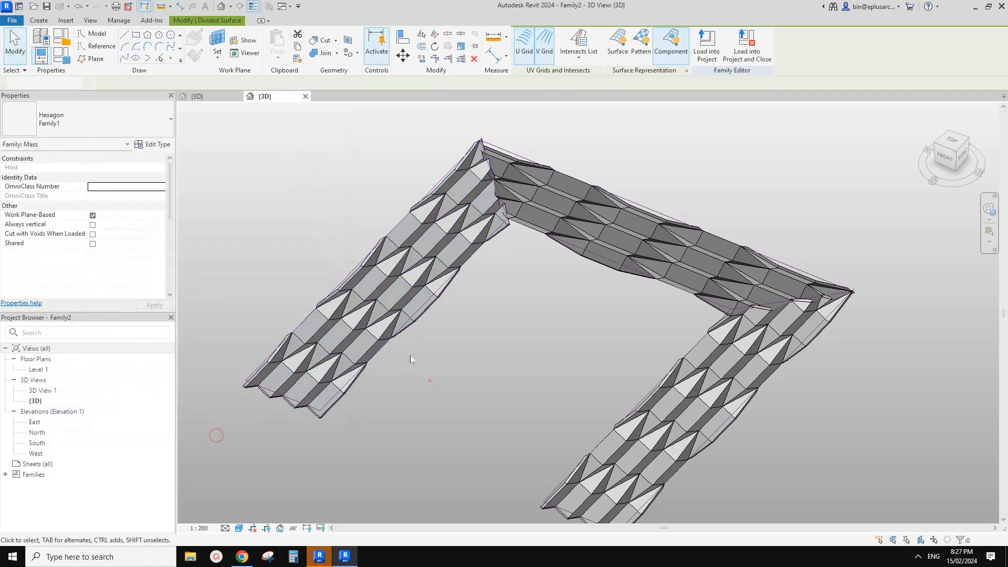
pyautogui.scroll(-2, 407, 343)
pyautogui.keyDown('shift'); pyautogui.moveTo(408, 342); pyautogui.dragTo(457, 386, button='middle'); pyautogui.keyUp('shift')
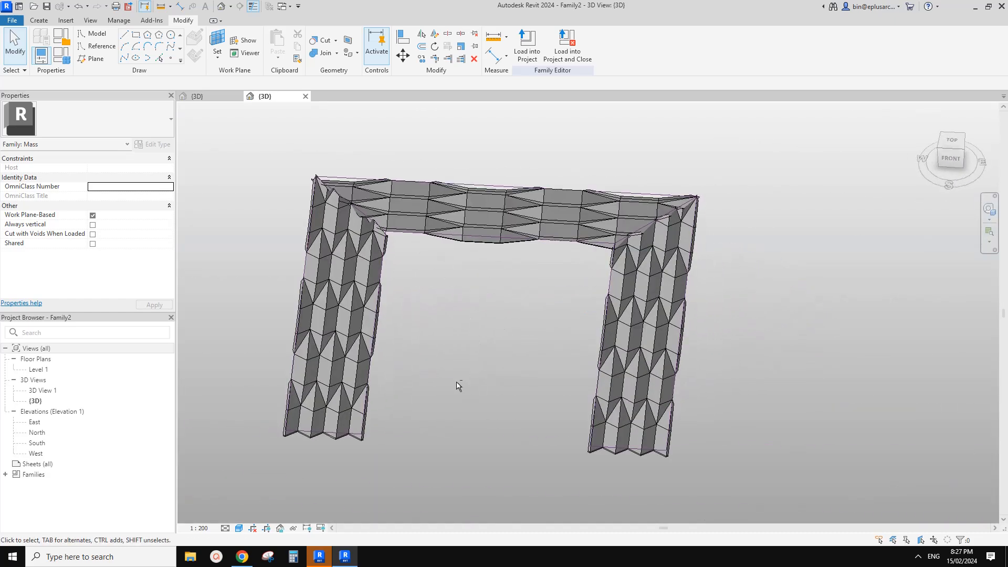
# - Switch to the Google Docs reference document to view the mirror frame images, and return to the Revit frame model
pyautogui.click(318, 556)
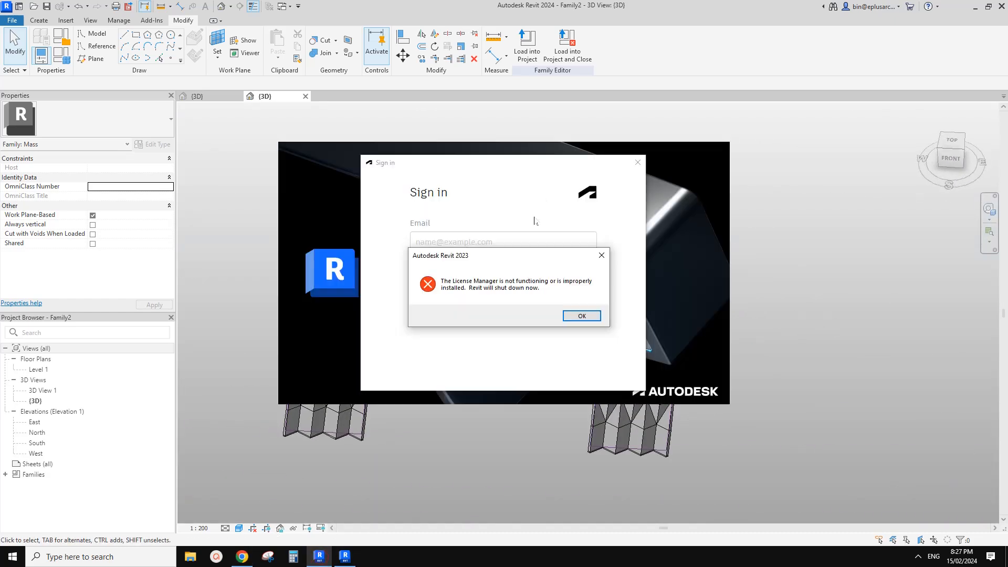
pyautogui.click(582, 315)
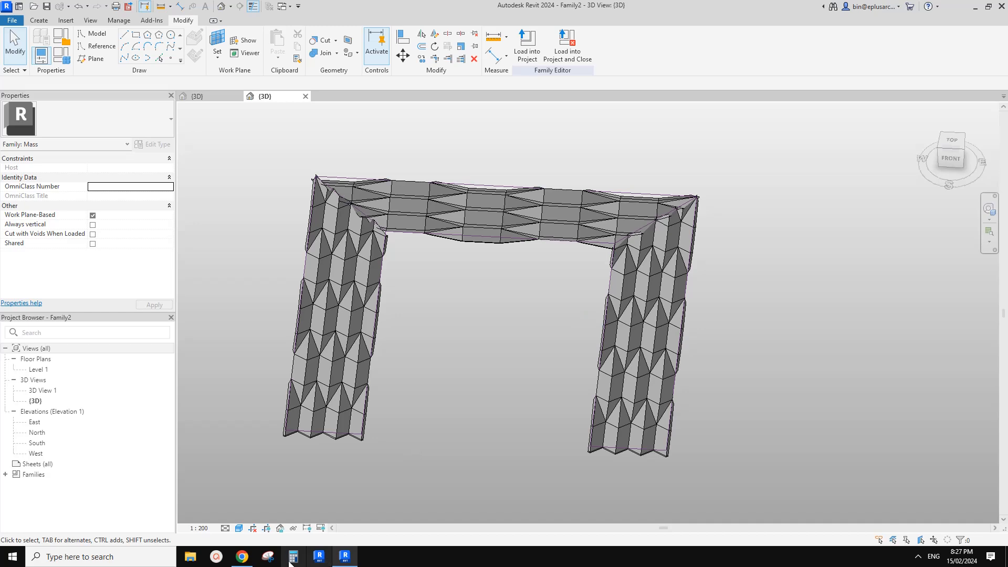
pyautogui.click(243, 557)
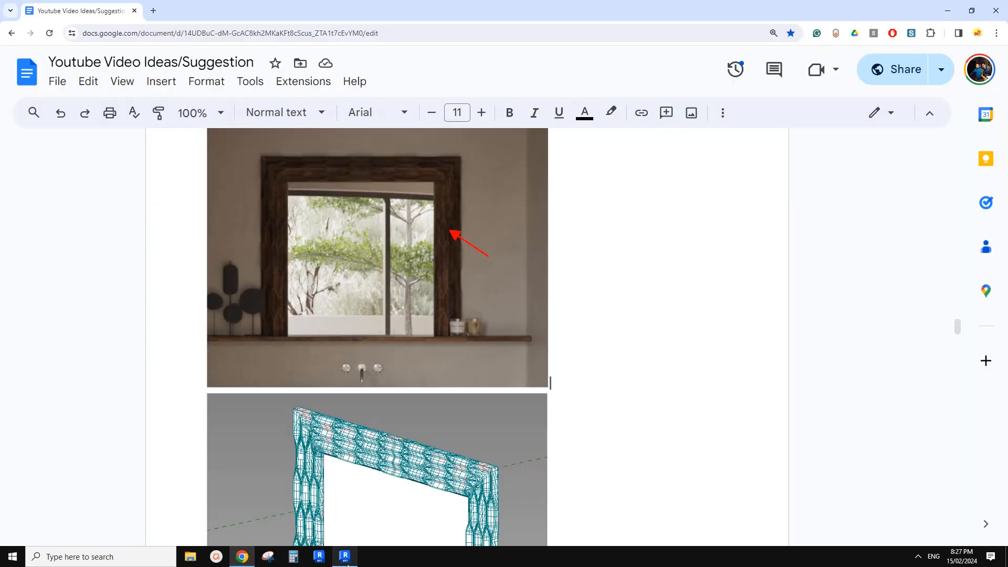
pyautogui.click(345, 557)
# - Select the divided surface of the beam joining the two legs and examine the frame's panel relief from a low angle
pyautogui.scroll(2, 681, 314)
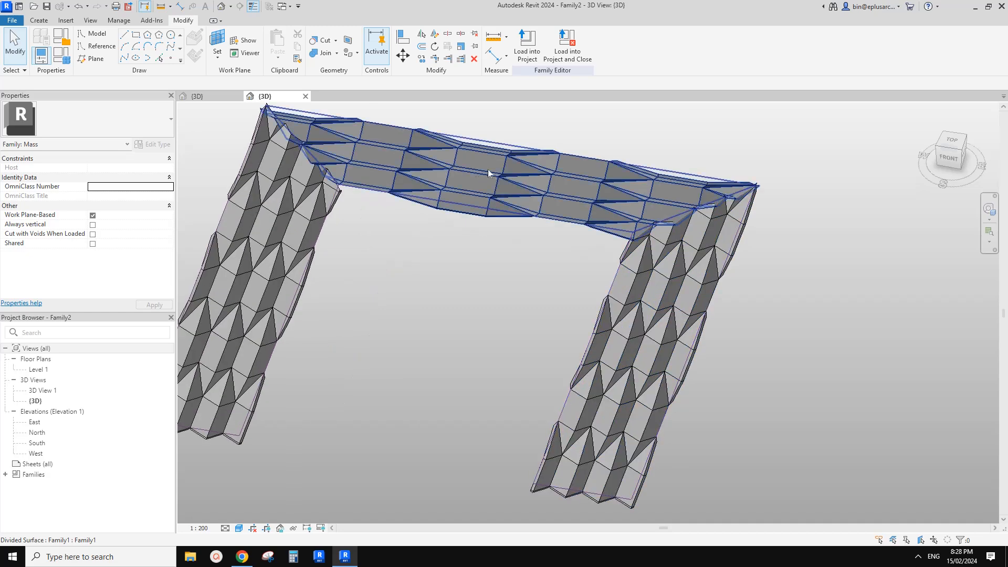
pyautogui.scroll(1, 440, 166)
pyautogui.click(379, 160)
pyautogui.scroll(-2, 379, 159)
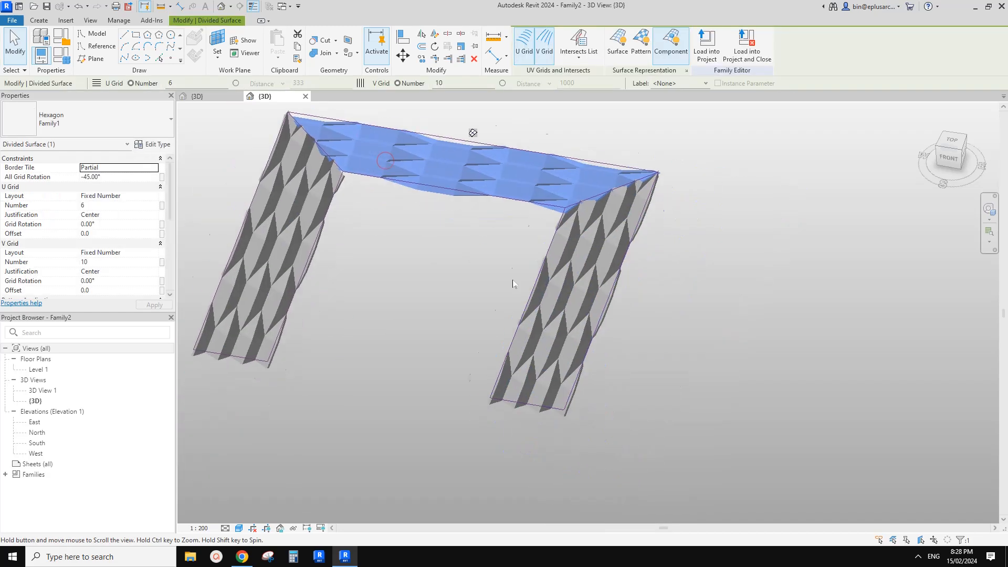
pyautogui.keyDown('shift'); pyautogui.moveTo(513, 284); pyautogui.dragTo(682, 315, button='middle'); pyautogui.keyUp('shift')
pyautogui.press('Tab')
pyautogui.scroll(-1, 635, 314)
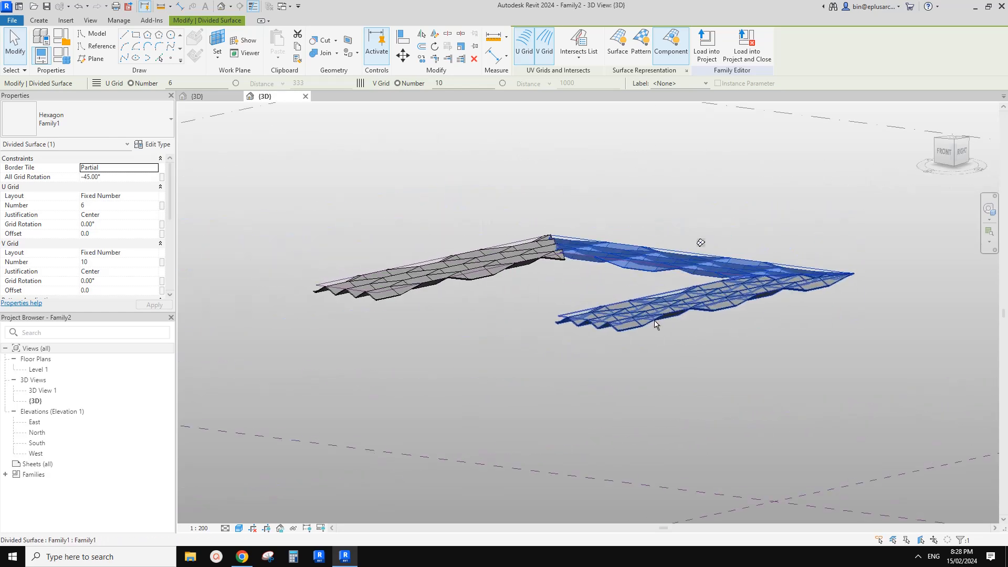
pyautogui.click(382, 297)
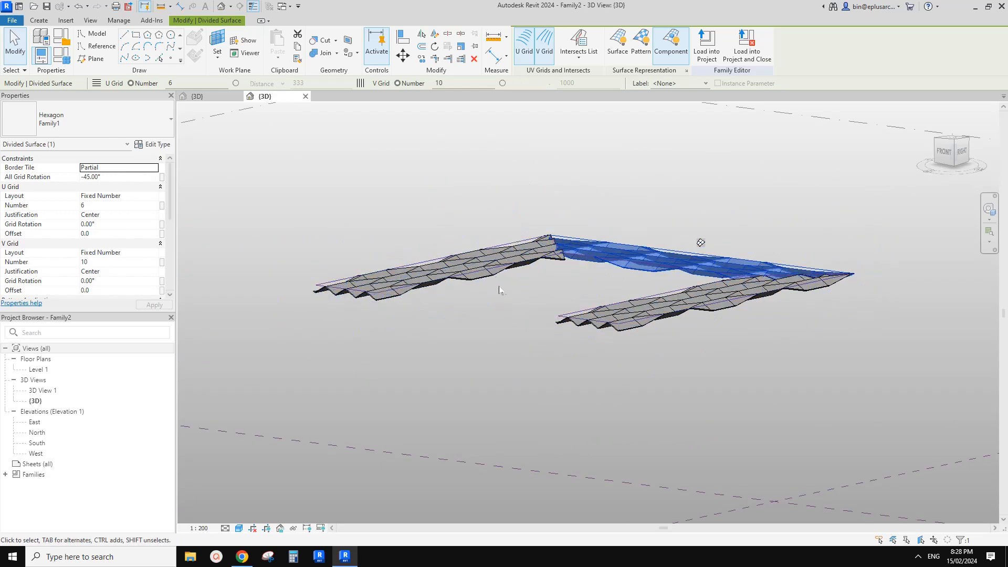
# - Copy the closed chain of eight reference lines outlining the frame straight down below the panels, working from the front view
pyautogui.keyDown('shift'); pyautogui.moveTo(499, 288); pyautogui.dragTo(499, 333, button='middle'); pyautogui.keyUp('shift')
pyautogui.press('Tab')
pyautogui.press('Tab')
pyautogui.click(407, 325)
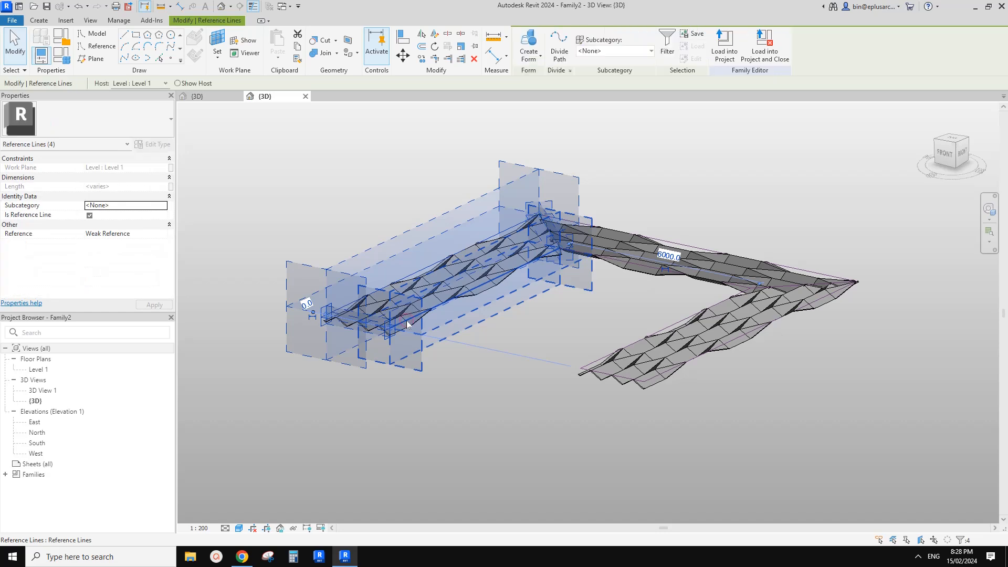
pyautogui.press('Escape')
pyautogui.click(409, 325)
pyautogui.moveTo(628, 287); pyautogui.dragTo(582, 292, button='middle')
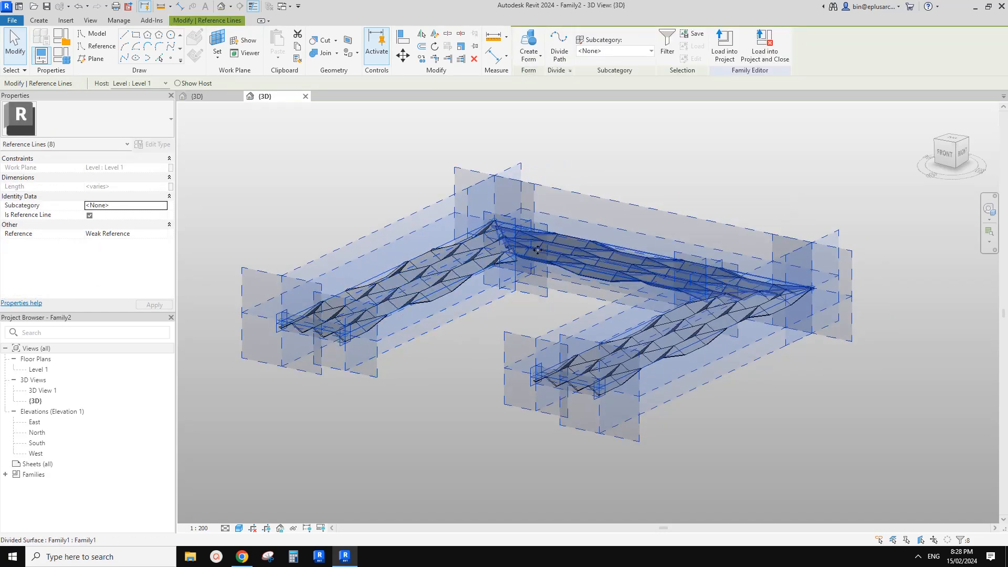
pyautogui.click(938, 159)
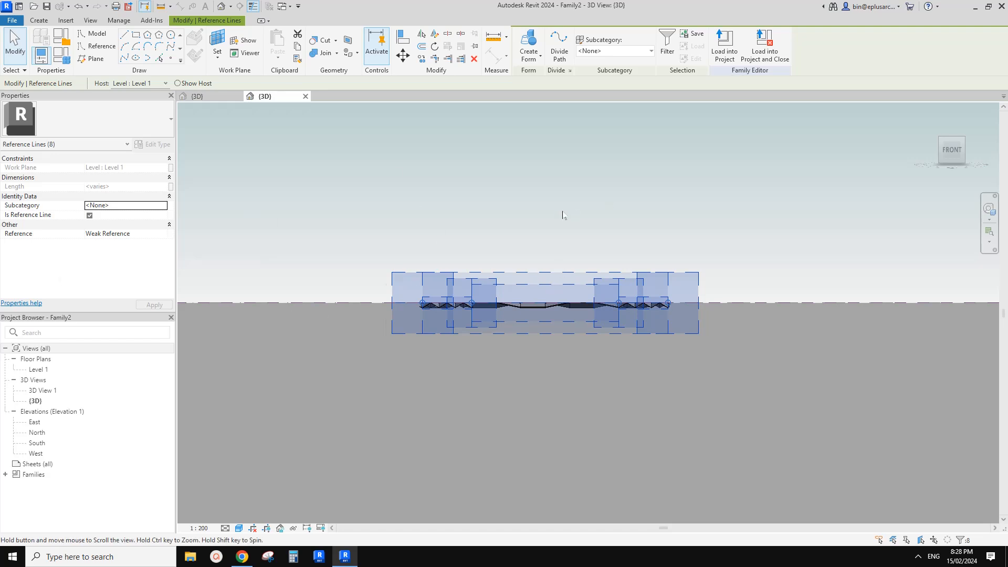
pyautogui.moveTo(562, 216); pyautogui.dragTo(538, 258, button='middle')
pyautogui.moveTo(606, 319); pyautogui.dragTo(587, 323, button='middle')
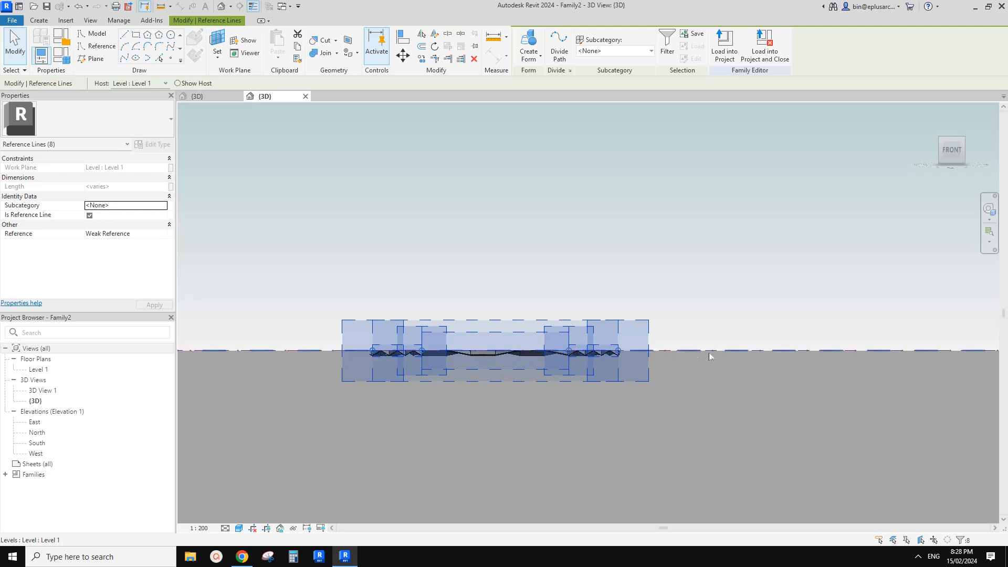
pyautogui.moveTo(669, 291); pyautogui.dragTo(676, 291, button='middle')
pyautogui.press('c')
pyautogui.press('o')
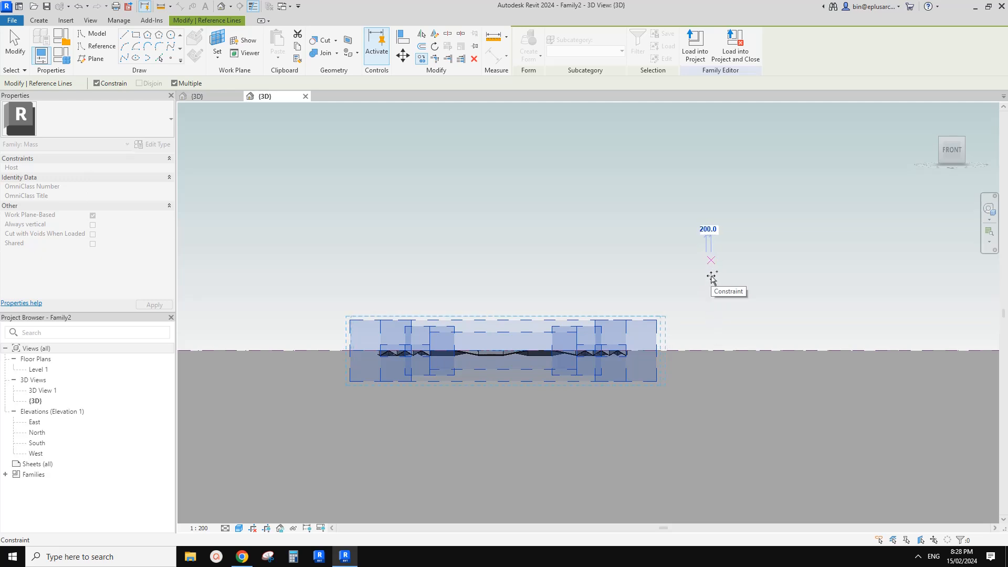
pyautogui.press('shift')
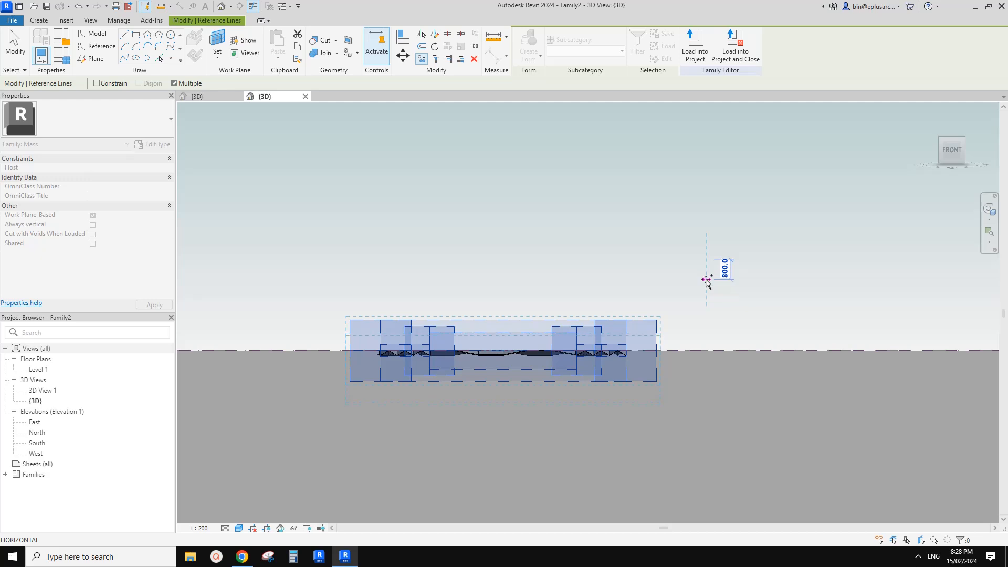
pyautogui.click(706, 283)
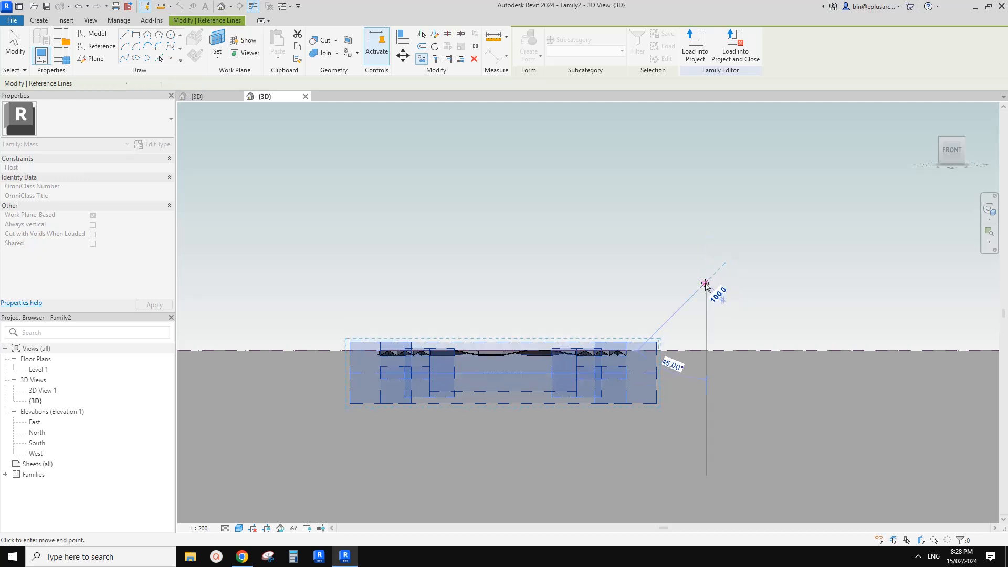
pyautogui.press('shift')
pyautogui.press('Escape')
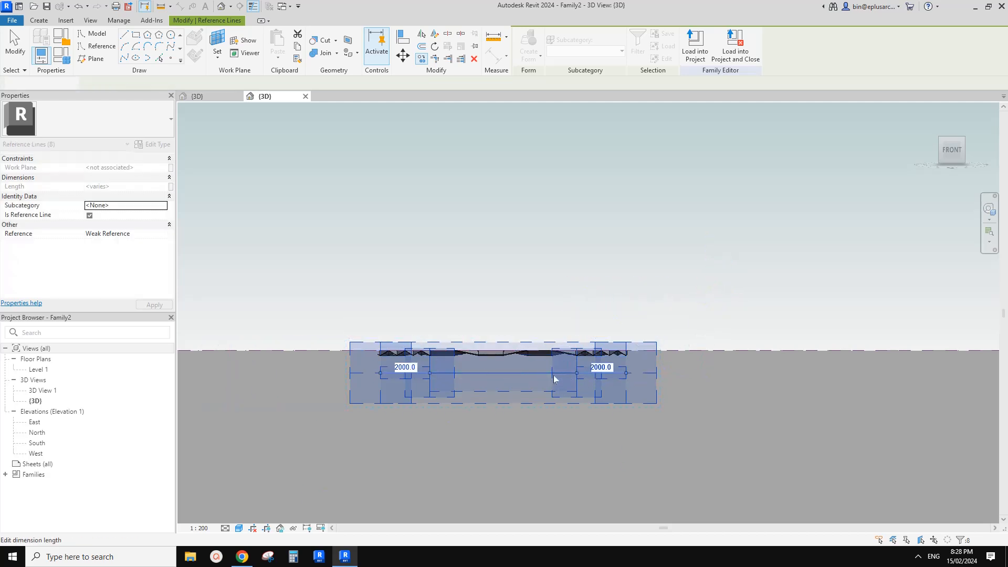
pyautogui.press('Escape')
# - Select the copied chain of reference lines and inspect its position beneath the frame from an oblique 3D angle
pyautogui.press('Tab')
pyautogui.click(541, 376)
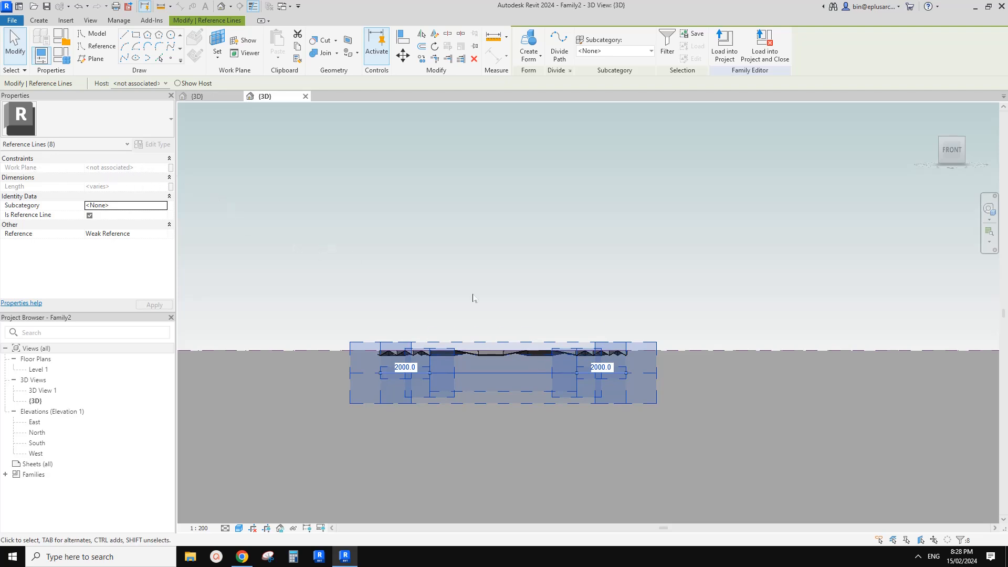
pyautogui.keyDown('shift'); pyautogui.moveTo(473, 298); pyautogui.dragTo(475, 347, button='middle'); pyautogui.keyUp('shift')
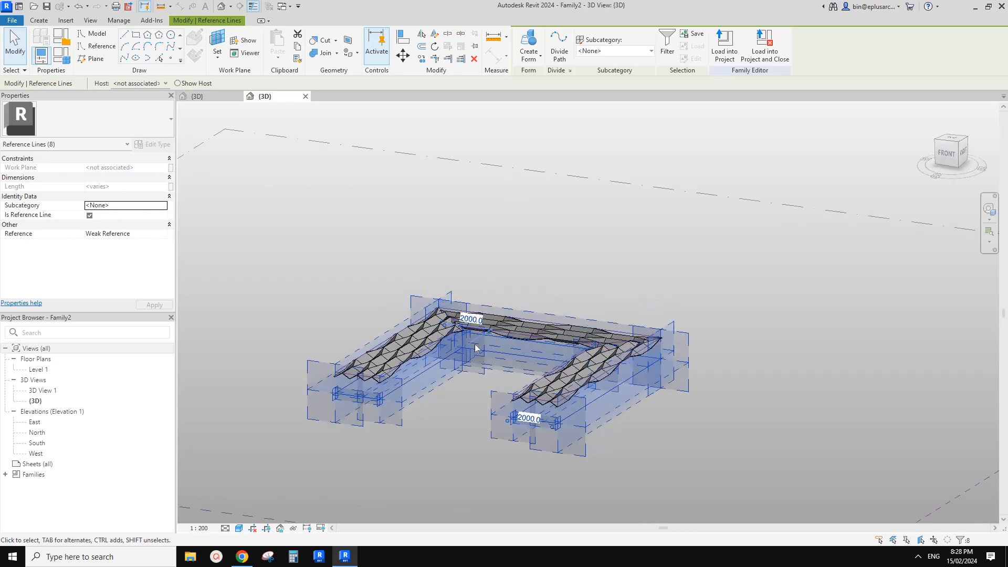
pyautogui.press('Escape')
# - Create a cylindrical form from the original and copied reference lines at the left leg's open end, and delete it
pyautogui.scroll(8, 351, 392)
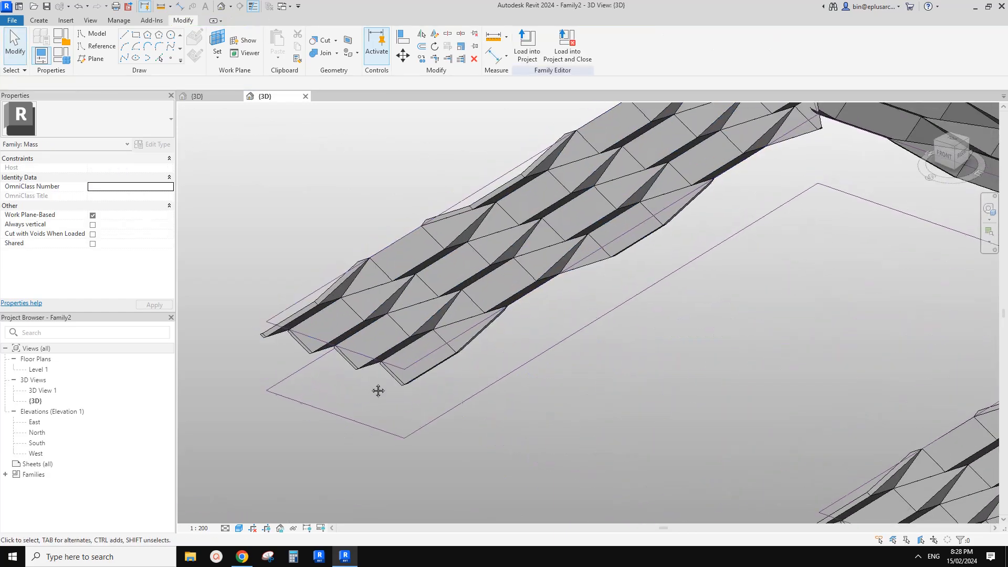
pyautogui.click(383, 362)
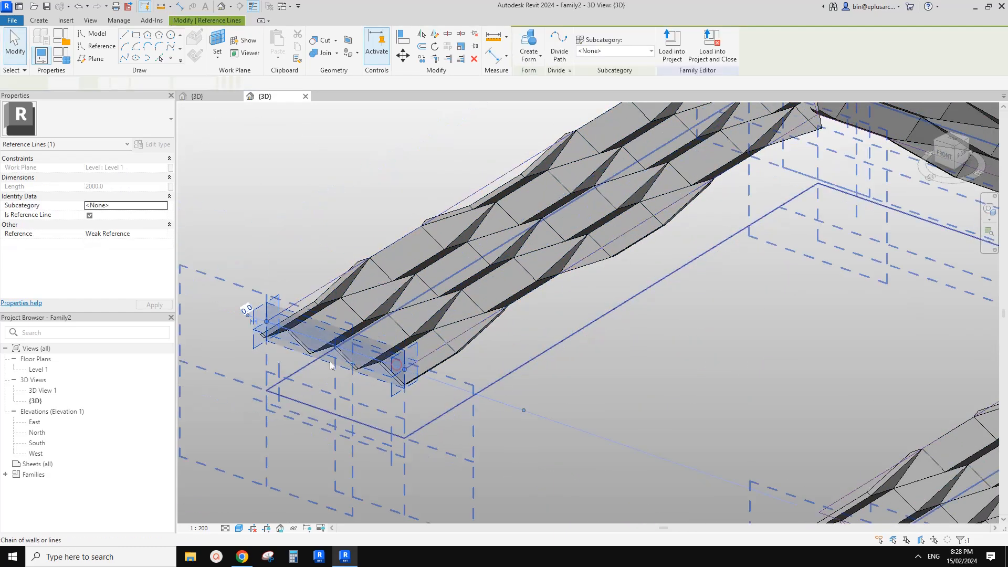
pyautogui.keyDown('ctrl'); pyautogui.click(371, 427); pyautogui.keyUp('ctrl')
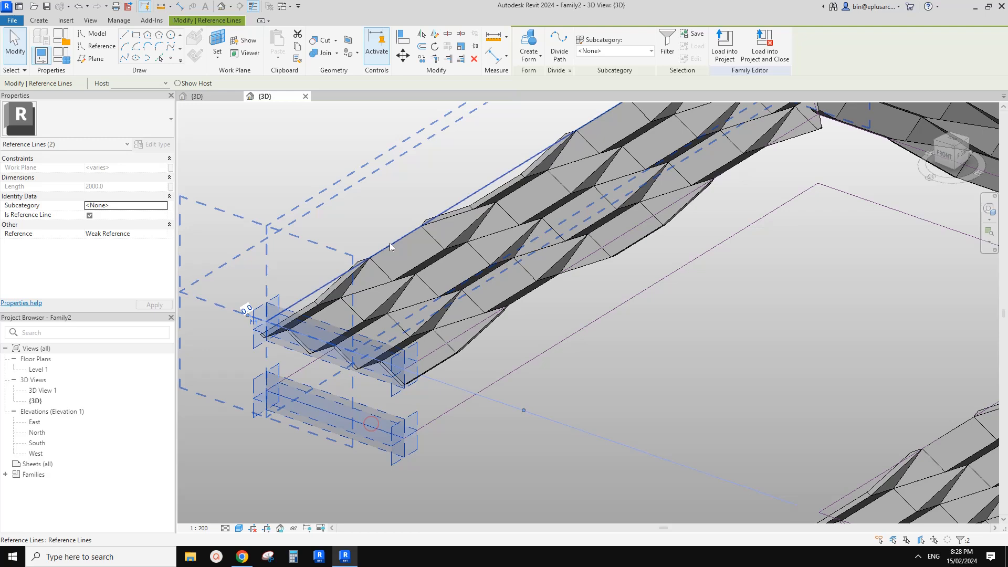
pyautogui.click(525, 53)
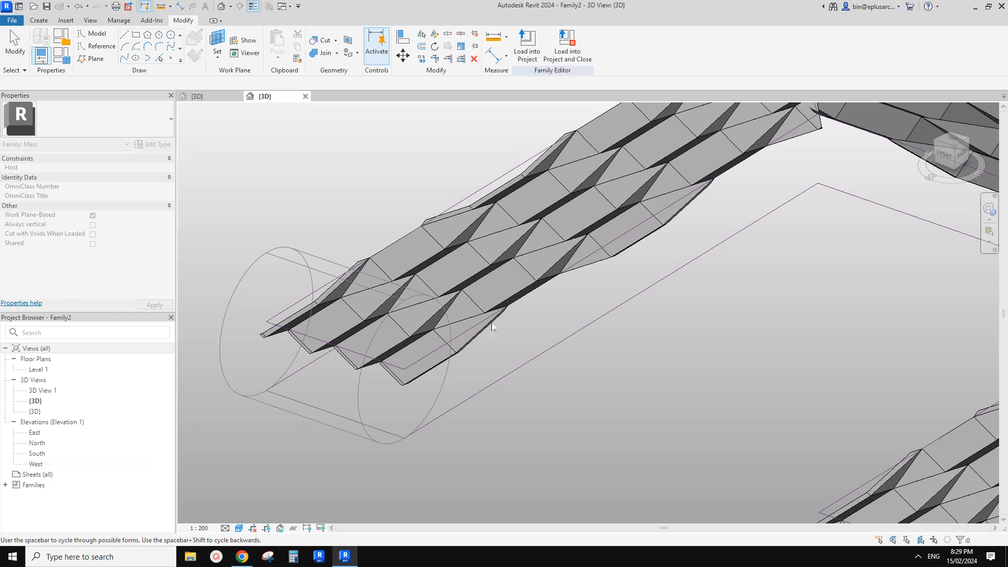
pyautogui.moveTo(437, 341); pyautogui.dragTo(512, 339, button='middle')
pyautogui.scroll(-1, 513, 341)
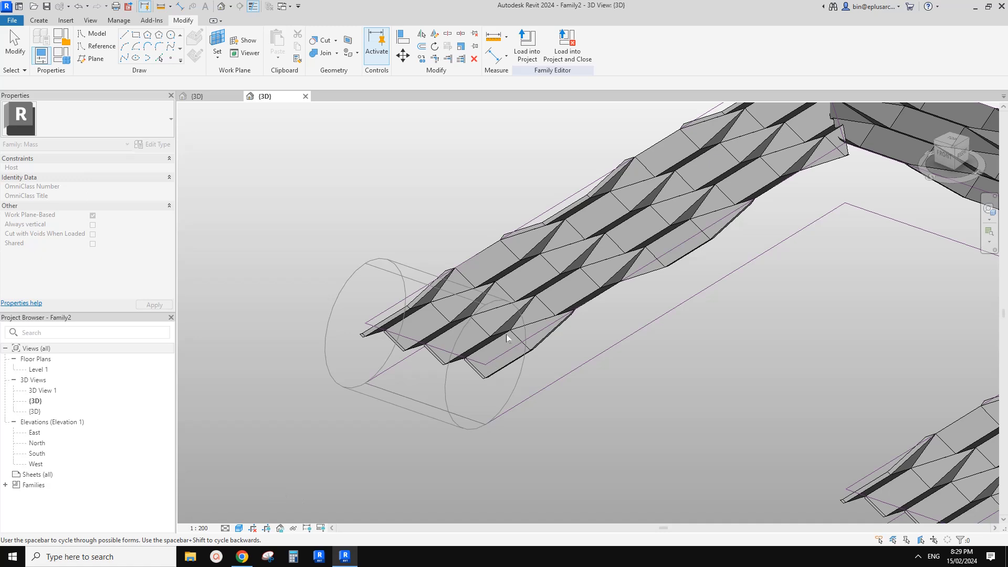
pyautogui.click(606, 405)
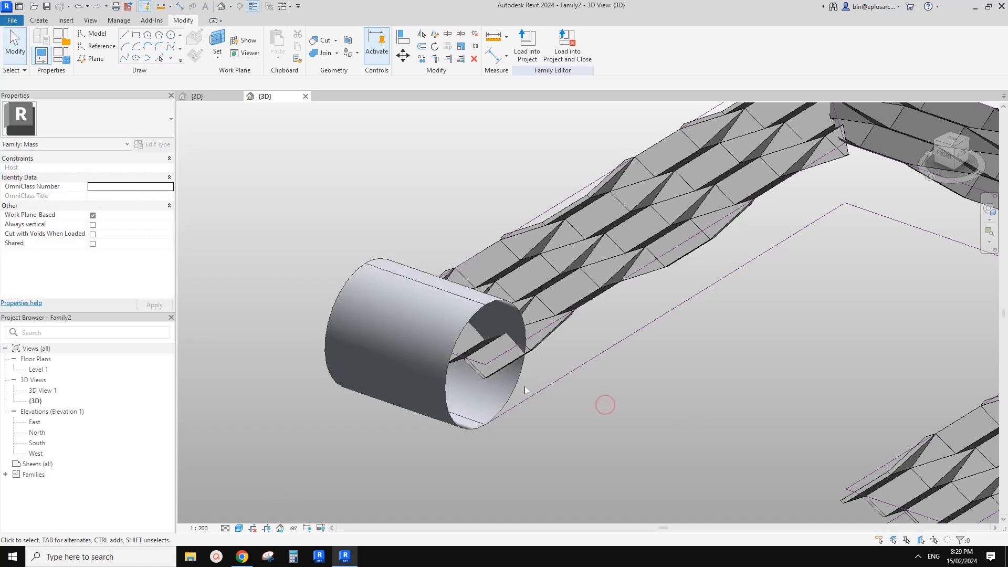
pyautogui.moveTo(533, 399); pyautogui.dragTo(403, 413, button='middle')
pyautogui.click(470, 395)
pyautogui.press('Delete')
# - Try again to create a form between the upper and lower reference lines at the left leg's open end
pyautogui.click(361, 337)
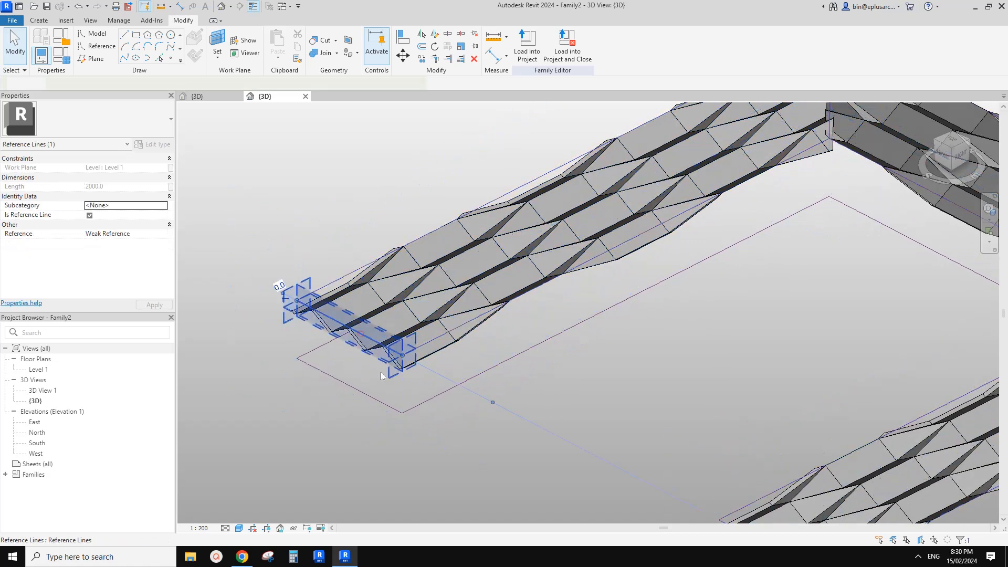
pyautogui.keyDown('shift'); pyautogui.moveTo(362, 338); pyautogui.dragTo(357, 407, button='middle'); pyautogui.keyUp('shift')
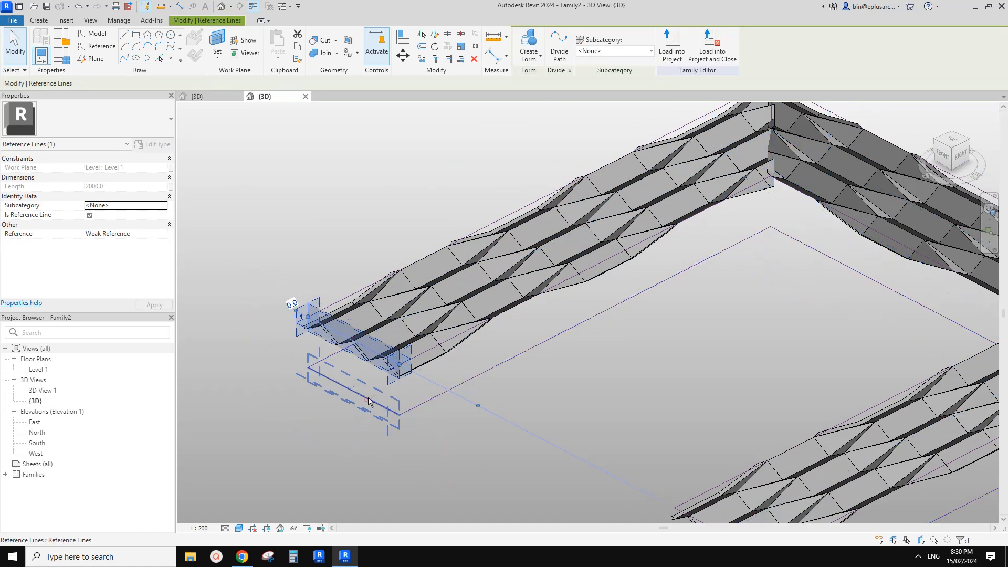
pyautogui.keyDown('ctrl'); pyautogui.click(367, 405); pyautogui.keyUp('ctrl')
pyautogui.click(529, 58)
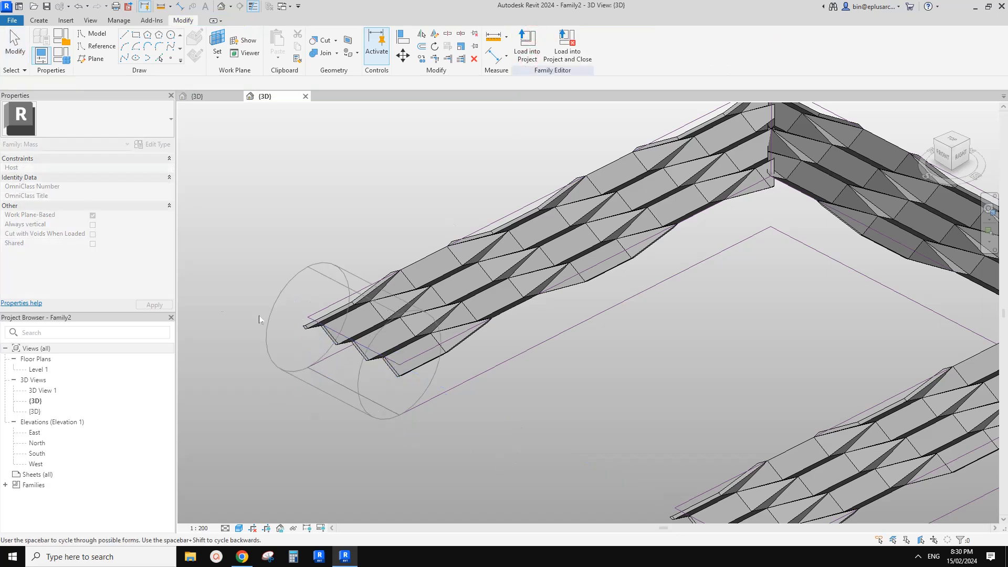
pyautogui.click(335, 294)
pyautogui.scroll(5, 436, 372)
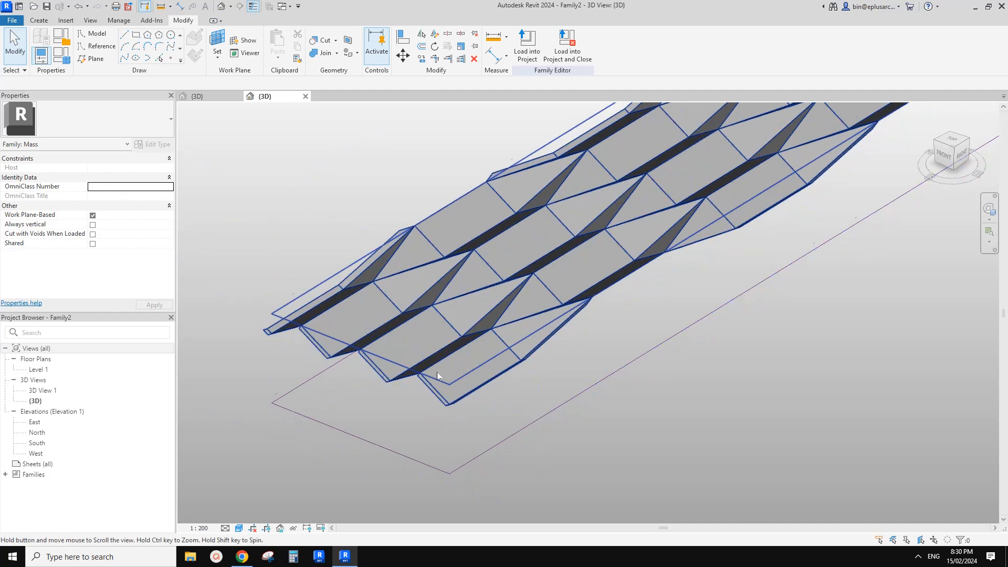
pyautogui.scroll(-2, 437, 371)
pyautogui.scroll(-5, 450, 366)
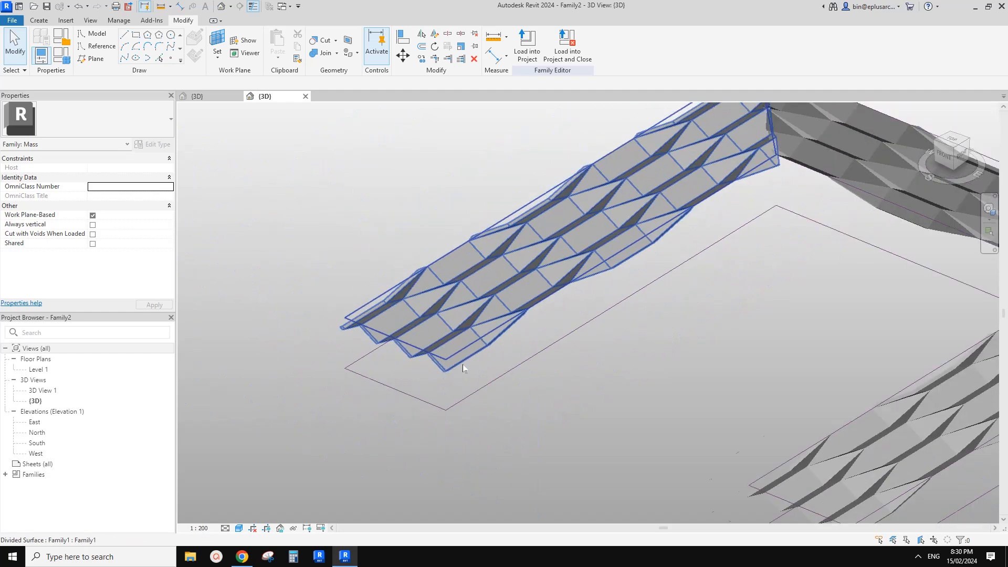
pyautogui.click(279, 297)
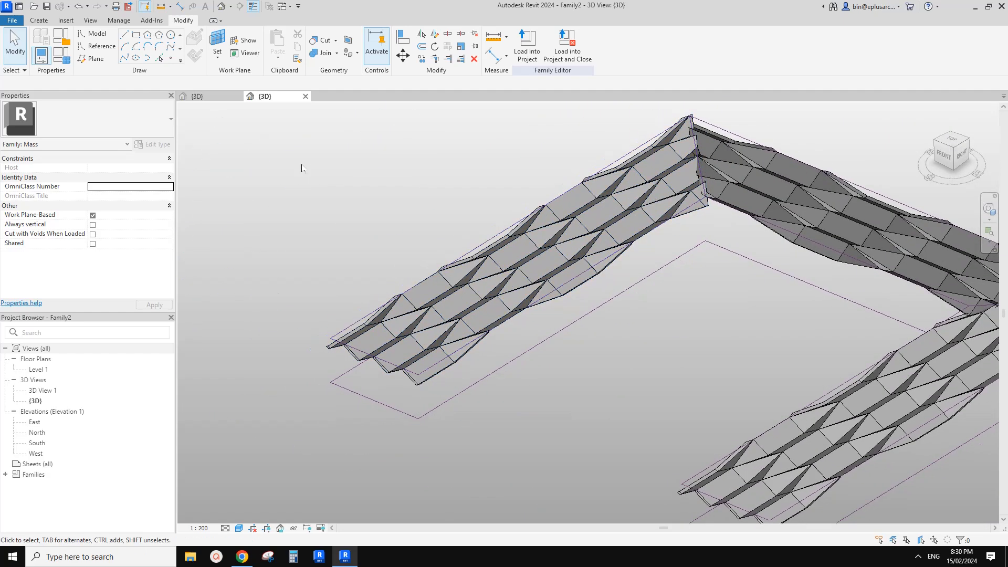
# - Draw two vertical reference lines with 3D snapping, joining the upper and lower corners at the left leg's open end
pyautogui.moveTo(301, 165); pyautogui.dragTo(302, 168, button='middle')
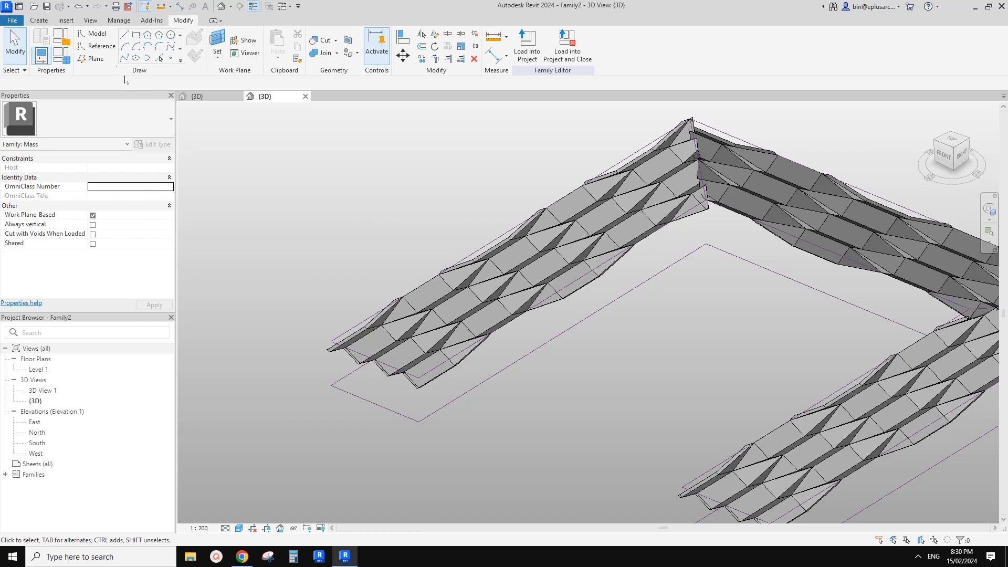
pyautogui.click(102, 47)
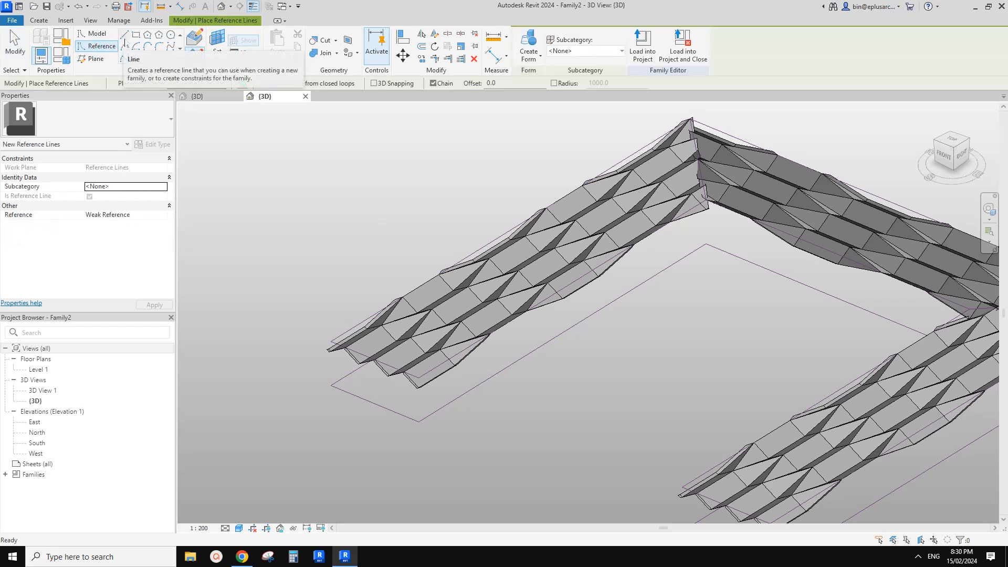
pyautogui.click(374, 83)
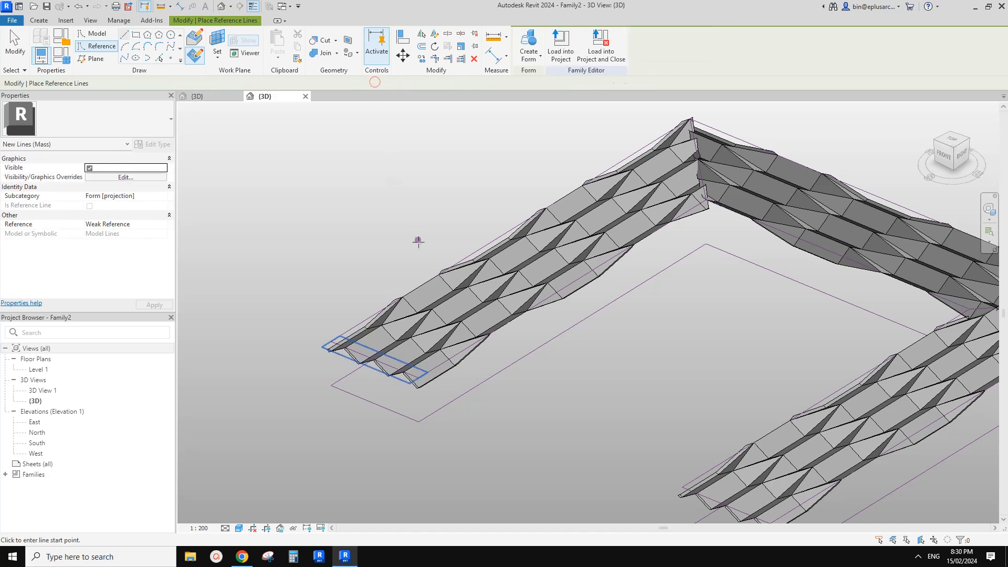
pyautogui.click(418, 377)
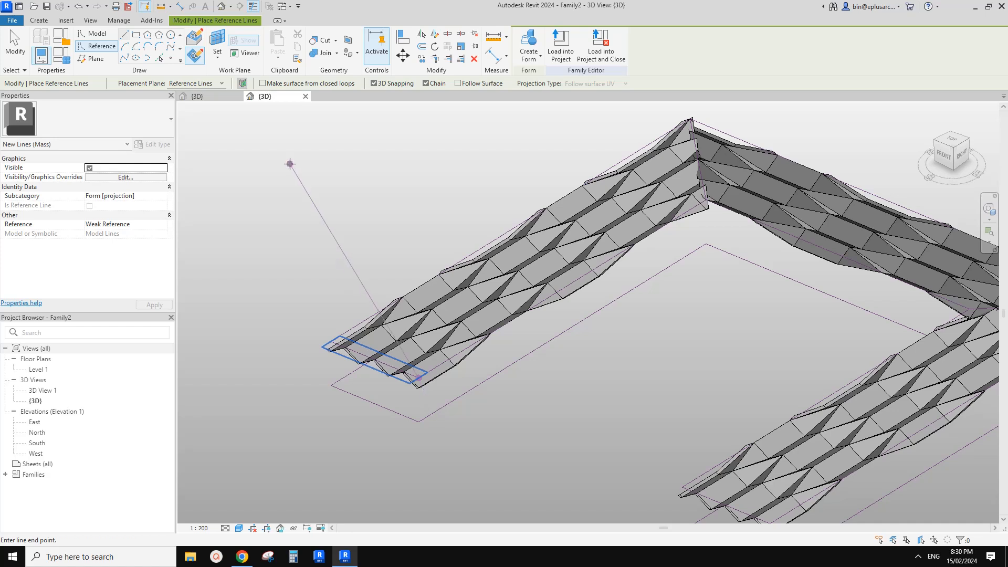
pyautogui.click(195, 56)
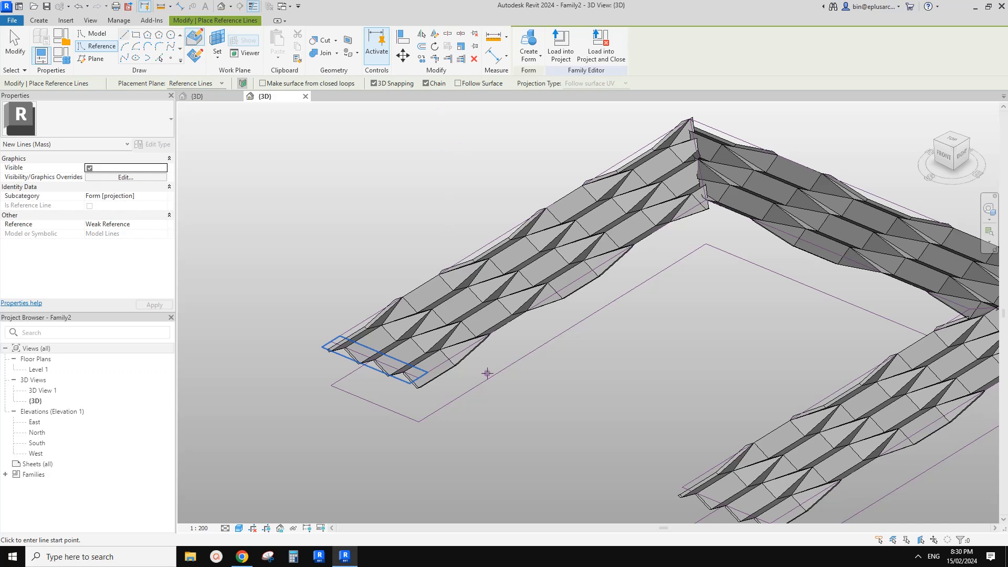
pyautogui.click(419, 421)
pyautogui.press('Escape')
pyautogui.click(331, 341)
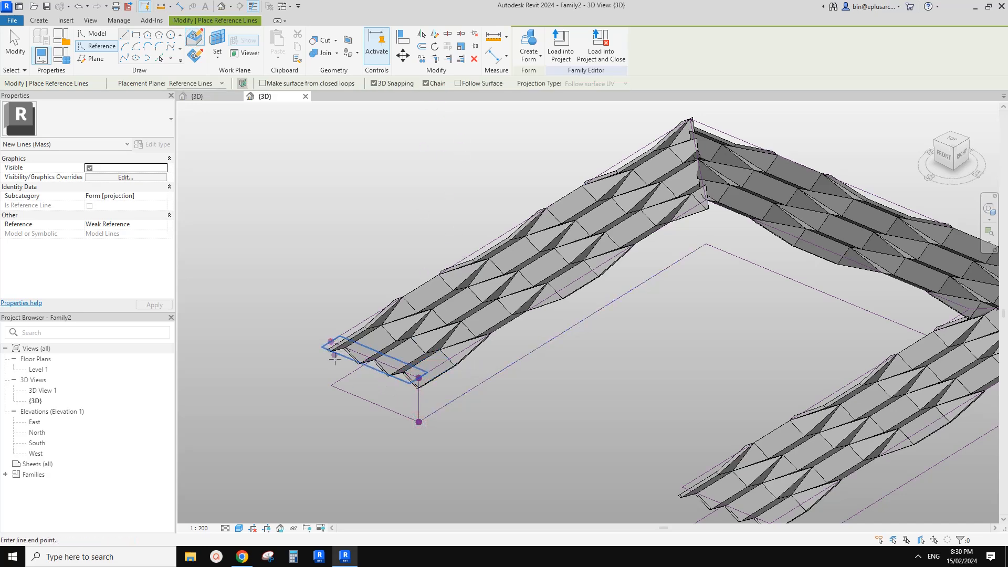
pyautogui.click(331, 386)
pyautogui.press('Escape')
pyautogui.press('Escape')
# - Create a planar surface form from the four reference lines framing the left leg's open end
pyautogui.scroll(1, 454, 423)
pyautogui.keyDown('shift'); pyautogui.moveTo(413, 399); pyautogui.dragTo(388, 383, button='middle'); pyautogui.keyUp('shift')
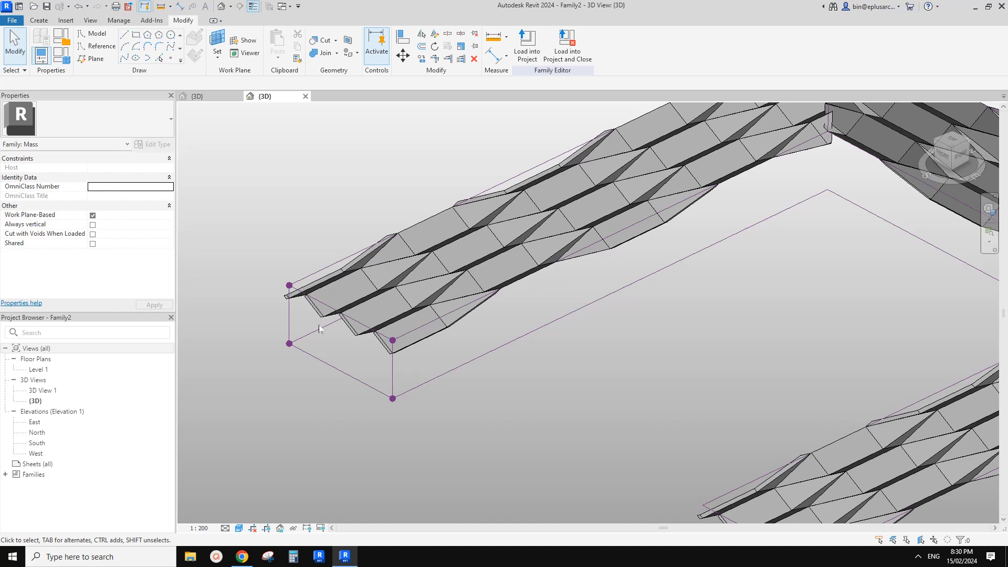
pyautogui.click(288, 315)
pyautogui.press('Escape')
pyautogui.moveTo(253, 256); pyautogui.dragTo(402, 420)
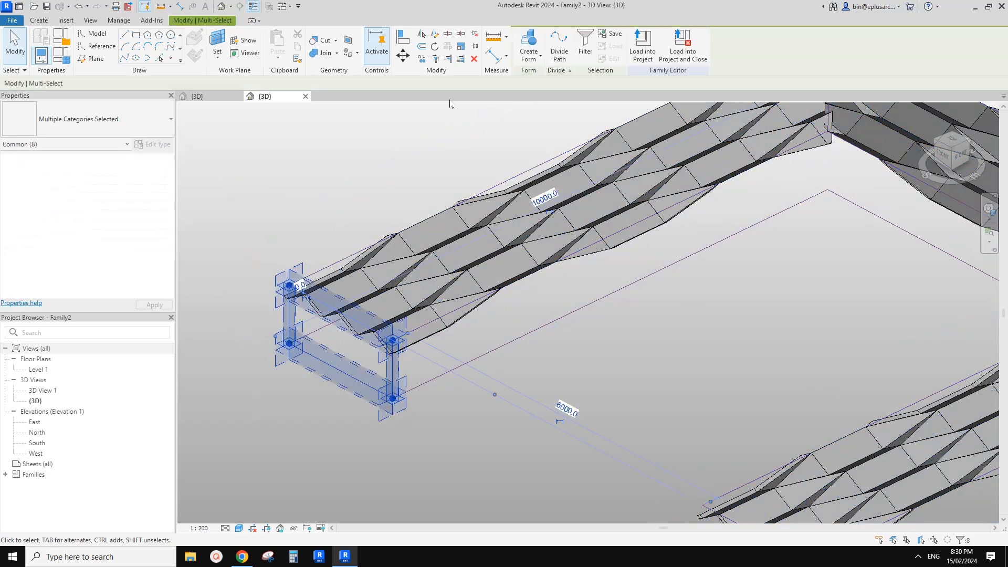
pyautogui.click(528, 44)
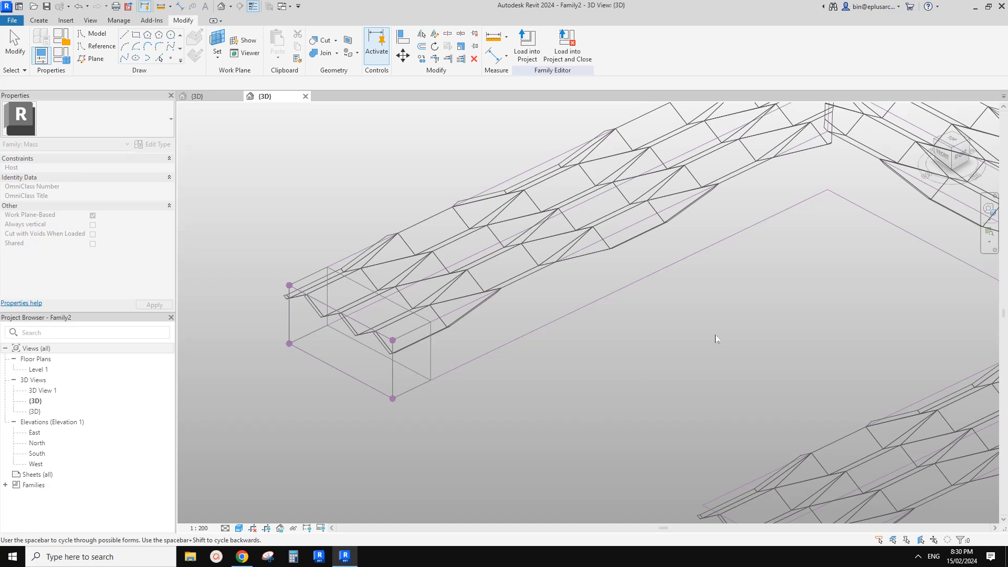
pyautogui.click(593, 377)
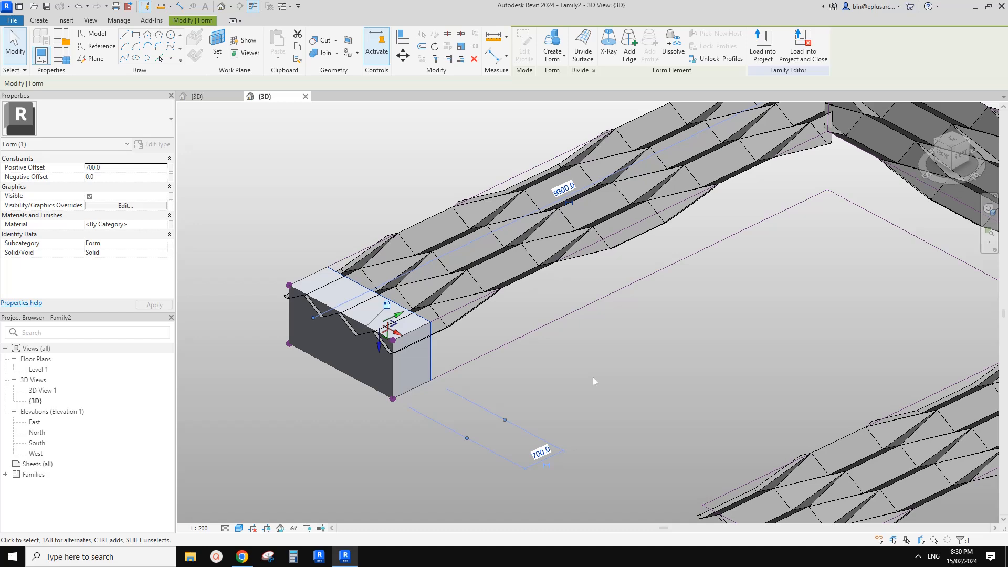
pyautogui.click(593, 377)
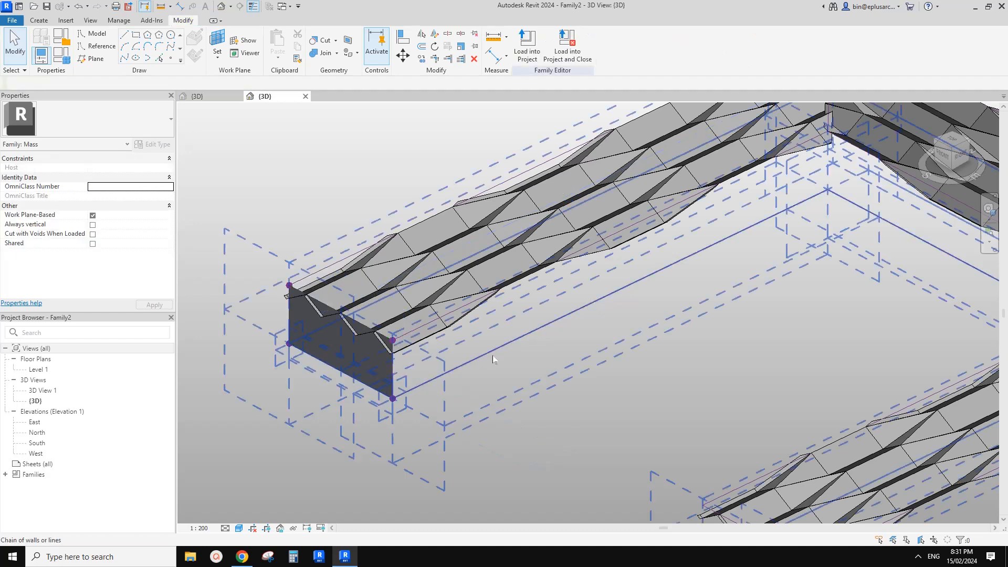
# - Examine the new end surface and the adjoining left leg from several angles
pyautogui.click(366, 361)
pyautogui.moveTo(366, 361)
pyautogui.keyDown('shift'); pyautogui.mouseDown(button='middle')
pyautogui.moveTo(286, 320)
pyautogui.moveTo(375, 365)
pyautogui.mouseUp(button='middle'); pyautogui.keyUp('shift')
pyautogui.click(286, 320)
pyautogui.scroll(1, 315, 263)
pyautogui.click(319, 244)
pyautogui.keyDown('shift'); pyautogui.moveTo(319, 244); pyautogui.dragTo(487, 324, button='middle'); pyautogui.keyUp('shift')
pyautogui.click(490, 315)
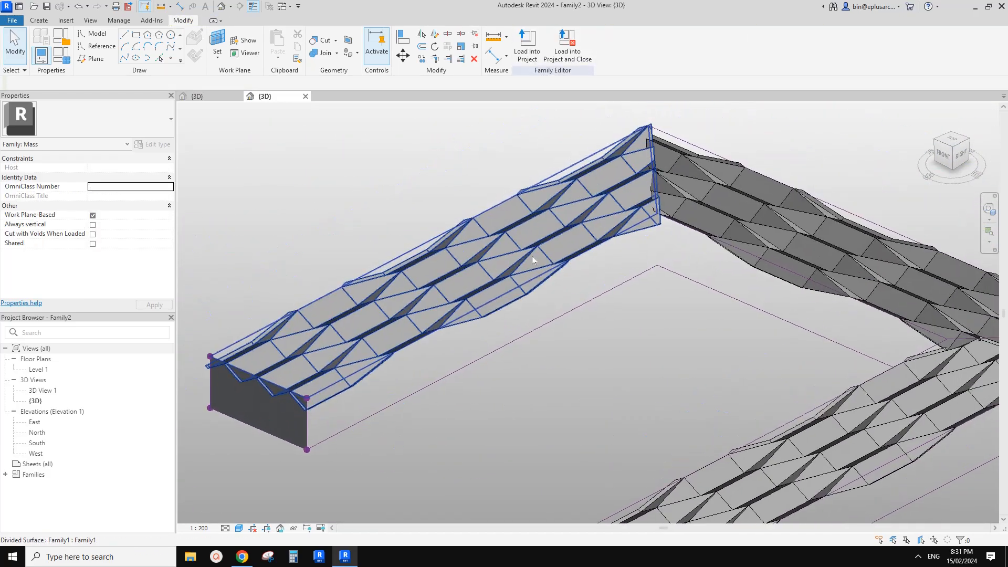
# - Place reference points at the upper and lower inner corners where the left leg meets the top section
pyautogui.moveTo(531, 256); pyautogui.dragTo(535, 264, button='middle')
pyautogui.click(170, 59)
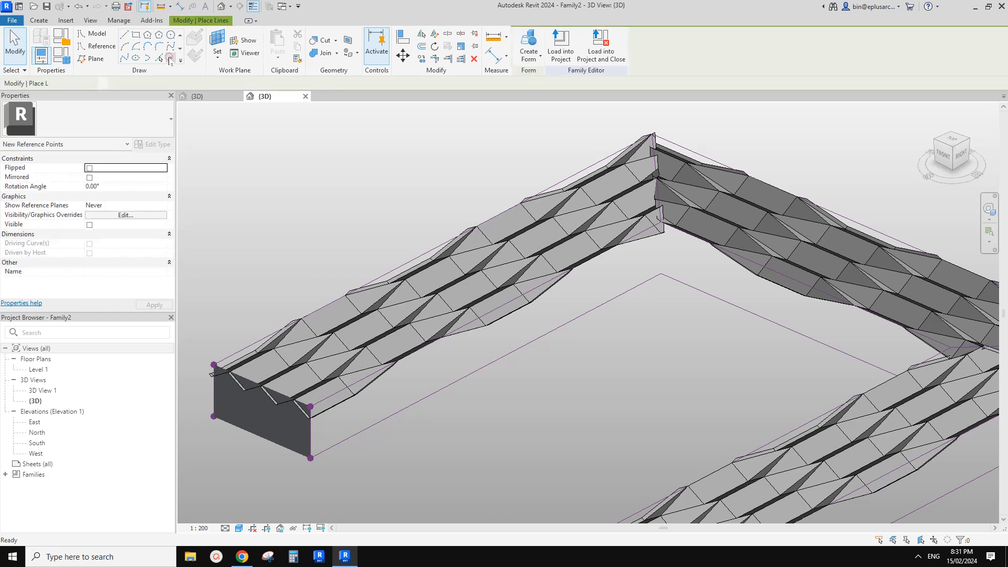
pyautogui.moveTo(681, 254); pyautogui.dragTo(678, 286, button='middle')
pyautogui.scroll(2, 678, 286)
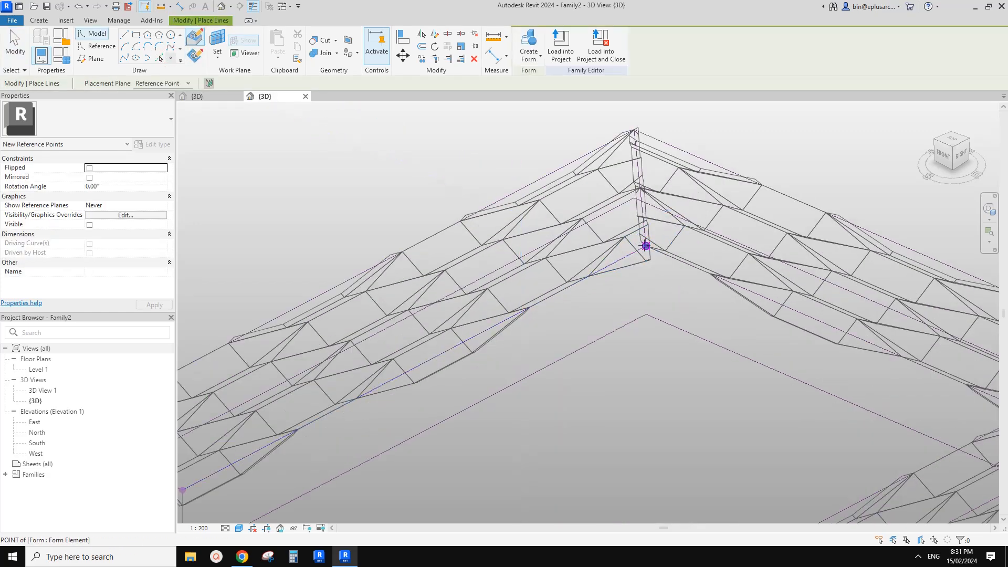
pyautogui.click(645, 246)
pyautogui.press('Escape')
pyautogui.press('Escape')
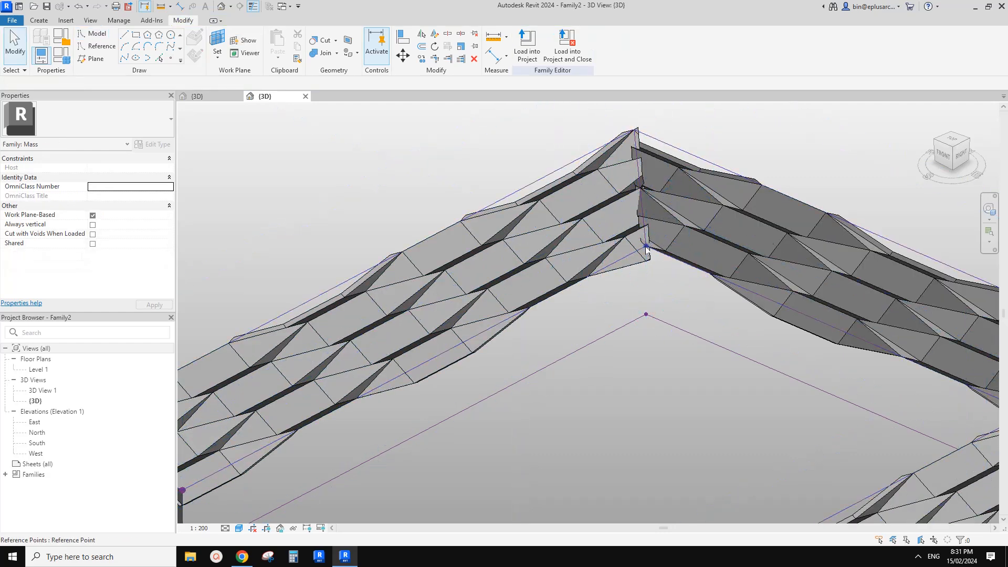
# - Join the two inner-corner points with a spline through points and make it a reference line
pyautogui.click(645, 246)
pyautogui.keyDown('ctrl'); pyautogui.click(646, 314); pyautogui.keyUp('ctrl')
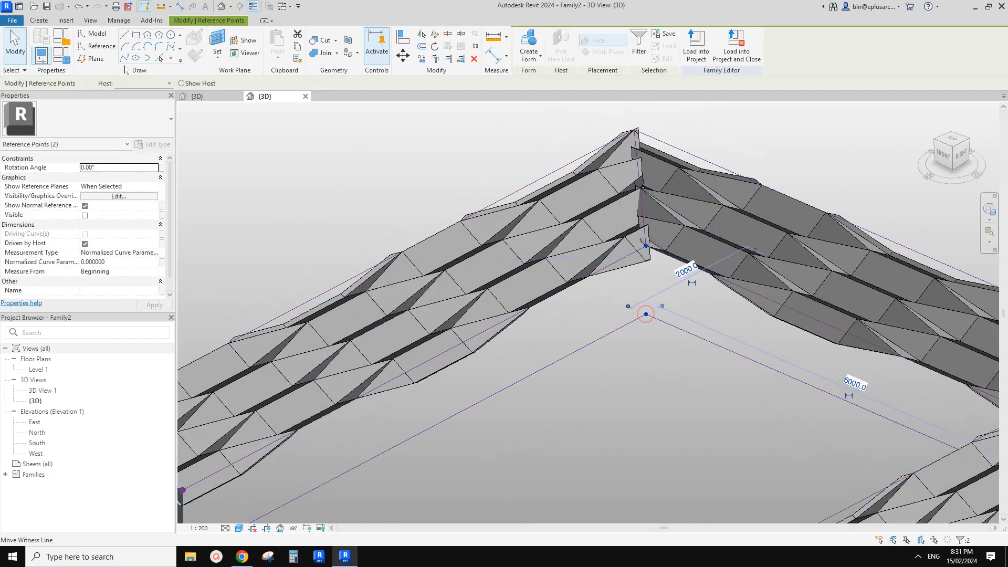
pyautogui.click(123, 58)
pyautogui.click(89, 243)
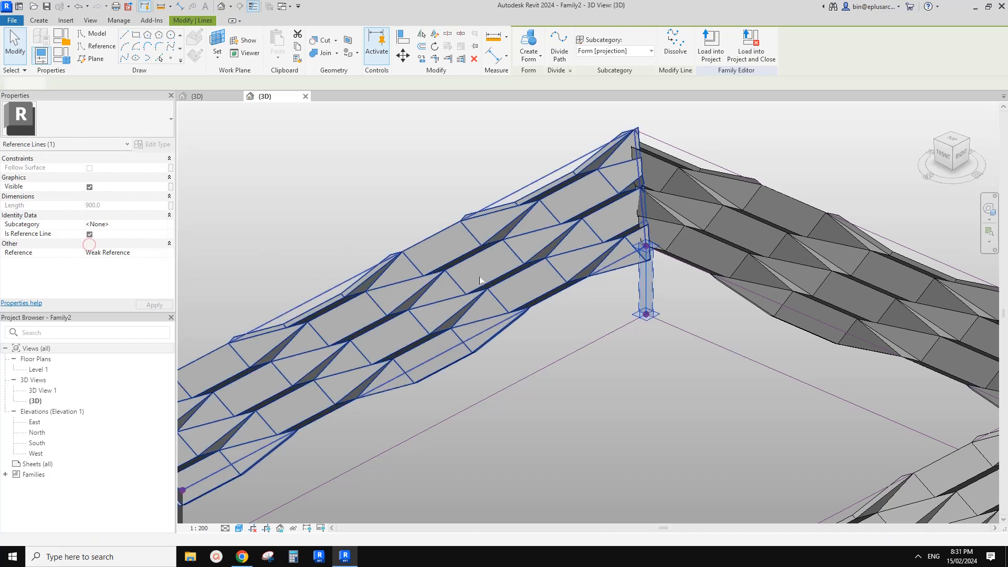
pyautogui.scroll(-1, 508, 296)
pyautogui.moveTo(508, 296); pyautogui.dragTo(549, 256, button='middle')
pyautogui.press('Escape')
pyautogui.scroll(1, 641, 255)
pyautogui.moveTo(650, 255); pyautogui.dragTo(662, 257, button='middle')
pyautogui.scroll(-1, 669, 260)
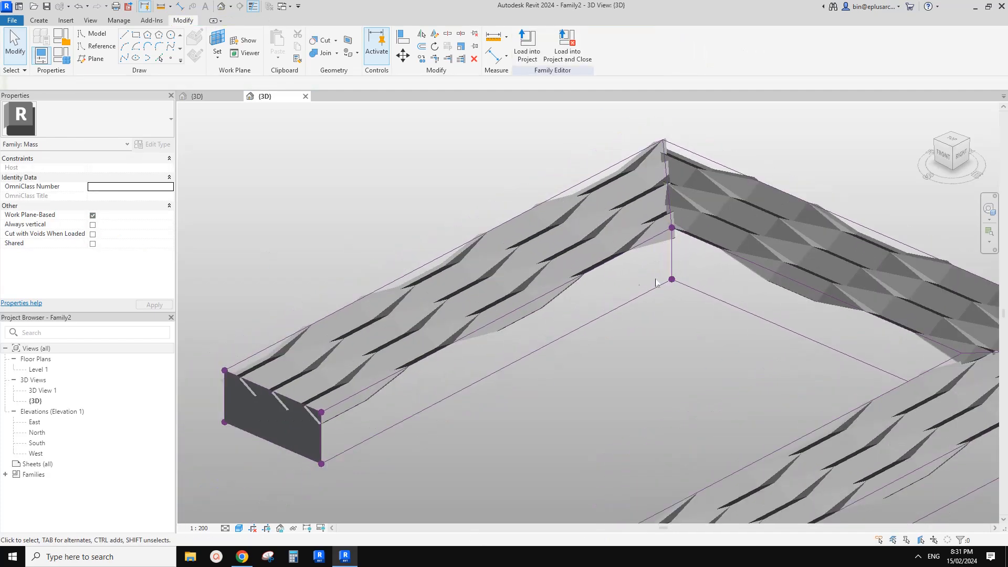
pyautogui.click(671, 260)
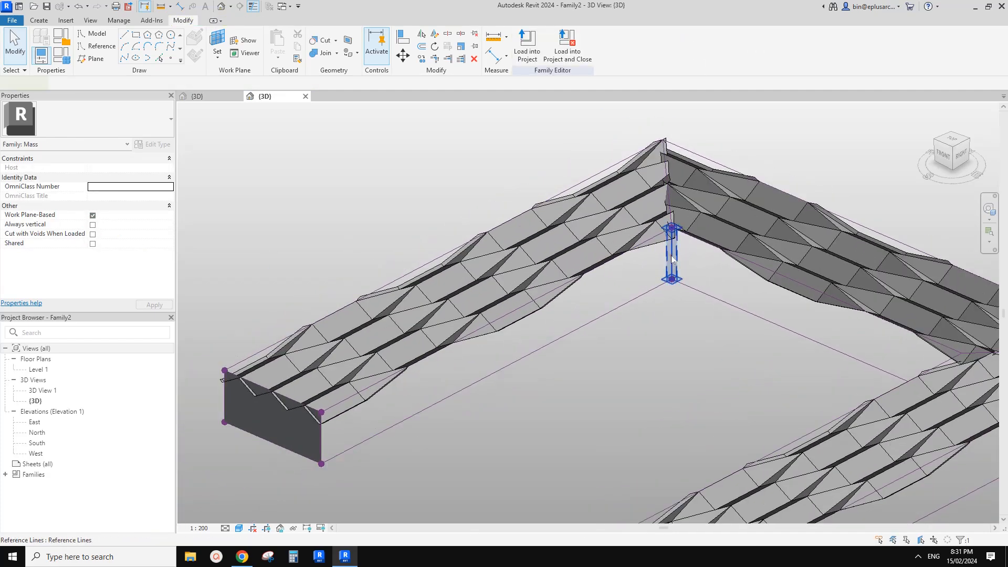
pyautogui.click(355, 397)
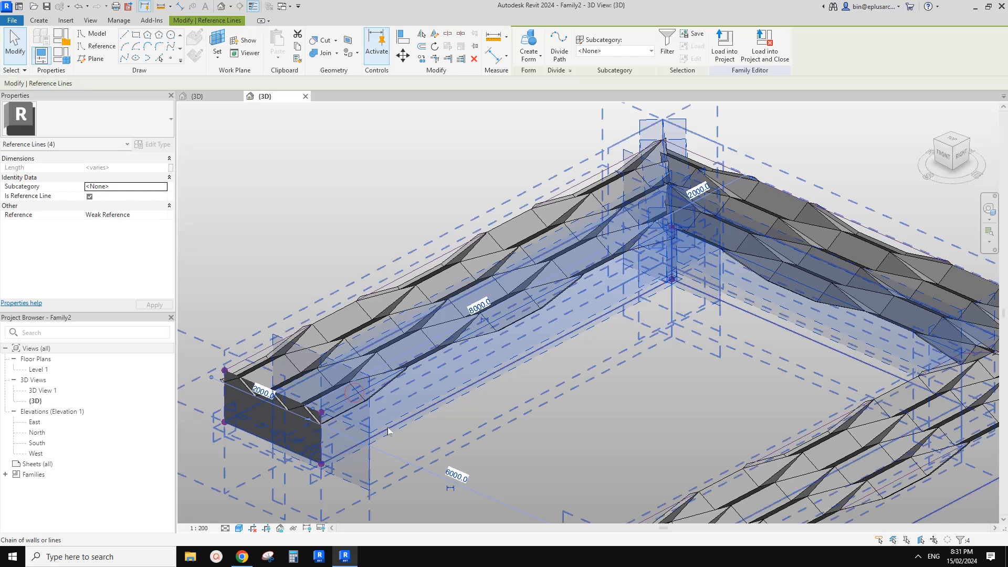
pyautogui.click(401, 435)
# - Create a planar surface form from the four reference lines framing the left leg's inner side
pyautogui.click(671, 253)
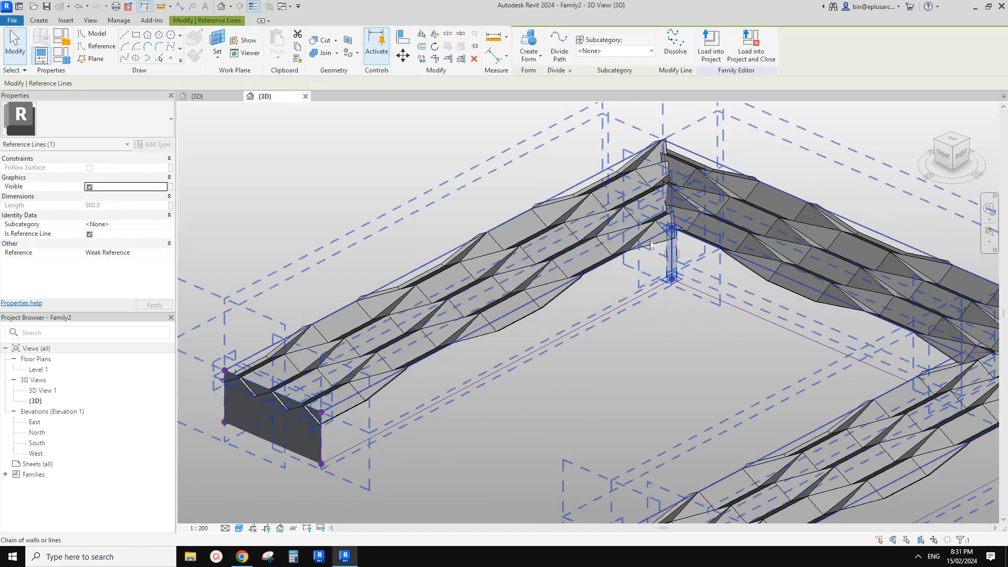
pyautogui.press('Tab')
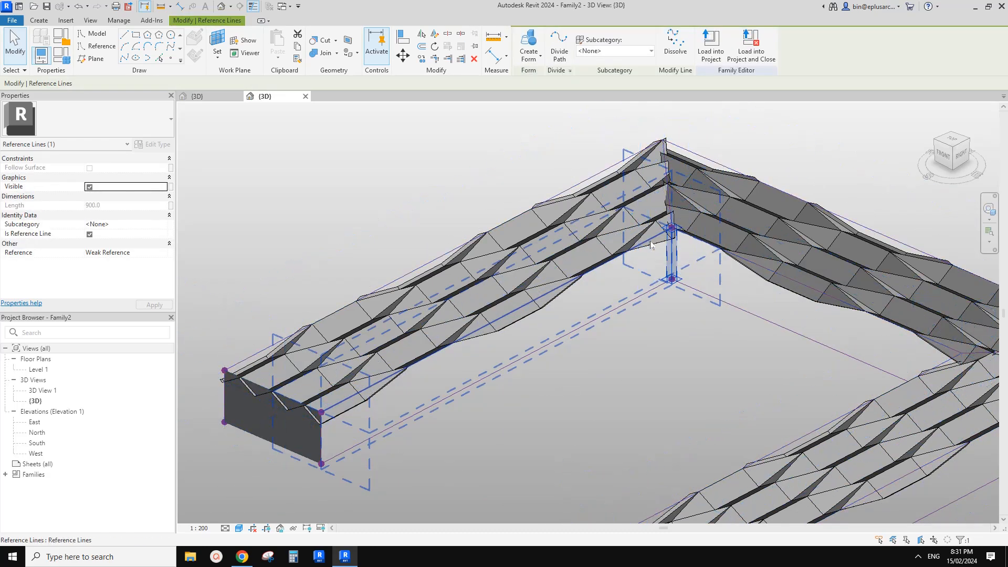
pyautogui.keyDown('ctrl'); pyautogui.click(322, 437); pyautogui.keyUp('ctrl')
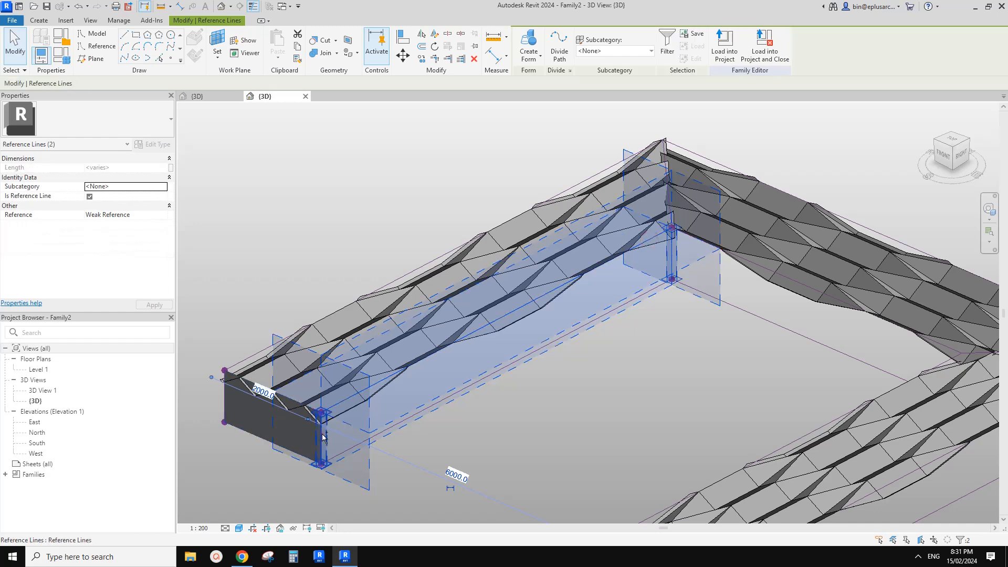
pyautogui.keyDown('ctrl'); pyautogui.click(365, 442); pyautogui.keyUp('ctrl')
pyautogui.press('Tab')
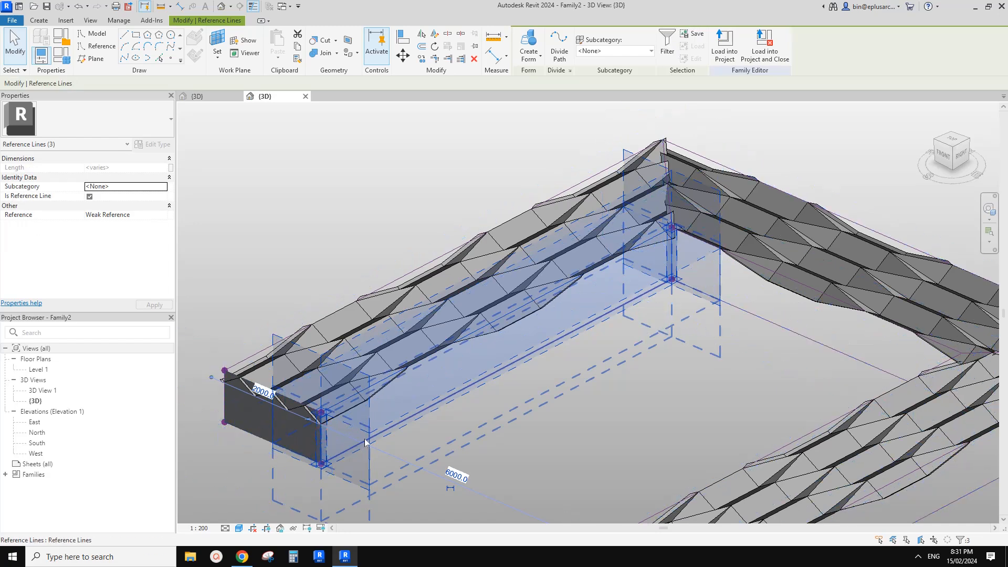
pyautogui.click(528, 42)
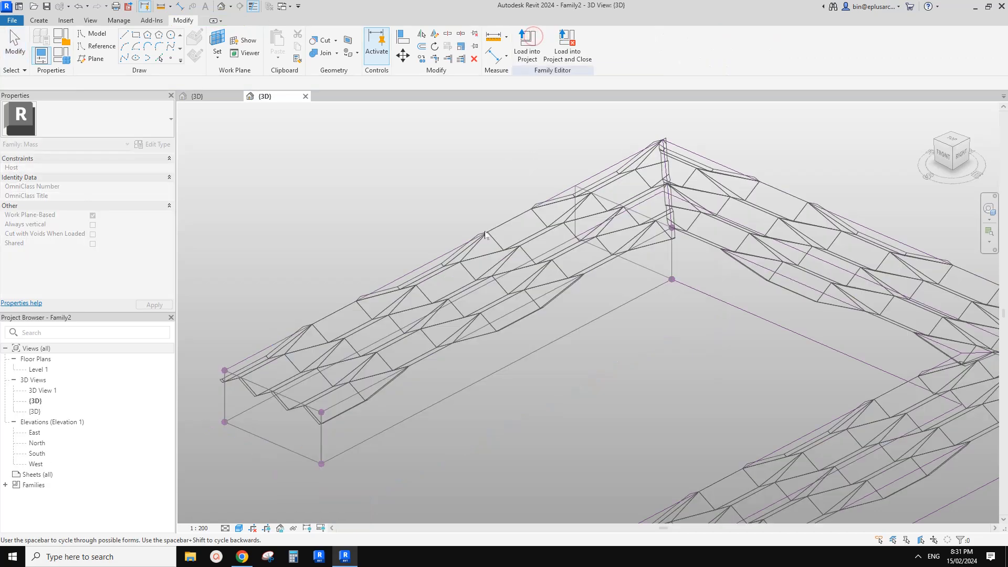
pyautogui.click(327, 197)
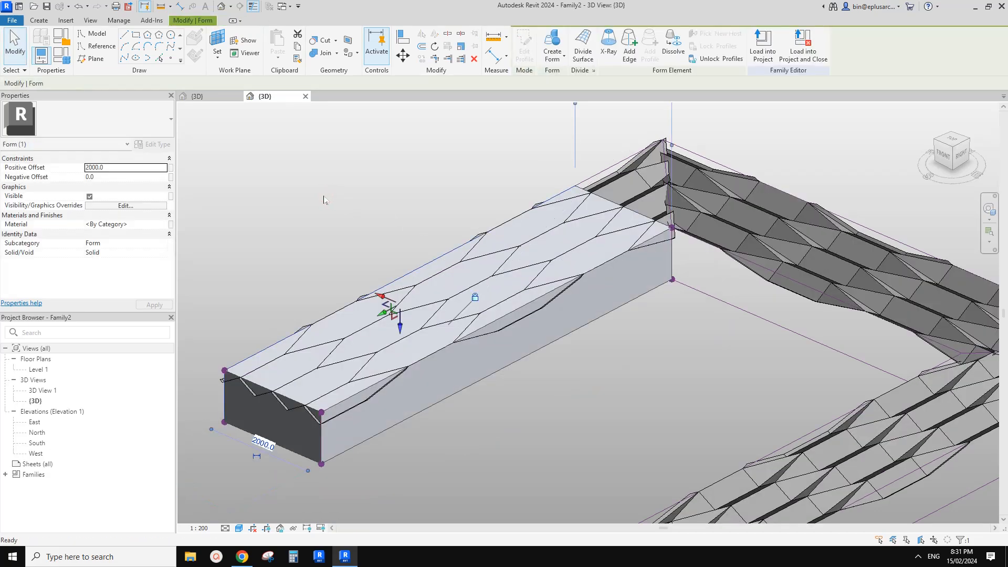
pyautogui.click(327, 199)
pyautogui.scroll(-3, 515, 300)
pyautogui.click(549, 291)
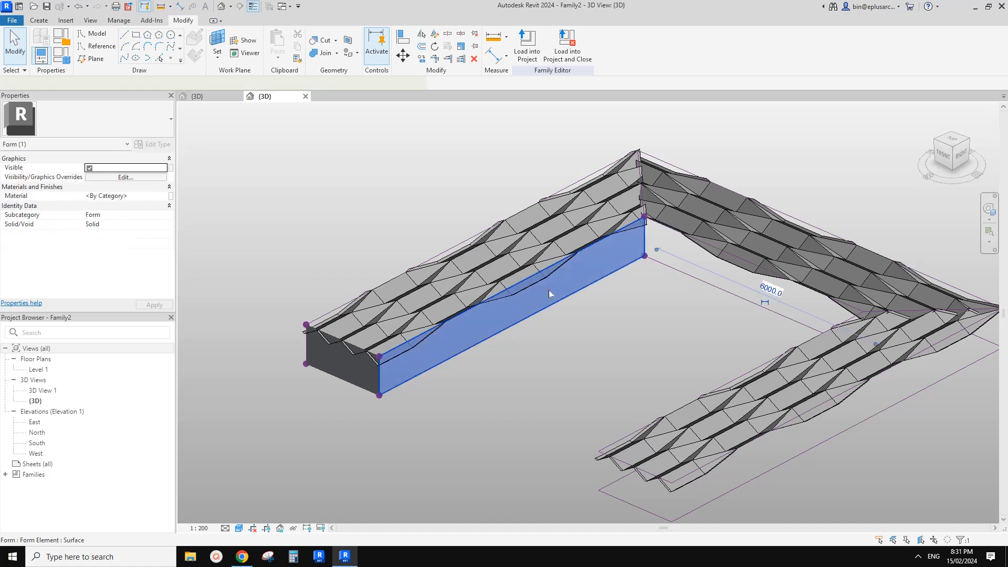
pyautogui.keyDown('shift'); pyautogui.moveTo(549, 290); pyautogui.dragTo(604, 321, button='middle'); pyautogui.keyUp('shift')
pyautogui.press('Tab')
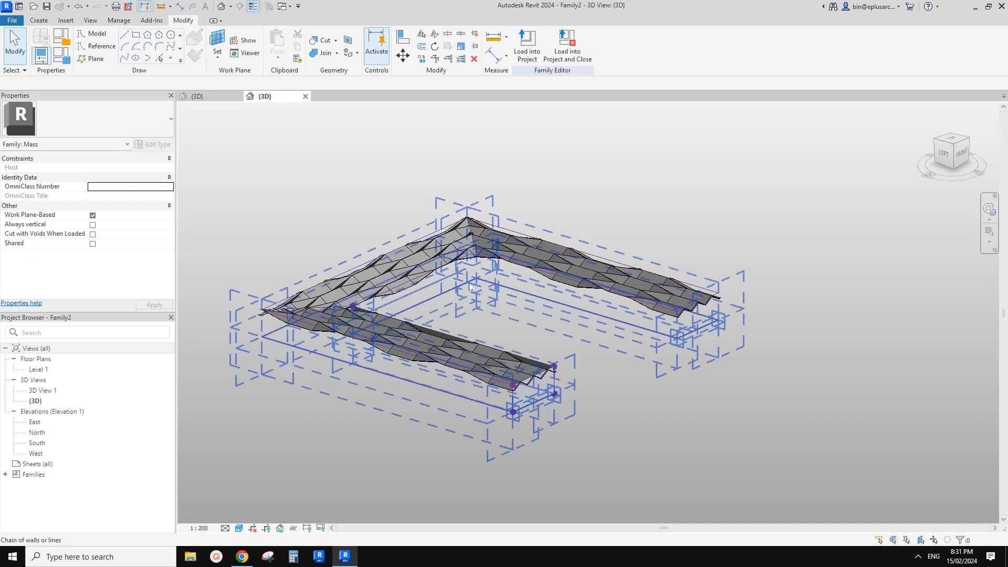
pyautogui.press('Tab')
pyautogui.click(720, 307)
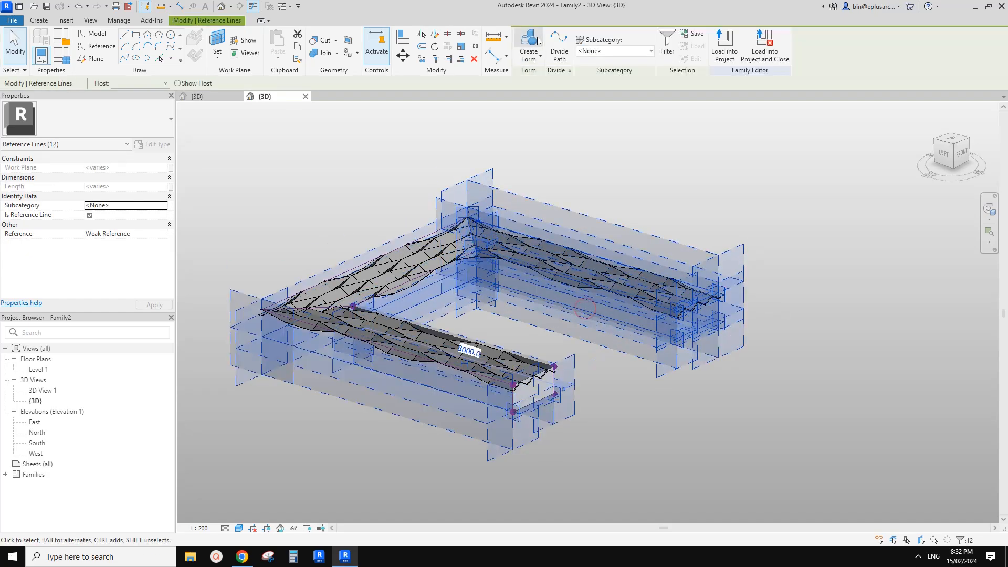
pyautogui.click(636, 152)
pyautogui.keyDown('shift'); pyautogui.moveTo(635, 150); pyautogui.dragTo(600, 302, button='middle'); pyautogui.keyUp('shift')
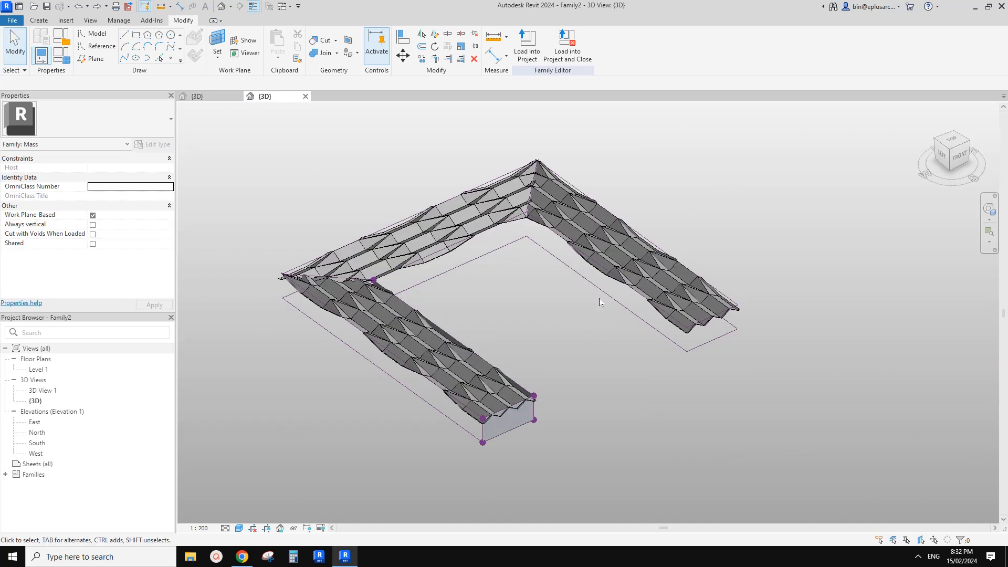
# - Create a planar surface form between the upper and lower reference lines along the right leg's inner side
pyautogui.click(595, 268)
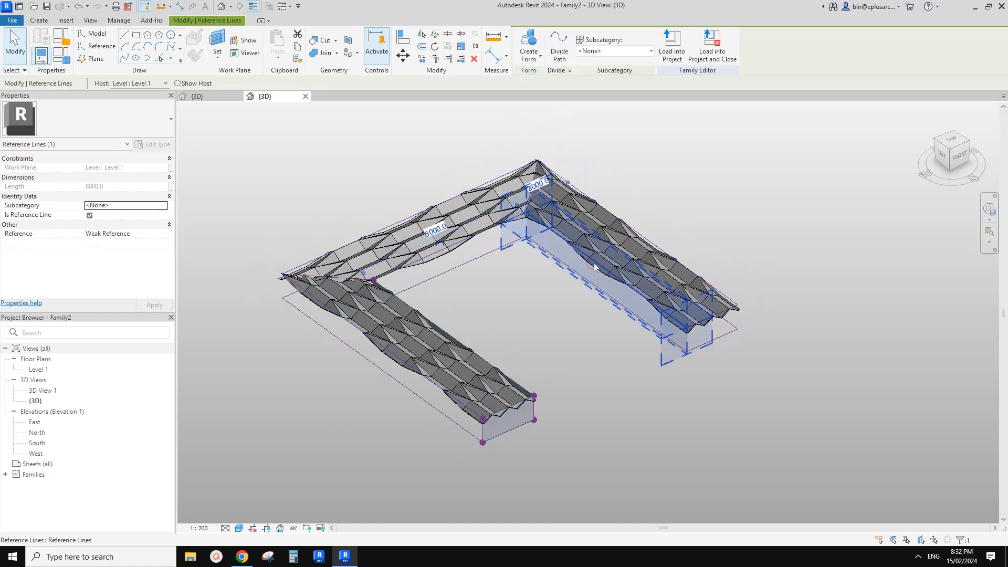
pyautogui.press('Tab')
pyautogui.press('Tab')
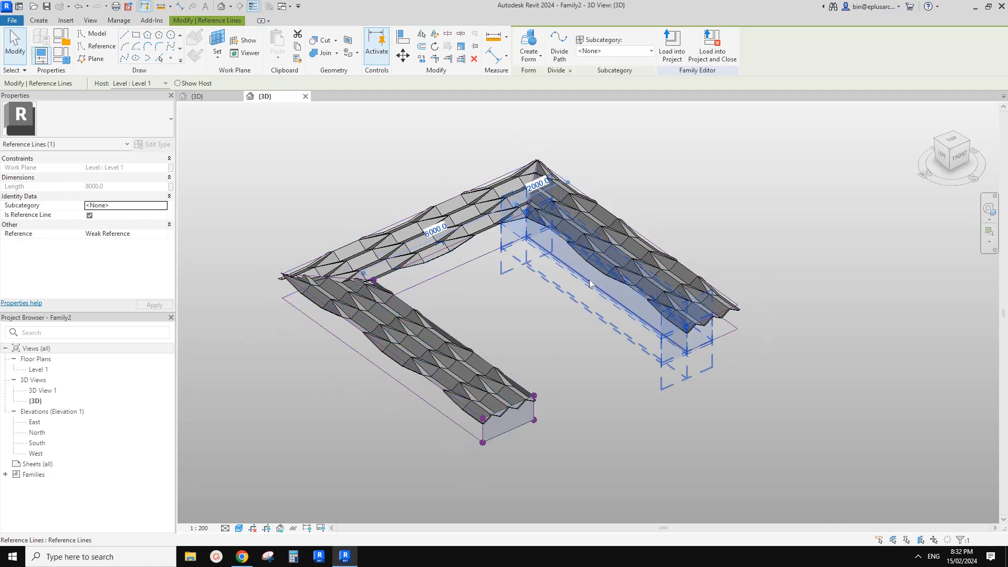
pyautogui.keyDown('ctrl'); pyautogui.click(589, 284); pyautogui.keyUp('ctrl')
pyautogui.click(534, 38)
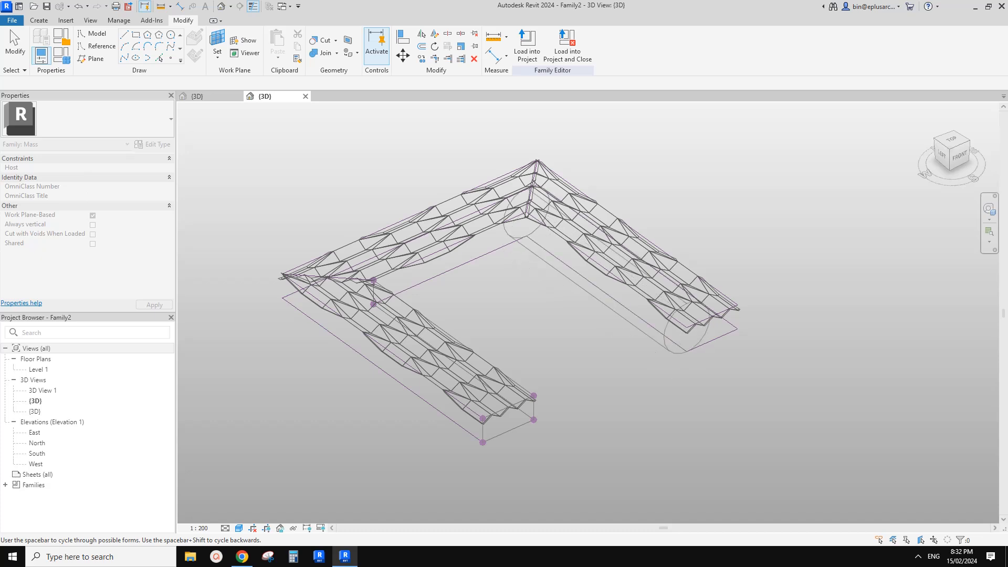
pyautogui.press('space')
pyautogui.press('space')
pyautogui.click(580, 368)
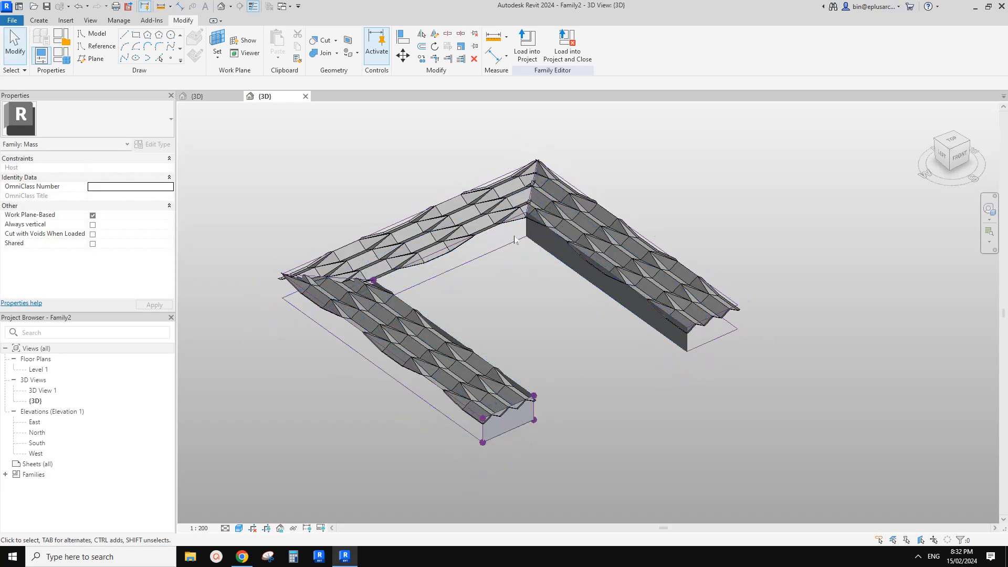
# - Examine the frame from several angles and compare it with the mirror photo in the Google Docs document in Chrome
pyautogui.keyDown('shift'); pyautogui.moveTo(548, 231); pyautogui.dragTo(541, 408, button='middle'); pyautogui.keyUp('shift')
pyautogui.keyDown('shift'); pyautogui.moveTo(500, 310); pyautogui.dragTo(493, 252, button='middle'); pyautogui.keyUp('shift')
pyautogui.scroll(-2, 493, 388)
pyautogui.scroll(1, 505, 362)
pyautogui.click(242, 556)
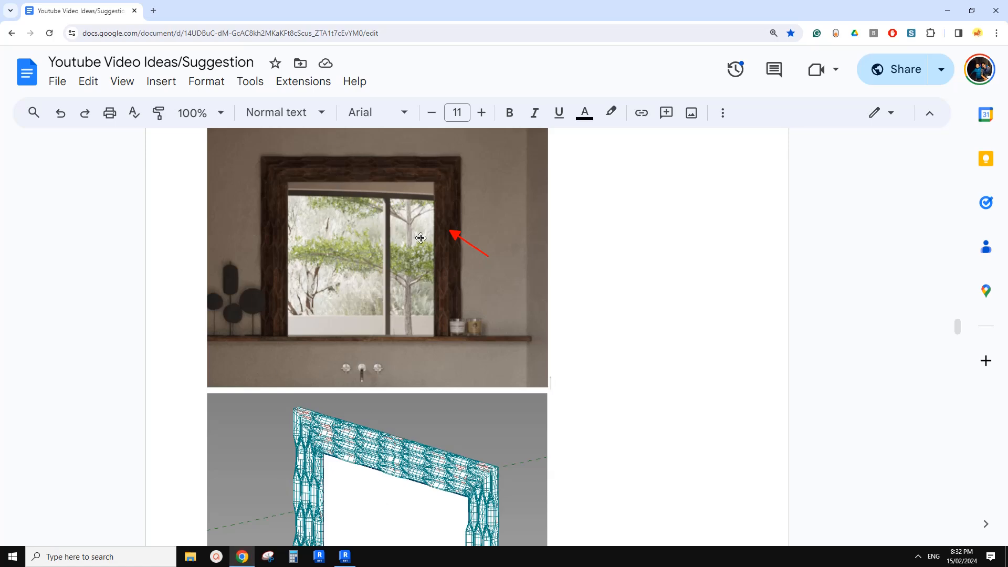
pyautogui.click(345, 556)
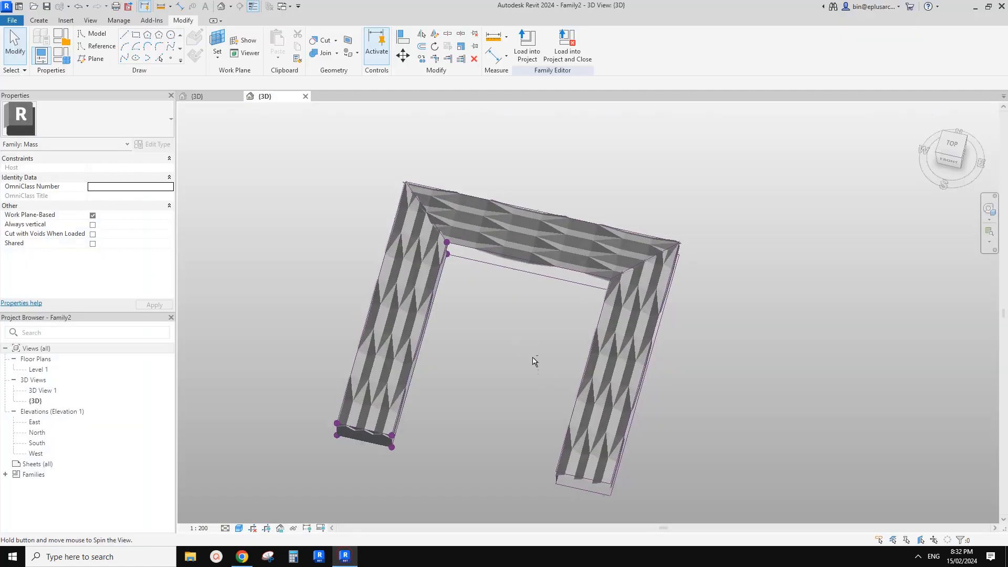
# - Switch to the hexagon panel family Family1 and select all six surfaces of the panel
pyautogui.scroll(1, 622, 305)
pyautogui.click(622, 304)
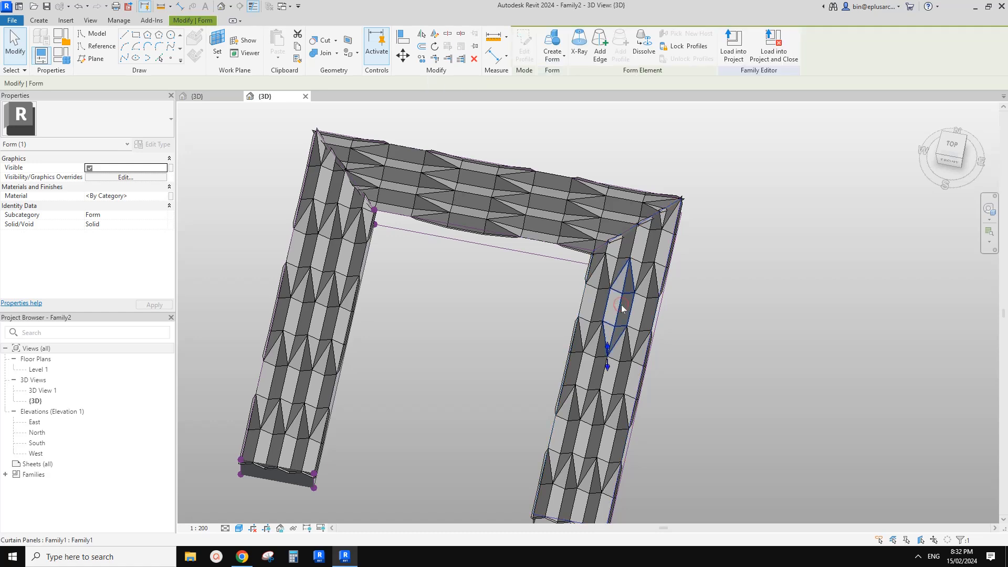
pyautogui.click(219, 97)
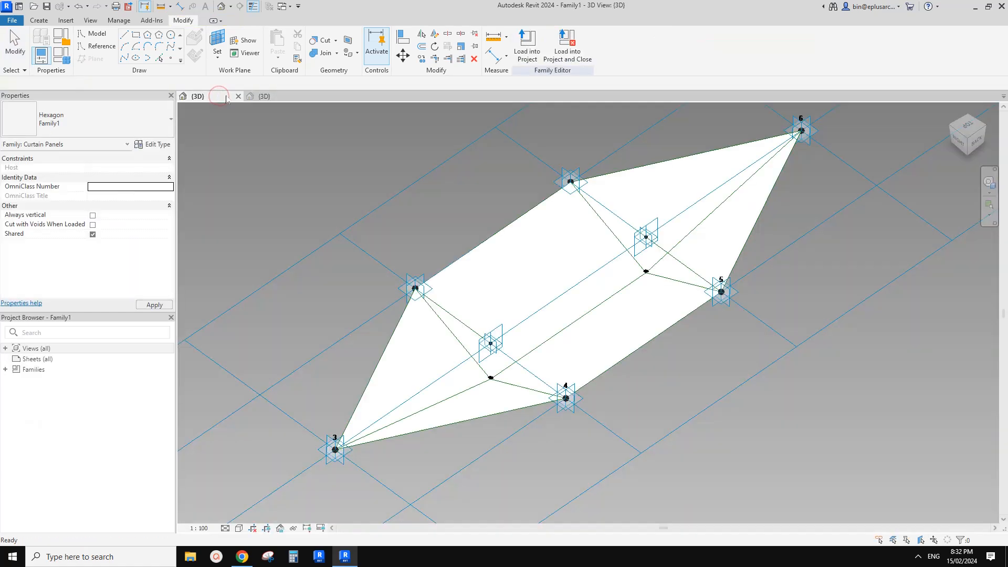
pyautogui.click(633, 210)
pyautogui.keyDown('ctrl'); pyautogui.click(675, 254); pyautogui.keyUp('ctrl')
pyautogui.keyDown('ctrl'); pyautogui.click(592, 335); pyautogui.keyUp('ctrl')
pyautogui.keyDown('ctrl'); pyautogui.click(524, 268); pyautogui.keyUp('ctrl')
pyautogui.keyDown('ctrl'); pyautogui.click(381, 365); pyautogui.keyUp('ctrl')
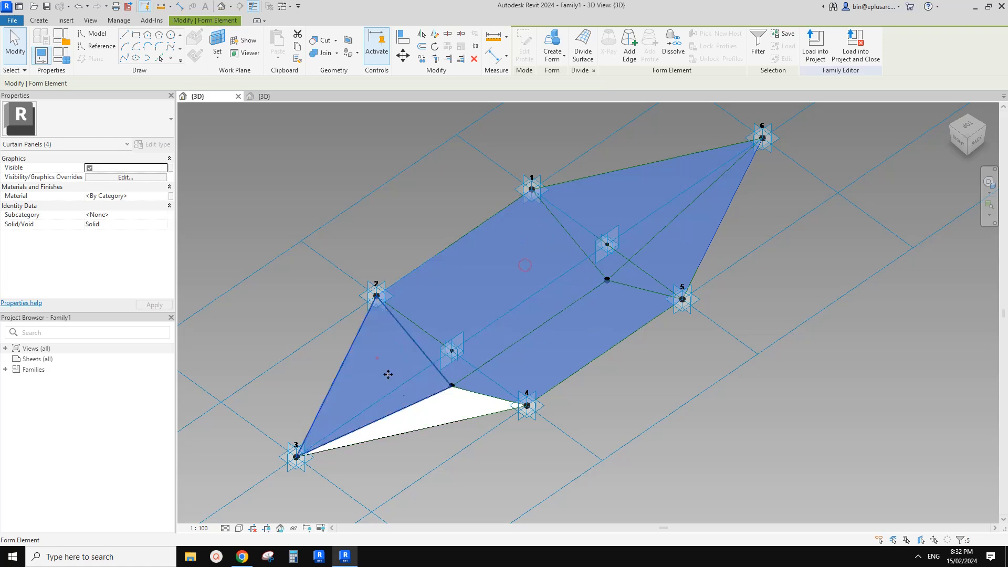
pyautogui.keyDown('ctrl'); pyautogui.click(439, 409); pyautogui.keyUp('ctrl')
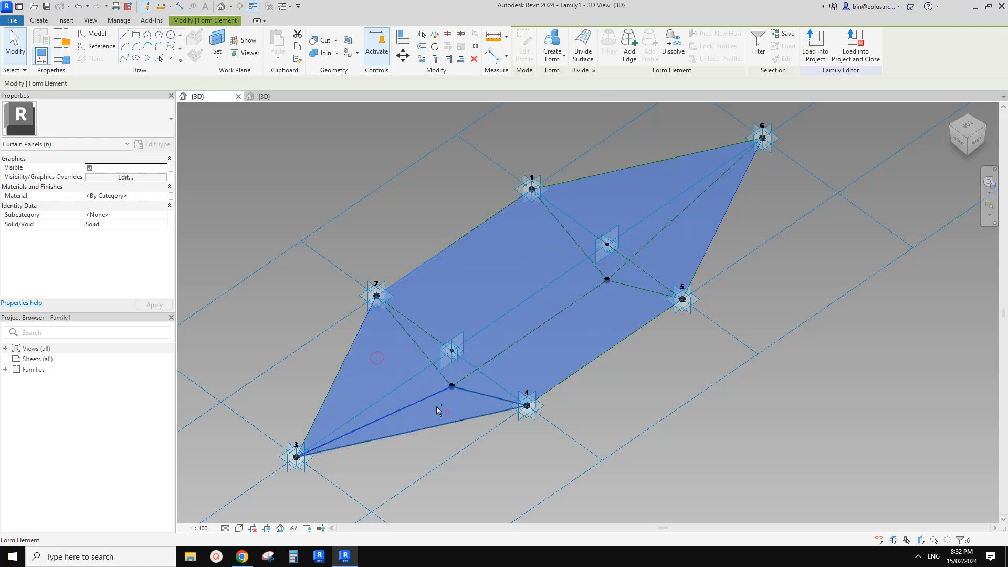
pyautogui.click(162, 199)
pyautogui.click(166, 196)
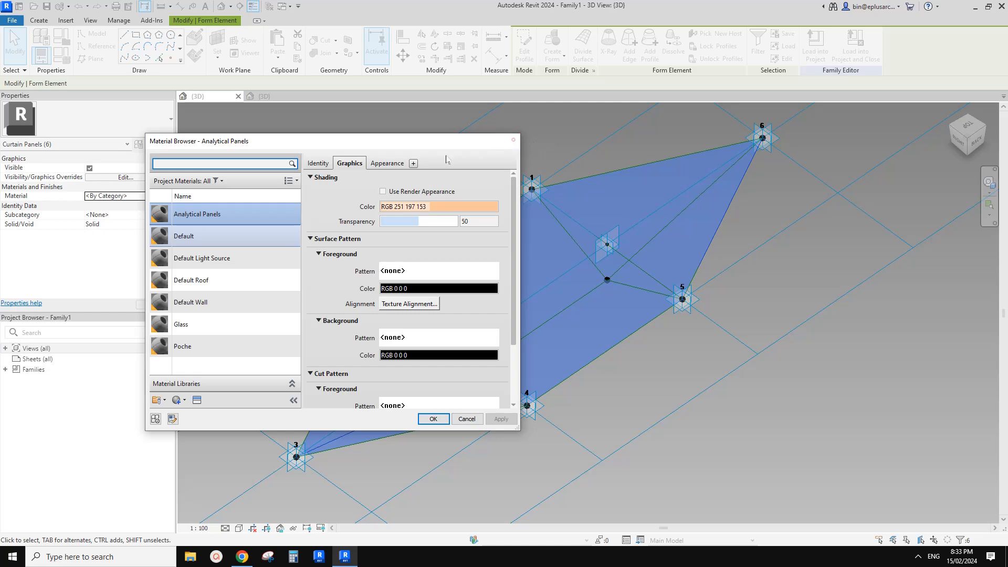
pyautogui.press('Escape')
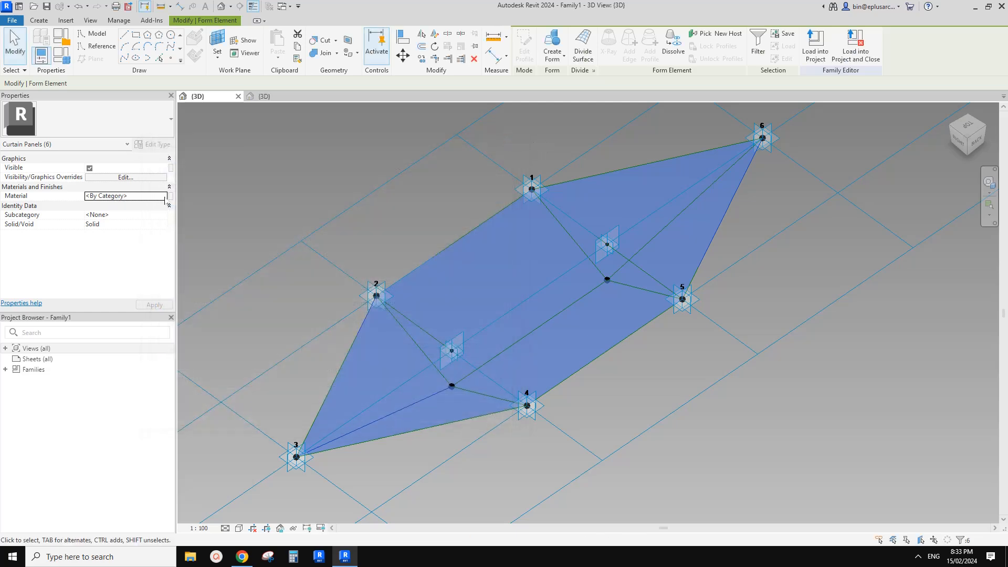
# - Associate the surfaces' material with a new type parameter named "material" and load the family into Family2, overwriting the existing version
pyautogui.click(170, 197)
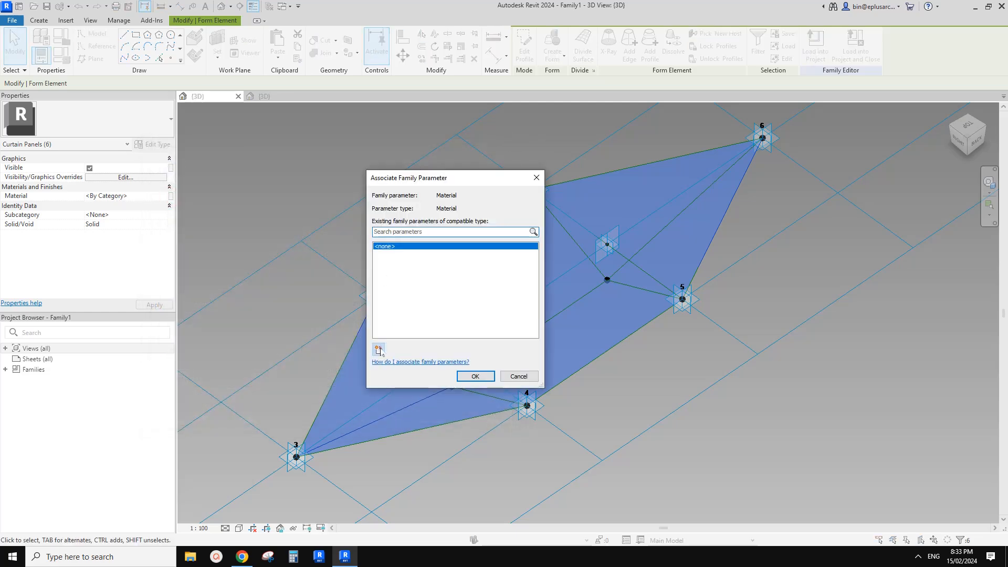
pyautogui.click(379, 349)
pyautogui.write('material')
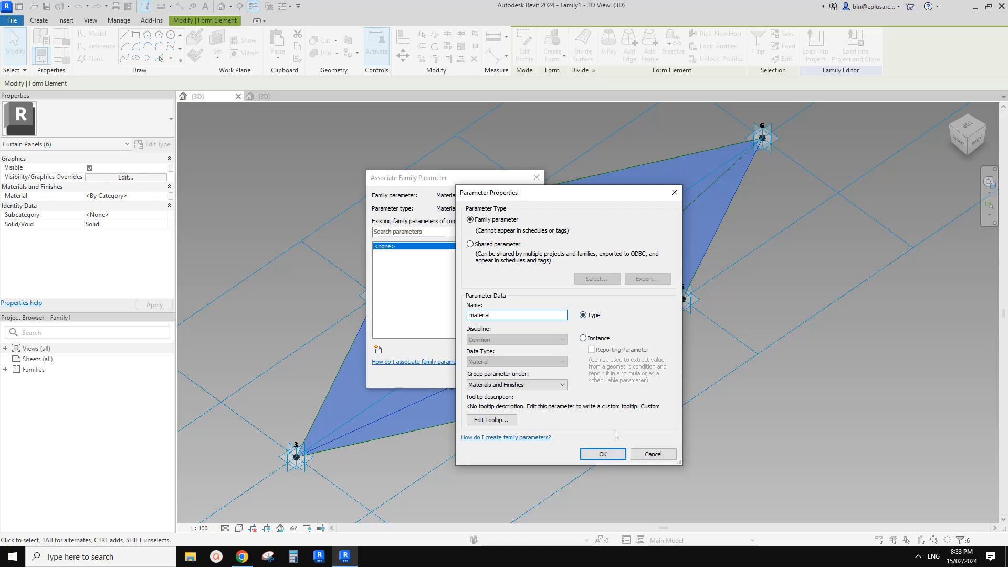
pyautogui.click(603, 454)
pyautogui.click(477, 377)
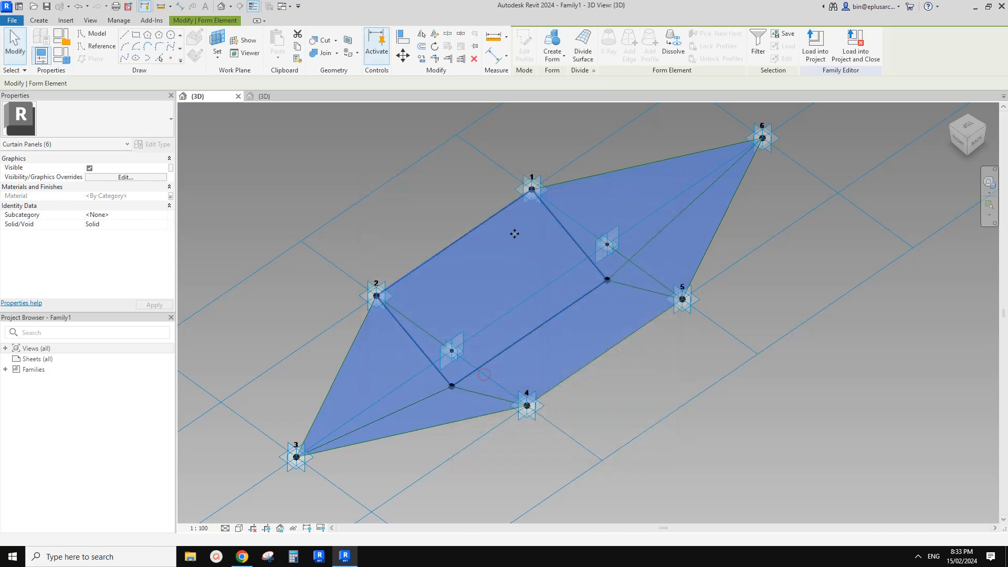
pyautogui.click(807, 67)
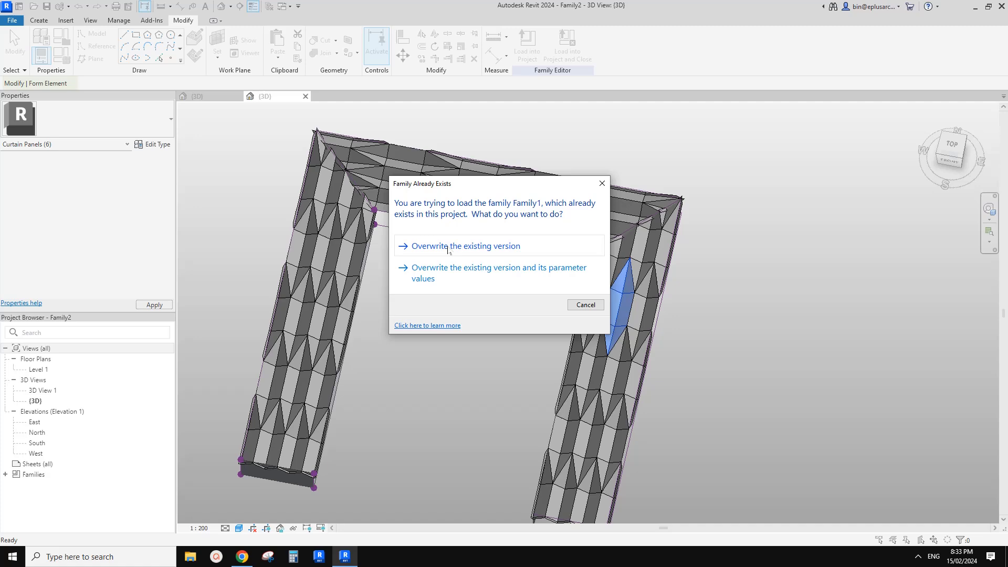
pyautogui.click(446, 245)
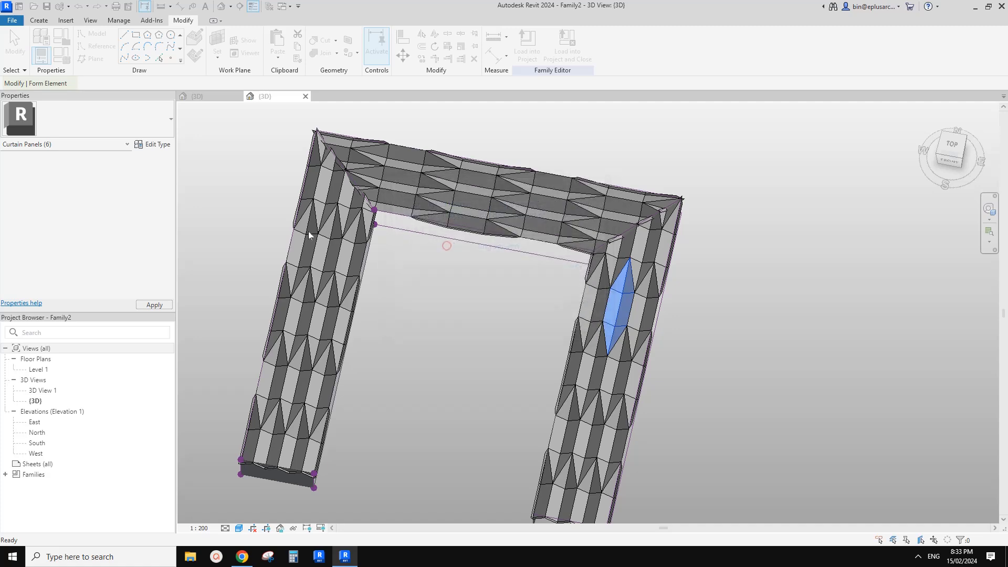
# - Create a new material for the material parameter of the Family1 panel type used on the frame's top divided surface
pyautogui.press('Escape')
pyautogui.click(481, 188)
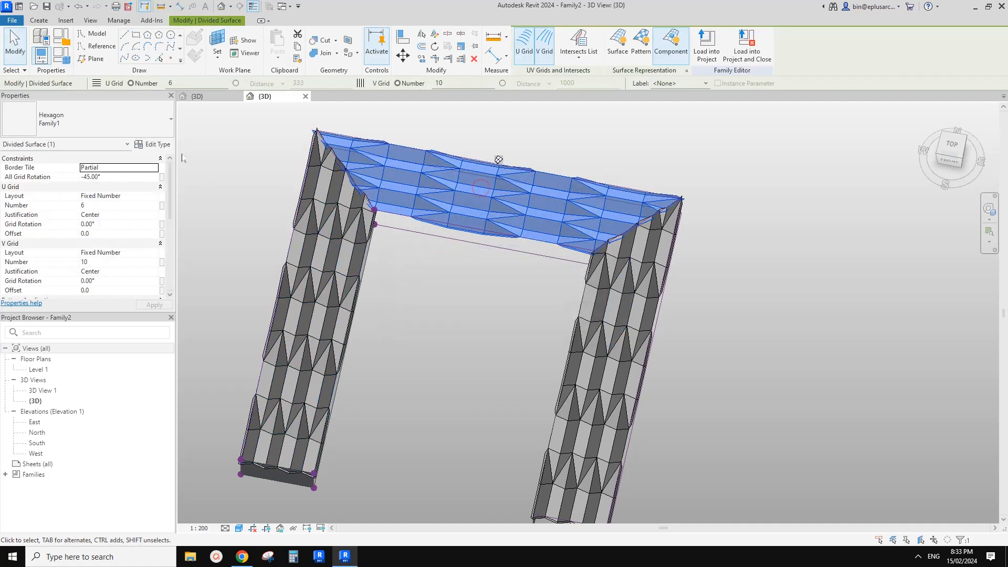
pyautogui.click(154, 145)
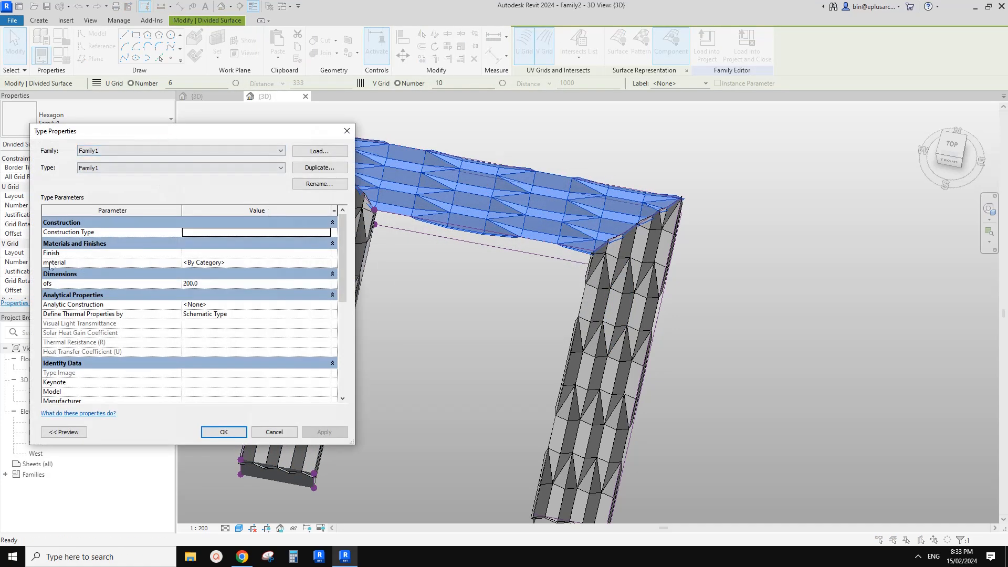
pyautogui.click(272, 262)
pyautogui.click(327, 263)
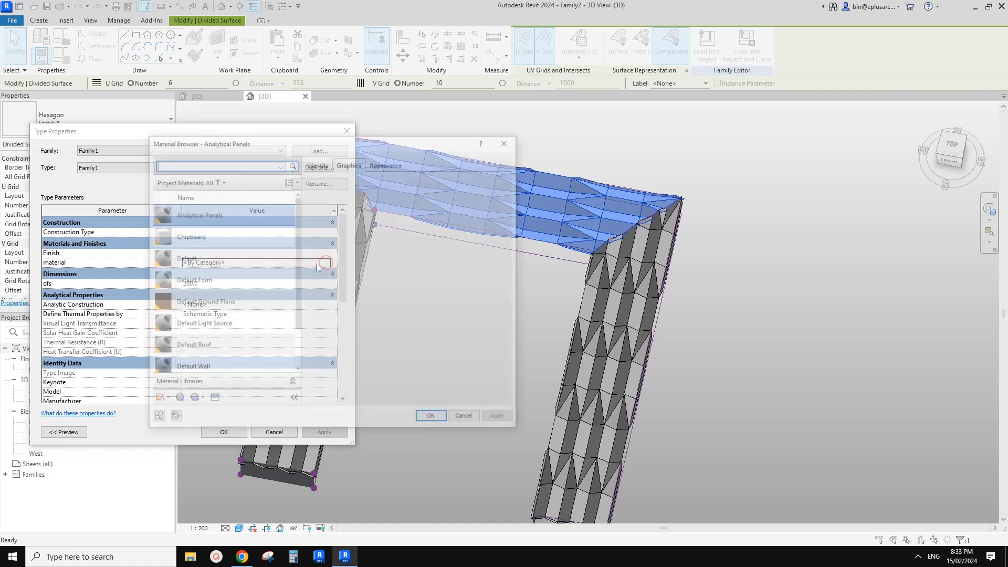
pyautogui.click(177, 400)
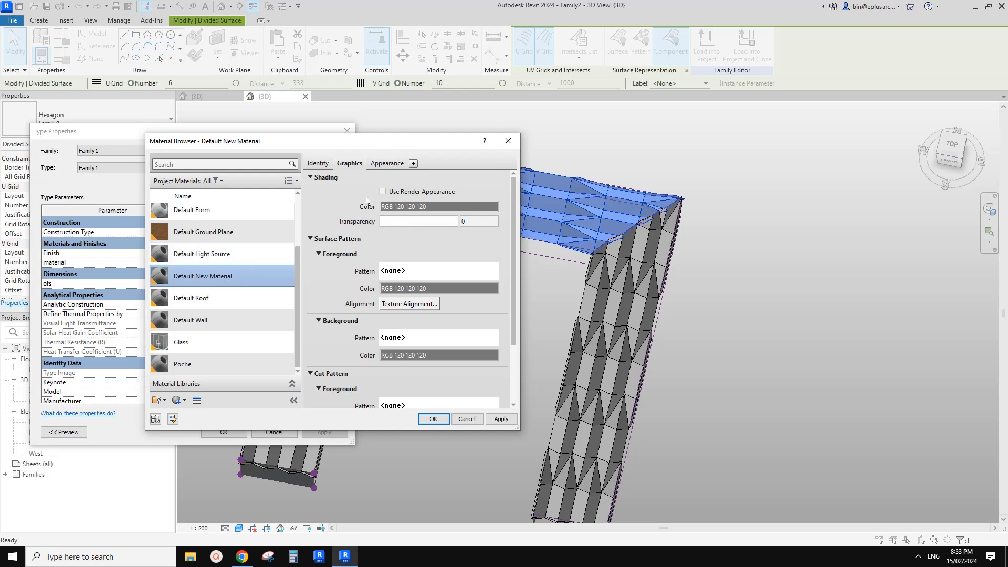
# - Set the generic appearance color of Default New Material to the basic red
pyautogui.click(385, 163)
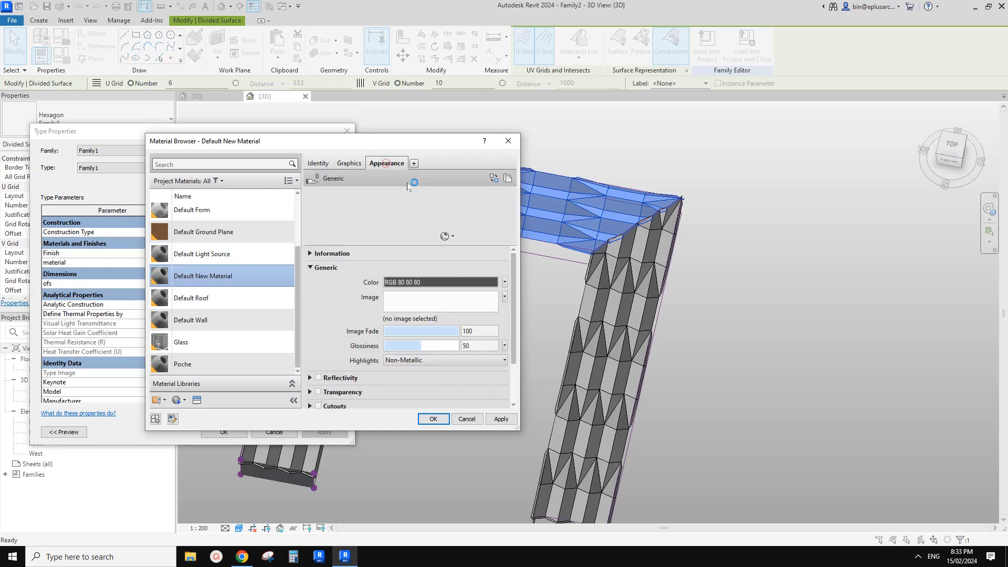
pyautogui.click(414, 283)
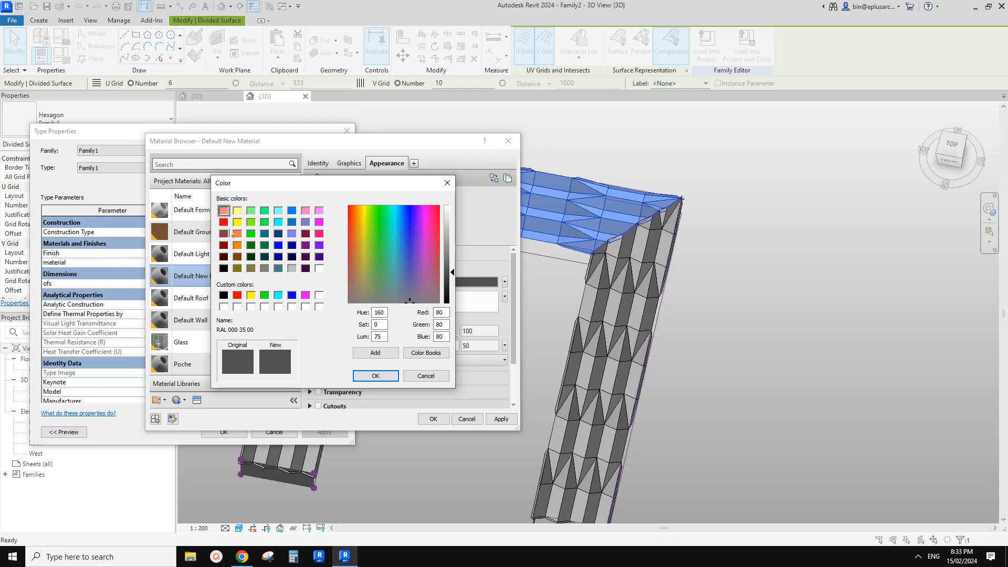
pyautogui.click(223, 222)
pyautogui.click(376, 376)
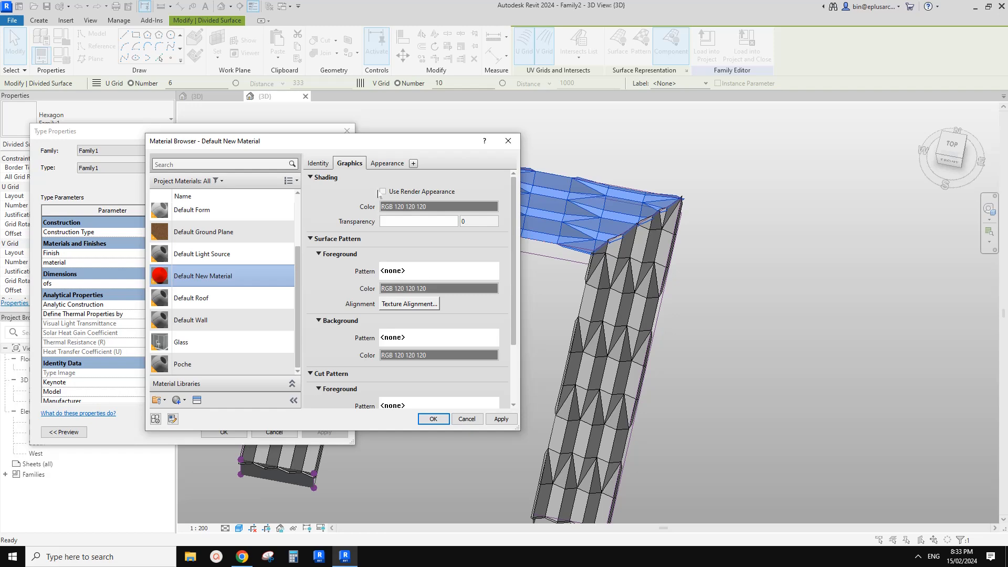
# - Use the render appearance for the material's shading and assign Default New Material to the Family1 panel type
pyautogui.click(383, 191)
pyautogui.click(441, 418)
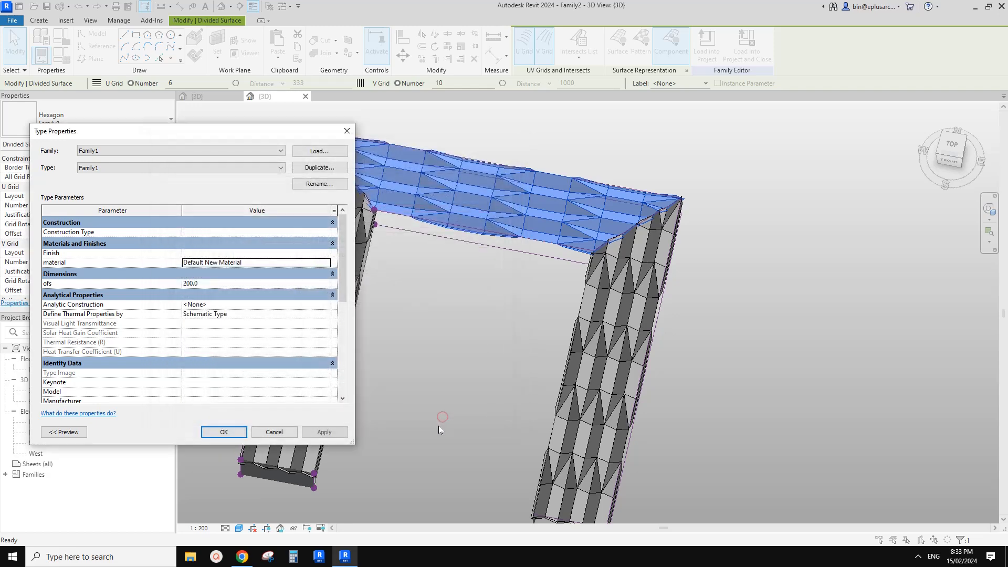
pyautogui.click(231, 431)
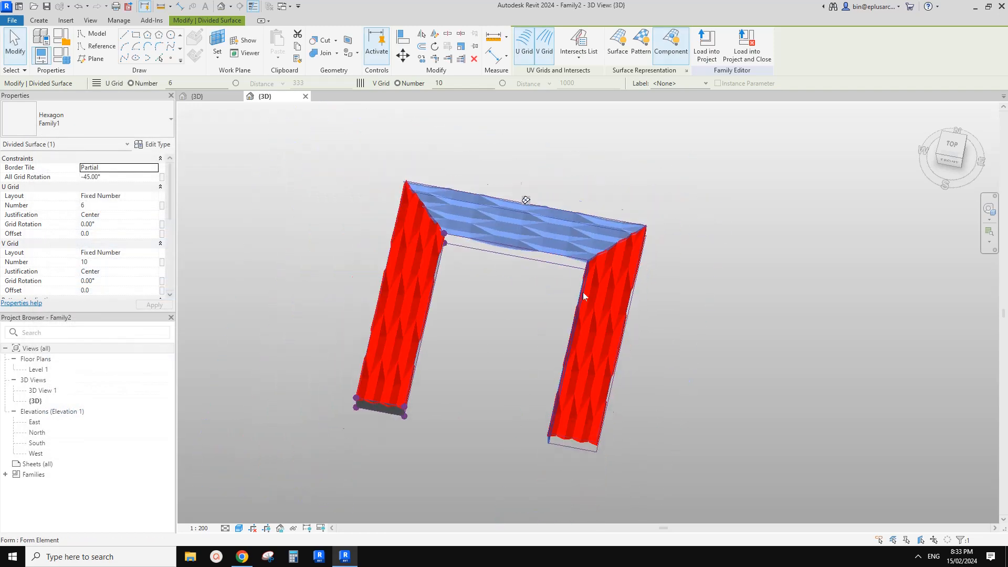
pyautogui.click(831, 293)
# - Examine the panelled frame from above and at an angle to check the material on the top and both legs
pyautogui.keyDown('shift'); pyautogui.moveTo(612, 250); pyautogui.dragTo(653, 361, button='middle'); pyautogui.keyUp('shift')
pyautogui.scroll(2, 589, 294)
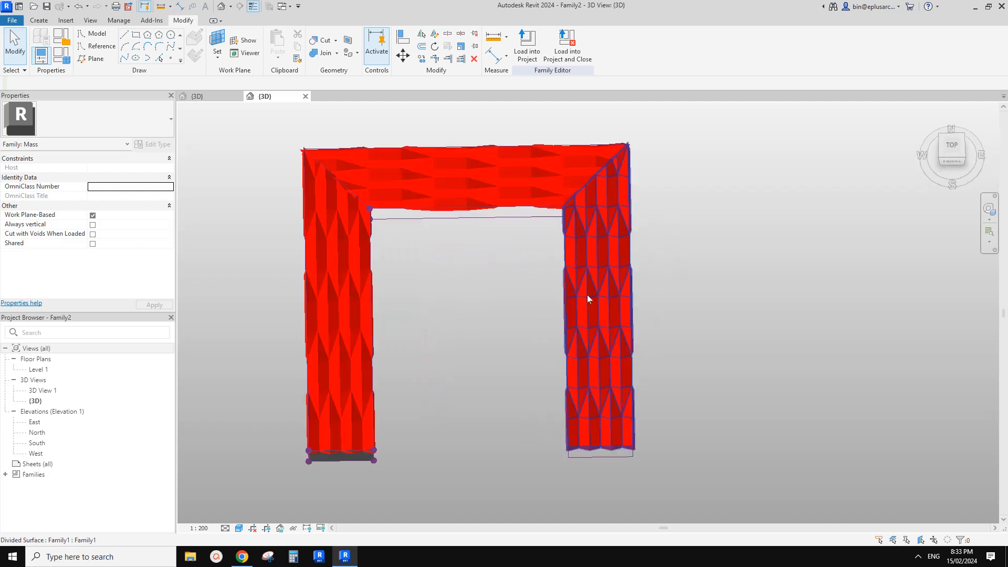
pyautogui.keyDown('shift'); pyautogui.moveTo(592, 344); pyautogui.dragTo(566, 369, button='middle'); pyautogui.keyUp('shift')
pyautogui.click(669, 253)
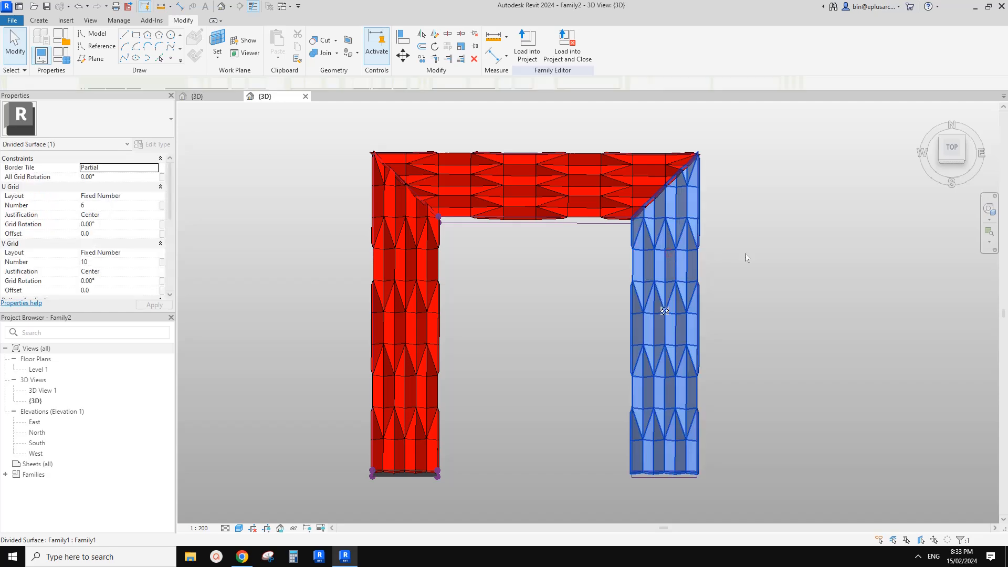
pyautogui.click(747, 253)
pyautogui.click(691, 259)
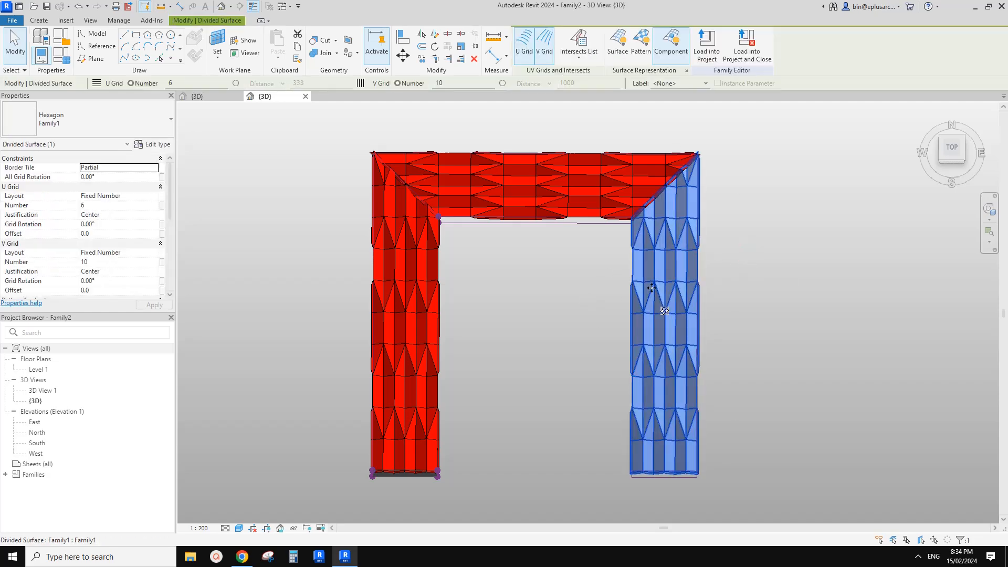
pyautogui.keyDown('shift'); pyautogui.moveTo(656, 286); pyautogui.dragTo(608, 166, button='middle'); pyautogui.keyUp('shift')
pyautogui.keyDown('shift'); pyautogui.moveTo(588, 256); pyautogui.dragTo(556, 330, button='middle'); pyautogui.keyUp('shift')
pyautogui.click(566, 342)
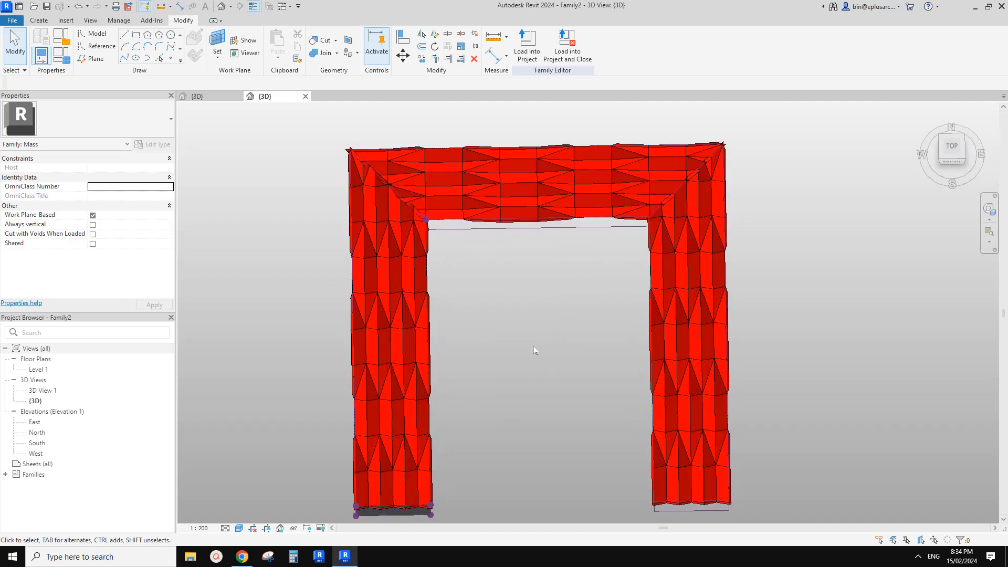
pyautogui.moveTo(539, 354); pyautogui.dragTo(532, 348, button='middle')
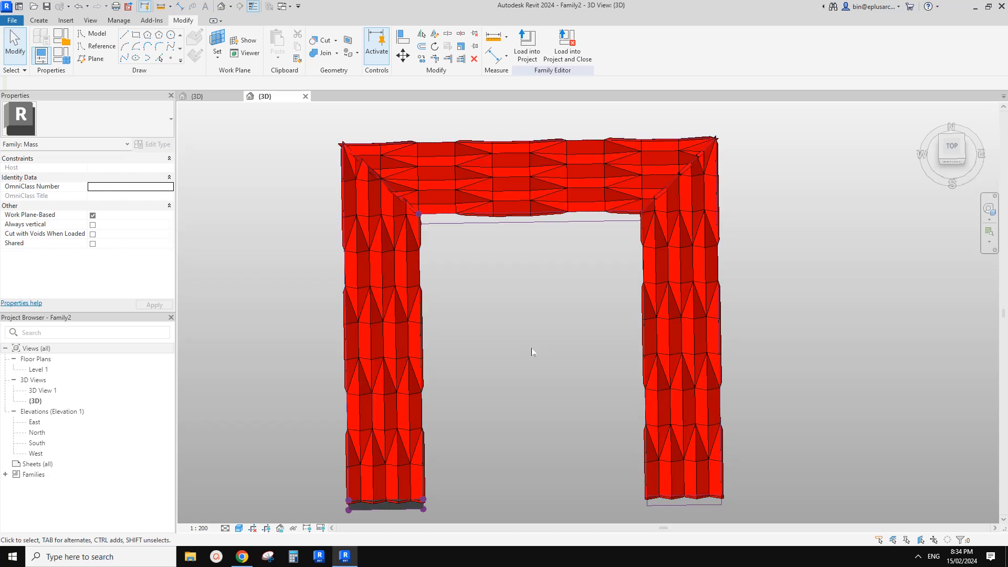